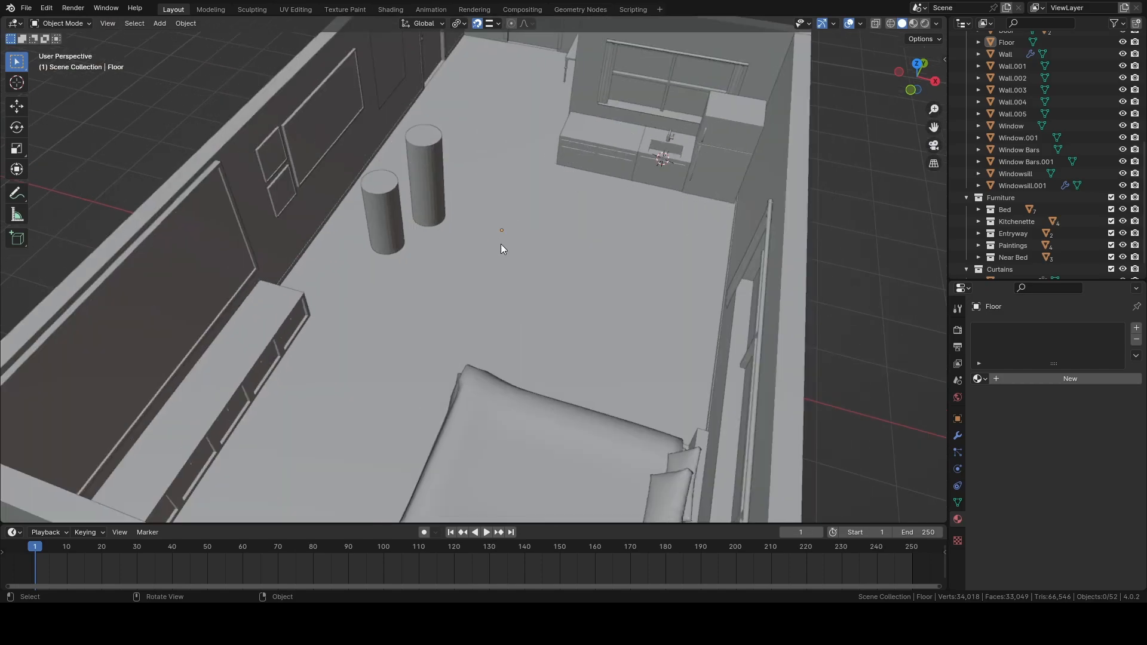
Step: Inspect the kitchenette's cabinets, countertop, sink and faucet within the untextured room model
{"action": "middle_click_drag", "start_coordinate": [530, 192], "coordinate": [491, 278], "text": "shift"}
{"action": "scroll", "coordinate": [519, 275], "scroll_direction": "up", "scroll_amount": 4}
{"action": "middle_click_drag", "start_coordinate": [532, 207], "coordinate": [415, 266], "text": "shift"}
{"action": "scroll", "coordinate": [500, 249], "scroll_direction": "down", "scroll_amount": 8}
{"action": "scroll", "coordinate": [482, 238], "scroll_direction": "up", "scroll_amount": 5}
{"action": "scroll", "coordinate": [486, 241], "scroll_direction": "down", "scroll_amount": 6}
{"action": "scroll", "coordinate": [500, 242], "scroll_direction": "up", "scroll_amount": 5}
{"action": "scroll", "coordinate": [546, 245], "scroll_direction": "down", "scroll_amount": 5}
{"action": "scroll", "coordinate": [482, 237], "scroll_direction": "up", "scroll_amount": 5}
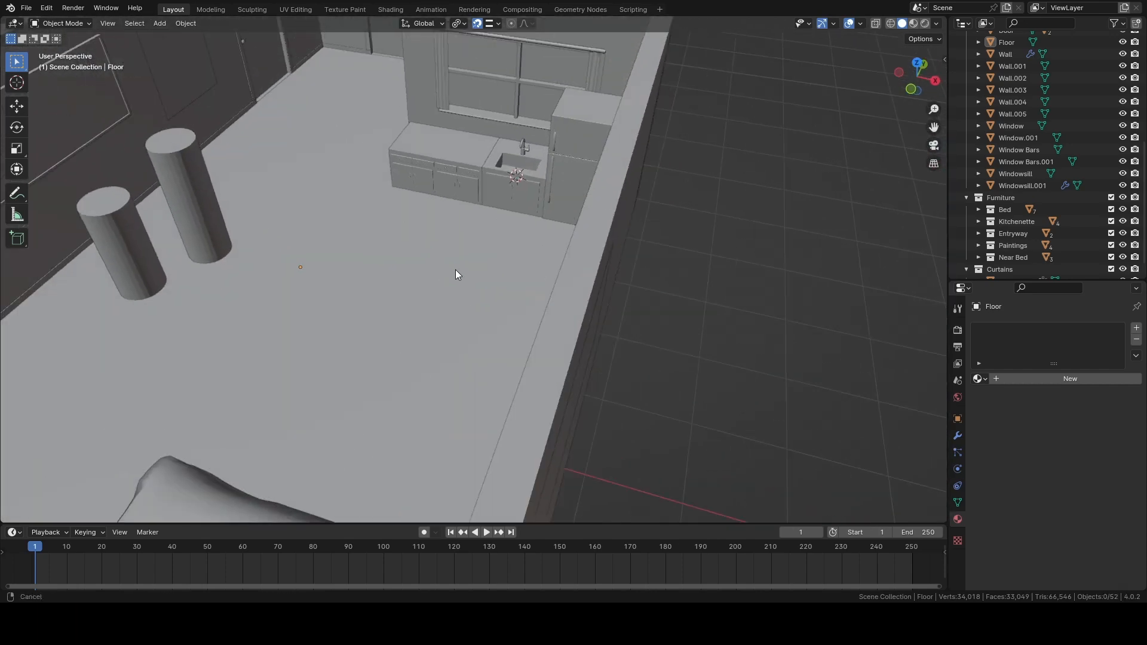
{"action": "scroll", "coordinate": [455, 263], "scroll_direction": "up", "scroll_amount": 4}
{"action": "middle_click_drag", "start_coordinate": [466, 222], "coordinate": [557, 329], "text": "shift"}
{"action": "scroll", "coordinate": [546, 260], "scroll_direction": "up", "scroll_amount": 4}
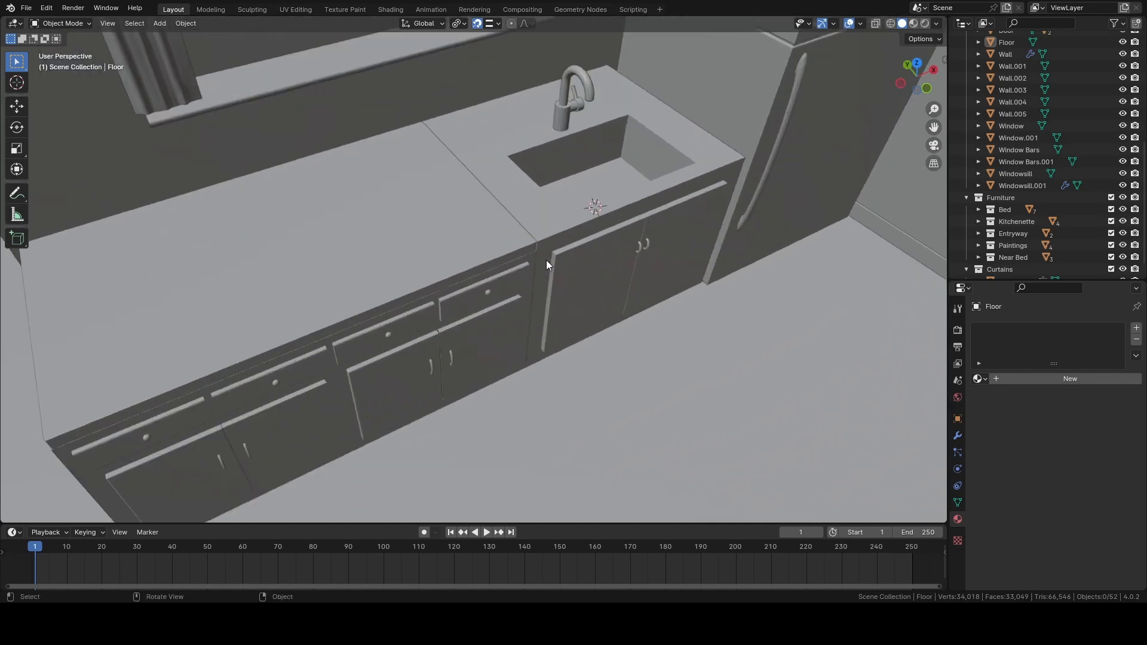
{"action": "scroll", "coordinate": [546, 261], "scroll_direction": "down", "scroll_amount": 7}
{"action": "scroll", "coordinate": [544, 312], "scroll_direction": "up", "scroll_amount": 6}
{"action": "scroll", "coordinate": [584, 329], "scroll_direction": "down", "scroll_amount": 9}
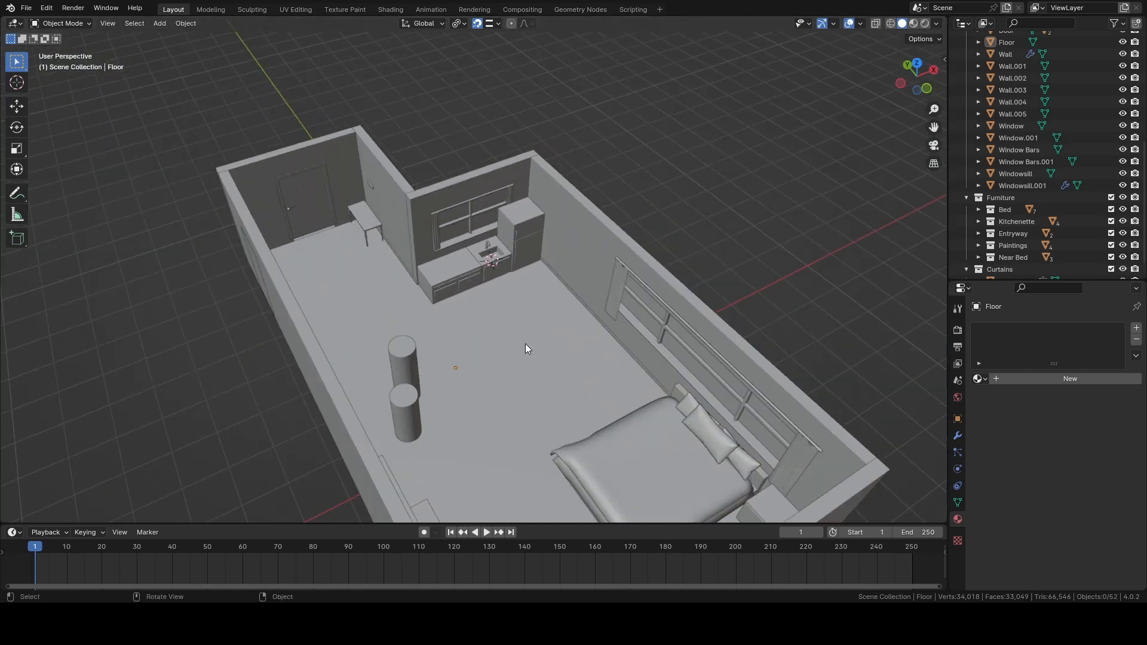
Step: Examine the whole room layout from several angles, including the entryway, kitchenette, bed and window wall
{"action": "middle_click_drag", "start_coordinate": [525, 343], "coordinate": [1, 342]}
{"action": "scroll", "coordinate": [476, 255], "scroll_direction": "down", "scroll_amount": 3}
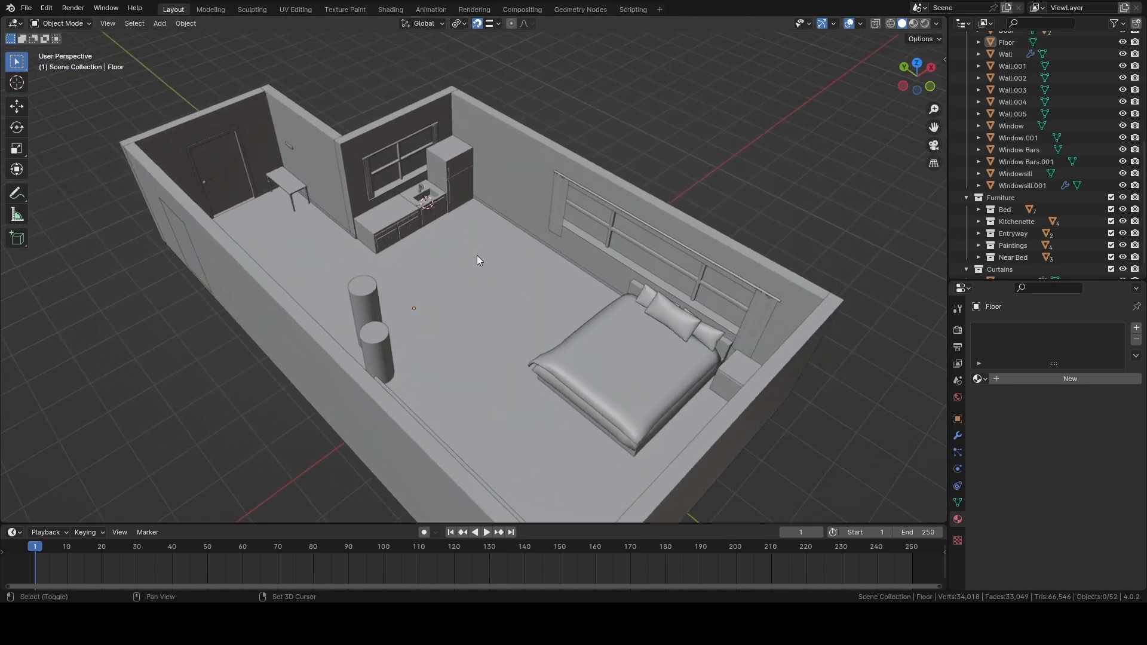
{"action": "scroll", "coordinate": [539, 325], "scroll_direction": "up", "scroll_amount": 5}
{"action": "scroll", "coordinate": [492, 281], "scroll_direction": "down", "scroll_amount": 6}
{"action": "middle_click_drag", "start_coordinate": [491, 281], "coordinate": [463, 288]}
{"action": "scroll", "coordinate": [505, 281], "scroll_direction": "up", "scroll_amount": 5}
{"action": "scroll", "coordinate": [528, 285], "scroll_direction": "down", "scroll_amount": 7}
{"action": "scroll", "coordinate": [494, 288], "scroll_direction": "up", "scroll_amount": 7}
{"action": "scroll", "coordinate": [538, 278], "scroll_direction": "down", "scroll_amount": 3}
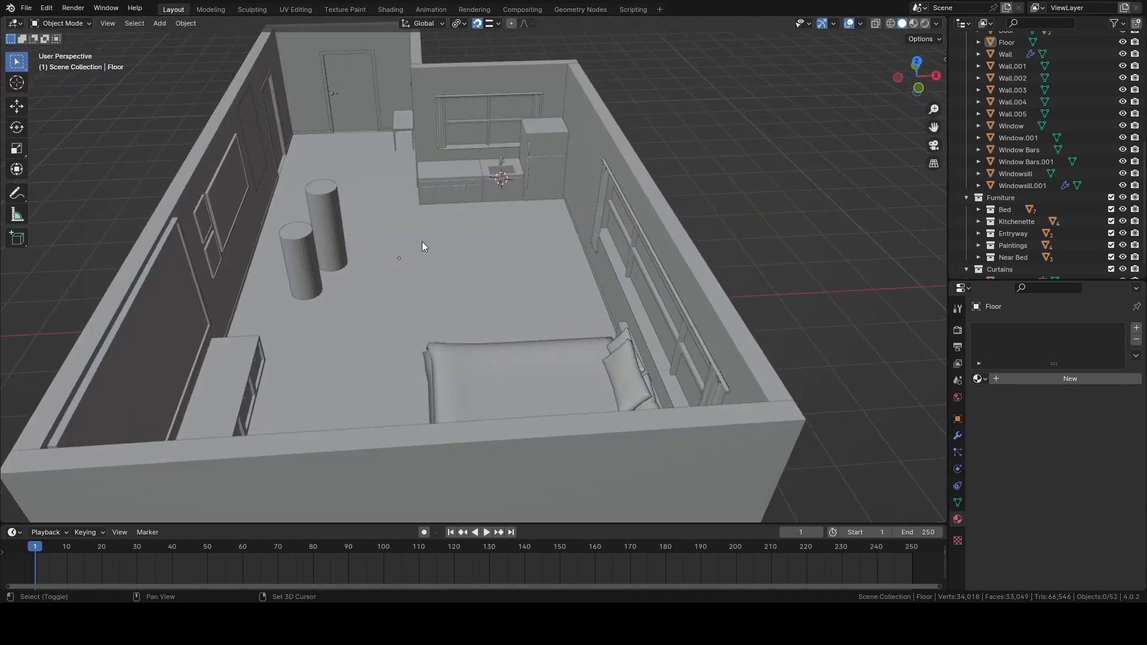
Step: Add a cube and raise it along the Z axis until it floats above the room, then deselect it
{"action": "key", "text": "shift+a"}
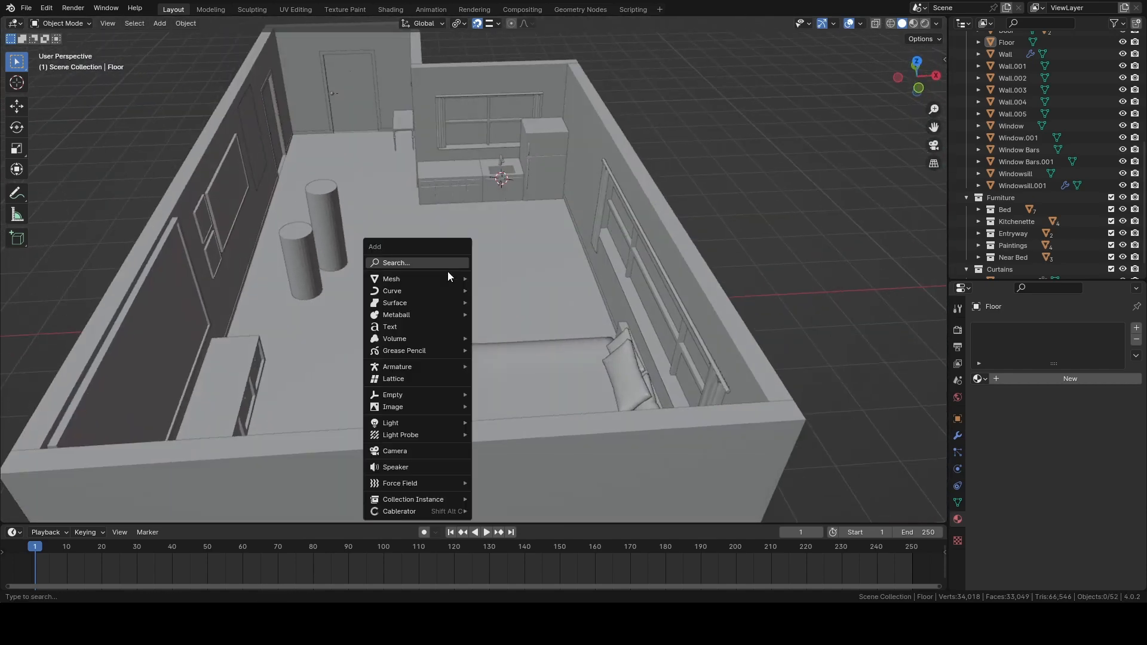
{"action": "mouse_move", "coordinate": [447, 271]}
{"action": "left_click", "coordinate": [528, 289]}
{"action": "key", "text": "g"}
{"action": "key", "text": "z"}
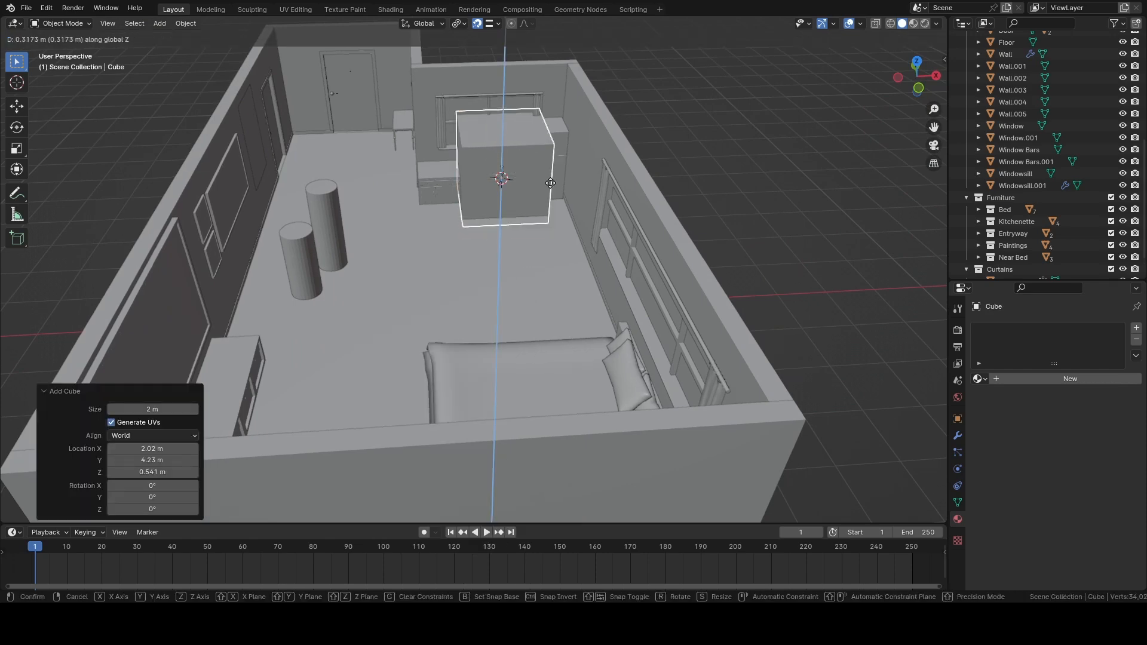
{"action": "left_click", "coordinate": [556, 72]}
{"action": "middle_click_drag", "start_coordinate": [556, 72], "coordinate": [705, 340]}
{"action": "scroll", "coordinate": [622, 215], "scroll_direction": "down", "scroll_amount": 5}
{"action": "left_click", "coordinate": [621, 215]}
Step: Check the room in Material Preview shading from several angles and return the viewport to Solid shading
{"action": "scroll", "coordinate": [521, 234], "scroll_direction": "up", "scroll_amount": 6}
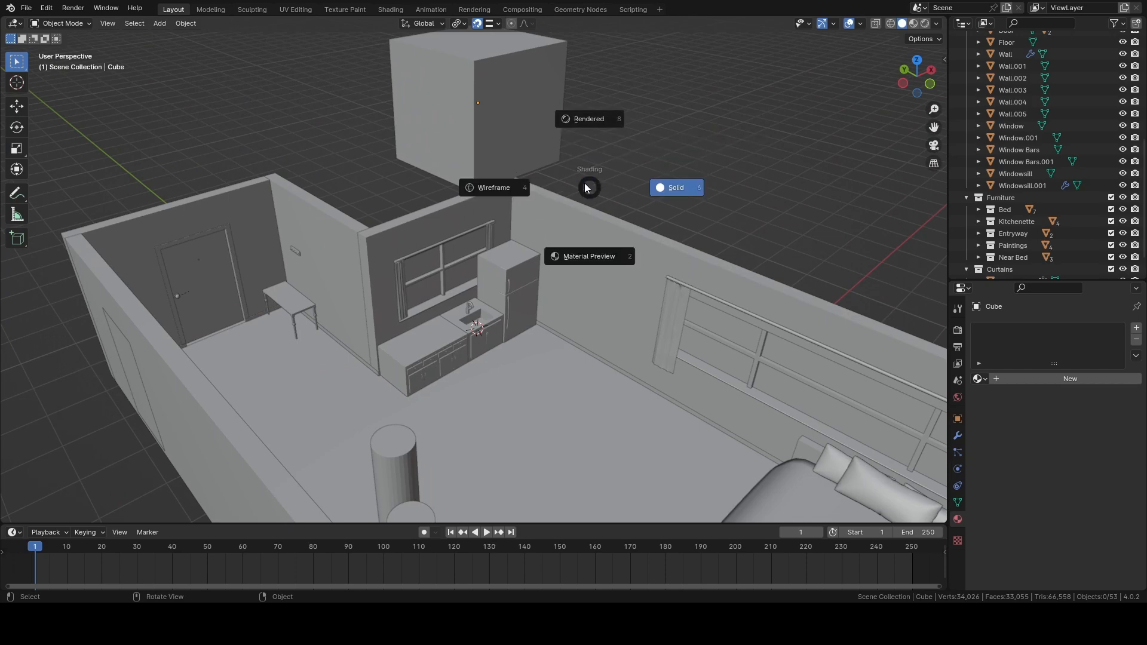
{"action": "left_click", "coordinate": [594, 255]}
{"action": "scroll", "coordinate": [586, 248], "scroll_direction": "down", "scroll_amount": 8}
{"action": "mouse_move", "coordinate": [550, 226]}
{"action": "middle_mouse_down"}
{"action": "mouse_move", "coordinate": [282, 232]}
{"action": "mouse_move", "coordinate": [412, 232]}
{"action": "middle_mouse_up"}
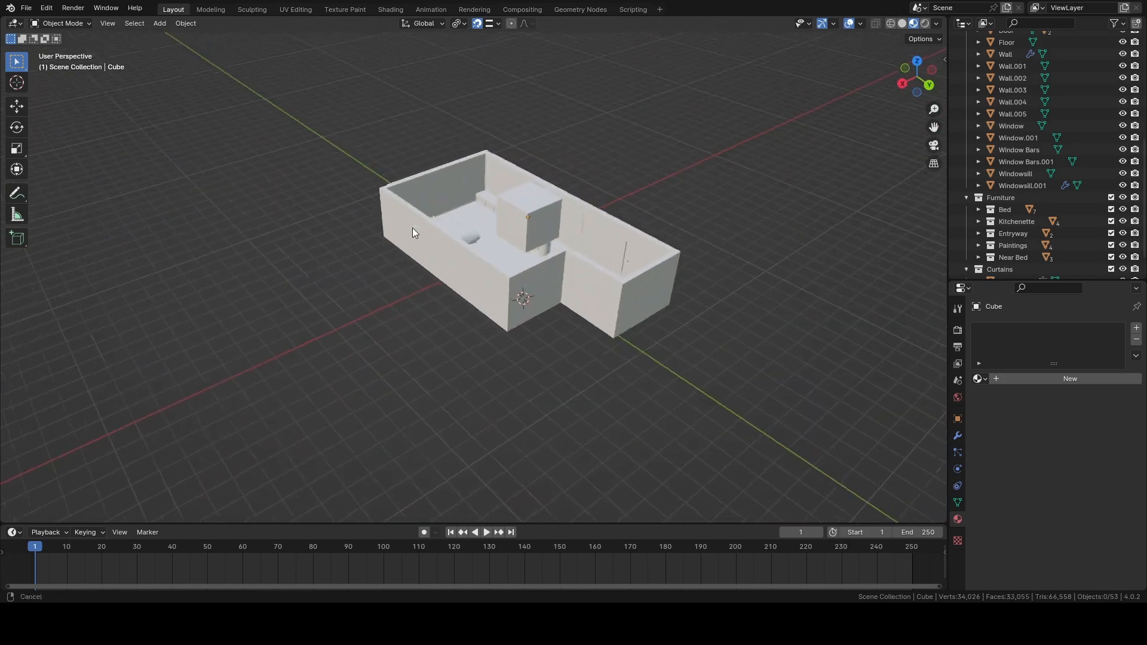
{"action": "scroll", "coordinate": [586, 250], "scroll_direction": "up", "scroll_amount": 4}
{"action": "middle_click_drag", "start_coordinate": [586, 251], "coordinate": [416, 263]}
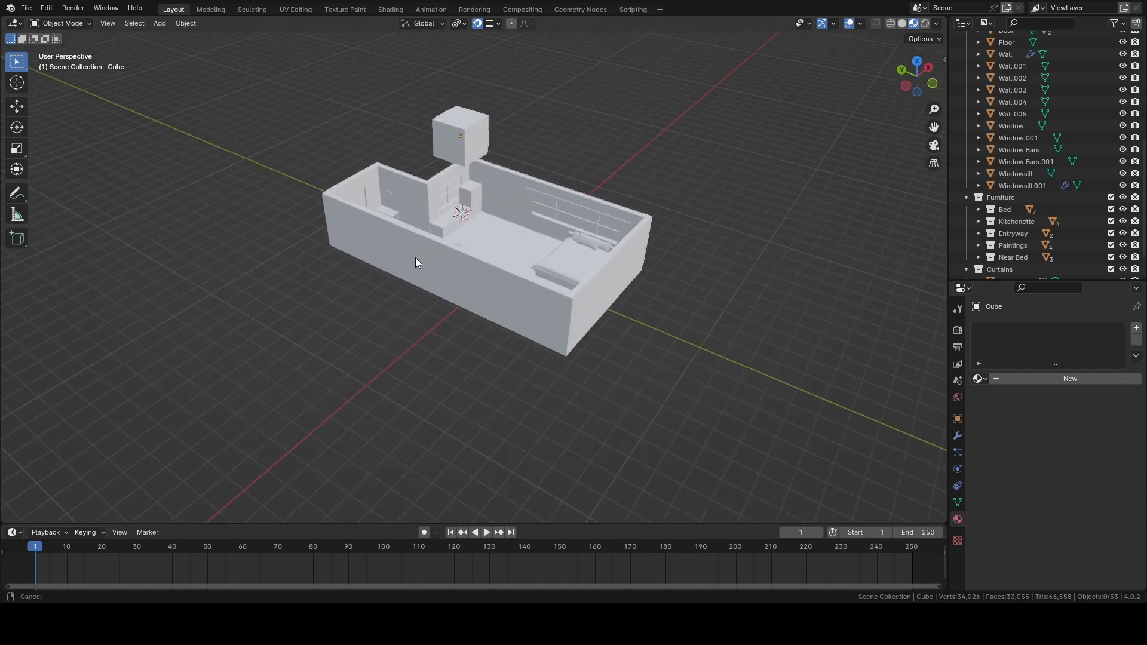
{"action": "scroll", "coordinate": [416, 263], "scroll_direction": "up", "scroll_amount": 5}
{"action": "scroll", "coordinate": [389, 281], "scroll_direction": "down", "scroll_amount": 1}
{"action": "key", "text": "z"}
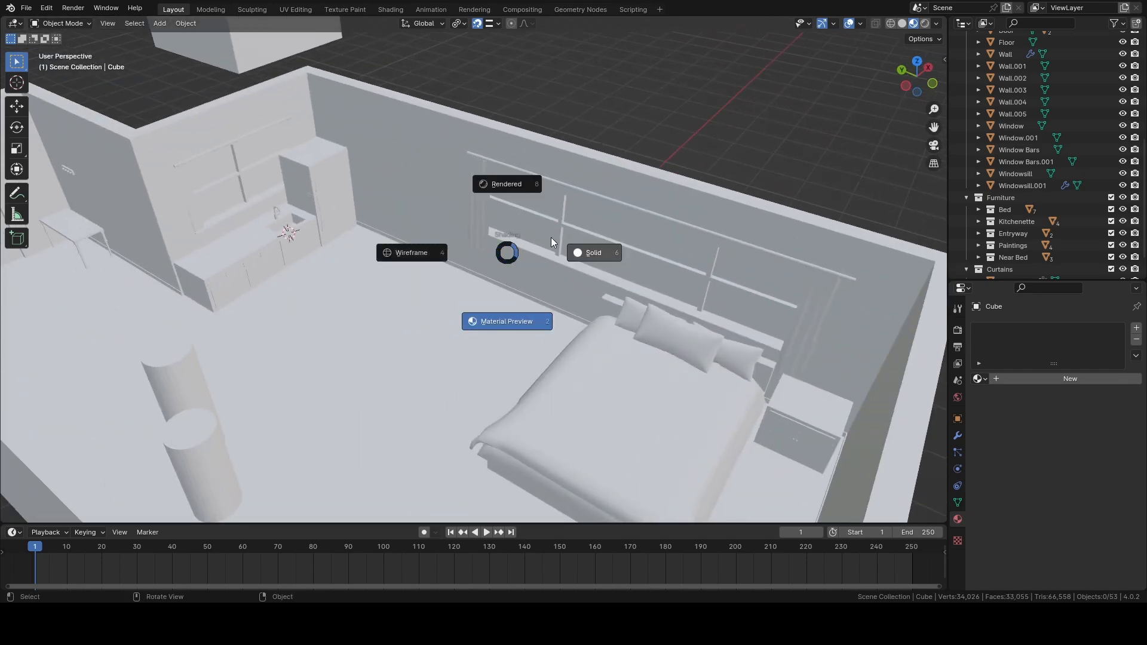
{"action": "left_click", "coordinate": [611, 255]}
{"action": "scroll", "coordinate": [599, 249], "scroll_direction": "down", "scroll_amount": 5}
{"action": "scroll", "coordinate": [555, 245], "scroll_direction": "up", "scroll_amount": 3}
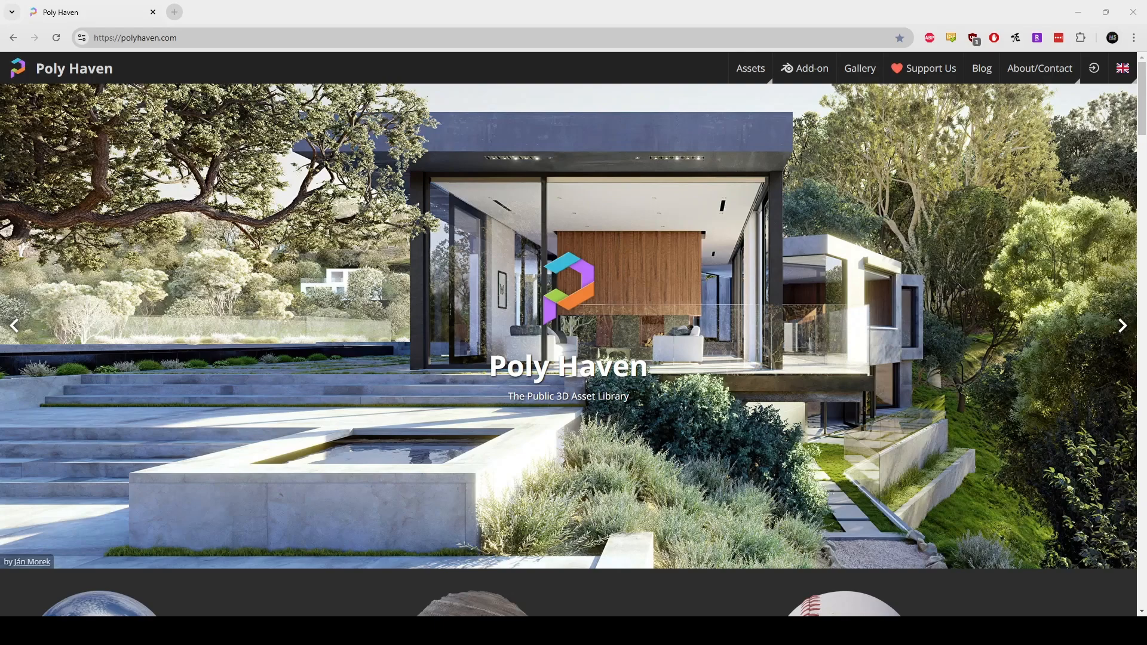
Step: Switch to the browser and look over the HDRIs, Textures and Models sections on the Poly Haven home page
{"action": "scroll", "coordinate": [574, 340], "scroll_direction": "down", "scroll_amount": 6}
{"action": "scroll", "coordinate": [573, 341], "scroll_direction": "up", "scroll_amount": 5}
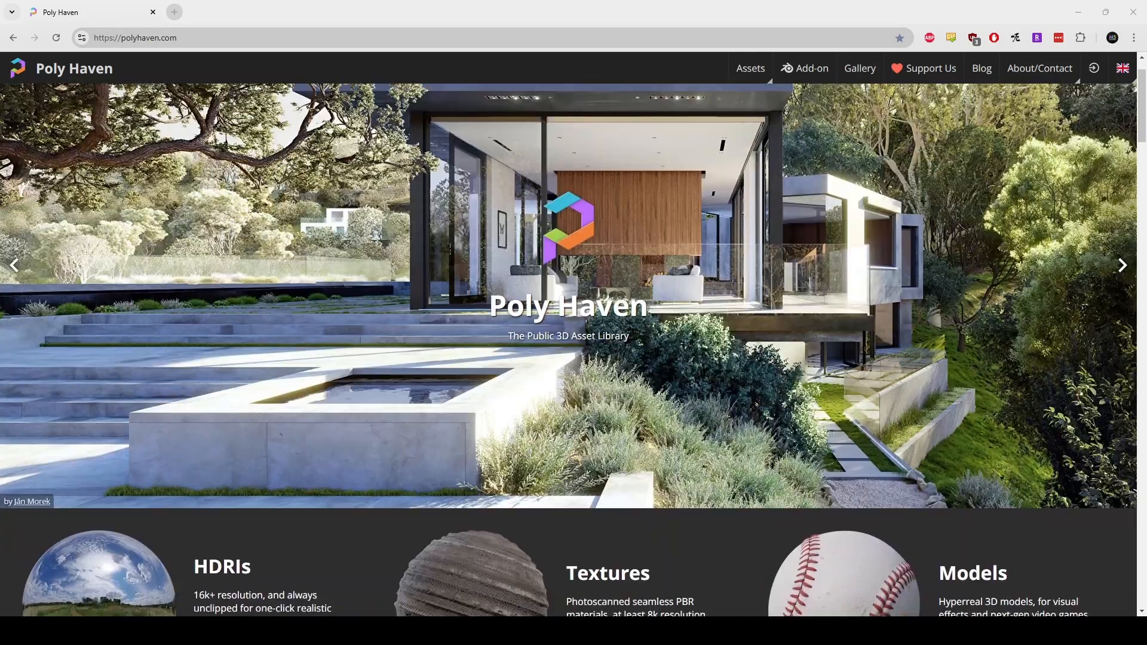
{"action": "scroll", "coordinate": [573, 340], "scroll_direction": "up", "scroll_amount": 1}
{"action": "scroll", "coordinate": [573, 350], "scroll_direction": "down", "scroll_amount": 8}
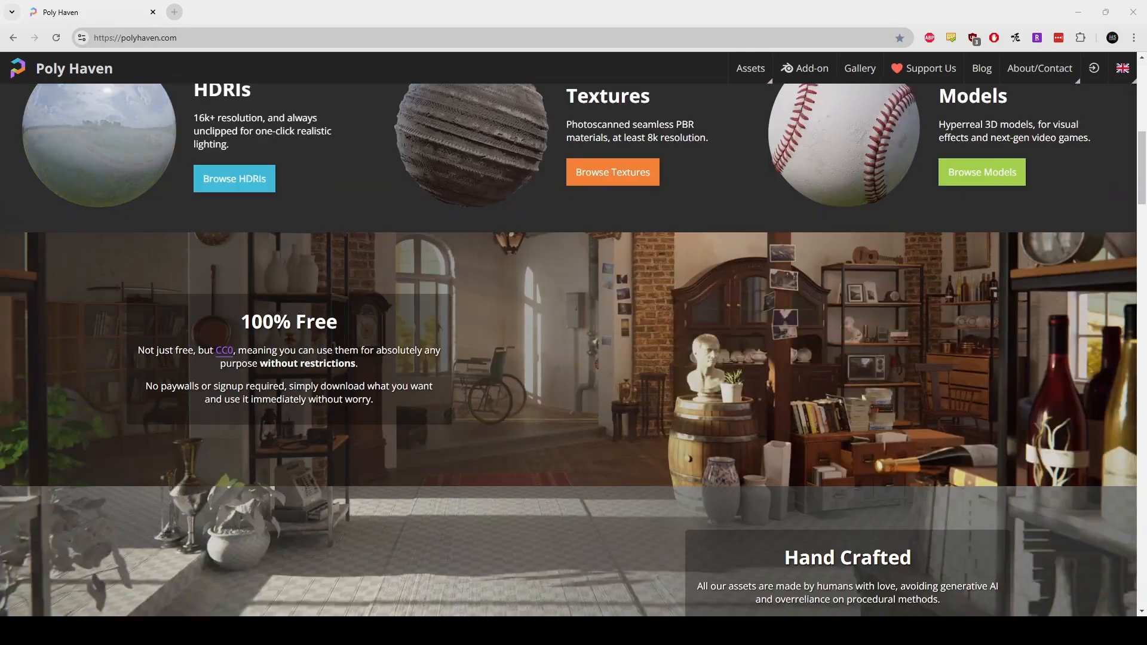
{"action": "scroll", "coordinate": [573, 349], "scroll_direction": "up", "scroll_amount": 2}
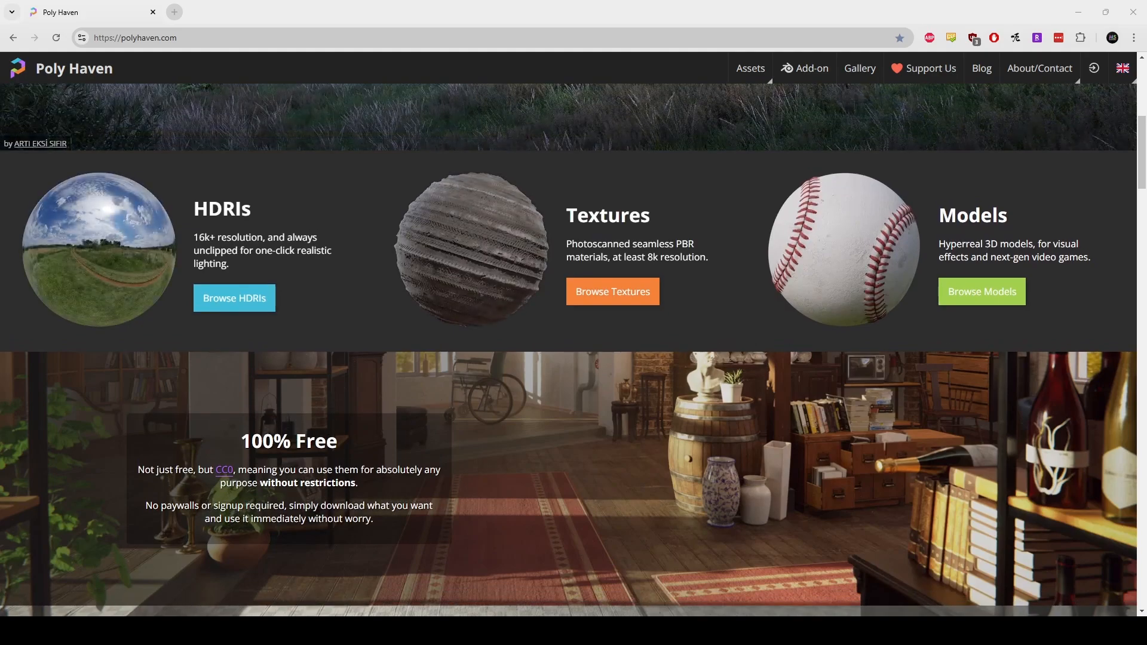
{"action": "scroll", "coordinate": [574, 349], "scroll_direction": "up", "scroll_amount": 2}
{"action": "scroll", "coordinate": [574, 349], "scroll_direction": "up", "scroll_amount": 4}
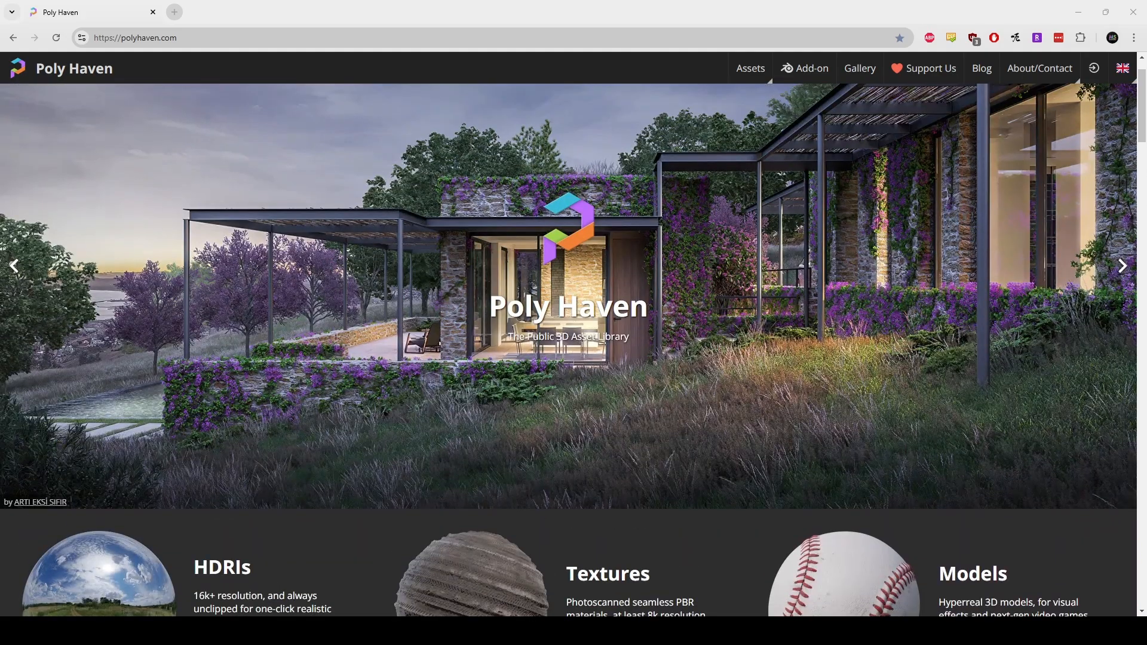
{"action": "scroll", "coordinate": [574, 350], "scroll_direction": "down", "scroll_amount": 6}
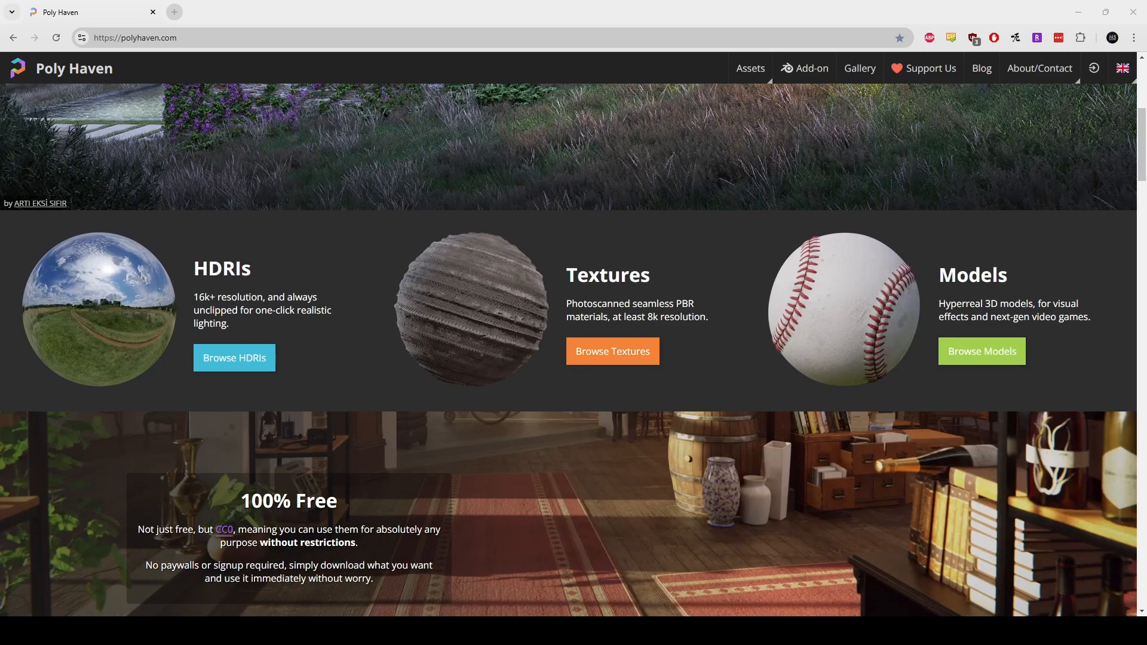
Step: Browse Poly Haven's textures and narrow them to the Clean subcategory of Floor
{"action": "left_click", "coordinate": [613, 352]}
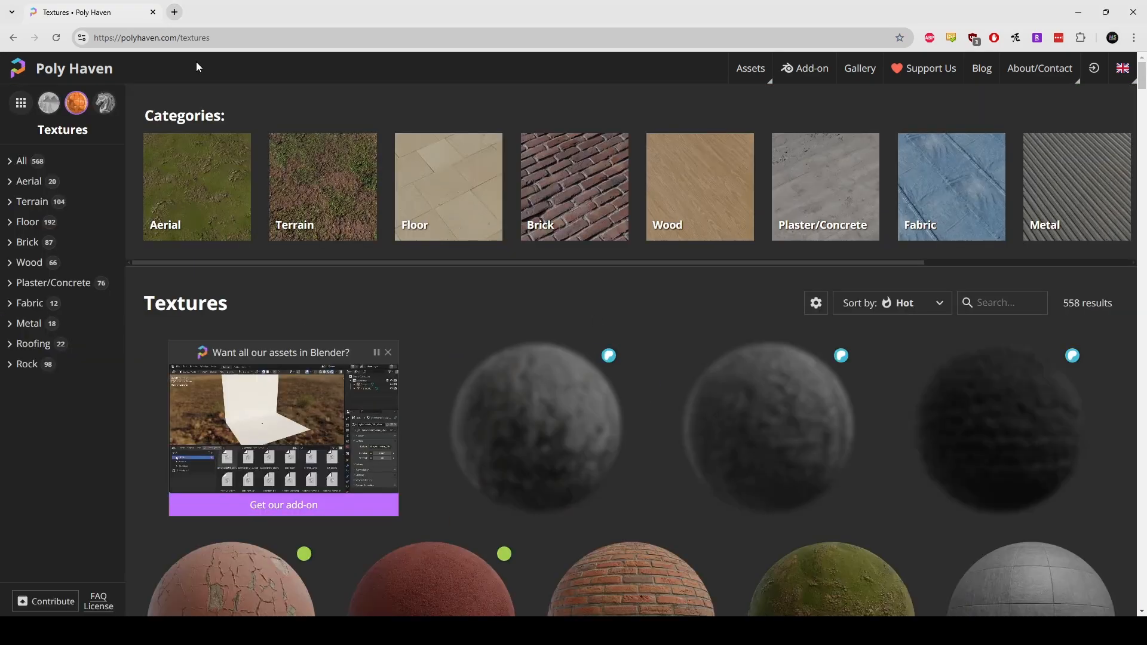
{"action": "scroll", "coordinate": [648, 225], "scroll_direction": "down", "scroll_amount": 3}
{"action": "scroll", "coordinate": [297, 184], "scroll_direction": "up", "scroll_amount": 3}
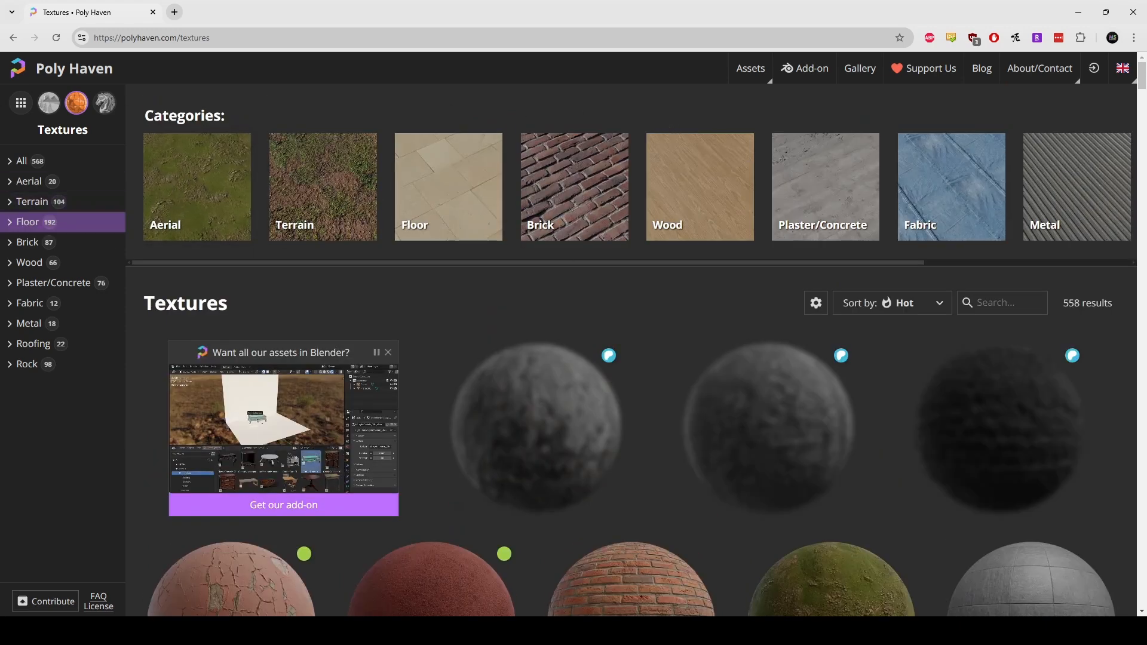
{"action": "left_click", "coordinate": [15, 222]}
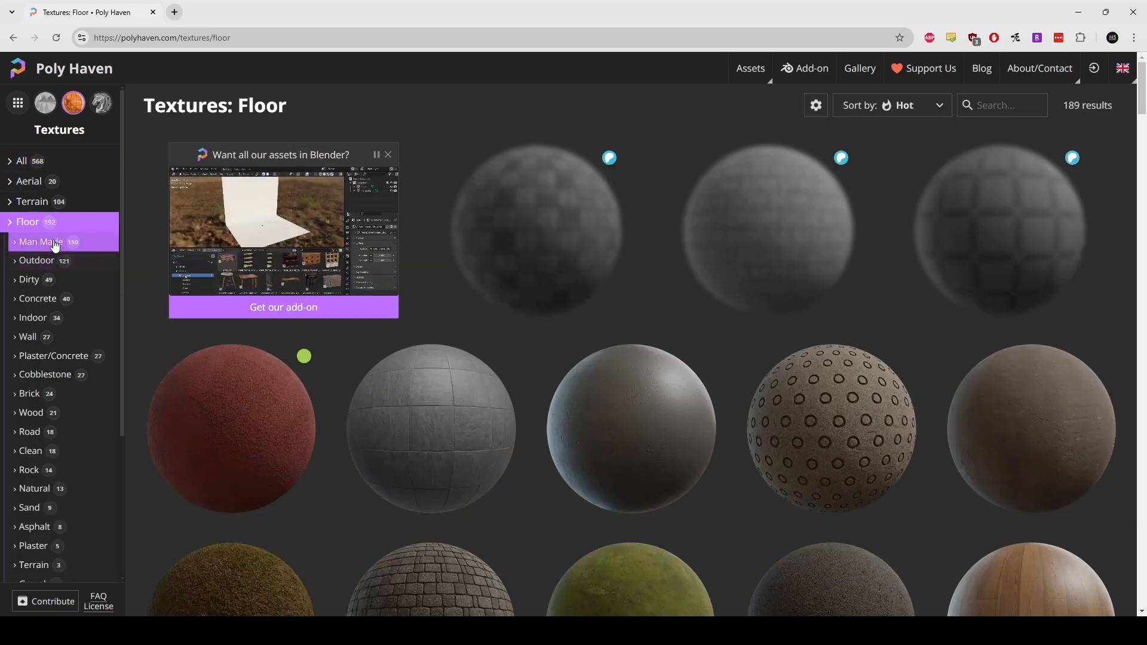
{"action": "scroll", "coordinate": [51, 275], "scroll_direction": "down", "scroll_amount": 3}
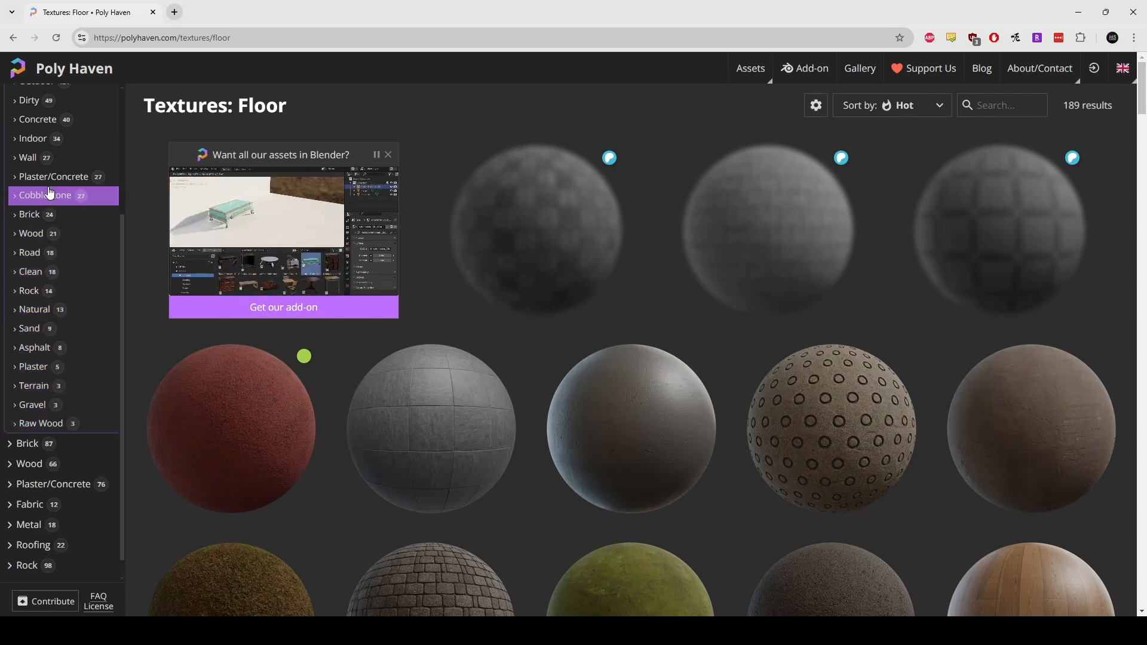
{"action": "scroll", "coordinate": [36, 292], "scroll_direction": "up", "scroll_amount": 1}
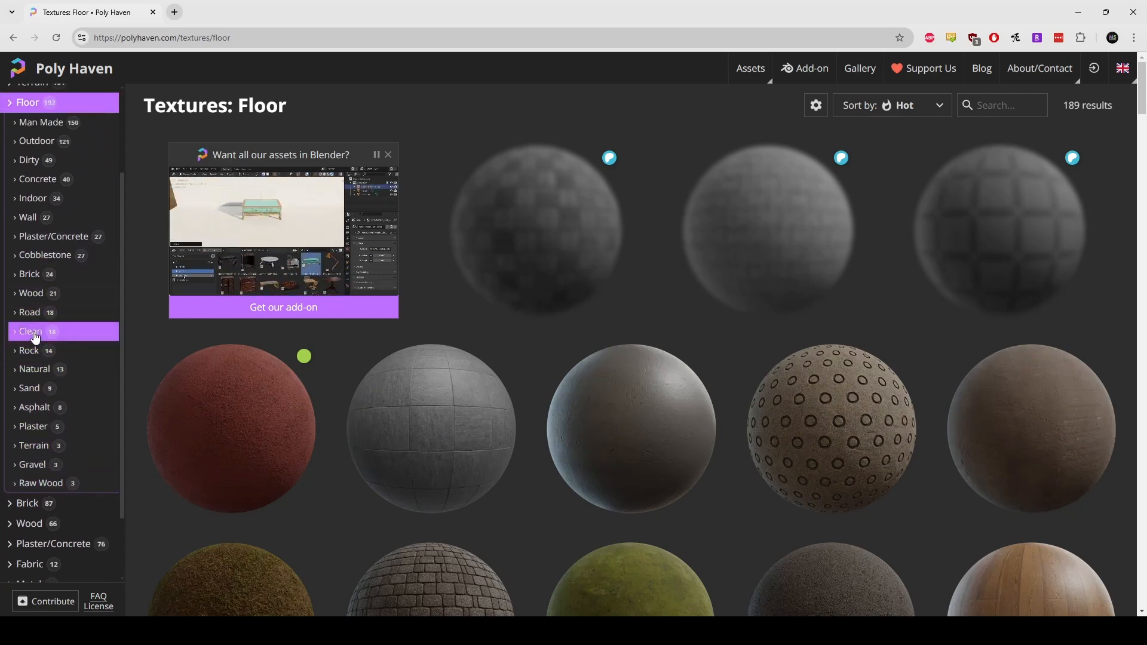
{"action": "left_click", "coordinate": [31, 331]}
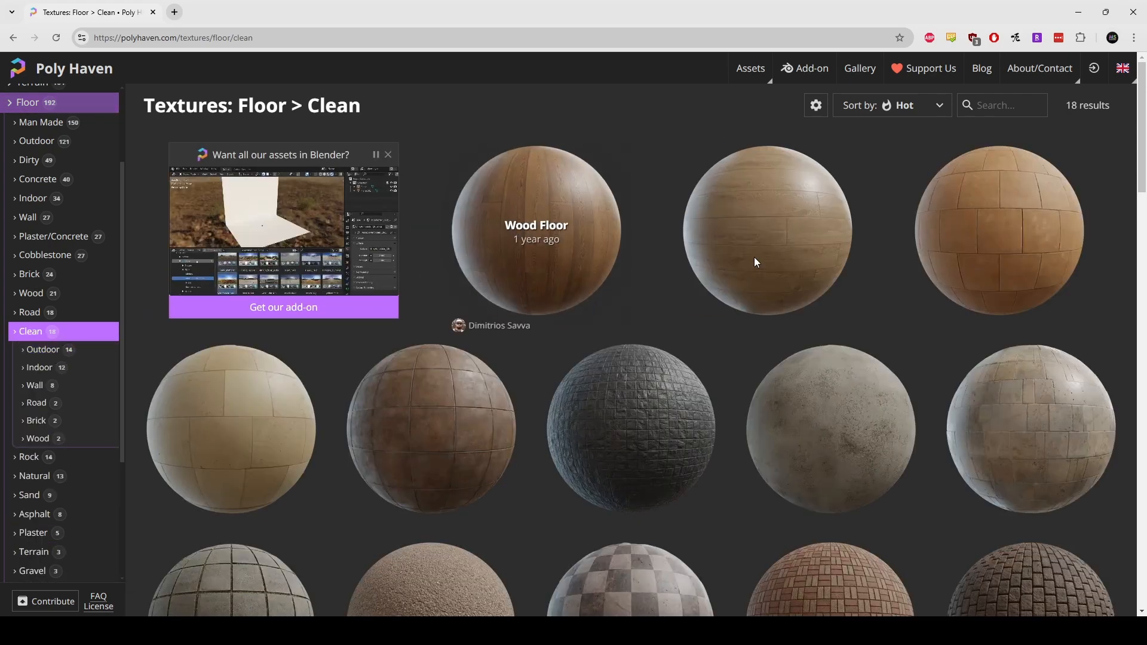
Step: Open the Wood Floor texture and download it at 2K resolution as the ZIP archive wood_floor_2k
{"action": "left_click", "coordinate": [536, 228]}
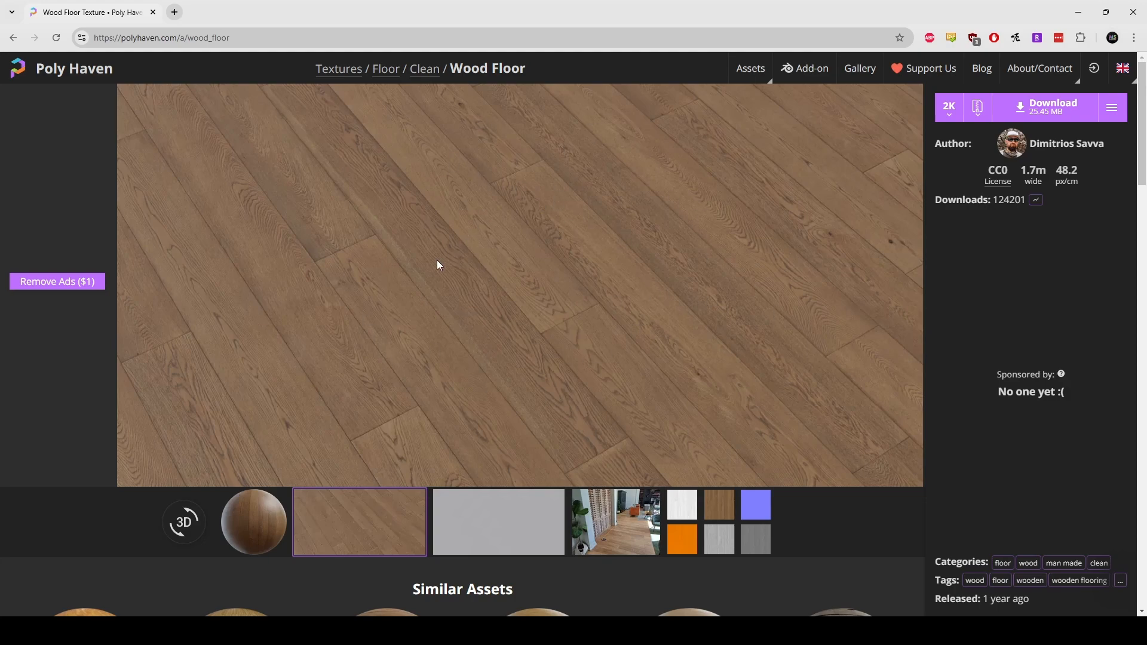
{"action": "scroll", "coordinate": [687, 221], "scroll_direction": "down", "scroll_amount": 2}
{"action": "scroll", "coordinate": [586, 226], "scroll_direction": "up", "scroll_amount": 2}
{"action": "left_click", "coordinate": [949, 108]}
{"action": "left_click", "coordinate": [947, 162]}
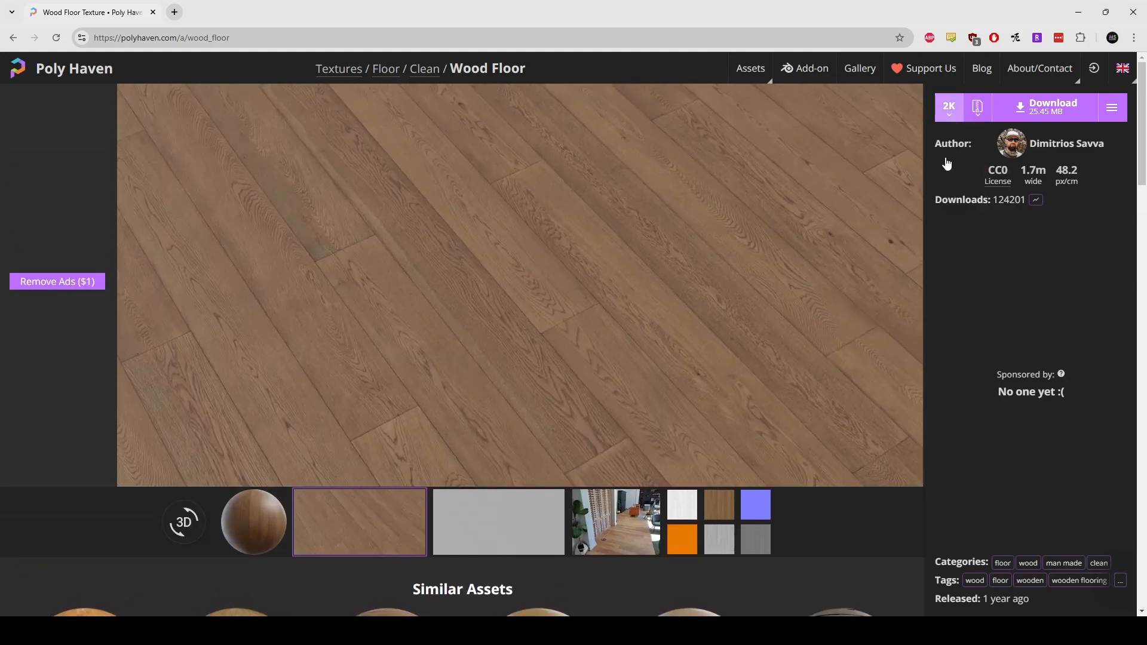
{"action": "left_click", "coordinate": [1069, 113]}
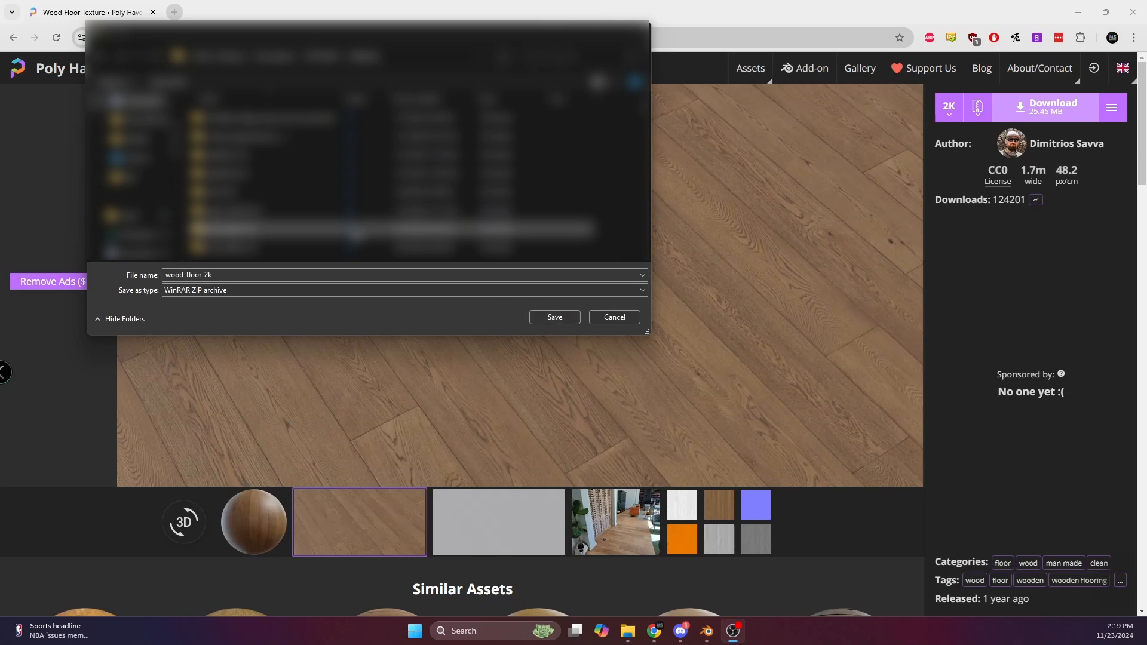
{"action": "left_click", "coordinate": [555, 318]}
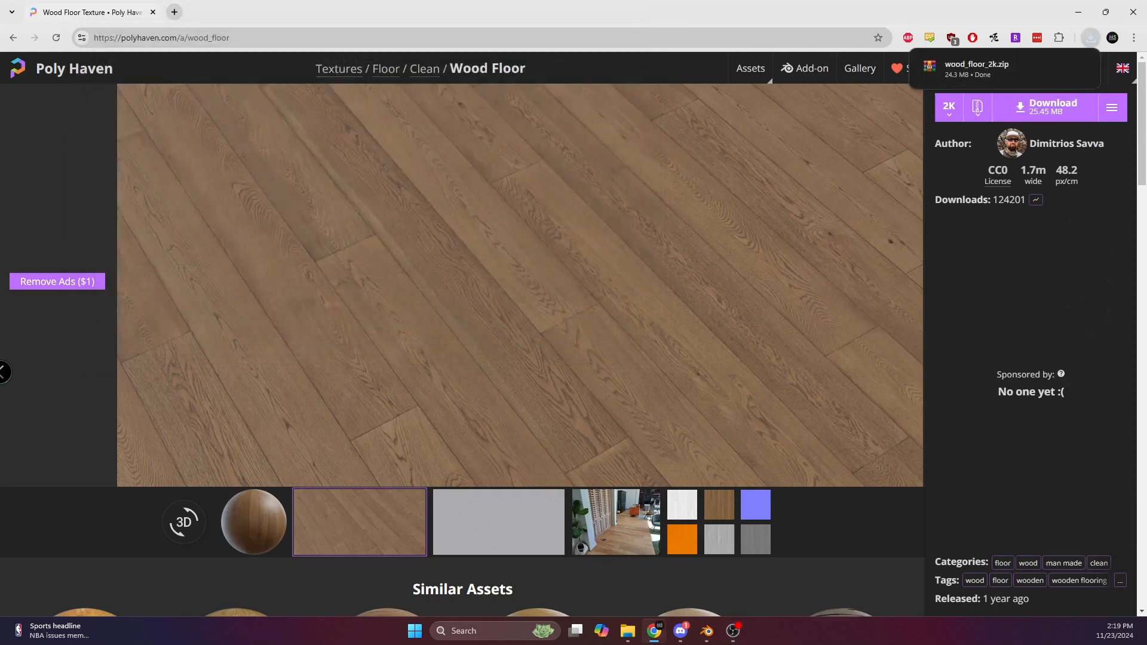
Step: Open the downloaded wood_floor_2k.zip, extract its contents to the textures library location, and close the archive
{"action": "left_click", "coordinate": [986, 74]}
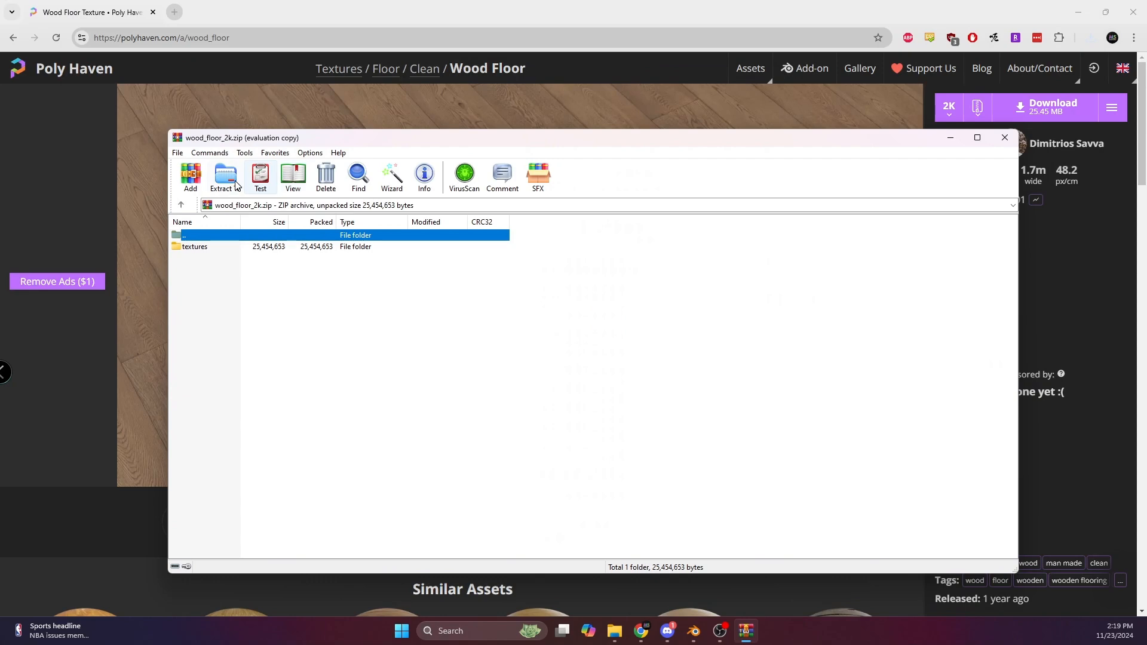
{"action": "left_click", "coordinate": [226, 176]}
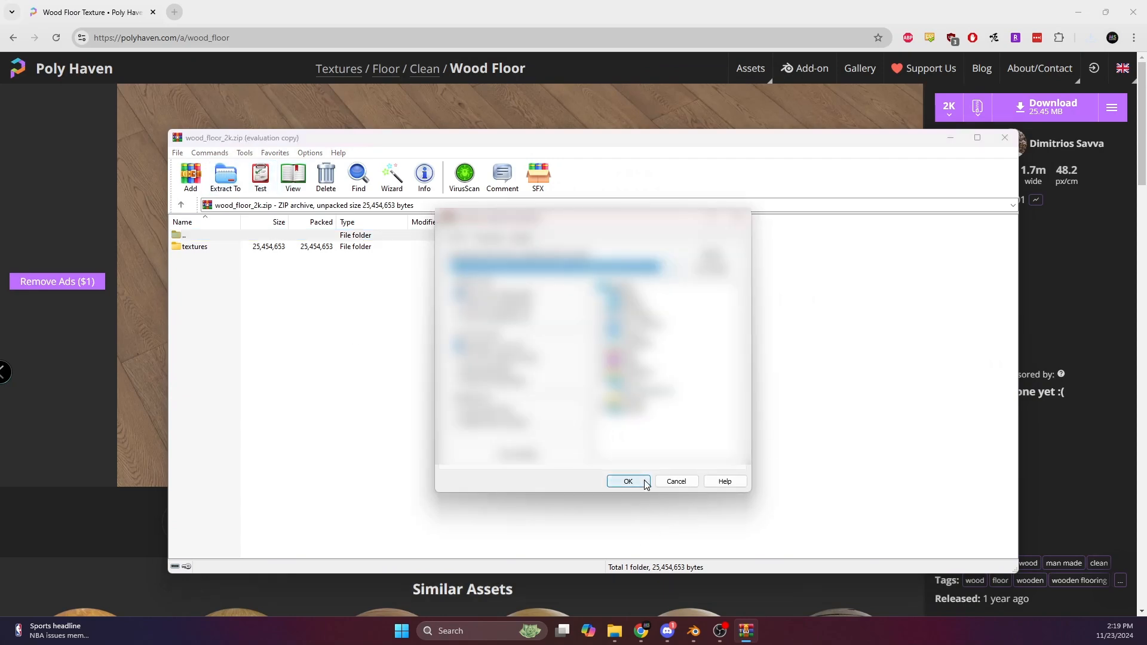
{"action": "left_click", "coordinate": [645, 482]}
{"action": "left_click", "coordinate": [1004, 138]}
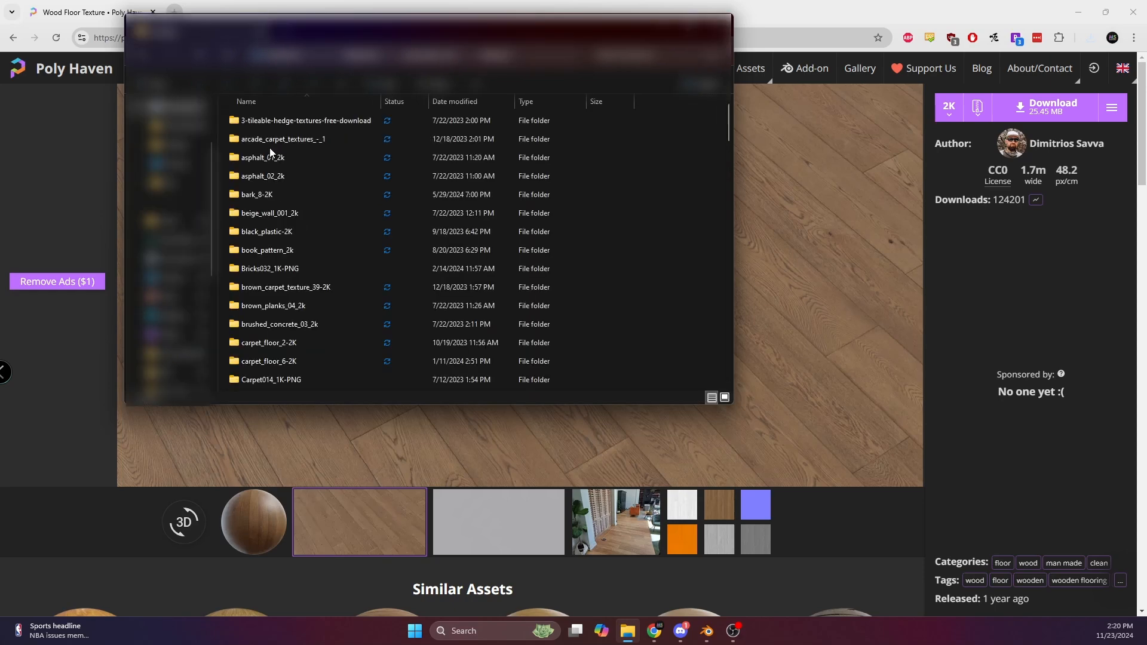
Step: Open the extracted wood floor's textures folder and review its diffuse, displacement, AO and ARM map files
{"action": "double_click", "coordinate": [290, 250]}
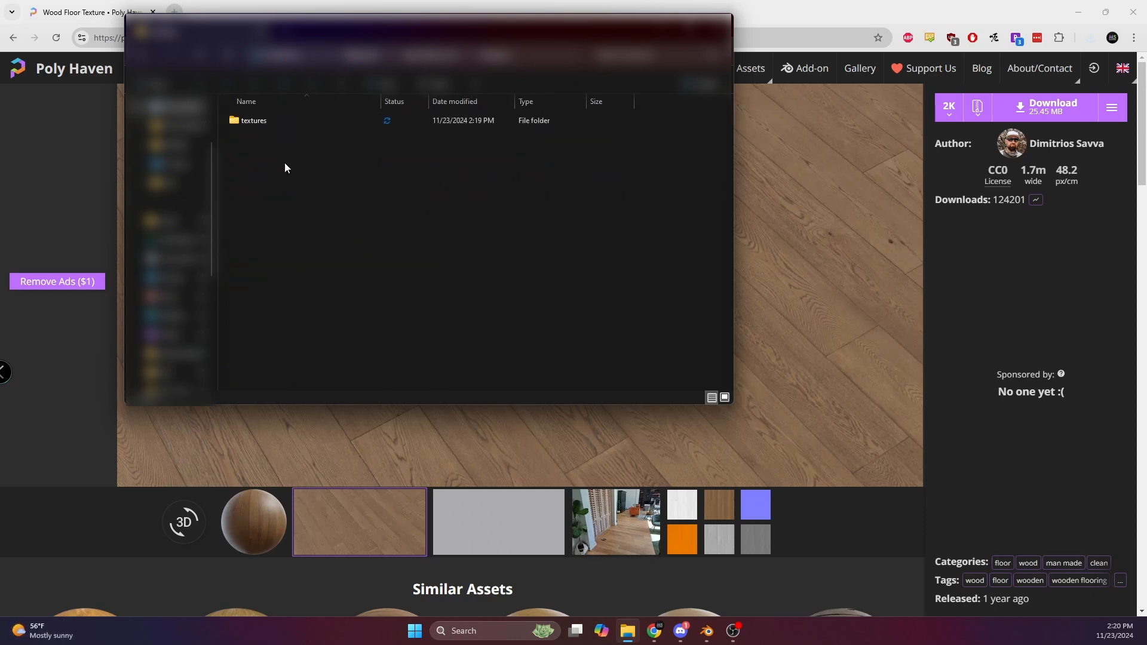
{"action": "double_click", "coordinate": [307, 120]}
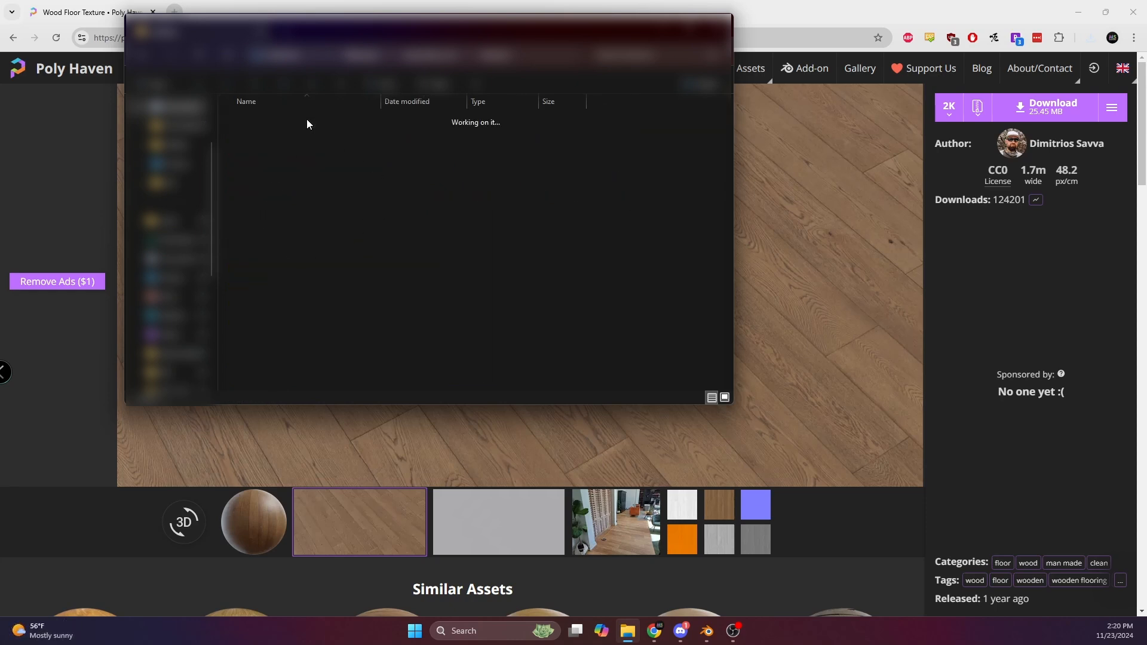
{"action": "left_click_drag", "start_coordinate": [680, 209], "coordinate": [249, 128]}
{"action": "left_click", "coordinate": [344, 270]}
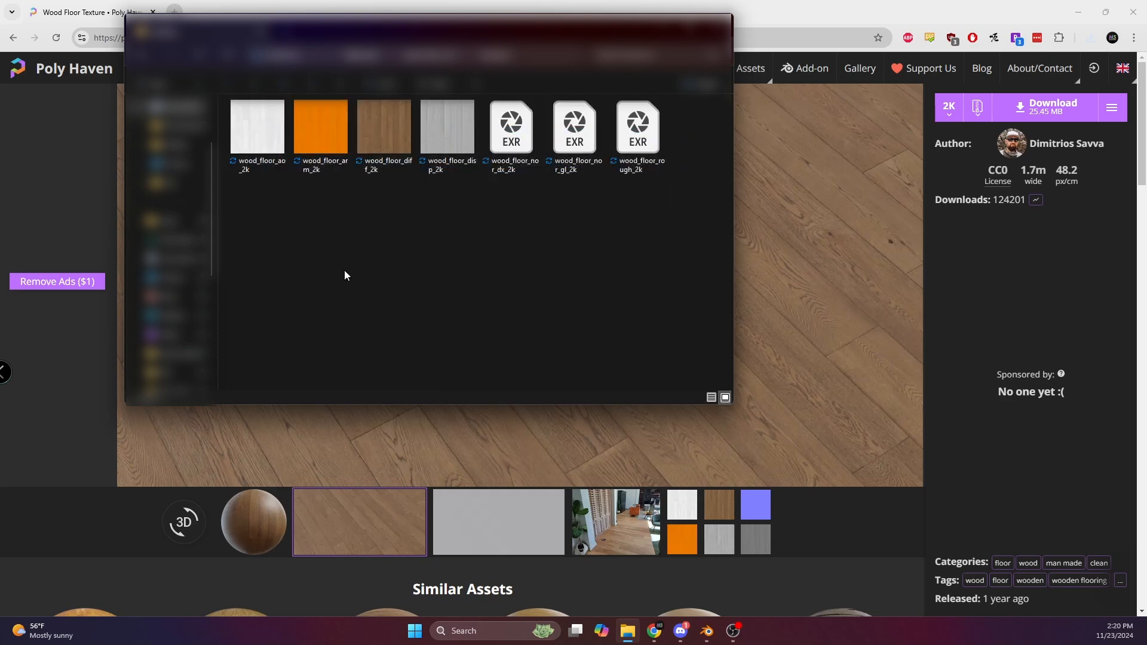
{"action": "left_click", "coordinate": [385, 126]}
{"action": "left_click", "coordinate": [440, 135]}
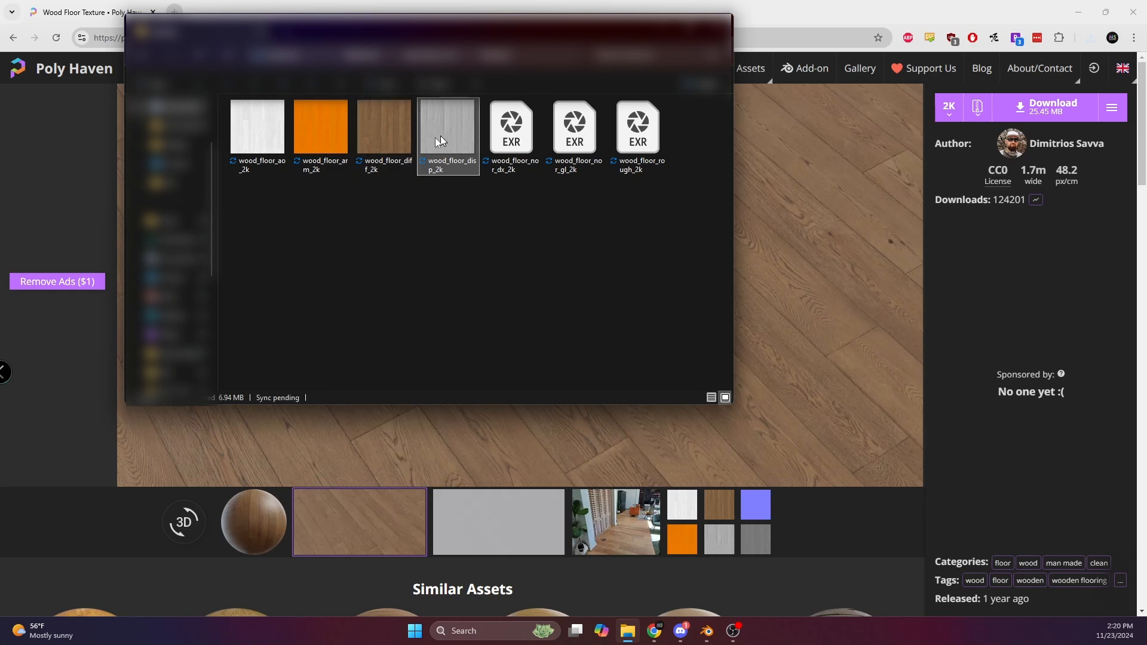
{"action": "left_click", "coordinate": [252, 120]}
{"action": "left_click", "coordinate": [315, 122]}
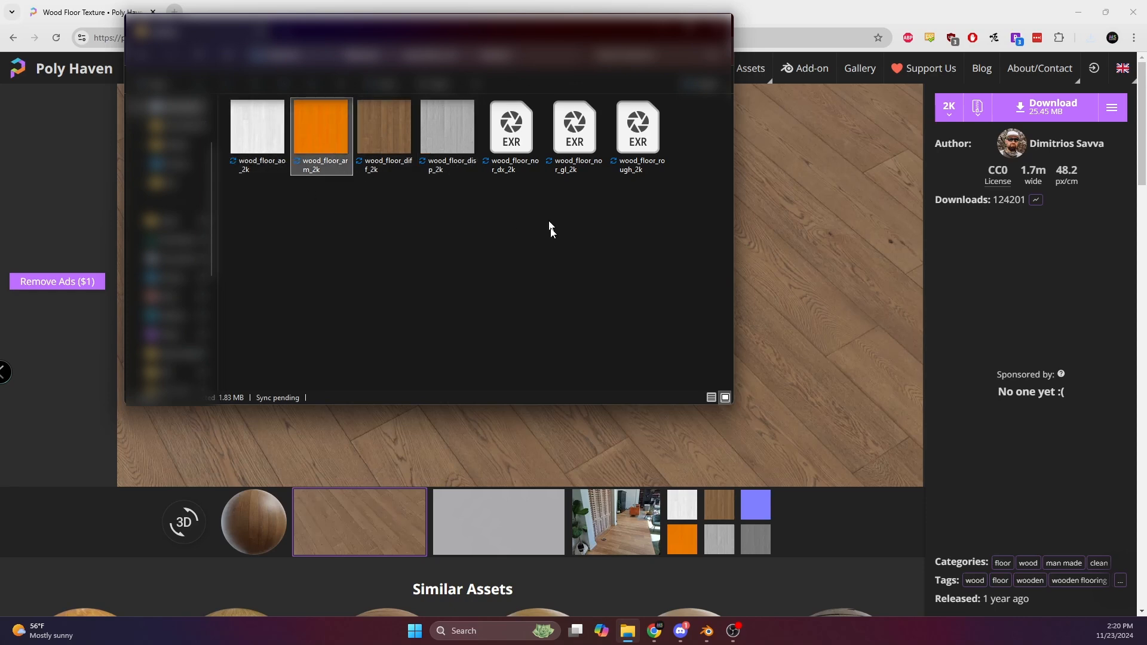
{"action": "left_click", "coordinate": [574, 221]}
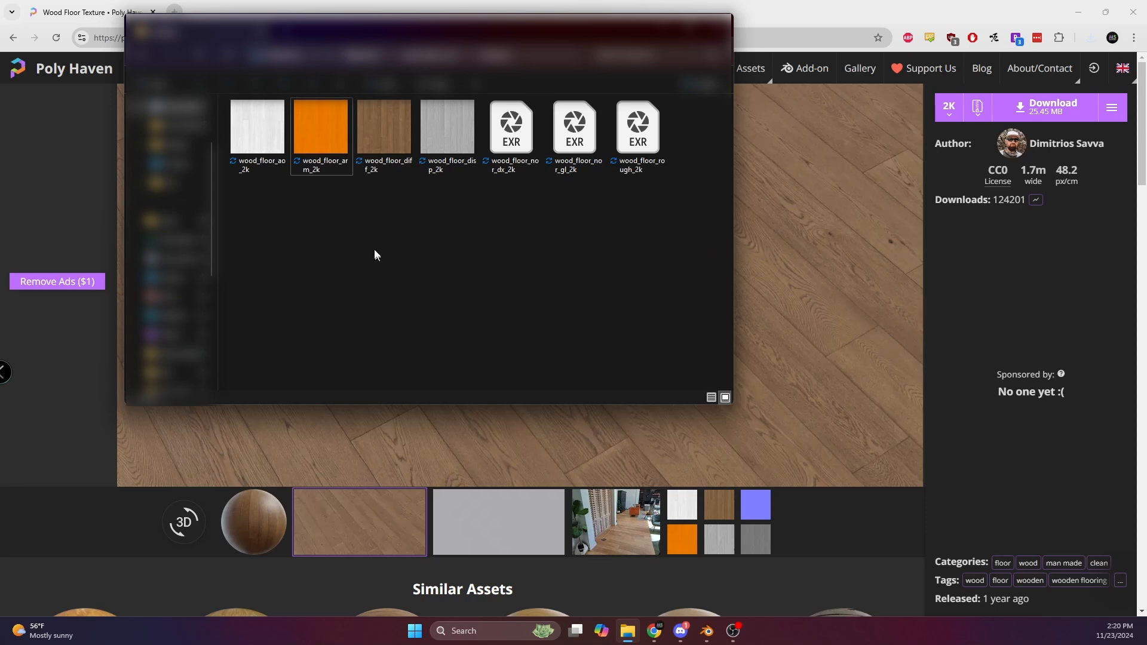
{"action": "left_click_drag", "start_coordinate": [245, 194], "coordinate": [273, 241]}
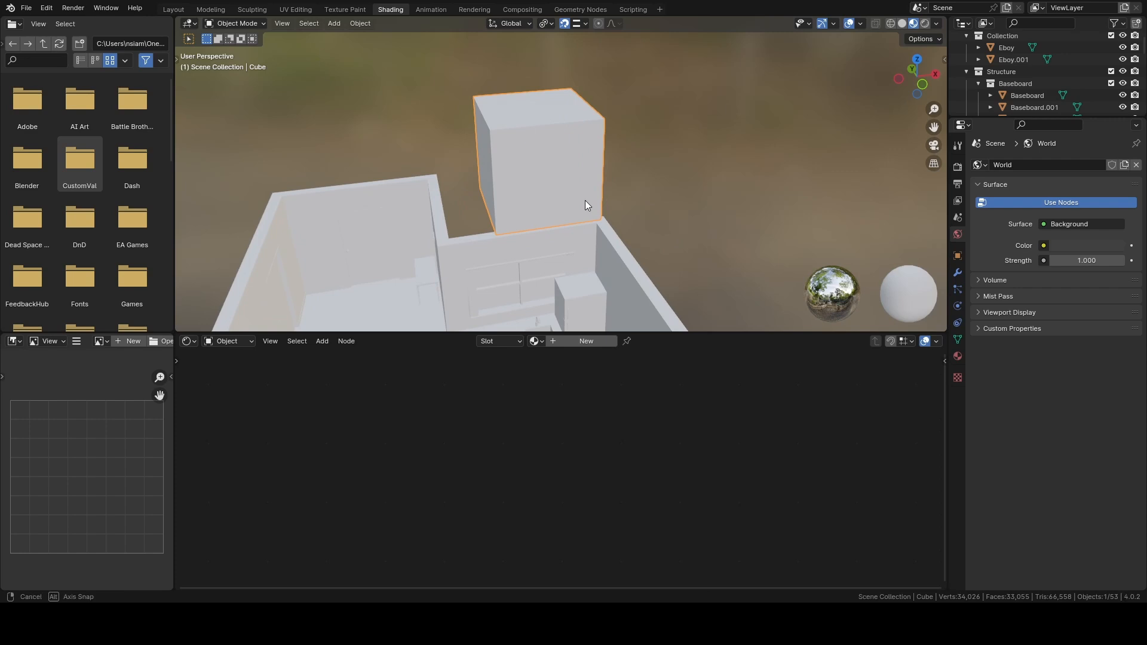
Step: Add a new material to the cube and name it Wood Floor
{"action": "middle_click_drag", "start_coordinate": [587, 208], "coordinate": [891, 293]}
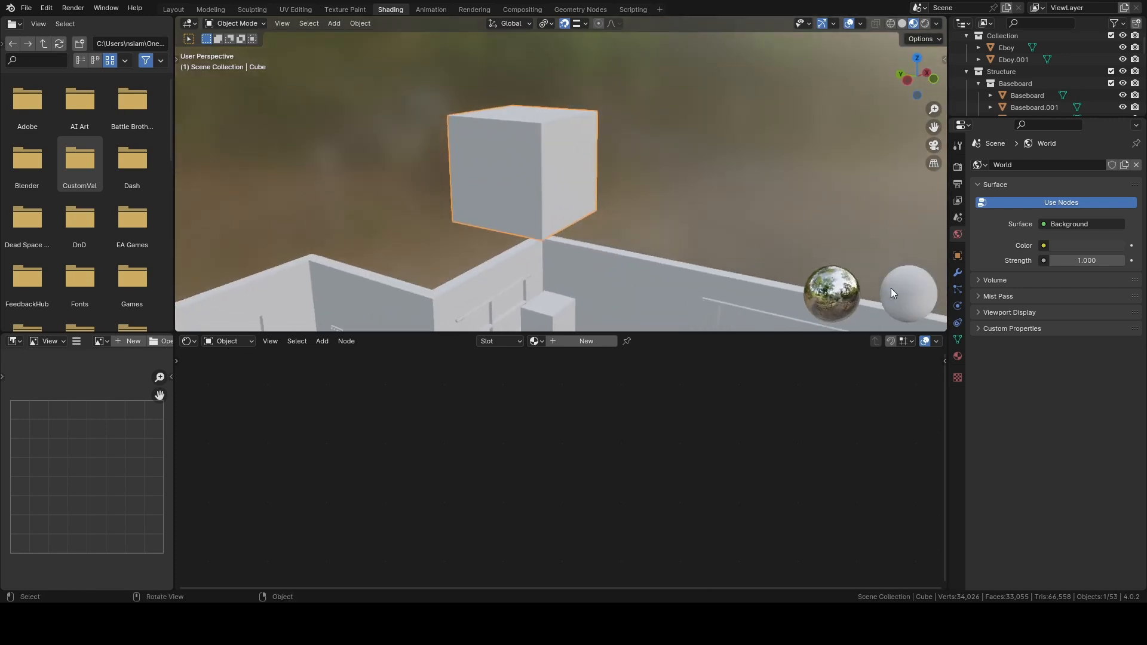
{"action": "left_click", "coordinate": [957, 357]}
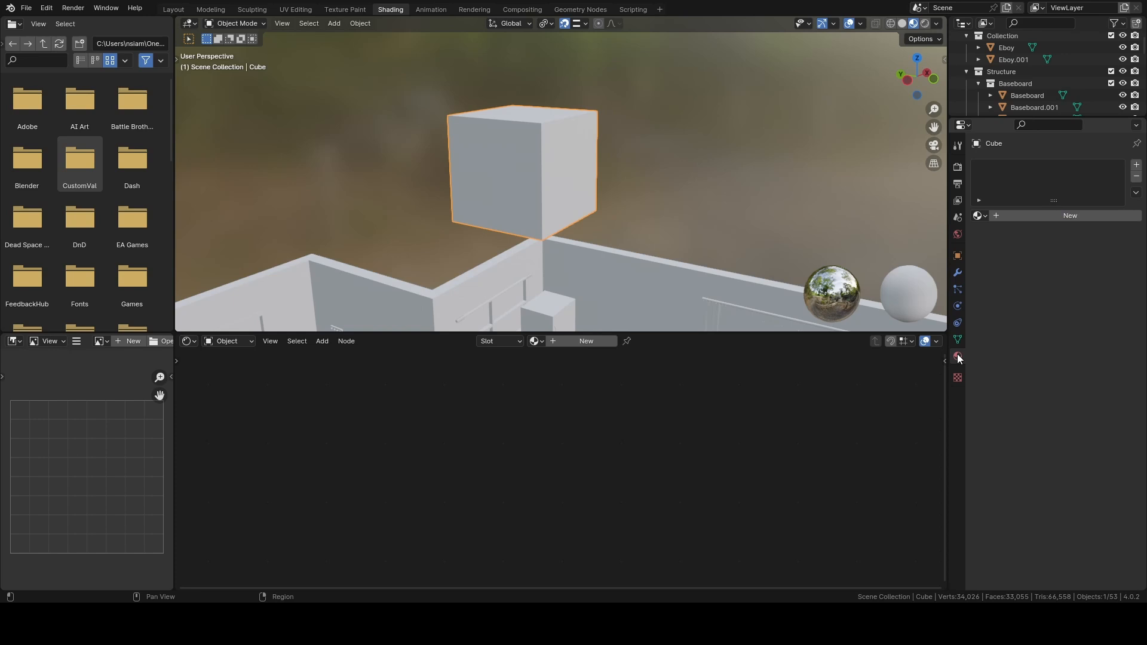
{"action": "left_click", "coordinate": [1030, 216]}
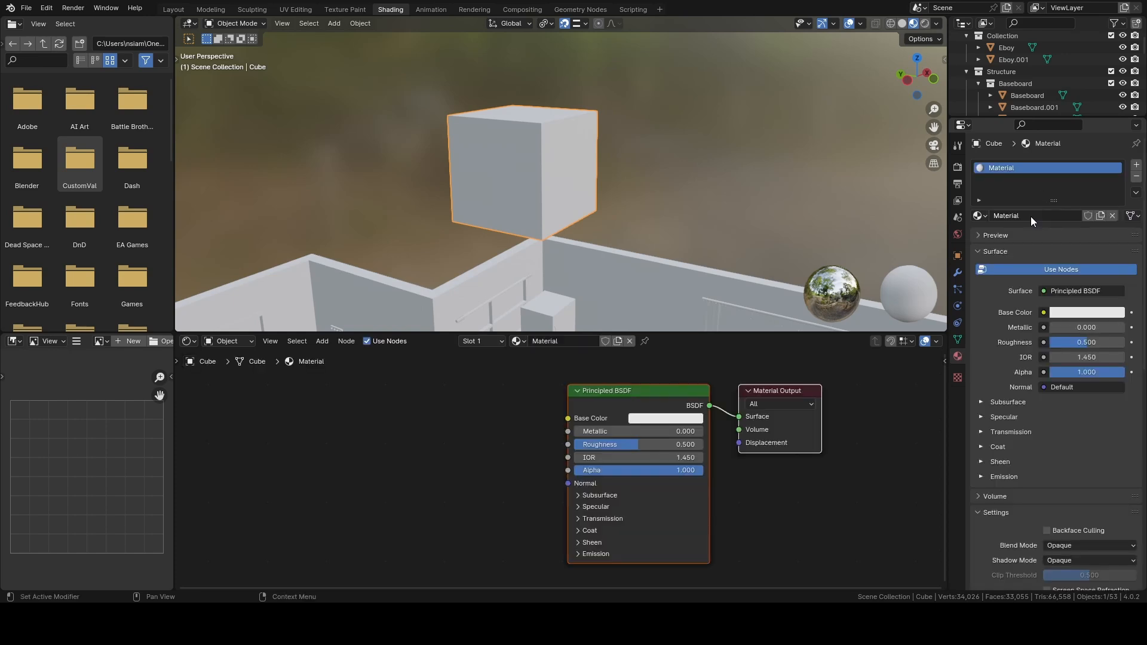
{"action": "double_click", "coordinate": [998, 171]}
{"action": "type", "text": "Wood Floor"}
{"action": "left_click", "coordinate": [380, 509]}
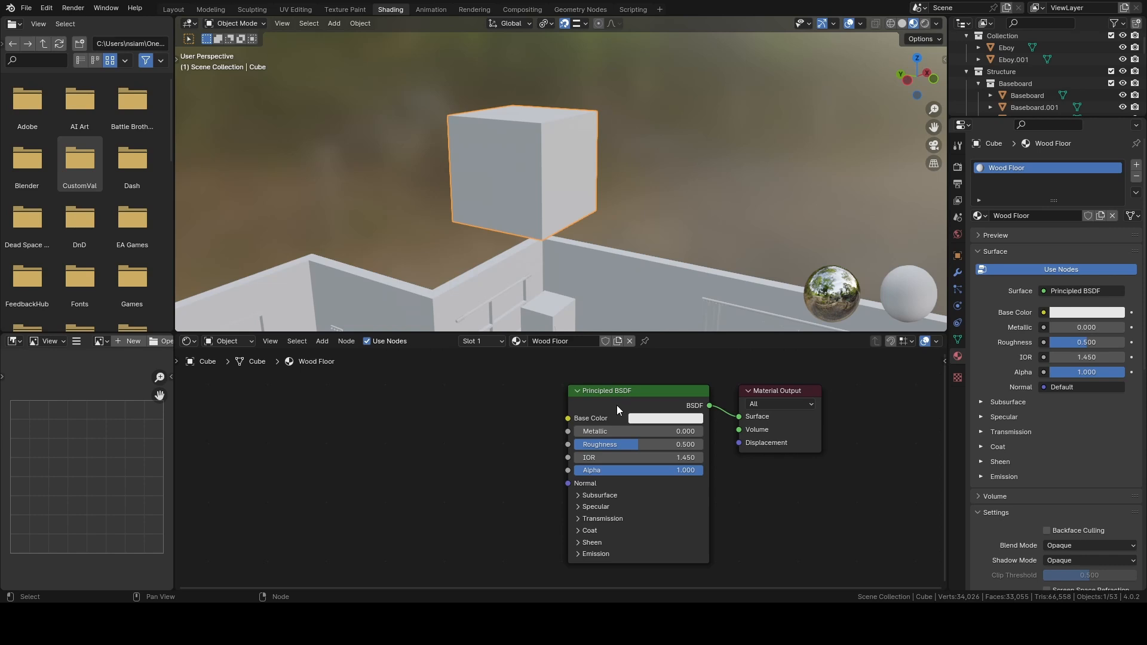
Step: Build the Wood Floor shader on the Principled BSDF from the downloaded 2K ambient occlusion, base colour, roughness, normal and displacement maps
{"action": "left_click", "coordinate": [671, 388]}
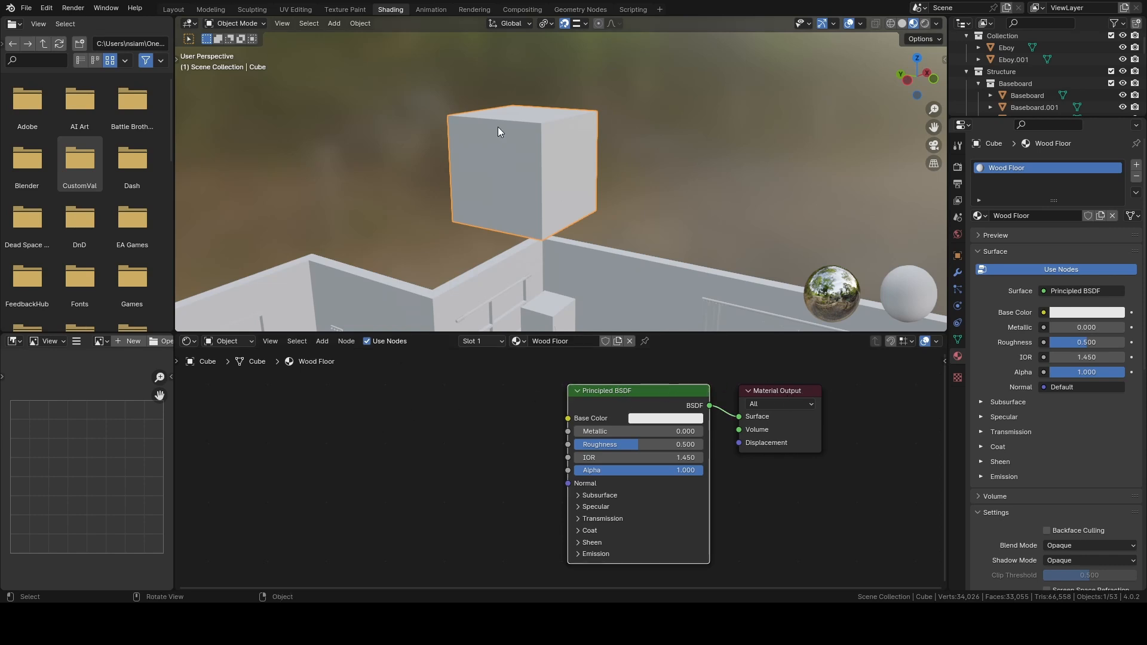
{"action": "left_click", "coordinate": [820, 500]}
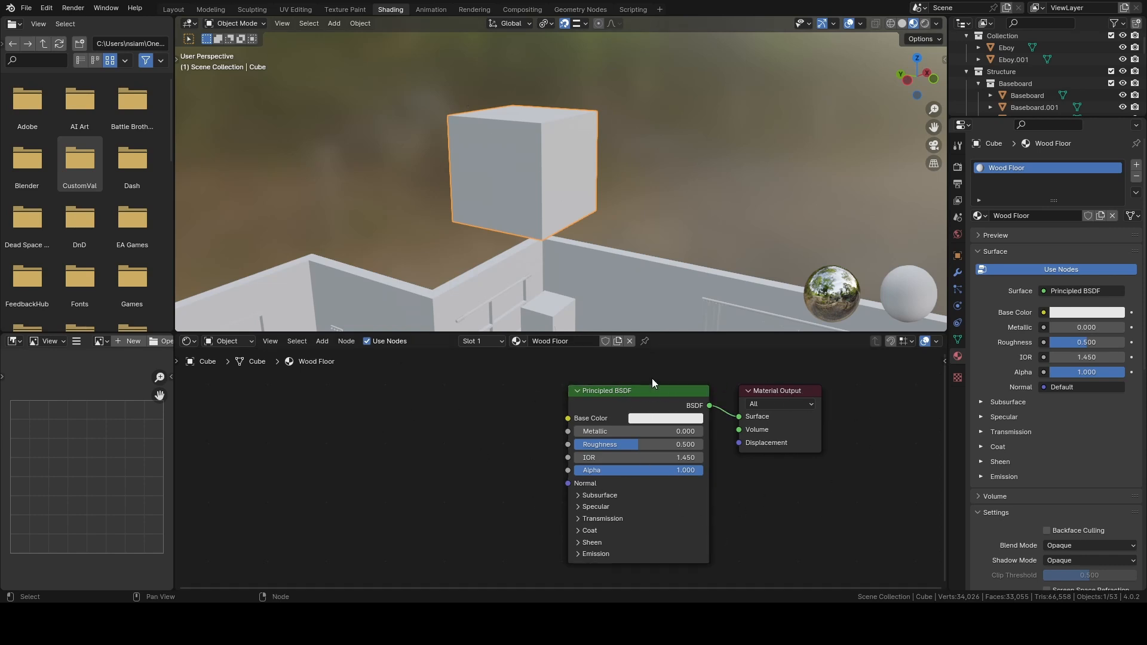
{"action": "left_click", "coordinate": [661, 390]}
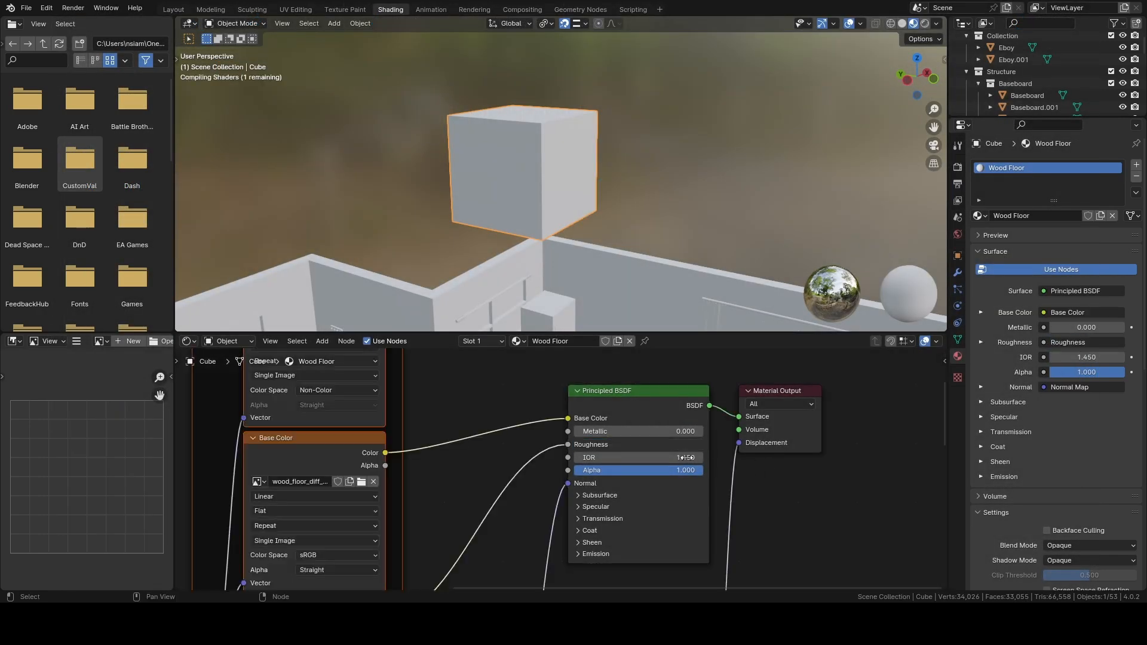
Step: Examine the wood texture on the cube's faces from several angles, along with the material's mapping and texture nodes
{"action": "scroll", "coordinate": [431, 453], "scroll_direction": "down", "scroll_amount": 3}
{"action": "middle_click_drag", "start_coordinate": [494, 325], "coordinate": [833, 152]}
{"action": "left_click", "coordinate": [715, 174]}
{"action": "scroll", "coordinate": [616, 194], "scroll_direction": "up", "scroll_amount": 5}
{"action": "middle_click_drag", "start_coordinate": [607, 196], "coordinate": [540, 232]}
{"action": "scroll", "coordinate": [539, 232], "scroll_direction": "down", "scroll_amount": 9}
{"action": "mouse_move", "coordinate": [602, 180]}
{"action": "middle_mouse_down"}
{"action": "mouse_move", "coordinate": [593, 174]}
{"action": "mouse_move", "coordinate": [604, 173]}
{"action": "middle_mouse_up"}
{"action": "scroll", "coordinate": [605, 170], "scroll_direction": "up", "scroll_amount": 6}
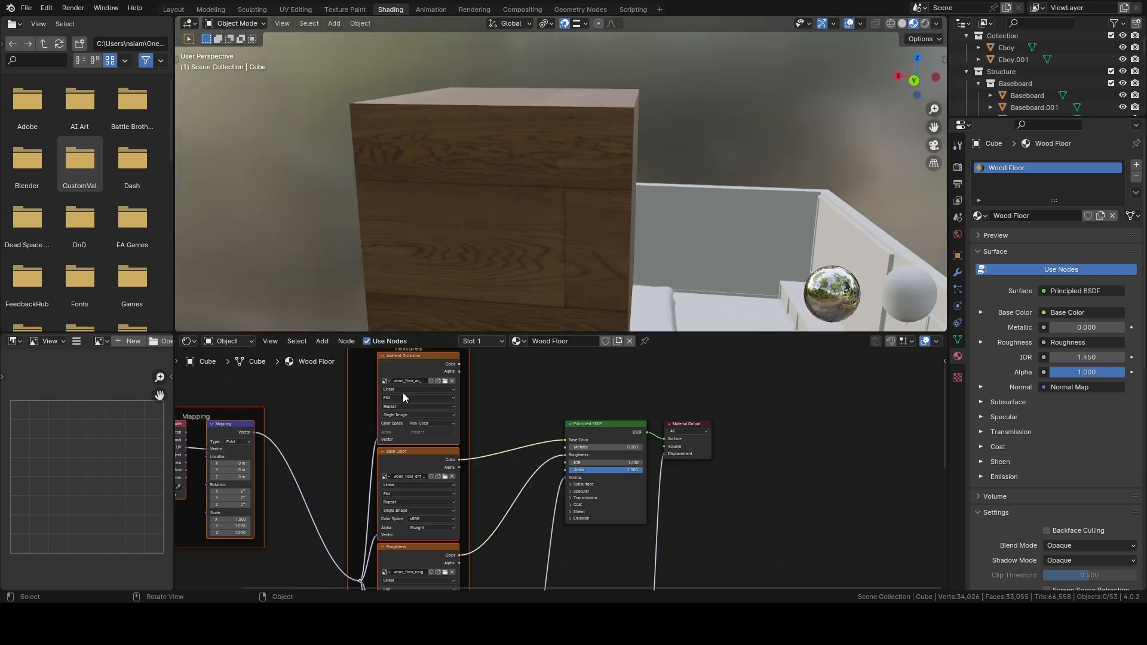
{"action": "scroll", "coordinate": [376, 447], "scroll_direction": "down", "scroll_amount": 2}
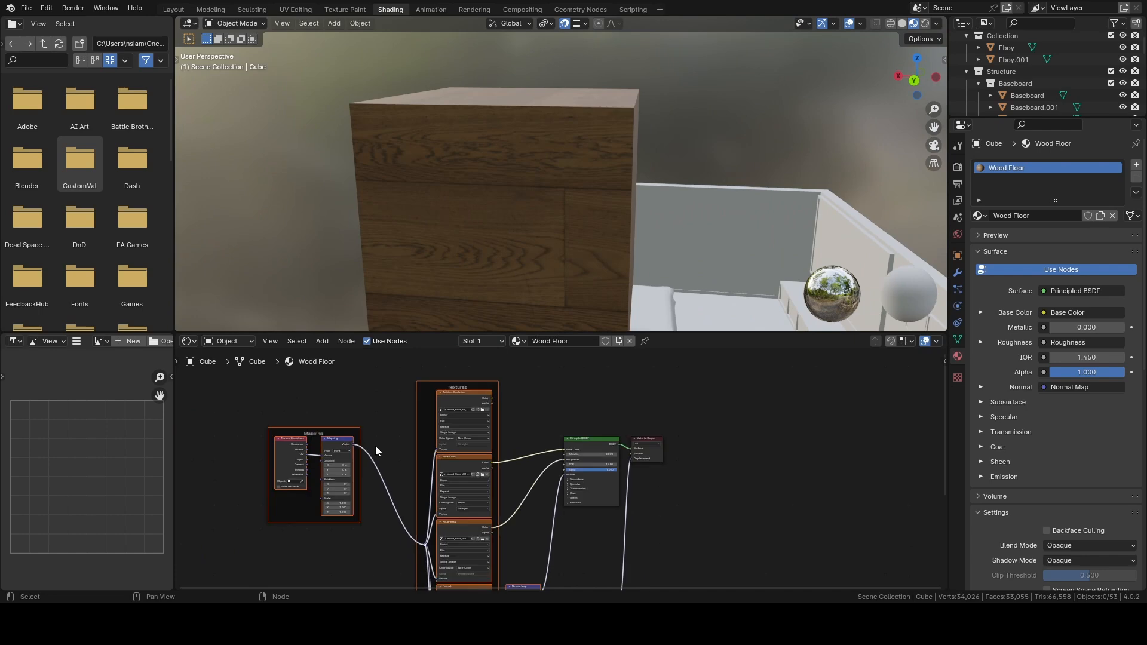
{"action": "left_click", "coordinate": [471, 238]}
{"action": "middle_click_drag", "start_coordinate": [471, 237], "coordinate": [512, 175]}
{"action": "scroll", "coordinate": [510, 174], "scroll_direction": "down", "scroll_amount": 4}
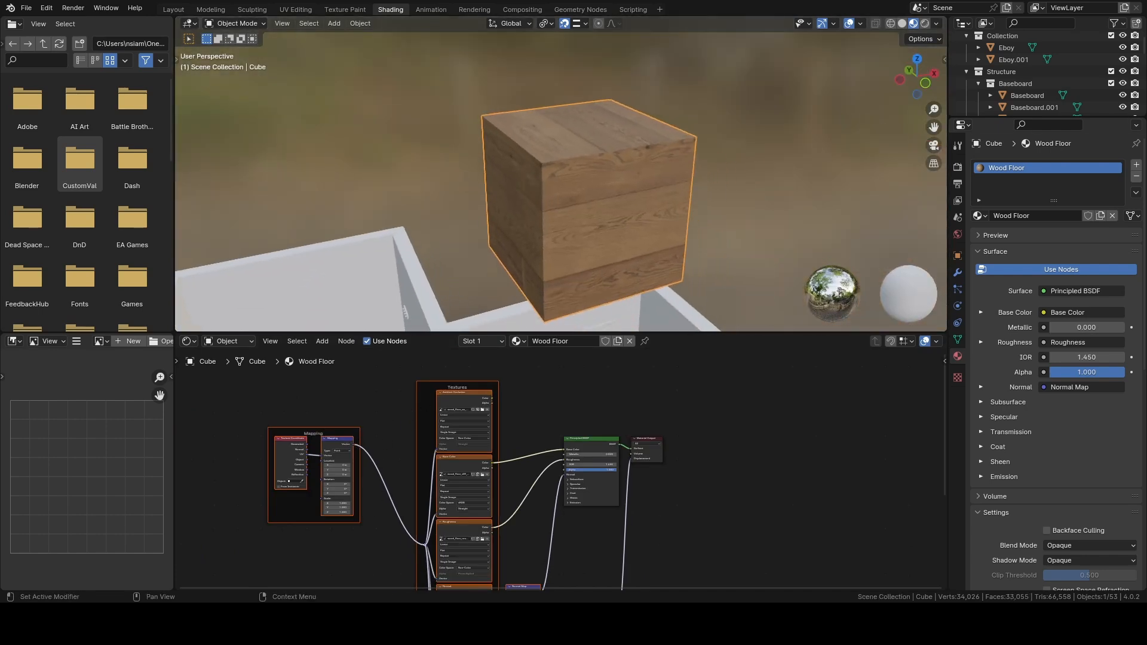
{"action": "scroll", "coordinate": [618, 231], "scroll_direction": "up", "scroll_amount": 5}
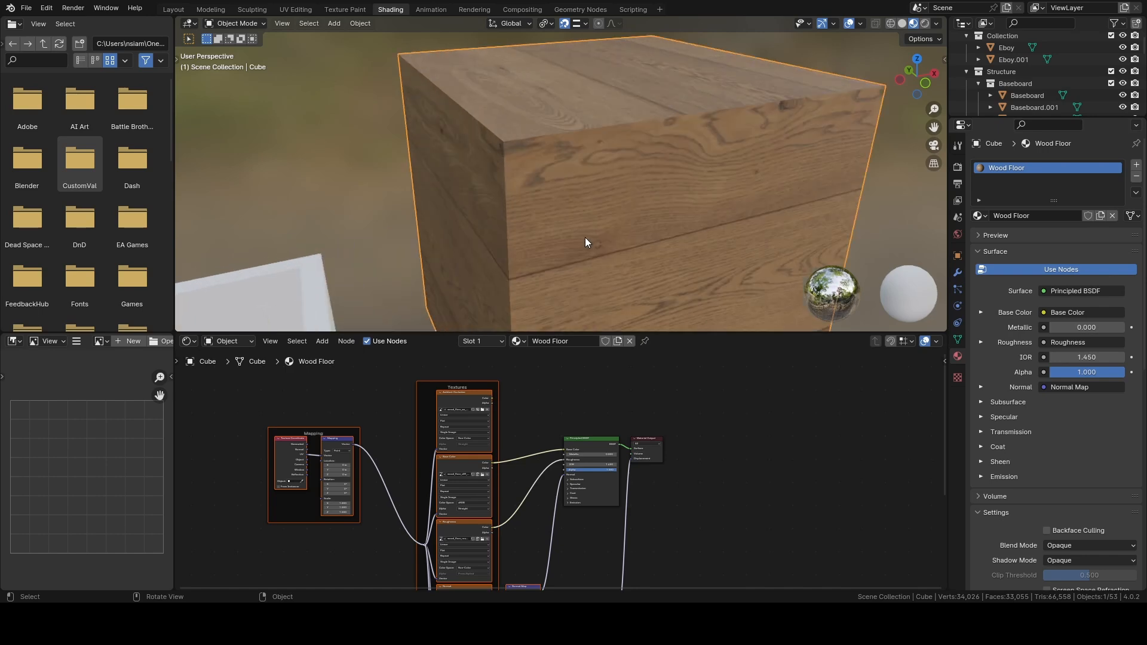
{"action": "middle_click_drag", "start_coordinate": [673, 206], "coordinate": [373, 263]}
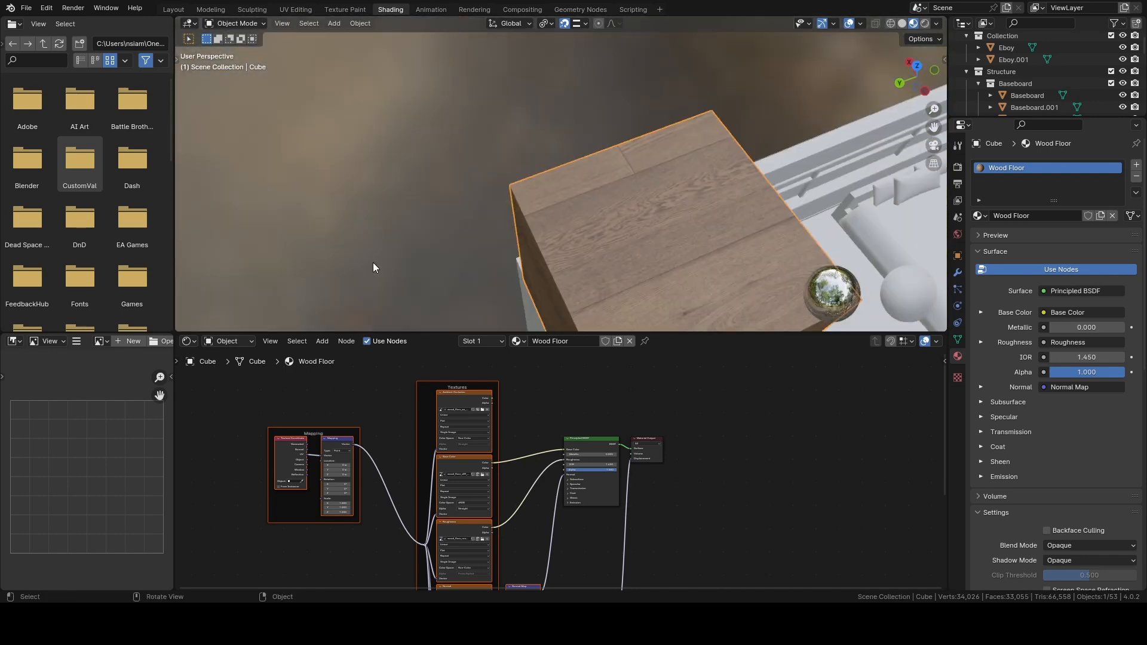
{"action": "scroll", "coordinate": [601, 226], "scroll_direction": "down", "scroll_amount": 5}
{"action": "middle_click_drag", "start_coordinate": [602, 225], "coordinate": [579, 199], "text": "shift"}
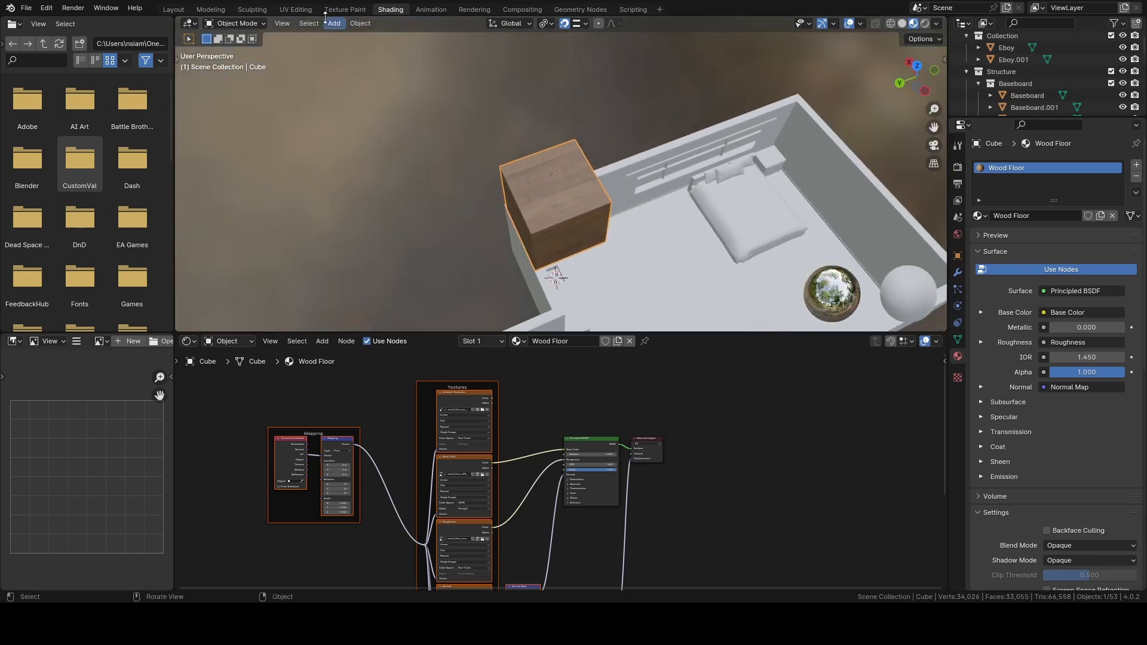
Step: Switch to the UV Editing workspace and view the cube in Object Mode with its material shown in the viewport
{"action": "left_click", "coordinate": [296, 9]}
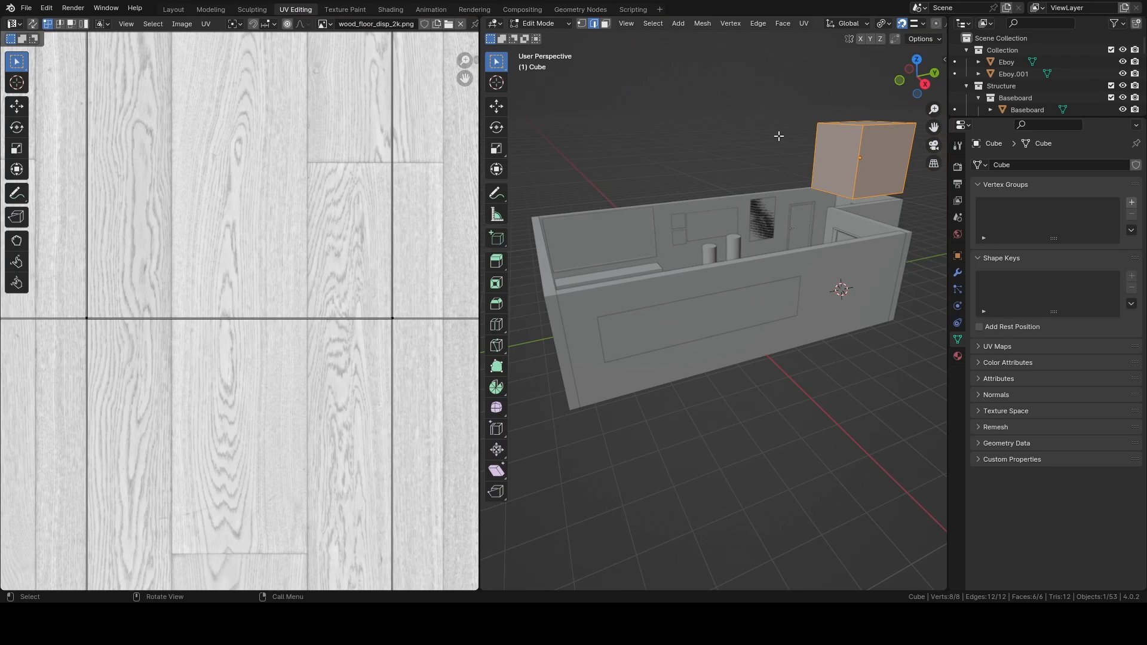
{"action": "middle_click_drag", "start_coordinate": [779, 136], "coordinate": [571, 197], "text": "shift"}
{"action": "key", "text": "Tab"}
{"action": "scroll", "coordinate": [670, 151], "scroll_direction": "up", "scroll_amount": 4}
{"action": "key", "text": "z"}
{"action": "left_click", "coordinate": [678, 236]}
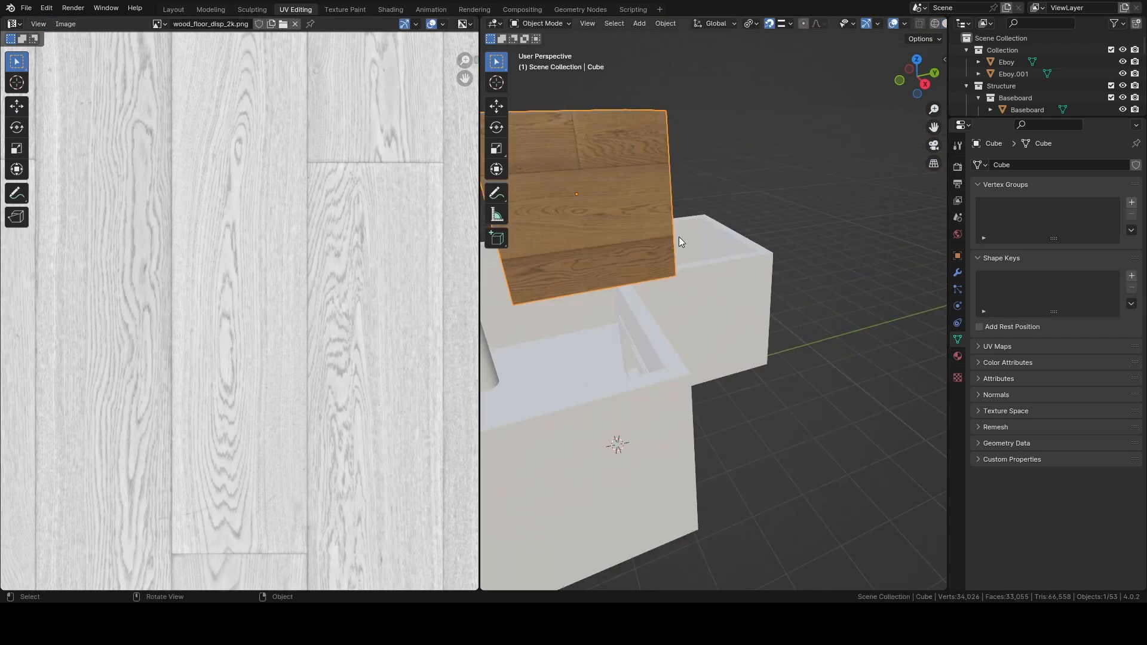
{"action": "scroll", "coordinate": [678, 236], "scroll_direction": "down", "scroll_amount": 3}
{"action": "middle_click_drag", "start_coordinate": [668, 246], "coordinate": [738, 242]}
{"action": "scroll", "coordinate": [698, 272], "scroll_direction": "up", "scroll_amount": 4}
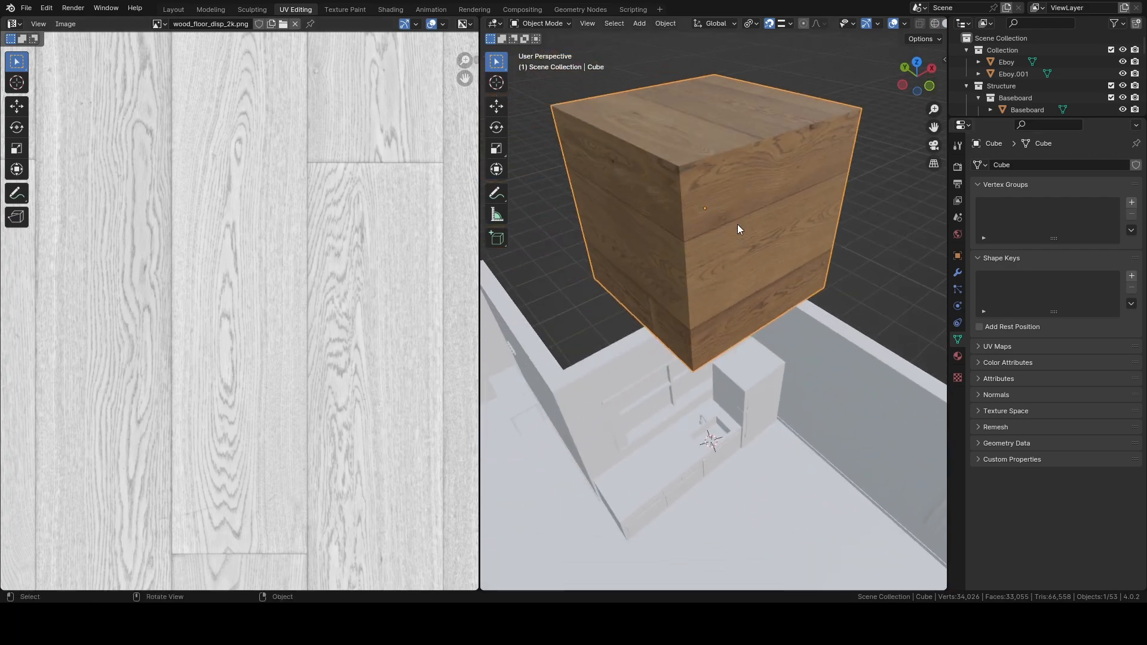
Step: Select all of the cube's UVs in Edit Mode and scale them up to roughly twice their size
{"action": "key", "text": "Tab"}
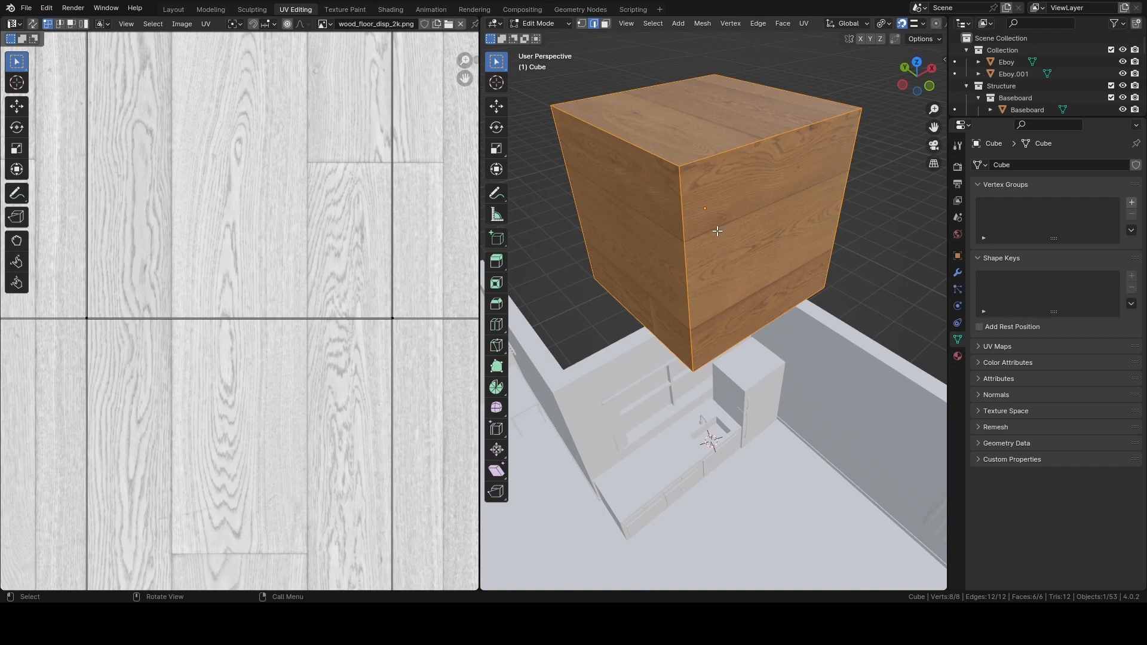
{"action": "scroll", "coordinate": [713, 231], "scroll_direction": "down", "scroll_amount": 2}
{"action": "scroll", "coordinate": [297, 358], "scroll_direction": "down", "scroll_amount": 6}
{"action": "scroll", "coordinate": [224, 297], "scroll_direction": "up", "scroll_amount": 3}
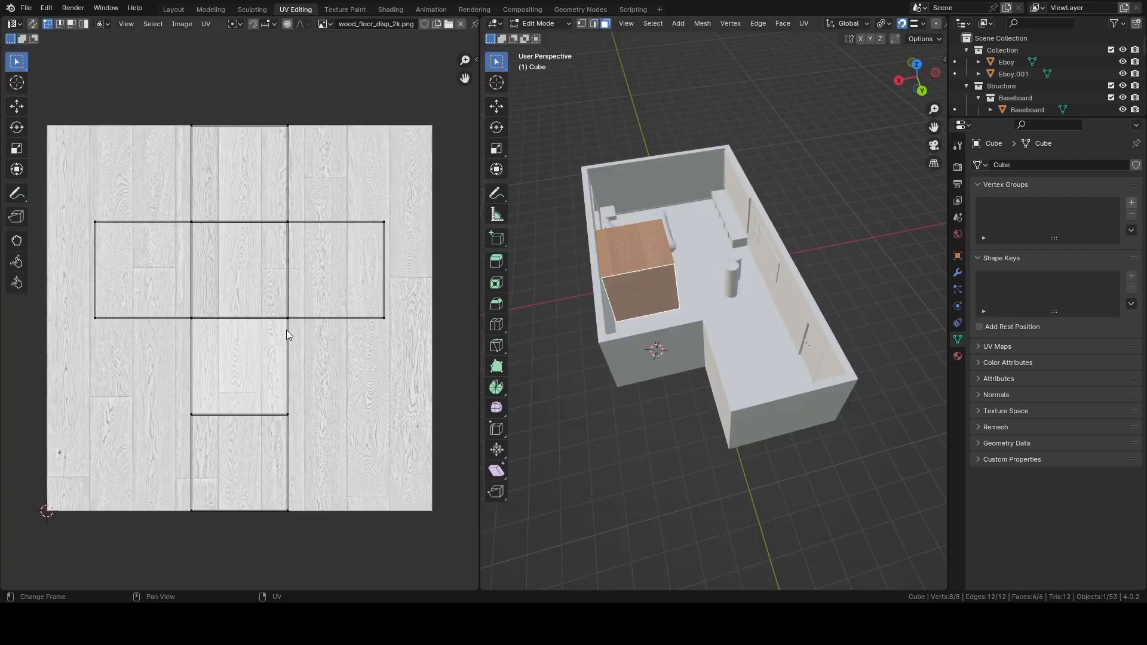
{"action": "key", "text": "a"}
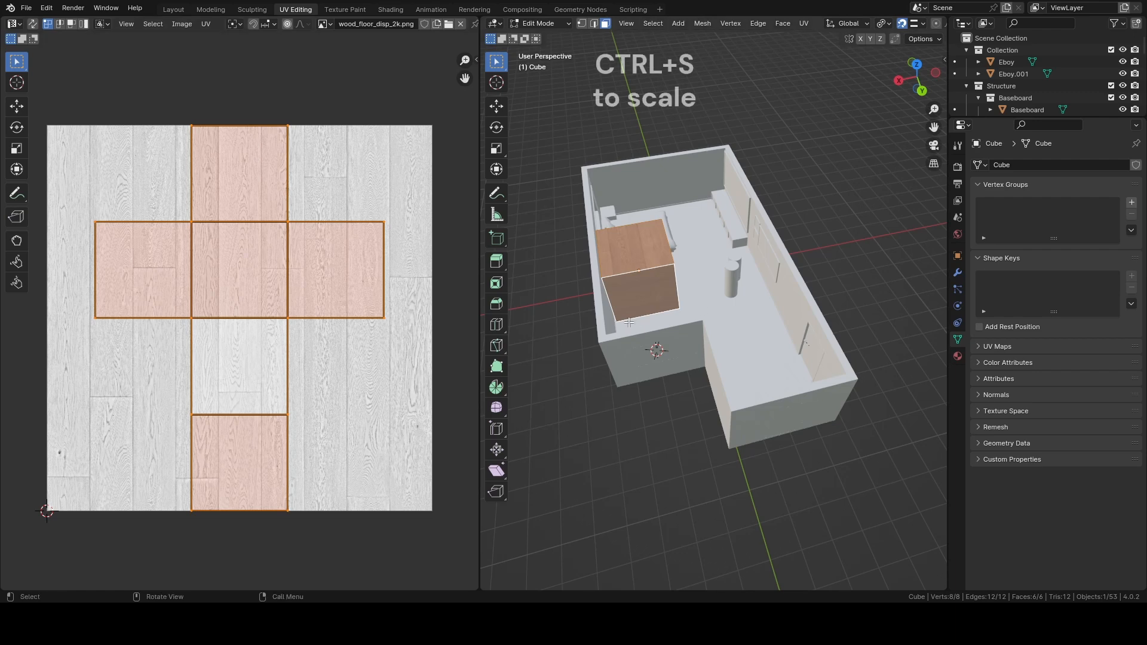
{"action": "key", "text": "s"}
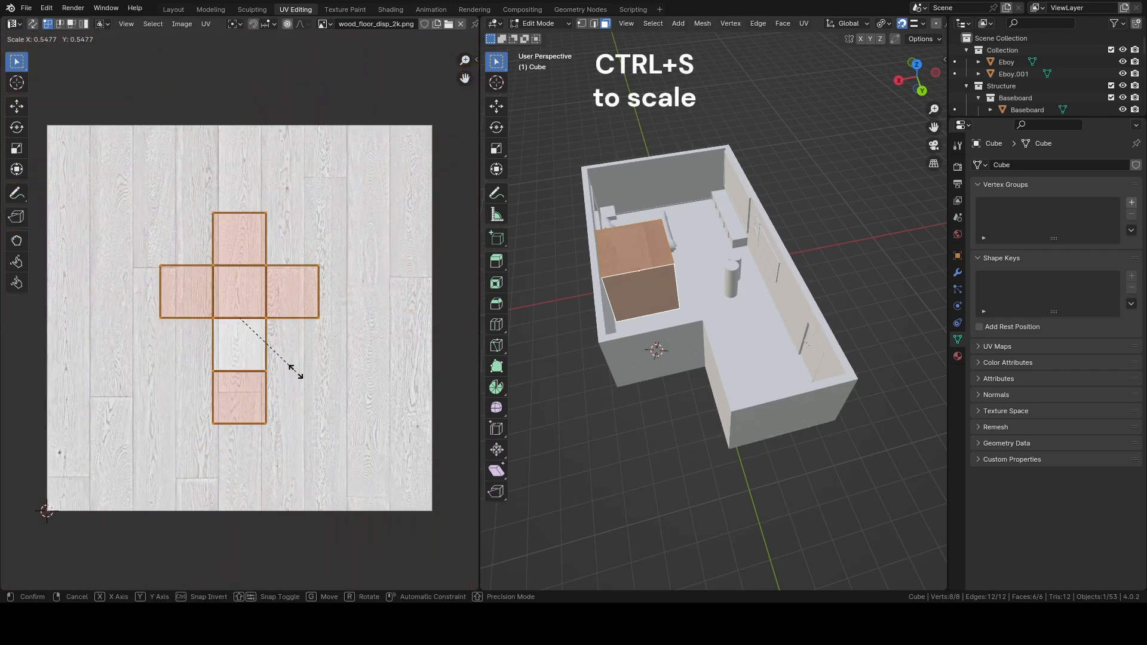
{"action": "left_click", "coordinate": [476, 466]}
{"action": "scroll", "coordinate": [597, 298], "scroll_direction": "up", "scroll_amount": 4}
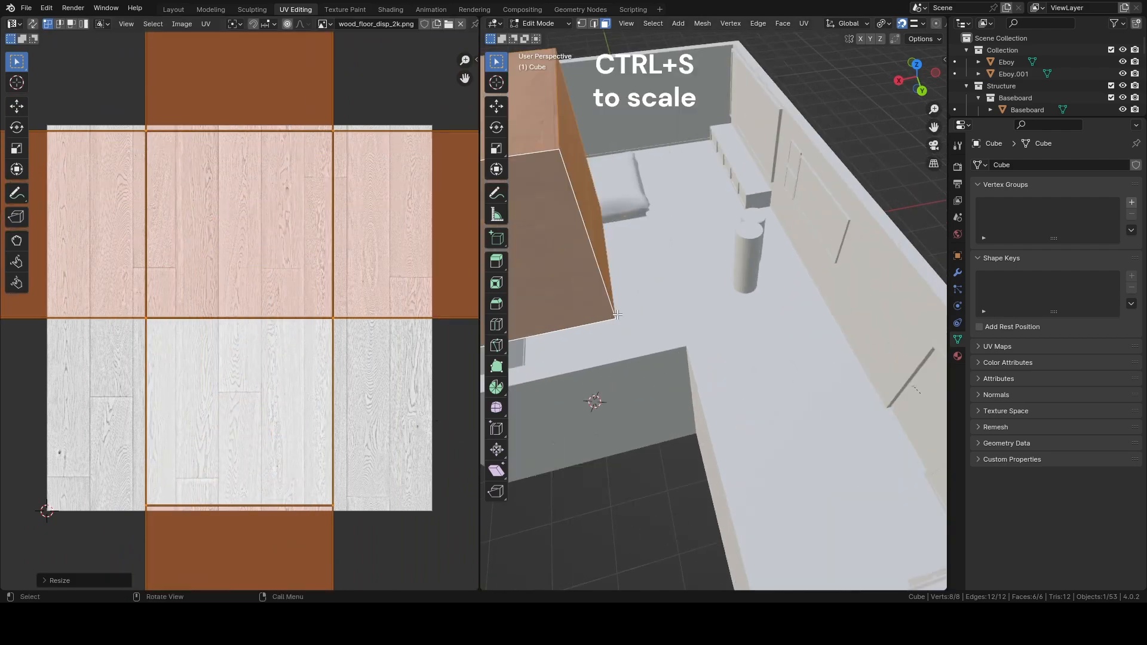
{"action": "middle_click_drag", "start_coordinate": [496, 274], "coordinate": [689, 293], "text": "shift"}
Step: Select the cube's top face and enlarge its UVs well beyond the image so the planks repeat smaller
{"action": "key", "text": "Tab"}
{"action": "key", "text": "Tab"}
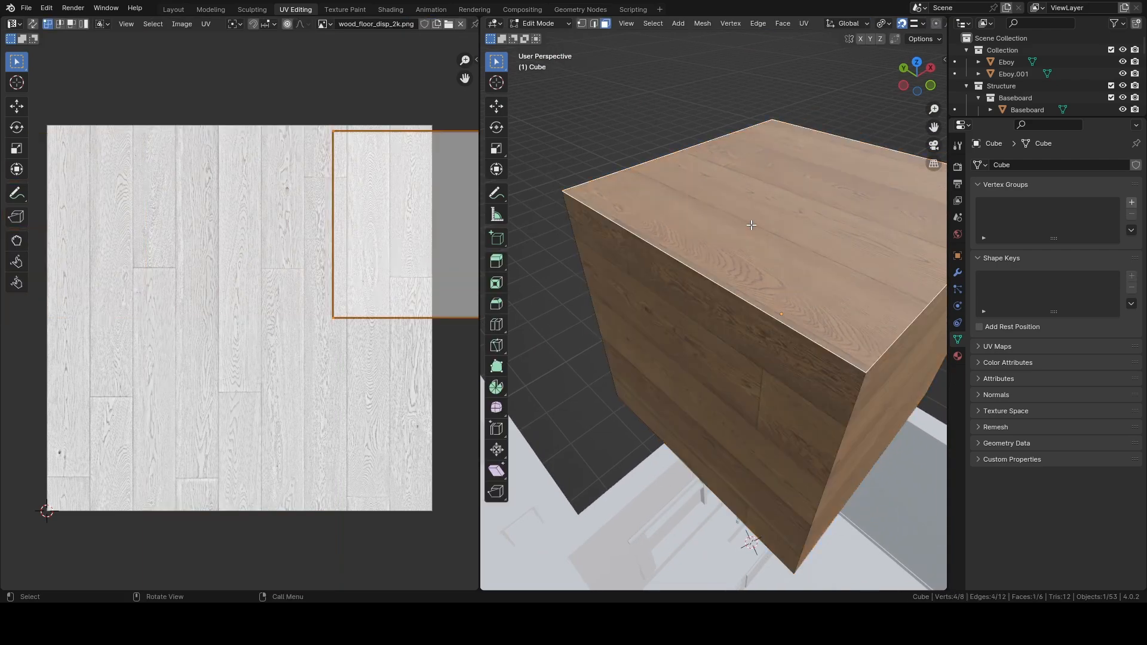
{"action": "key", "text": "s"}
{"action": "left_click", "coordinate": [259, 118]}
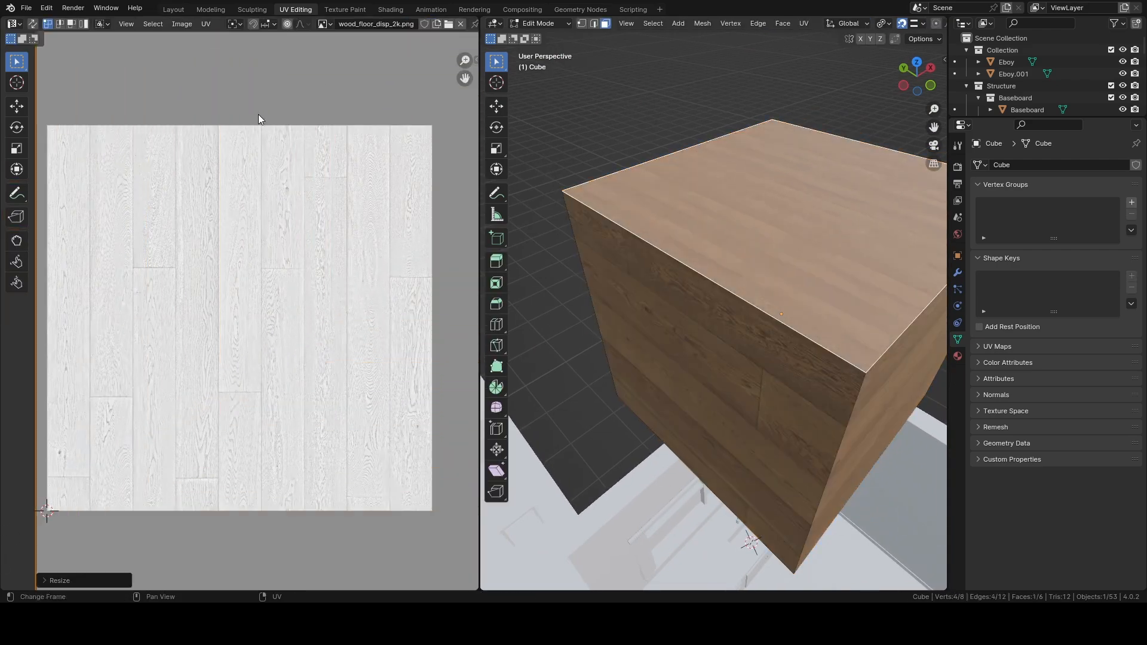
{"action": "key", "text": "Tab"}
{"action": "middle_click_drag", "start_coordinate": [732, 234], "coordinate": [715, 309]}
{"action": "key", "text": "Tab"}
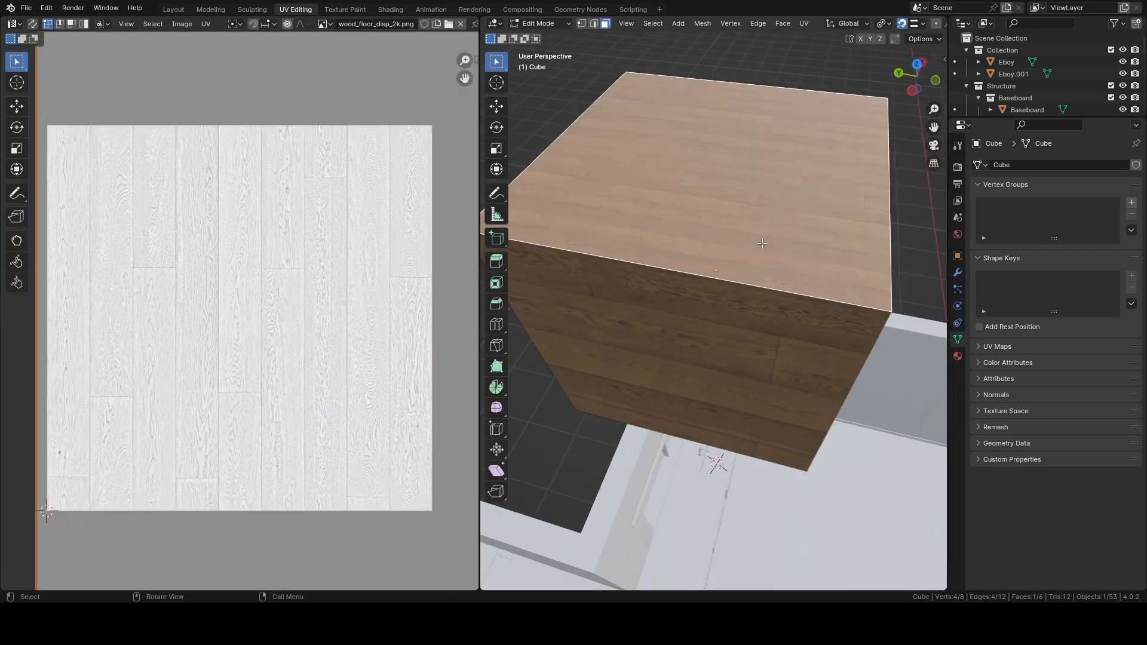
{"action": "scroll", "coordinate": [758, 224], "scroll_direction": "down", "scroll_amount": 4}
{"action": "left_click", "coordinate": [886, 284]}
{"action": "key", "text": "Tab"}
{"action": "middle_click_drag", "start_coordinate": [836, 269], "coordinate": [773, 244]}
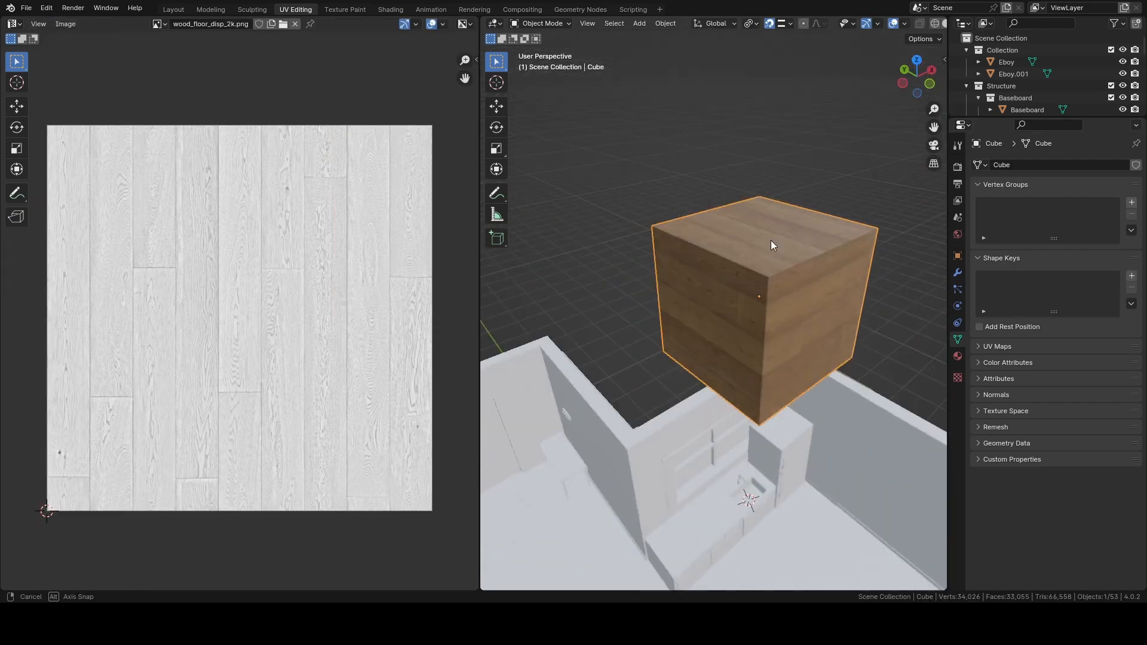
Step: Delete the wood-textured cube above the room
{"action": "middle_click_drag", "start_coordinate": [919, 327], "coordinate": [787, 305]}
{"action": "scroll", "coordinate": [787, 304], "scroll_direction": "down", "scroll_amount": 5}
{"action": "middle_click_drag", "start_coordinate": [711, 305], "coordinate": [890, 359]}
{"action": "scroll", "coordinate": [687, 280], "scroll_direction": "up", "scroll_amount": 1}
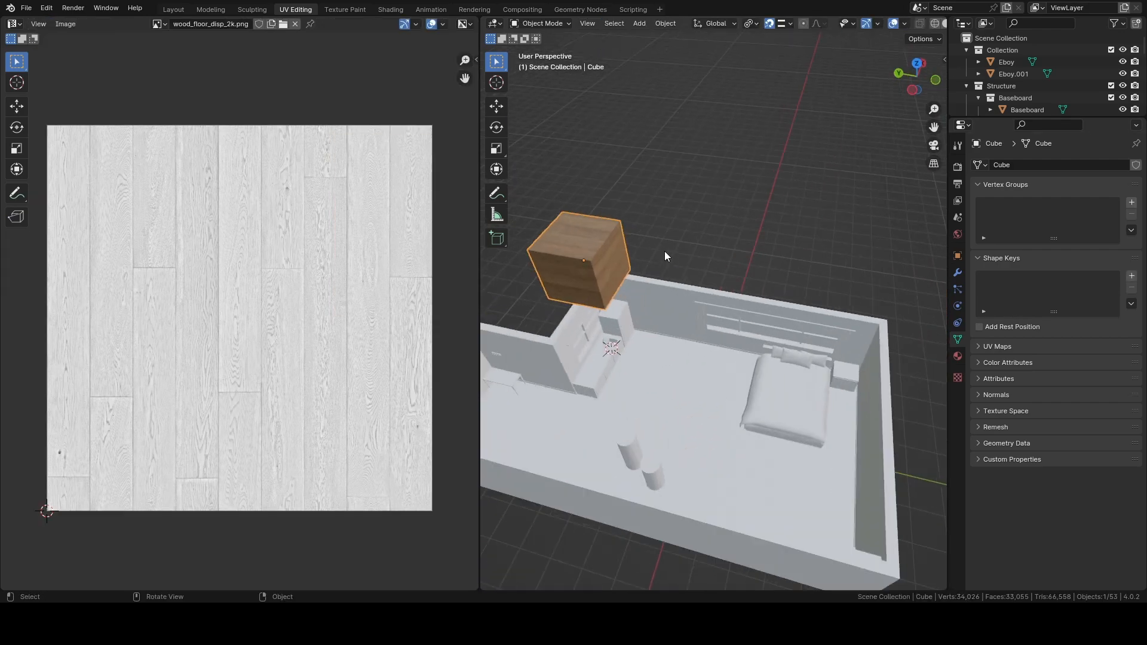
{"action": "key", "text": "Delete"}
Step: Select the room's Floor object and assign the existing Wood Floor material to it in the Shading workspace
{"action": "left_click", "coordinate": [683, 378]}
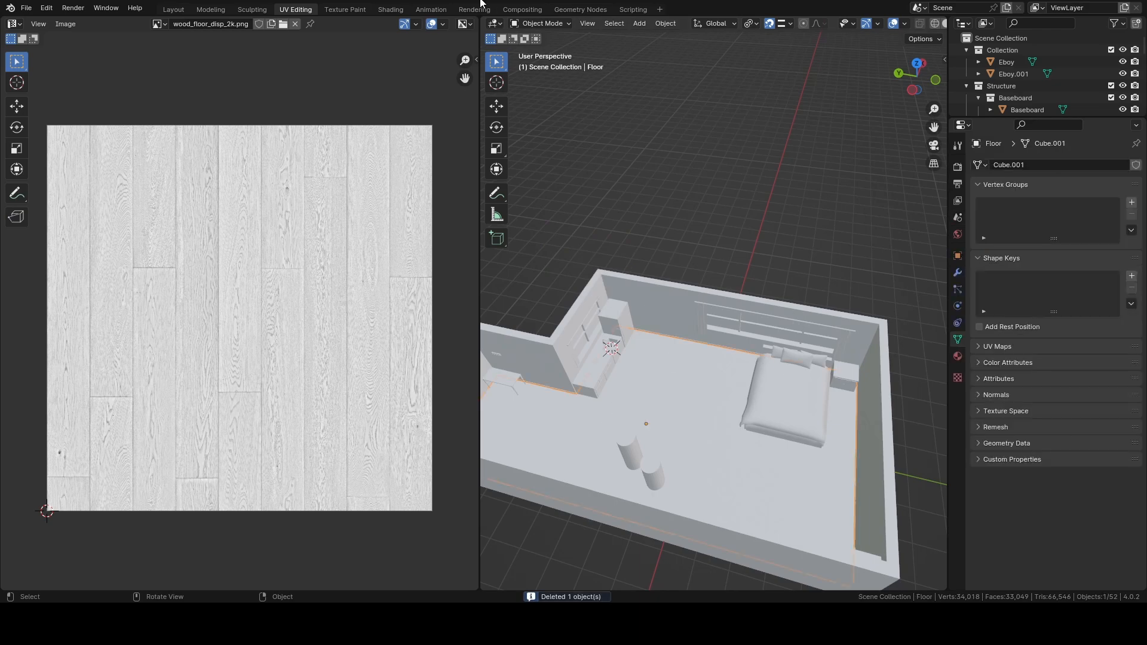
{"action": "left_click", "coordinate": [389, 9]}
{"action": "scroll", "coordinate": [665, 246], "scroll_direction": "up", "scroll_amount": 3}
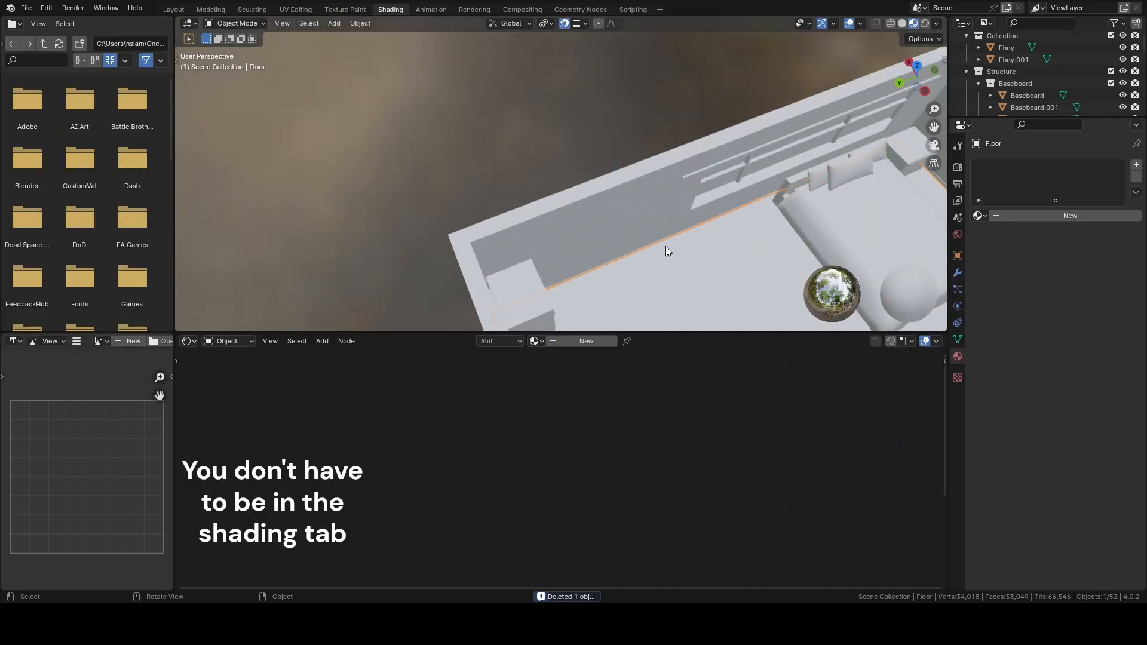
{"action": "middle_click_drag", "start_coordinate": [665, 246], "coordinate": [526, 218]}
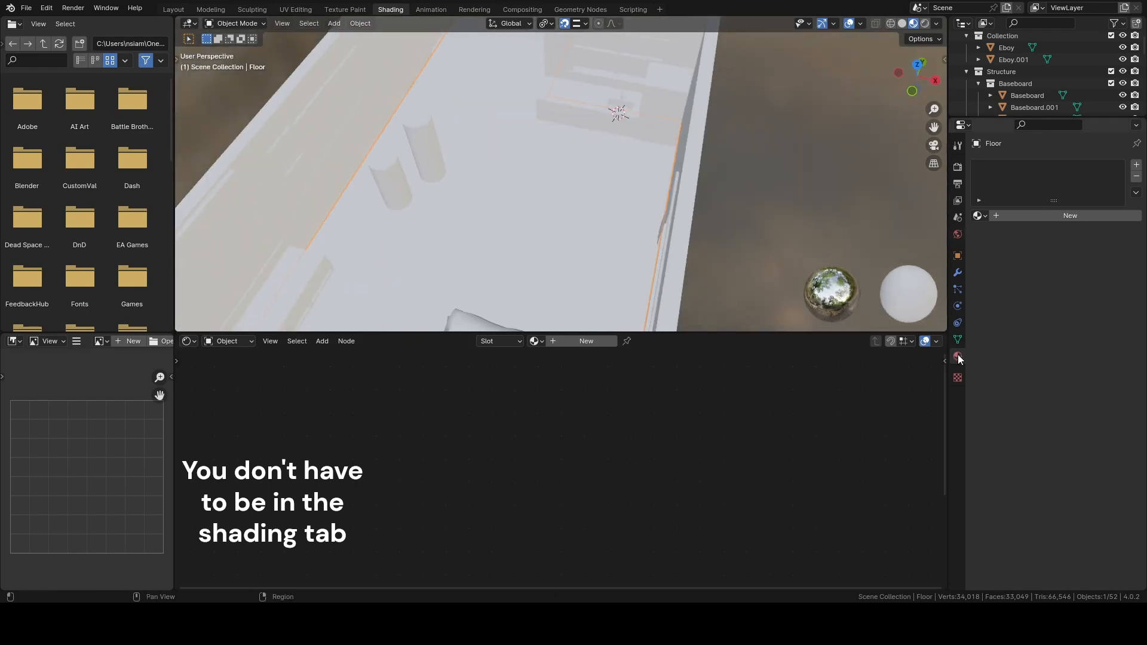
{"action": "left_click", "coordinate": [980, 215]}
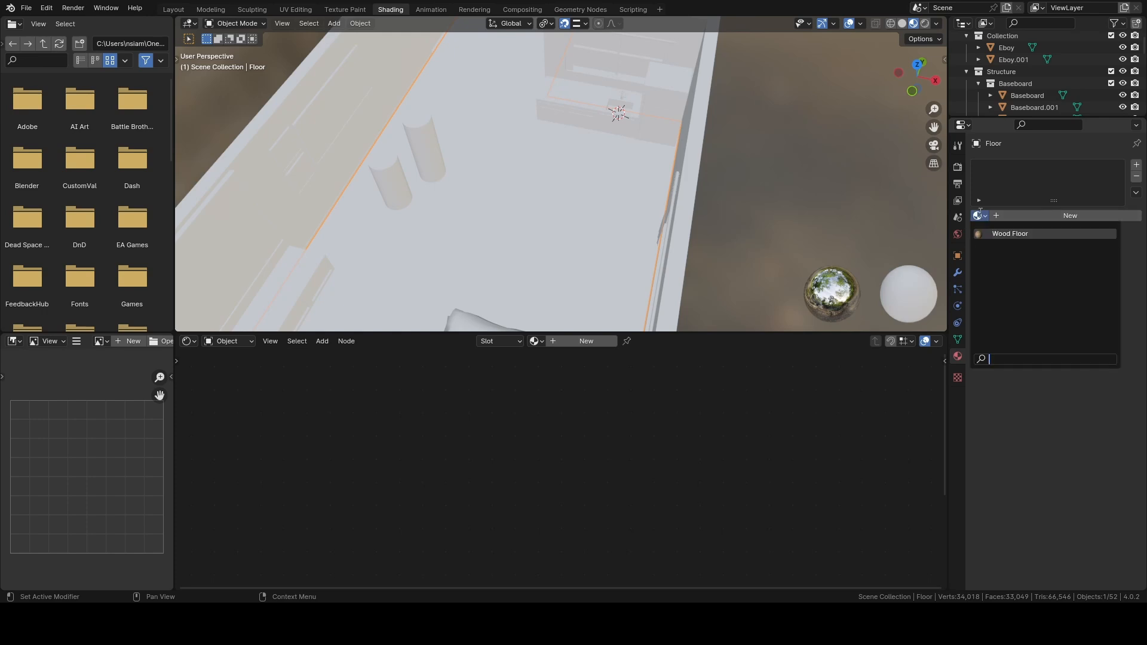
{"action": "left_click", "coordinate": [1001, 234]}
{"action": "scroll", "coordinate": [565, 207], "scroll_direction": "down", "scroll_amount": 8}
{"action": "middle_click_drag", "start_coordinate": [565, 206], "coordinate": [672, 189]}
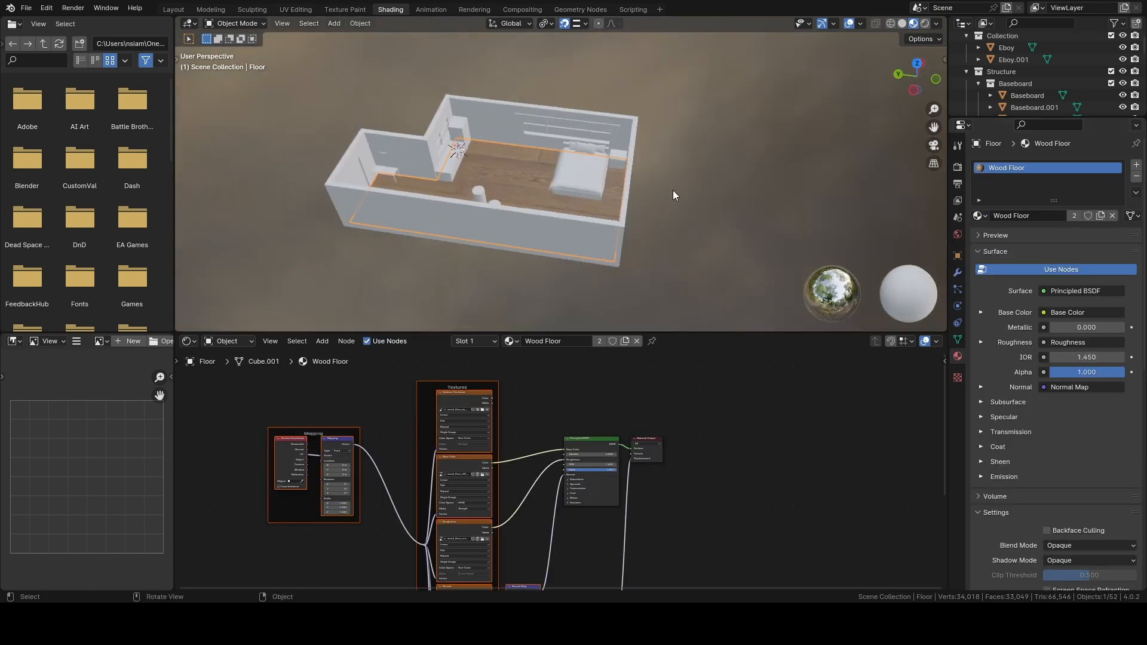
{"action": "middle_click_drag", "start_coordinate": [529, 196], "coordinate": [617, 206], "text": "shift"}
{"action": "scroll", "coordinate": [627, 220], "scroll_direction": "up", "scroll_amount": 7}
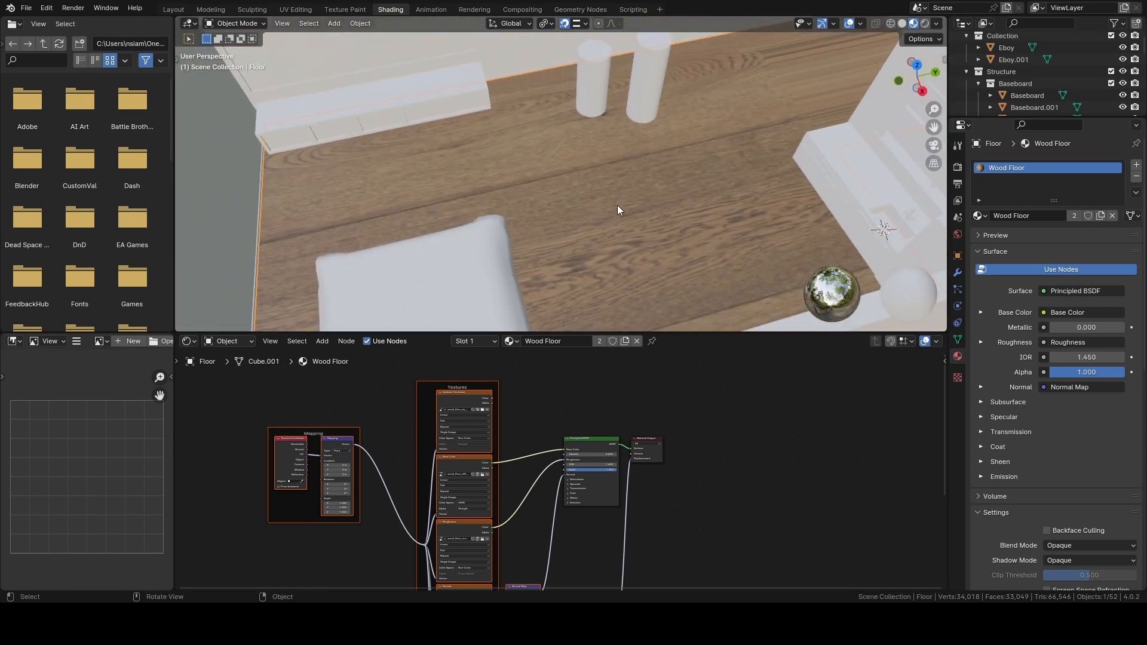
Step: Open the Floor object in Edit Mode in the UV Editing workspace and select all of its faces and UVs
{"action": "left_click", "coordinate": [295, 10]}
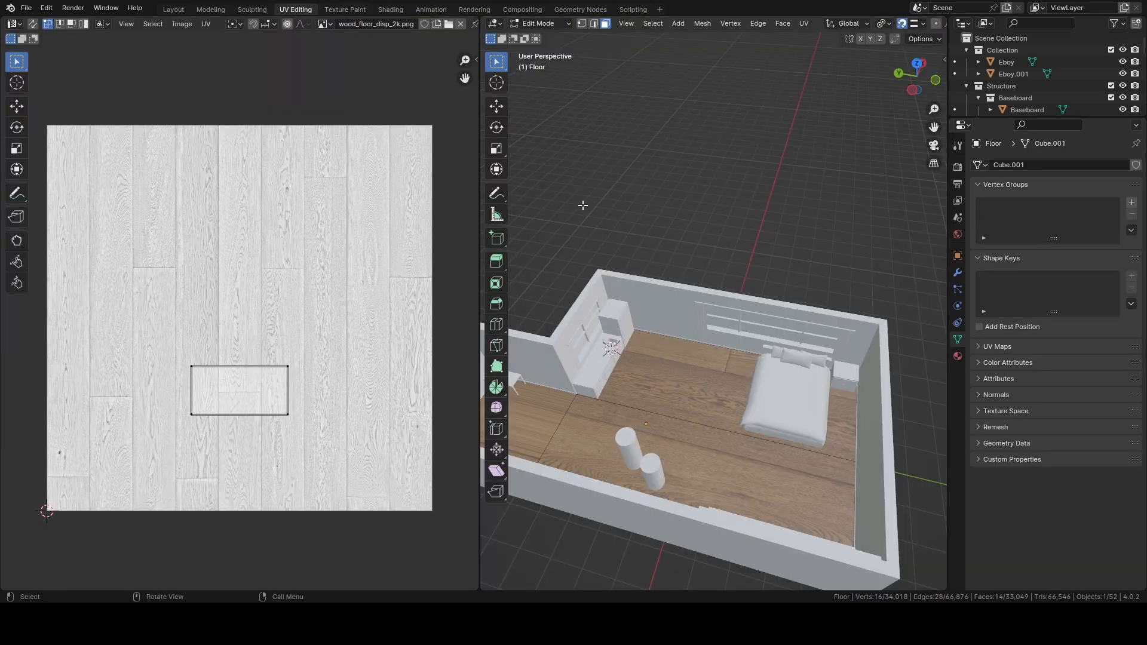
{"action": "left_click", "coordinate": [732, 408]}
{"action": "key", "text": "Tab"}
{"action": "middle_click_drag", "start_coordinate": [706, 231], "coordinate": [622, 242]}
{"action": "key", "text": "Tab"}
{"action": "key", "text": "a"}
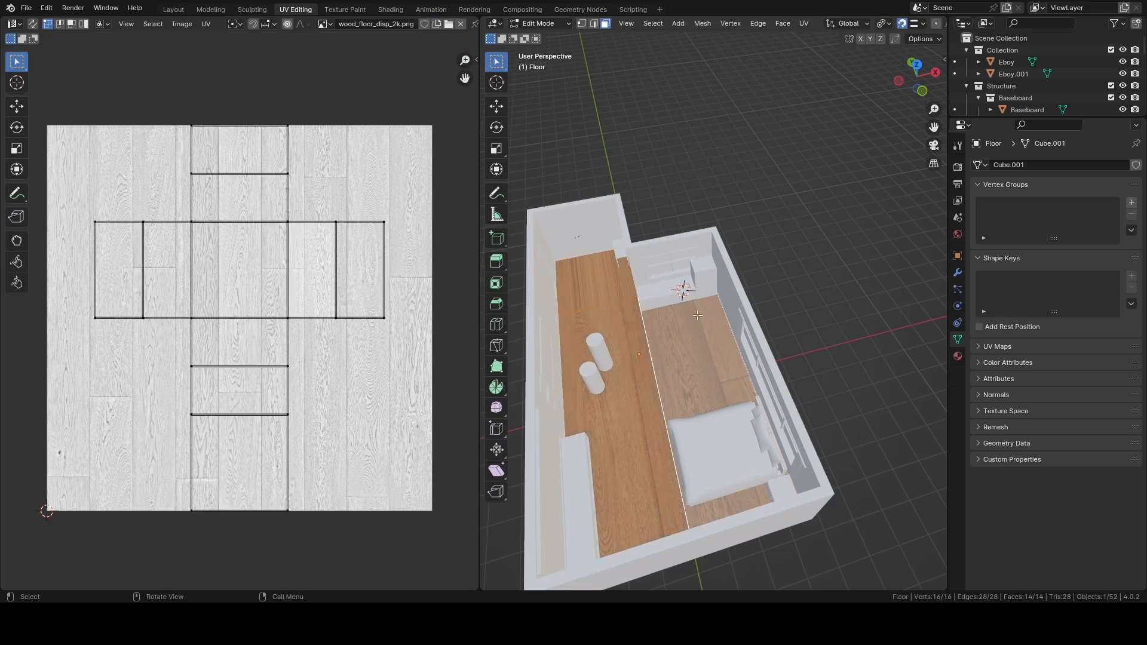
{"action": "middle_click_drag", "start_coordinate": [590, 302], "coordinate": [471, 320]}
{"action": "key", "text": "a"}
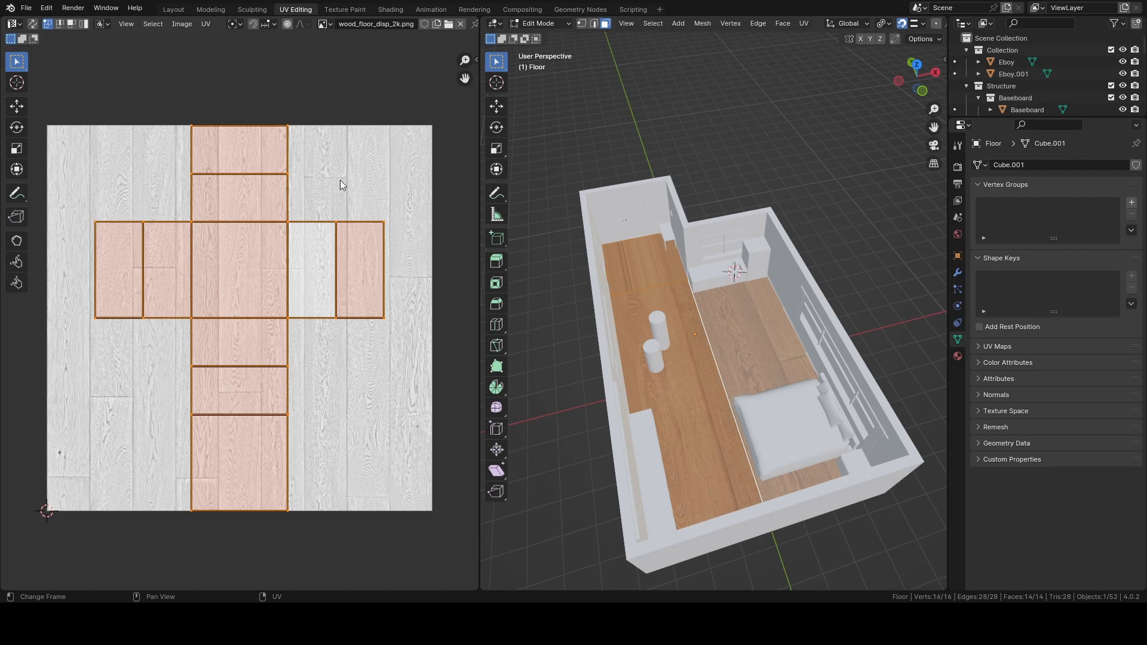
Step: Enlarge all of the floor's UVs to more than six times their size and correct the scale with a slight reduction
{"action": "key", "text": "s"}
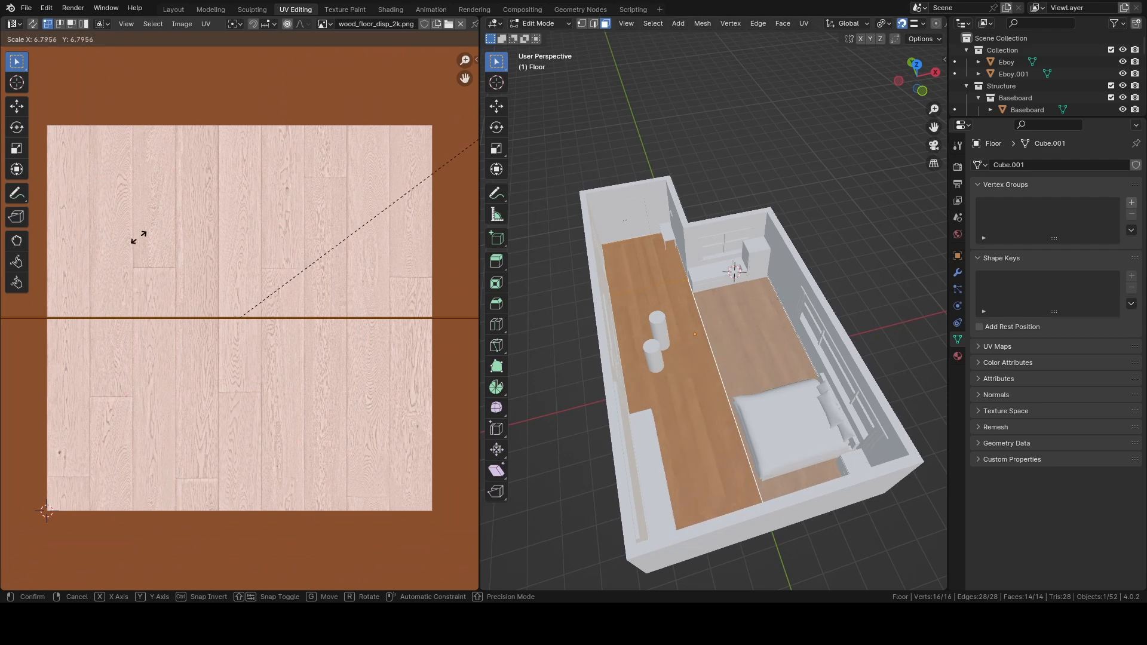
{"action": "left_click", "coordinate": [157, 239]}
{"action": "scroll", "coordinate": [660, 452], "scroll_direction": "up", "scroll_amount": 10}
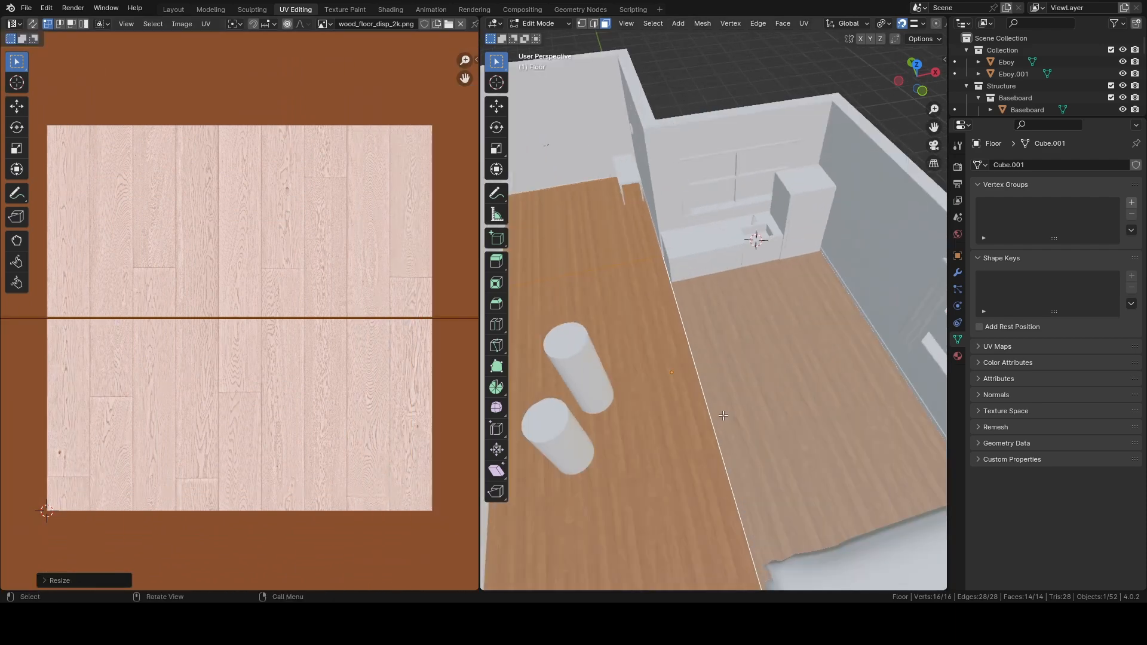
{"action": "middle_click_drag", "start_coordinate": [660, 452], "coordinate": [776, 393], "text": "shift"}
{"action": "key", "text": "s"}
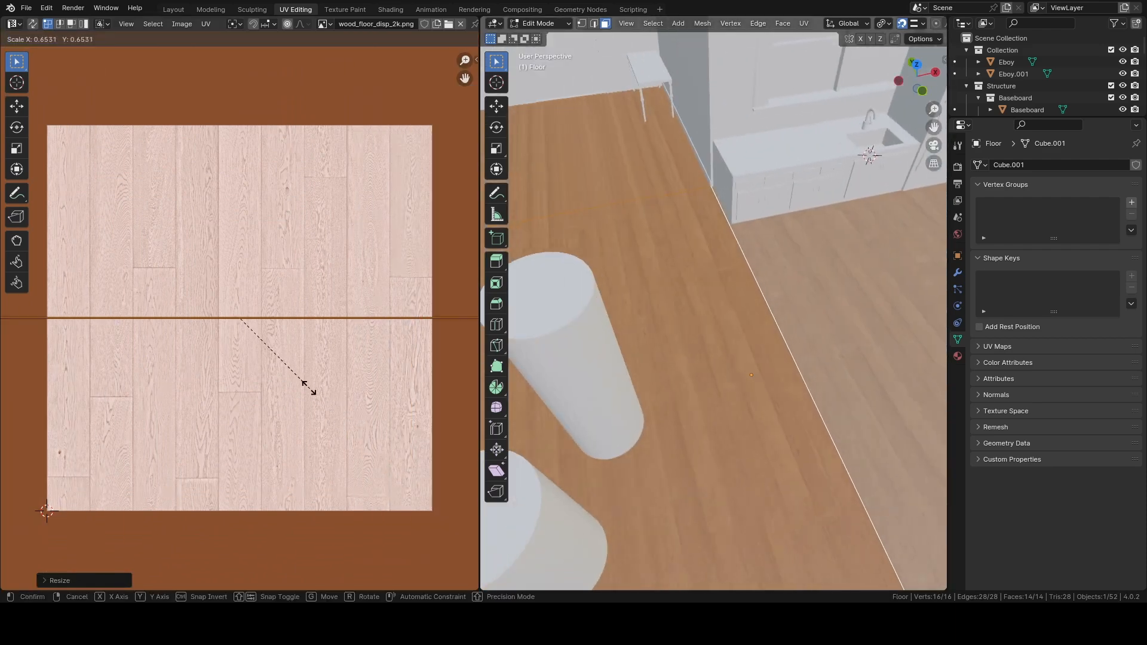
{"action": "left_click", "coordinate": [263, 370]}
Step: Examine the plank size and texture continuity across the whole floor from several angles
{"action": "scroll", "coordinate": [759, 407], "scroll_direction": "down", "scroll_amount": 6}
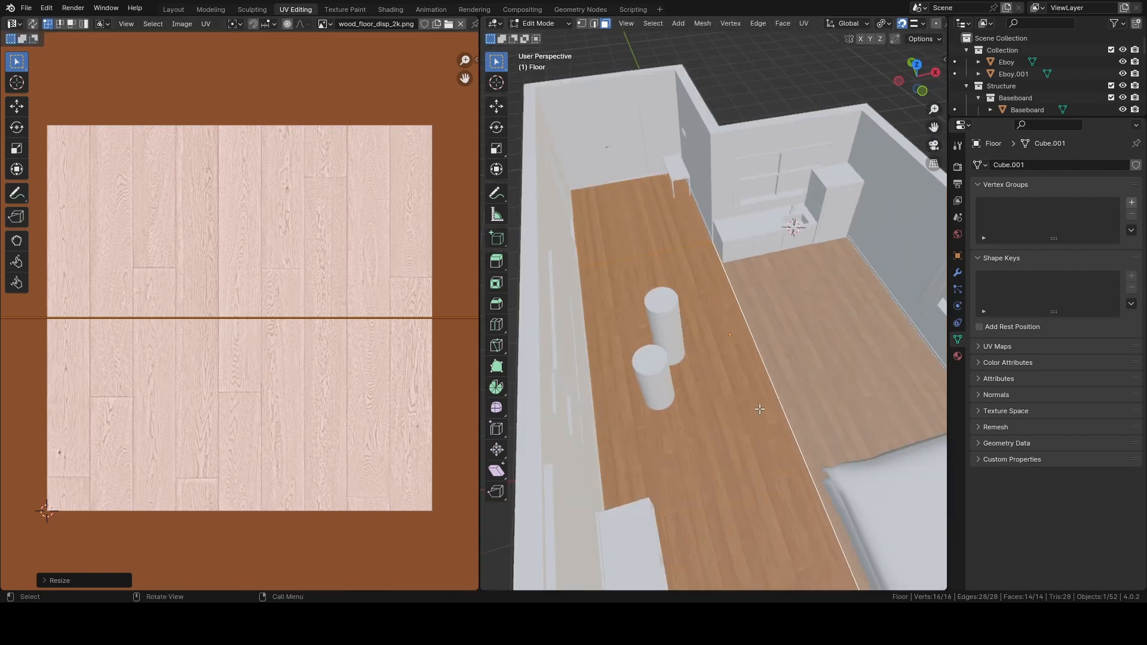
{"action": "middle_click_drag", "start_coordinate": [759, 407], "coordinate": [683, 410], "text": "shift"}
{"action": "scroll", "coordinate": [708, 355], "scroll_direction": "down", "scroll_amount": 6}
{"action": "scroll", "coordinate": [724, 443], "scroll_direction": "up", "scroll_amount": 3}
{"action": "key", "text": "Tab"}
{"action": "scroll", "coordinate": [683, 411], "scroll_direction": "up", "scroll_amount": 5}
{"action": "key", "text": "Tab"}
{"action": "left_click", "coordinate": [677, 314]}
{"action": "middle_click_drag", "start_coordinate": [702, 342], "coordinate": [609, 418]}
{"action": "key", "text": "Tab"}
{"action": "middle_click_drag", "start_coordinate": [720, 407], "coordinate": [551, 411]}
{"action": "scroll", "coordinate": [717, 272], "scroll_direction": "down", "scroll_amount": 10}
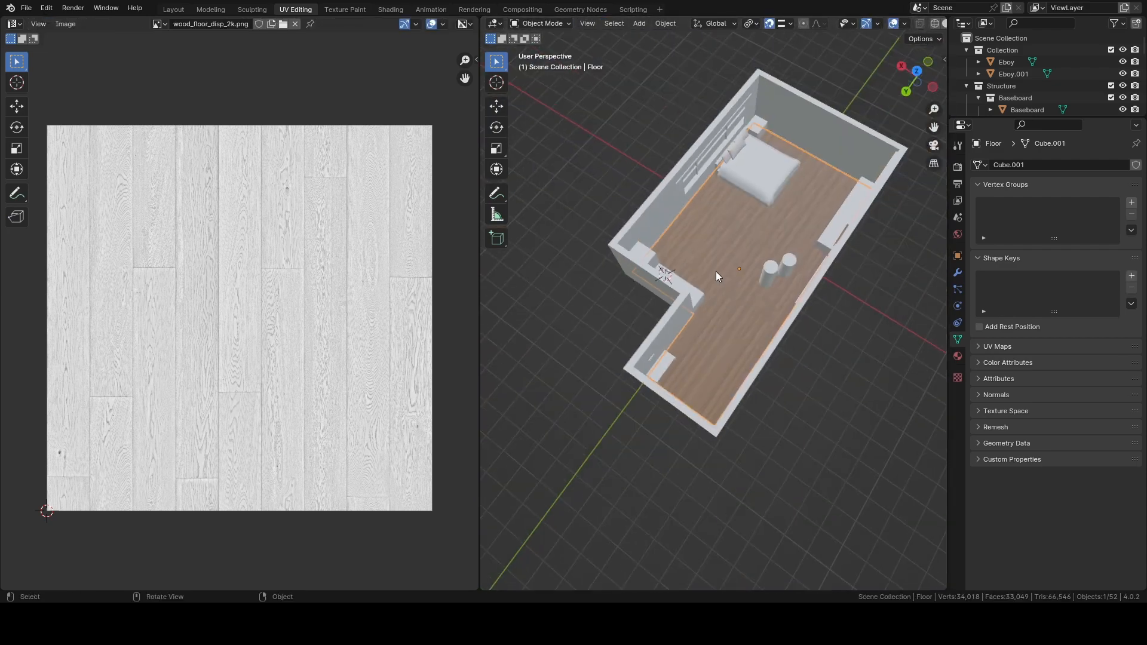
{"action": "middle_click_drag", "start_coordinate": [743, 286], "coordinate": [791, 312]}
{"action": "scroll", "coordinate": [664, 322], "scroll_direction": "up", "scroll_amount": 4}
{"action": "scroll", "coordinate": [704, 318], "scroll_direction": "down", "scroll_amount": 6}
{"action": "scroll", "coordinate": [769, 370], "scroll_direction": "up", "scroll_amount": 4}
{"action": "middle_click_drag", "start_coordinate": [695, 335], "coordinate": [658, 312], "text": "shift"}
{"action": "scroll", "coordinate": [672, 337], "scroll_direction": "up", "scroll_amount": 3}
Step: Select all of the floor's faces in Edit Mode and unwrap them with the standard Unwrap method
{"action": "key", "text": "Tab"}
{"action": "scroll", "coordinate": [673, 387], "scroll_direction": "down", "scroll_amount": 5}
{"action": "key", "text": "a"}
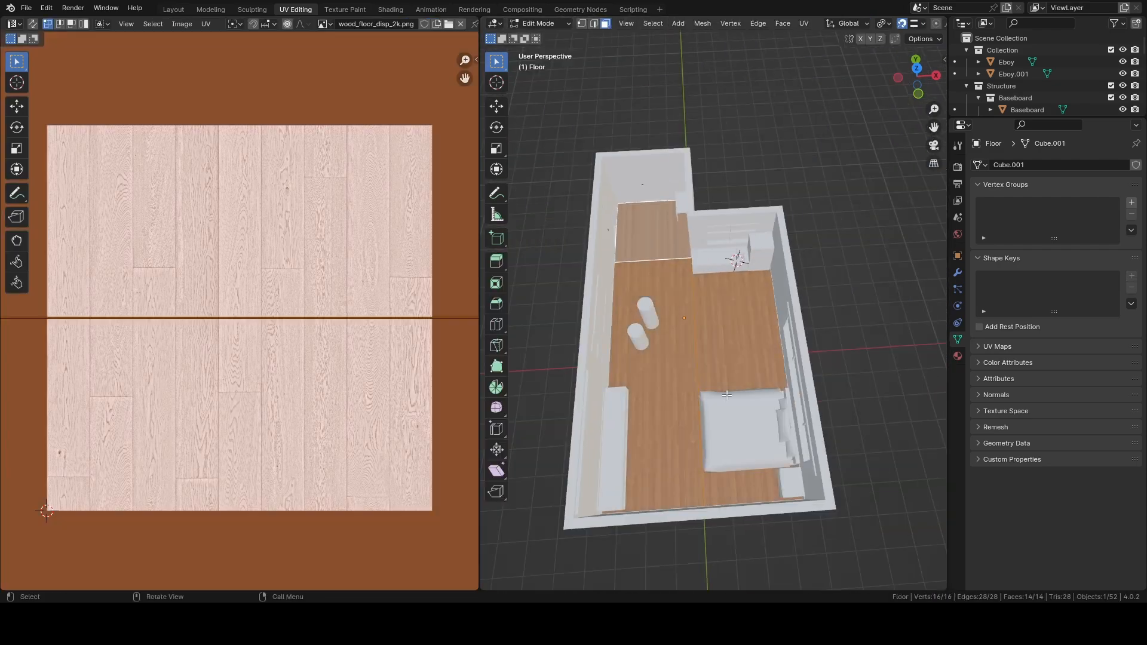
{"action": "scroll", "coordinate": [317, 381], "scroll_direction": "down", "scroll_amount": 2}
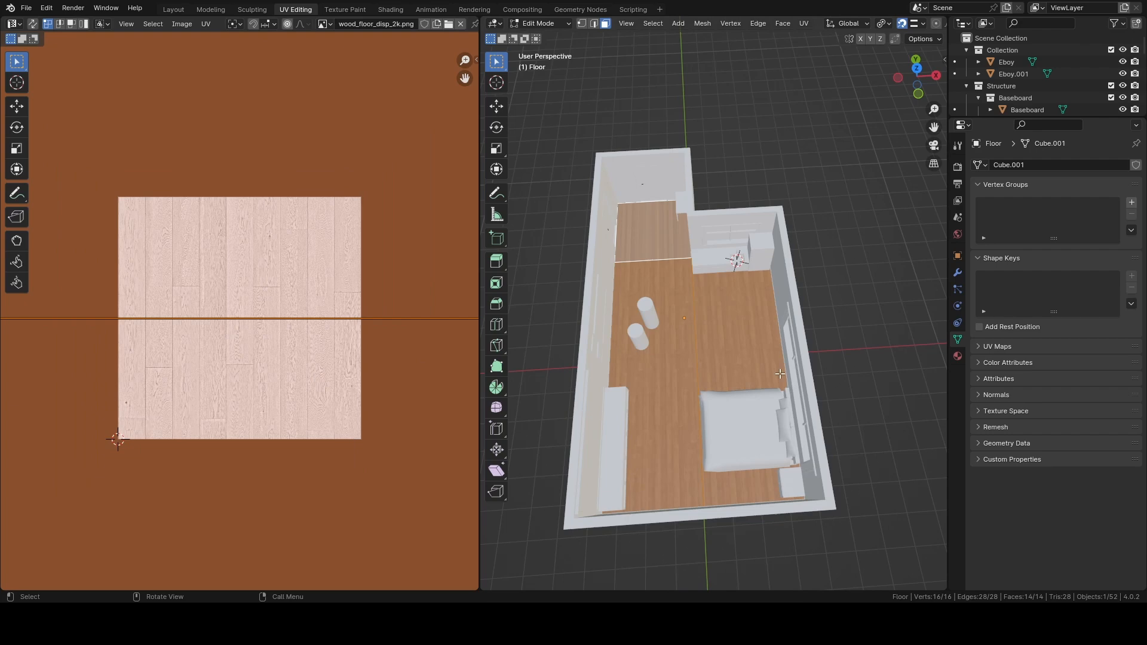
{"action": "key", "text": "u"}
{"action": "key", "text": "u"}
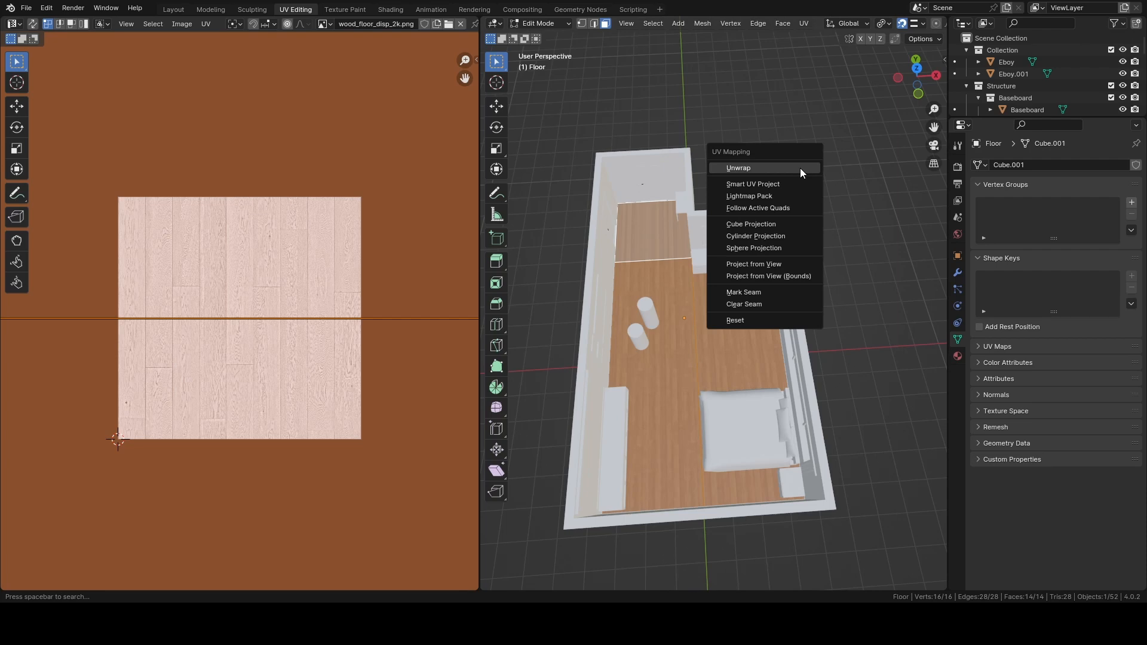
{"action": "left_click", "coordinate": [800, 167]}
{"action": "scroll", "coordinate": [773, 217], "scroll_direction": "up", "scroll_amount": 5}
{"action": "key", "text": "Tab"}
{"action": "middle_click_drag", "start_coordinate": [601, 244], "coordinate": [667, 252], "text": "shift"}
{"action": "key", "text": "Tab"}
{"action": "scroll", "coordinate": [727, 328], "scroll_direction": "up", "scroll_amount": 2}
{"action": "scroll", "coordinate": [727, 328], "scroll_direction": "down", "scroll_amount": 6}
{"action": "scroll", "coordinate": [742, 351], "scroll_direction": "up", "scroll_amount": 4}
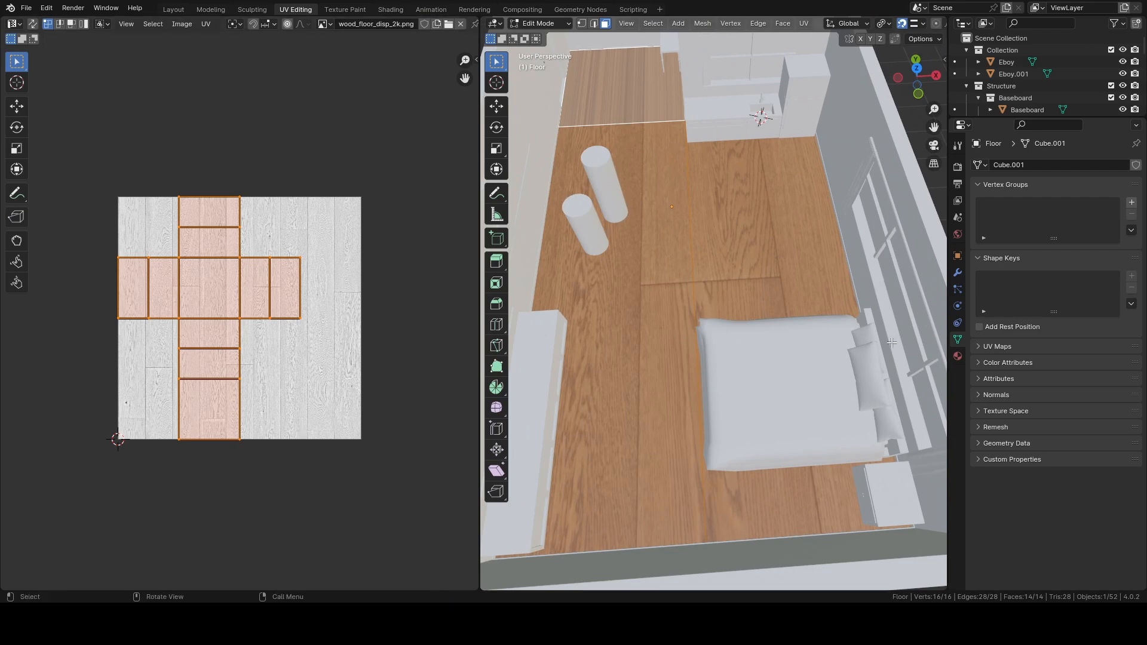
Step: Unwrap the floor's faces again using Smart UV Project with a 66° angle limit
{"action": "scroll", "coordinate": [891, 342], "scroll_direction": "down", "scroll_amount": 3}
{"action": "middle_click_drag", "start_coordinate": [714, 250], "coordinate": [706, 306], "text": "shift"}
{"action": "scroll", "coordinate": [764, 374], "scroll_direction": "up", "scroll_amount": 4}
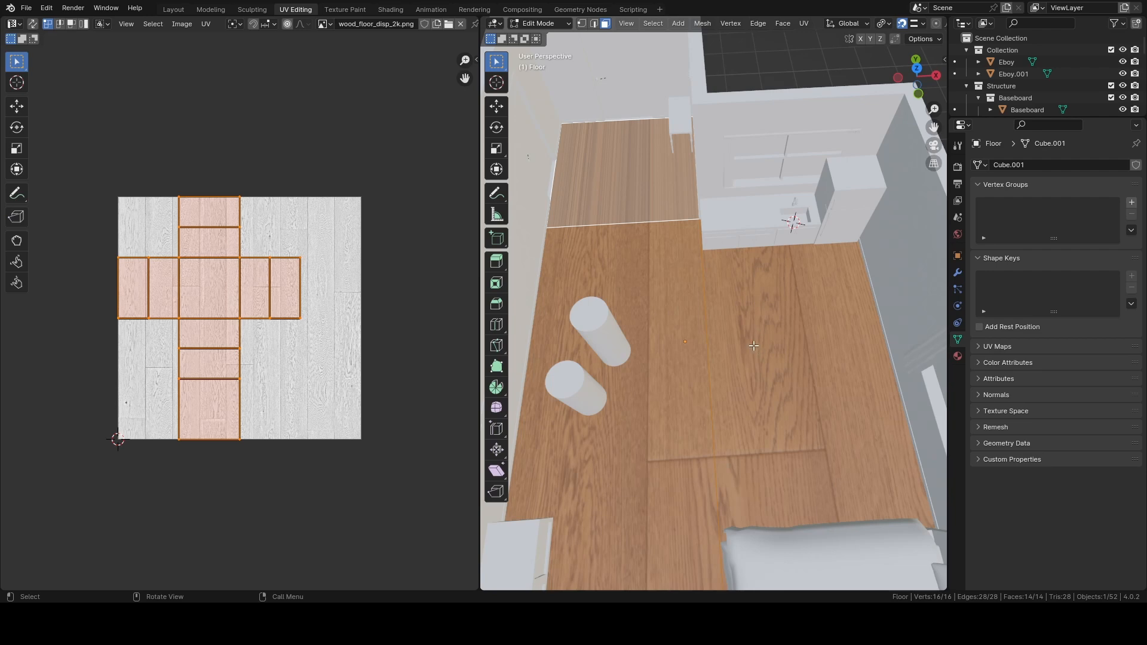
{"action": "key", "text": "u"}
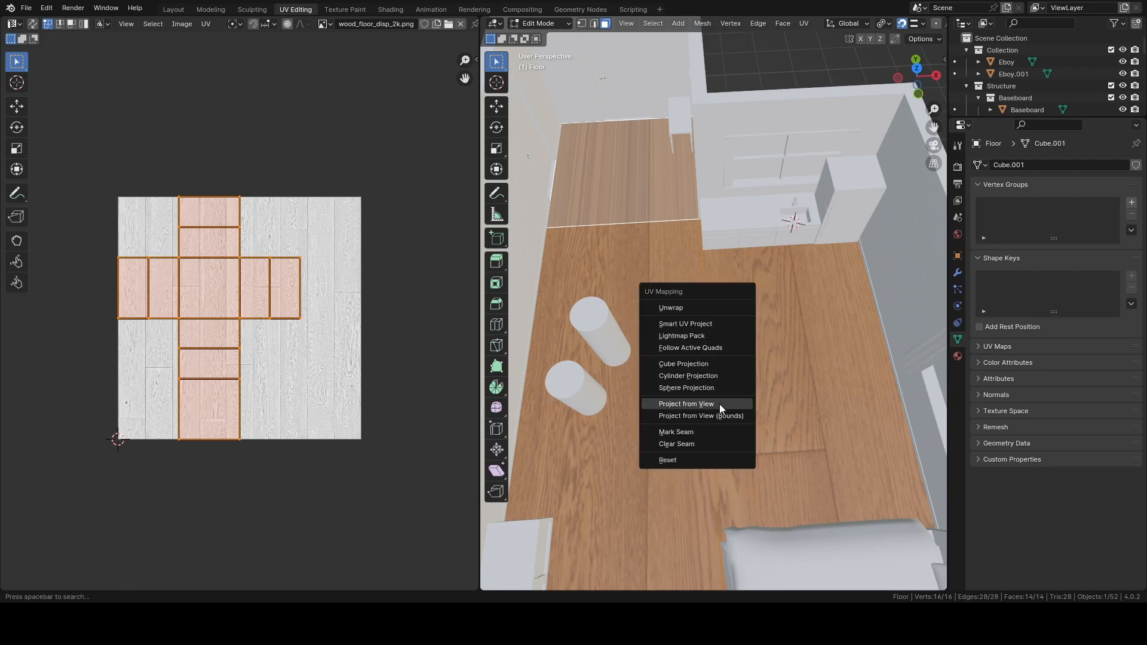
{"action": "left_click", "coordinate": [701, 323]}
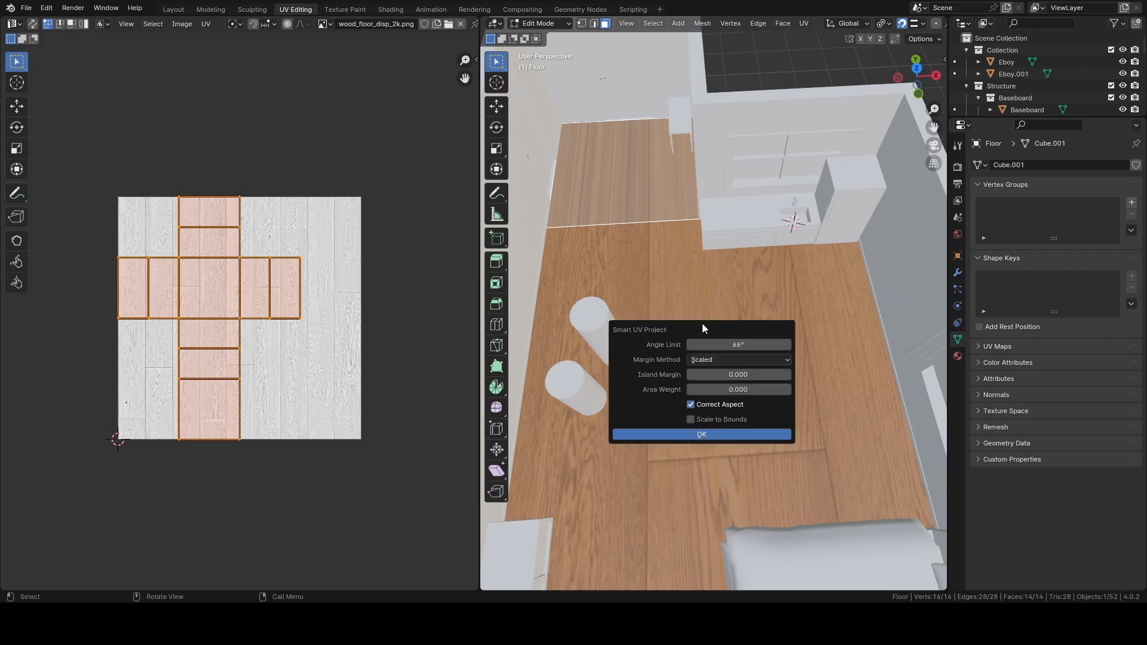
{"action": "key", "text": "Return"}
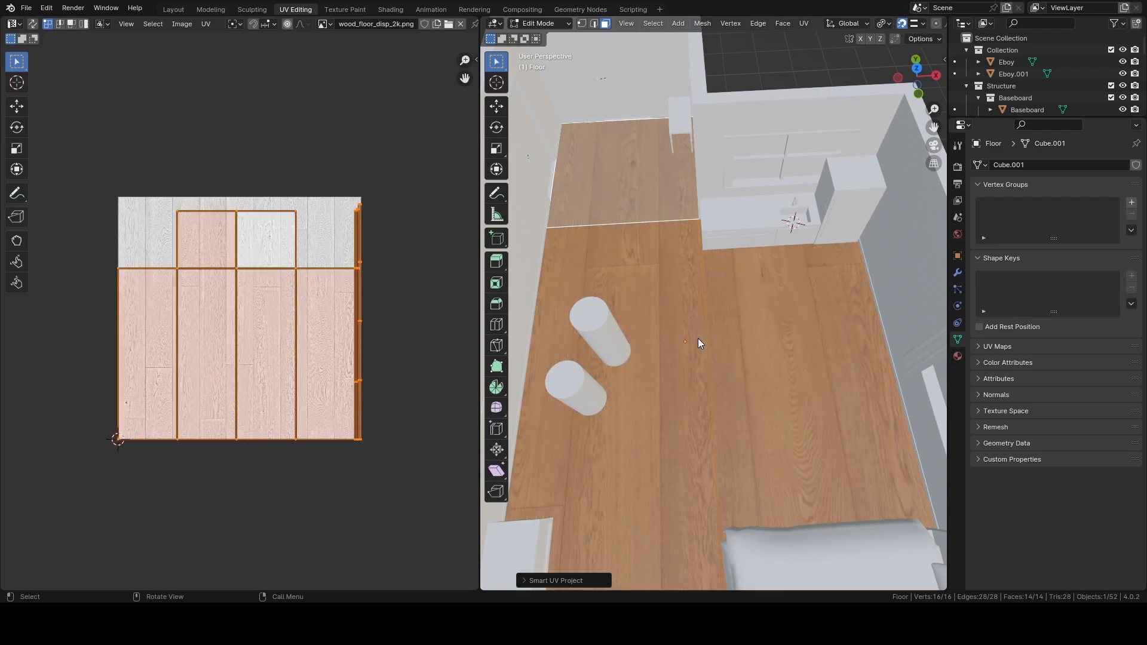
{"action": "key", "text": "Tab"}
{"action": "scroll", "coordinate": [697, 338], "scroll_direction": "down", "scroll_amount": 5}
{"action": "key", "text": "Tab"}
{"action": "scroll", "coordinate": [694, 342], "scroll_direction": "up", "scroll_amount": 4}
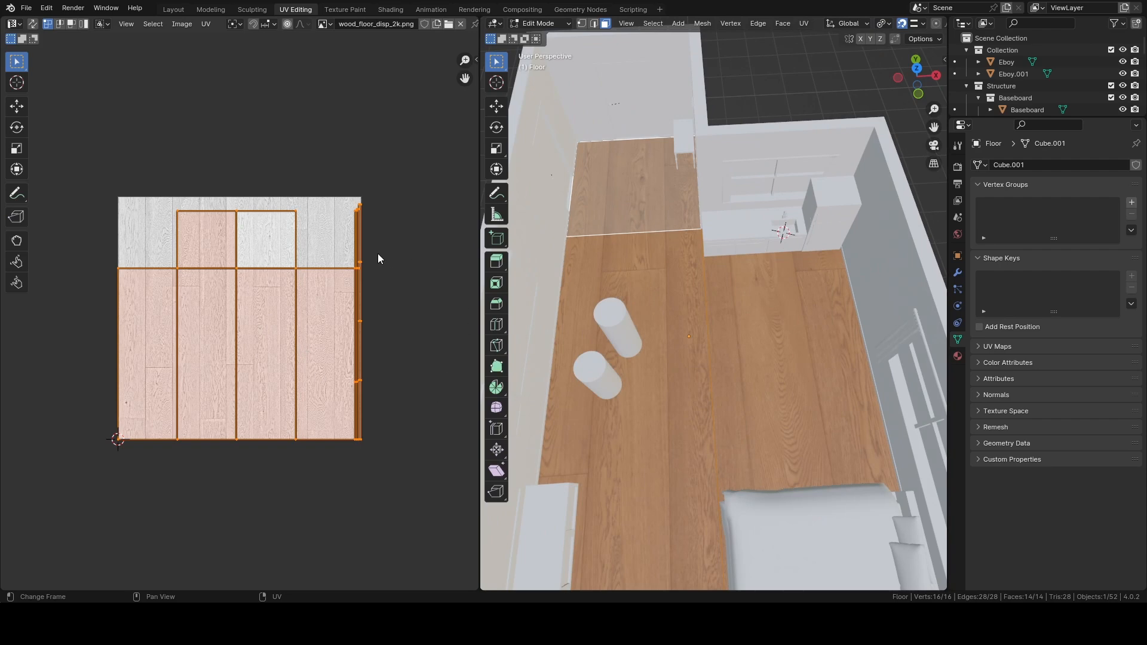
{"action": "scroll", "coordinate": [370, 263], "scroll_direction": "up", "scroll_amount": 4}
{"action": "scroll", "coordinate": [264, 341], "scroll_direction": "down", "scroll_amount": 5}
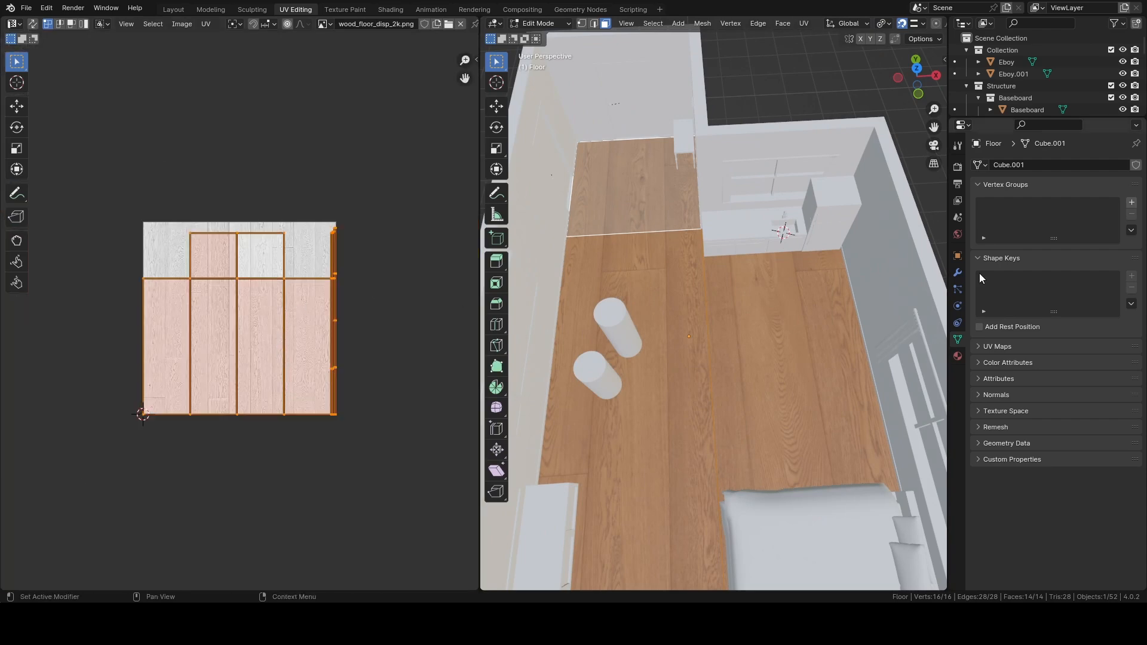
Step: Switch to the top orthographic view and map the floor's UVs with Project from View
{"action": "left_click", "coordinate": [916, 69]}
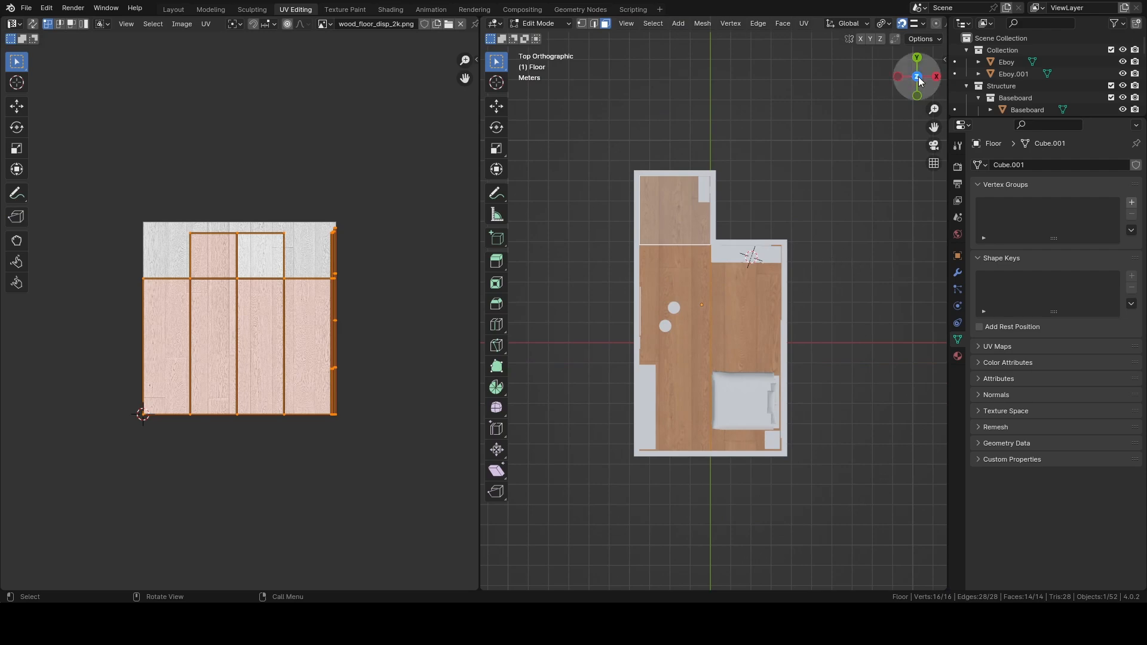
{"action": "key", "text": "u"}
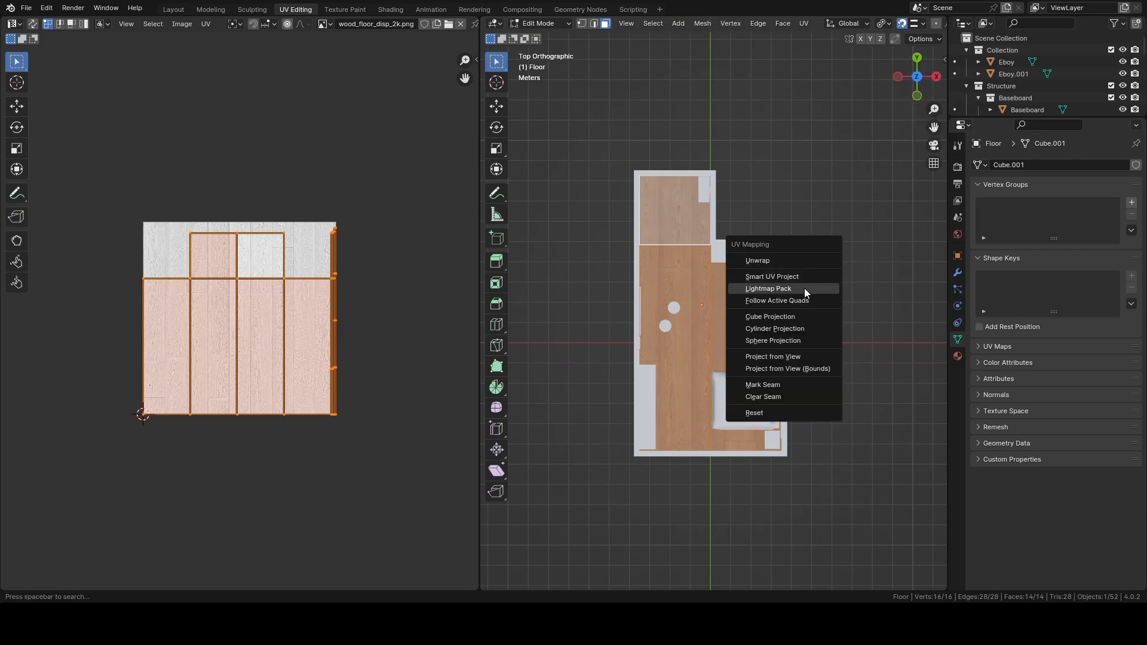
{"action": "left_click", "coordinate": [789, 357]}
{"action": "scroll", "coordinate": [732, 380], "scroll_direction": "up", "scroll_amount": 4}
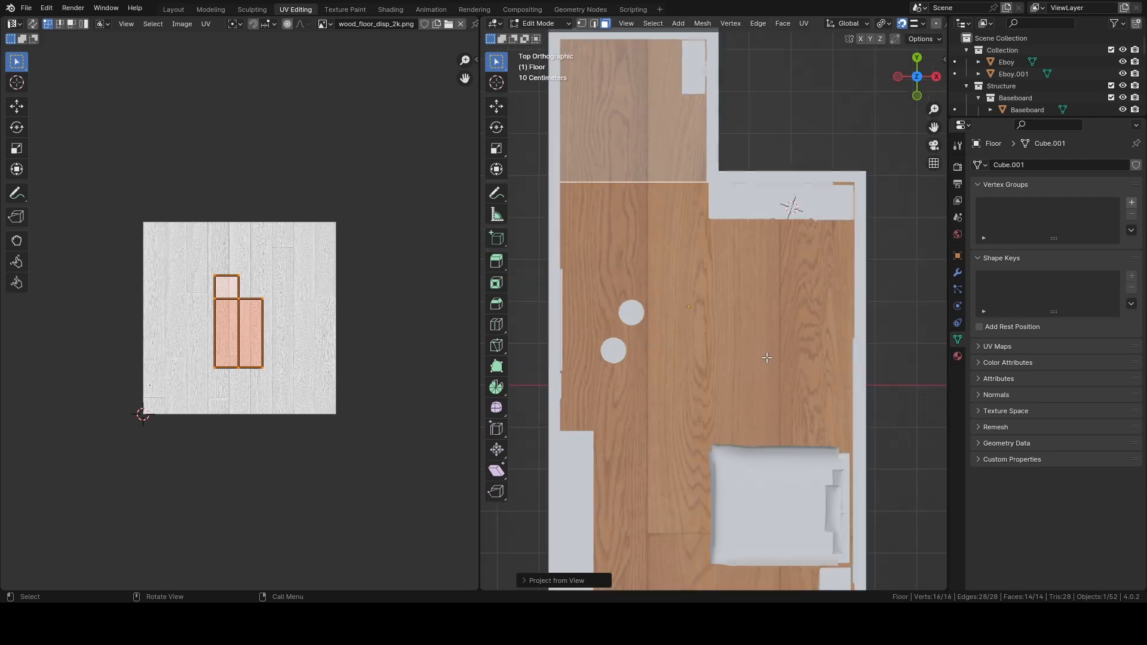
Step: Scale the projected floor UVs well beyond the image, fine-tune their size for smaller planks, and return to Object Mode
{"action": "key", "text": "s"}
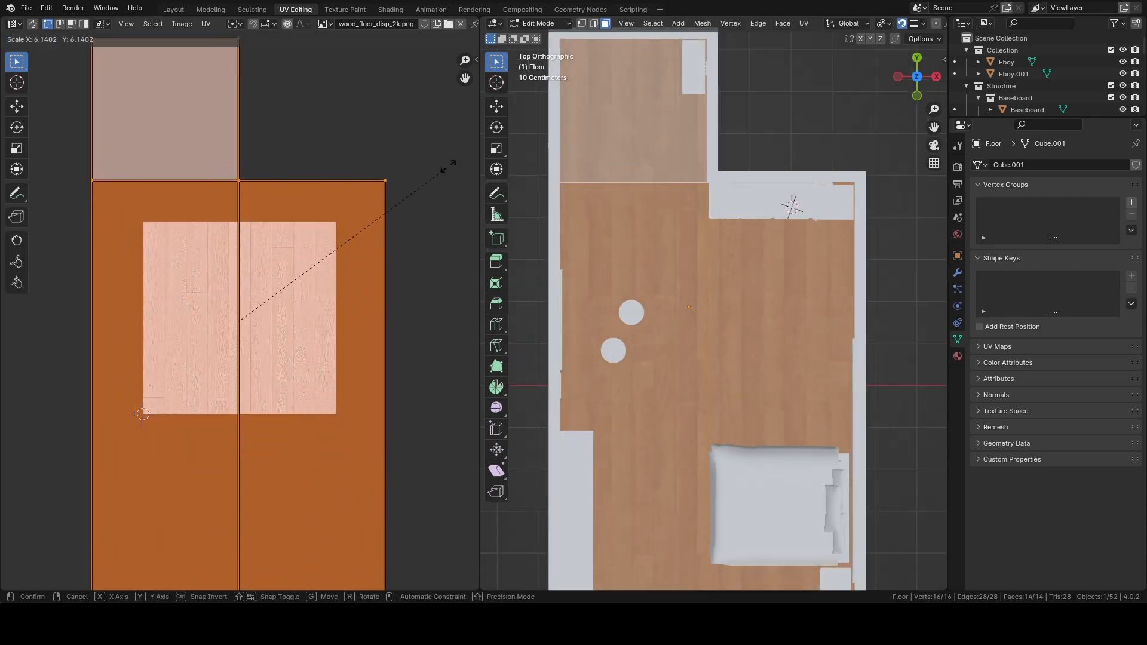
{"action": "left_click", "coordinate": [185, 582]}
{"action": "scroll", "coordinate": [720, 480], "scroll_direction": "down", "scroll_amount": 4}
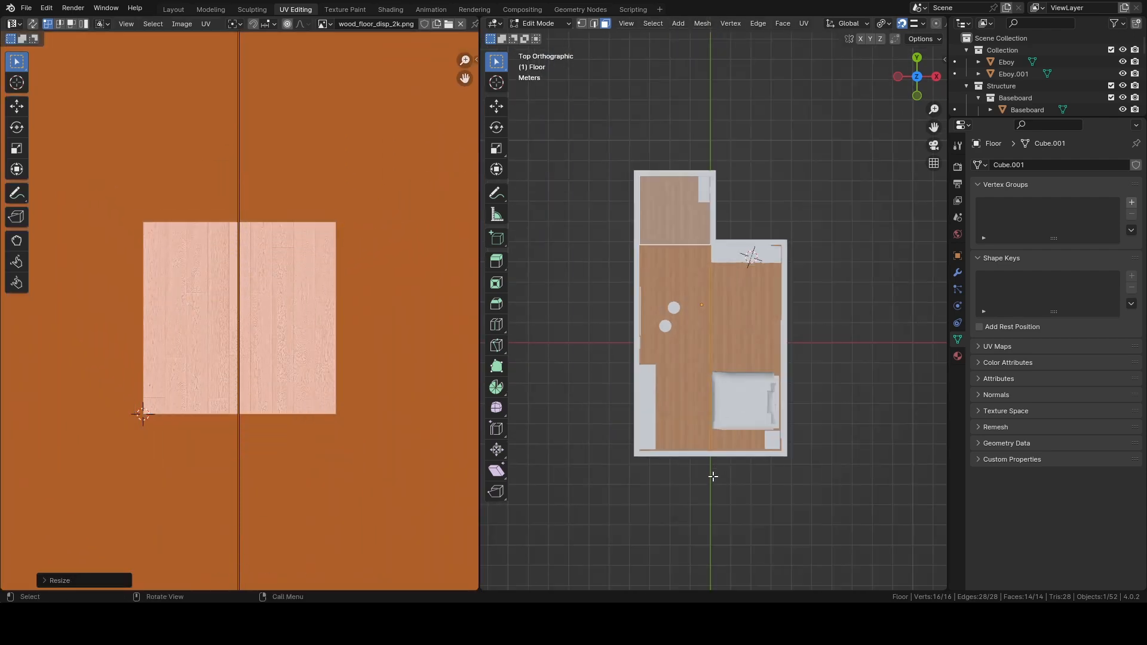
{"action": "middle_click_drag", "start_coordinate": [711, 474], "coordinate": [716, 419]}
{"action": "scroll", "coordinate": [722, 387], "scroll_direction": "up", "scroll_amount": 4}
{"action": "scroll", "coordinate": [722, 387], "scroll_direction": "up", "scroll_amount": 4}
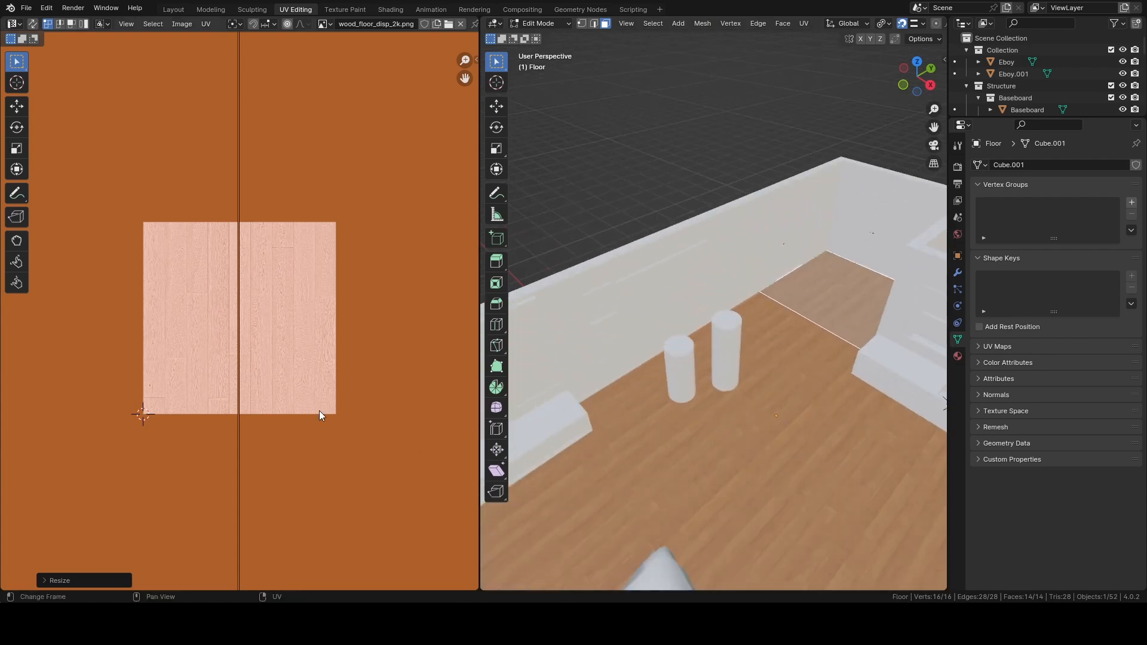
{"action": "key", "text": "s"}
{"action": "left_click", "coordinate": [303, 410]}
{"action": "key", "text": "Tab"}
{"action": "middle_click_drag", "start_coordinate": [705, 493], "coordinate": [931, 382]}
{"action": "middle_click_drag", "start_coordinate": [865, 454], "coordinate": [713, 347]}
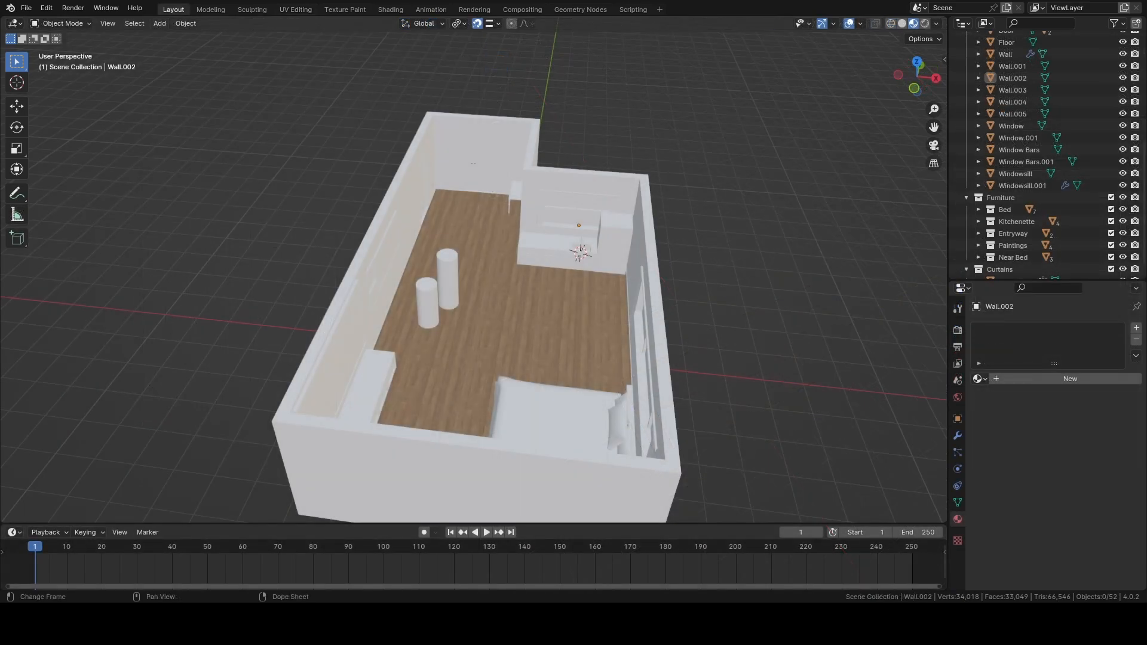
Step: Select the long wall behind the low cabinet and the two cylinders
{"action": "scroll", "coordinate": [427, 247], "scroll_direction": "up", "scroll_amount": 6}
{"action": "middle_click_drag", "start_coordinate": [377, 249], "coordinate": [254, 261]}
{"action": "scroll", "coordinate": [298, 227], "scroll_direction": "down", "scroll_amount": 6}
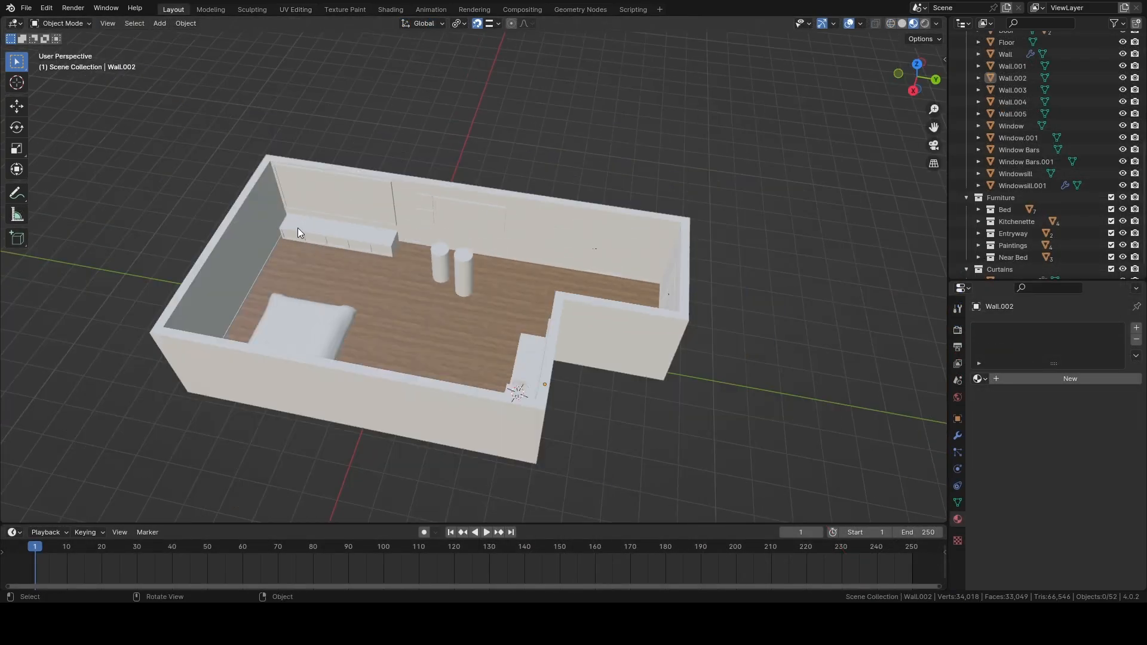
{"action": "middle_click_drag", "start_coordinate": [297, 228], "coordinate": [367, 374], "text": "shift"}
{"action": "left_click", "coordinate": [452, 217]}
{"action": "middle_click_drag", "start_coordinate": [370, 225], "coordinate": [343, 262], "text": "shift"}
{"action": "scroll", "coordinate": [454, 259], "scroll_direction": "up", "scroll_amount": 6}
{"action": "middle_click_drag", "start_coordinate": [344, 263], "coordinate": [399, 350], "text": "shift"}
{"action": "left_click", "coordinate": [478, 194]}
{"action": "scroll", "coordinate": [479, 195], "scroll_direction": "down", "scroll_amount": 6}
{"action": "middle_click_drag", "start_coordinate": [399, 350], "coordinate": [543, 253]}
{"action": "scroll", "coordinate": [661, 339], "scroll_direction": "up", "scroll_amount": 8}
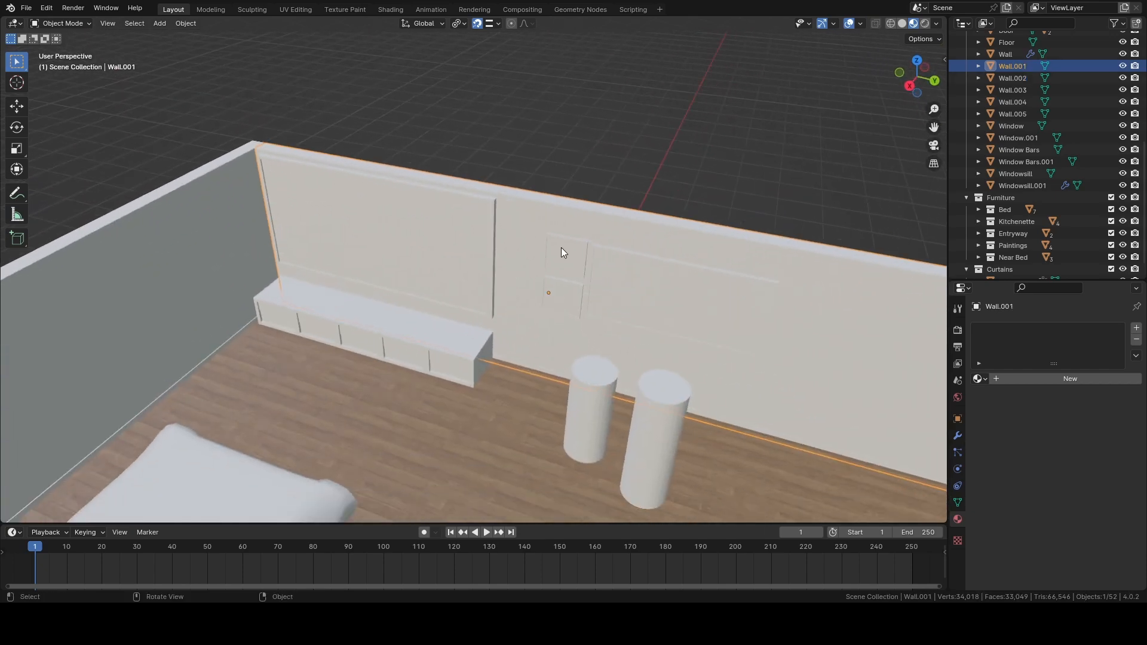
Step: Create a new material named Wall on the selected wall in the Shading workspace
{"action": "left_click", "coordinate": [978, 378]}
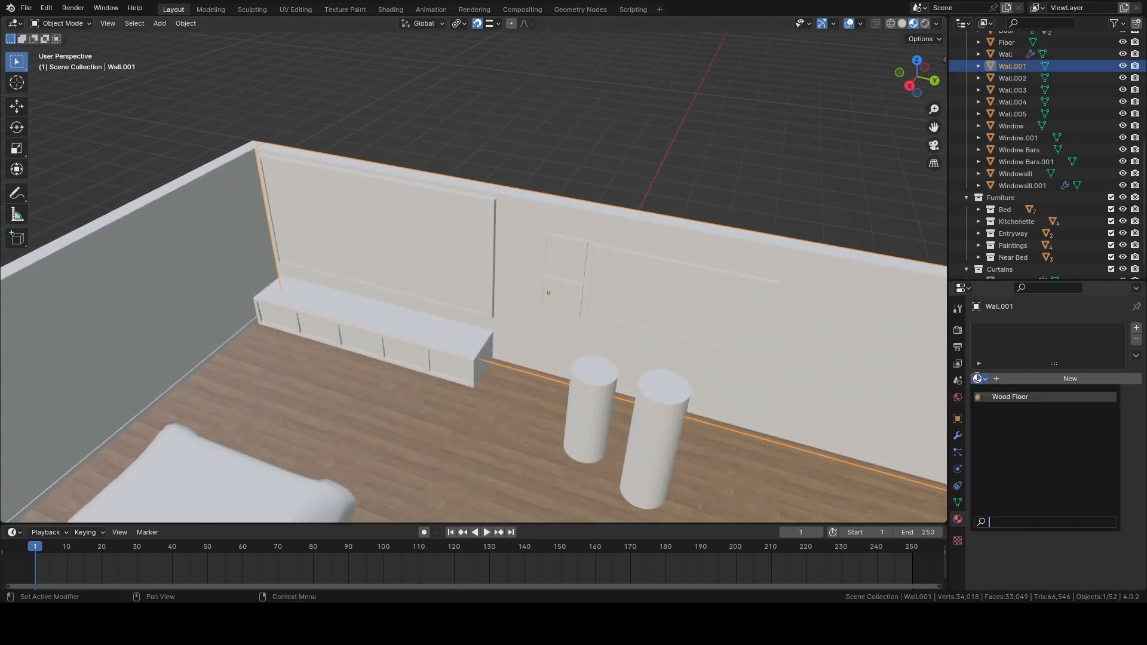
{"action": "scroll", "coordinate": [578, 317], "scroll_direction": "down", "scroll_amount": 6}
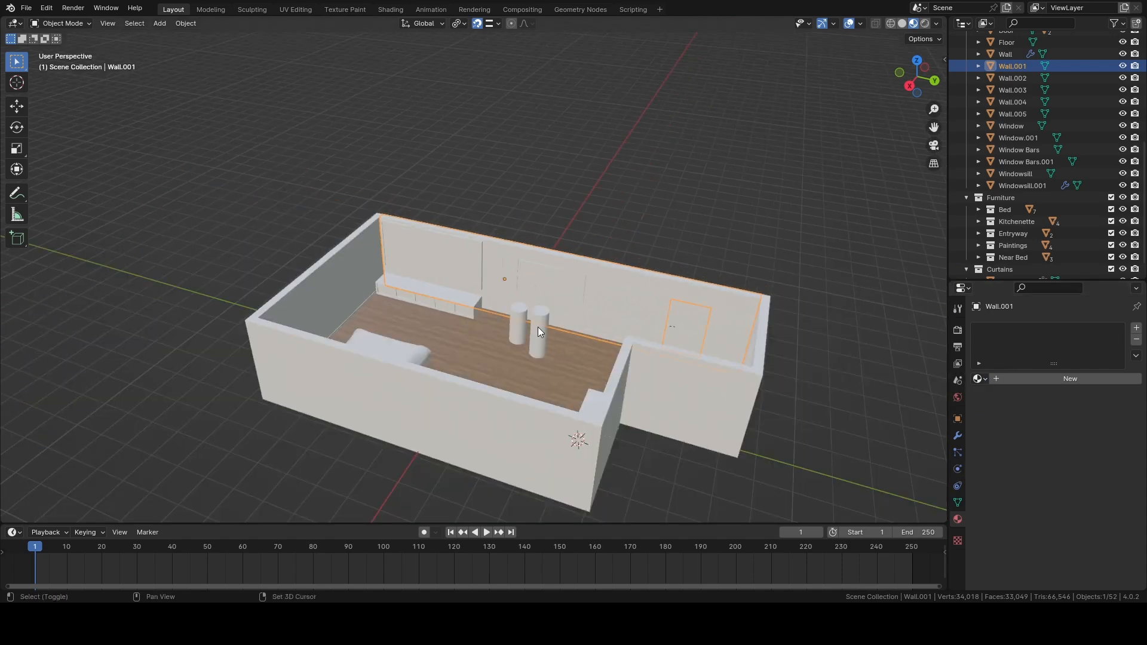
{"action": "middle_click_drag", "start_coordinate": [537, 327], "coordinate": [525, 294], "text": "shift"}
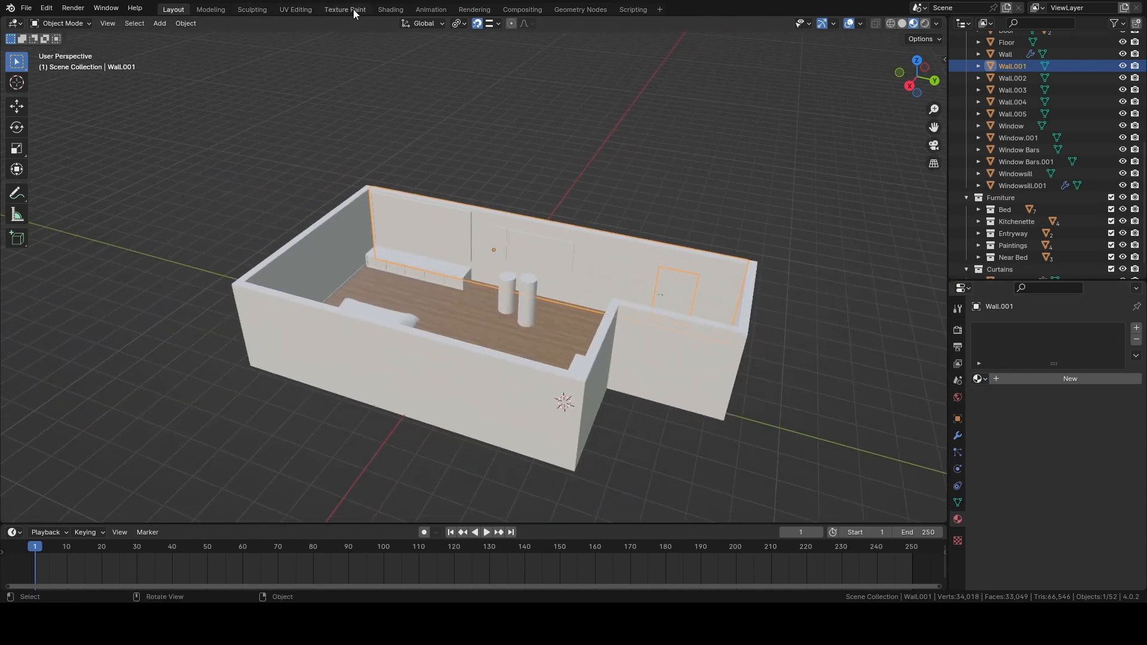
{"action": "left_click", "coordinate": [390, 9]}
{"action": "scroll", "coordinate": [496, 123], "scroll_direction": "down", "scroll_amount": 3}
{"action": "mouse_move", "coordinate": [500, 125]}
{"action": "middle_mouse_down", "text": "shift"}
{"action": "mouse_move", "coordinate": [555, 269]}
{"action": "mouse_move", "coordinate": [531, 238]}
{"action": "middle_mouse_up", "text": "shift"}
{"action": "mouse_move", "coordinate": [531, 239]}
{"action": "middle_mouse_down", "text": "shift"}
{"action": "mouse_move", "coordinate": [542, 172]}
{"action": "mouse_move", "coordinate": [530, 146]}
{"action": "middle_mouse_up", "text": "shift"}
{"action": "scroll", "coordinate": [553, 210], "scroll_direction": "up", "scroll_amount": 4}
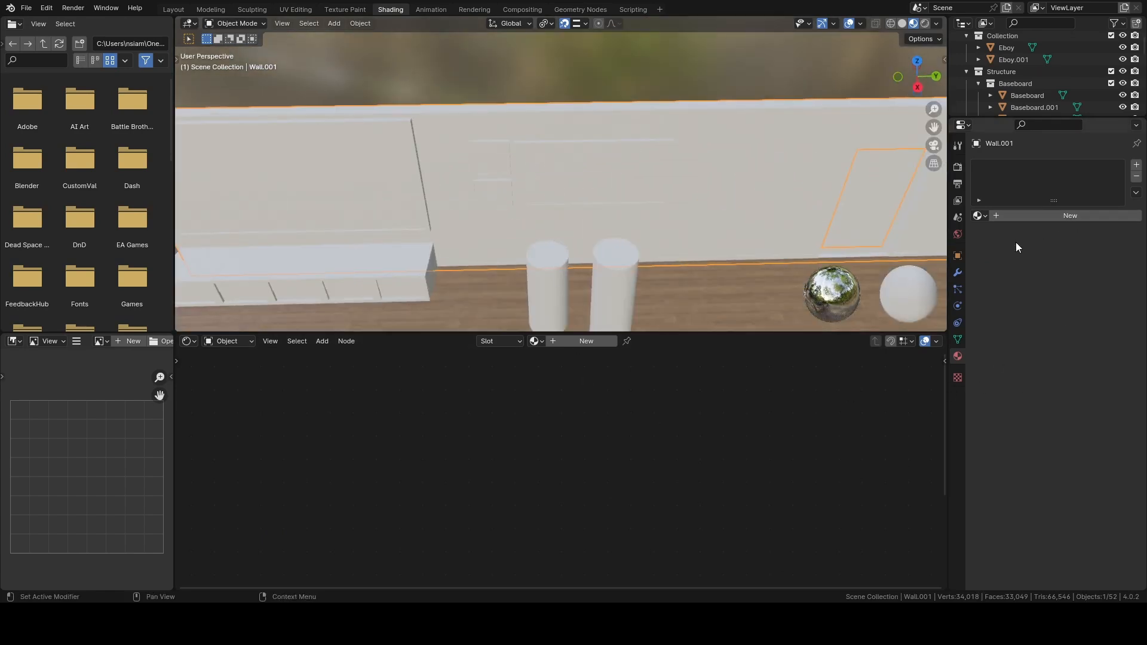
{"action": "left_click", "coordinate": [1031, 219]}
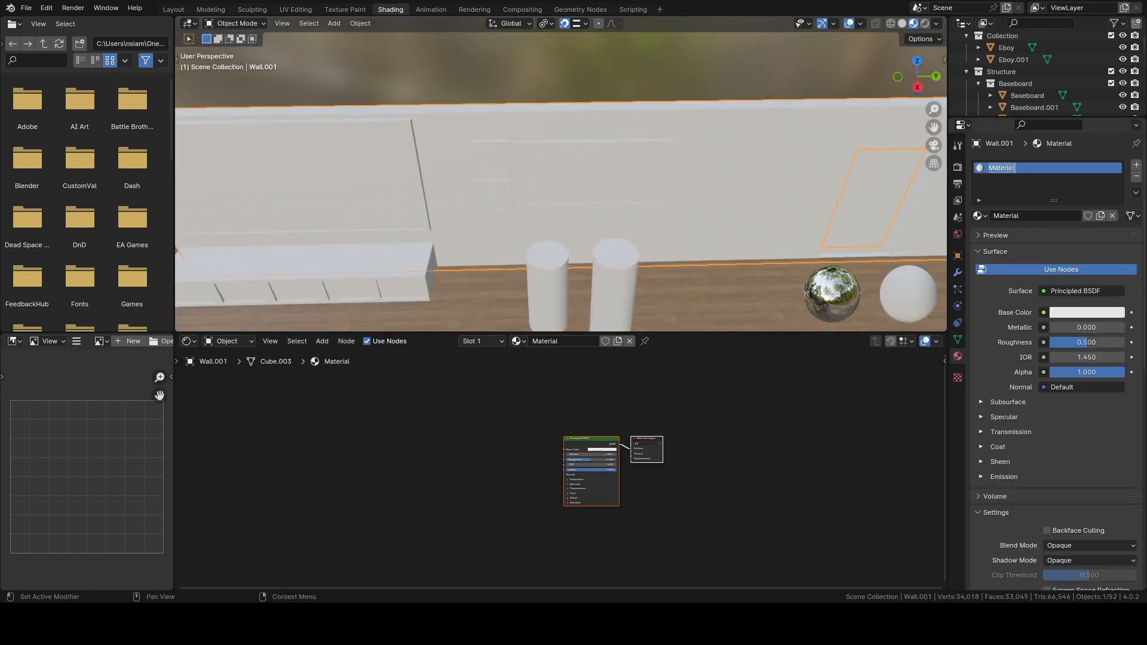
{"action": "type", "text": "Wall"}
{"action": "key", "text": "Return"}
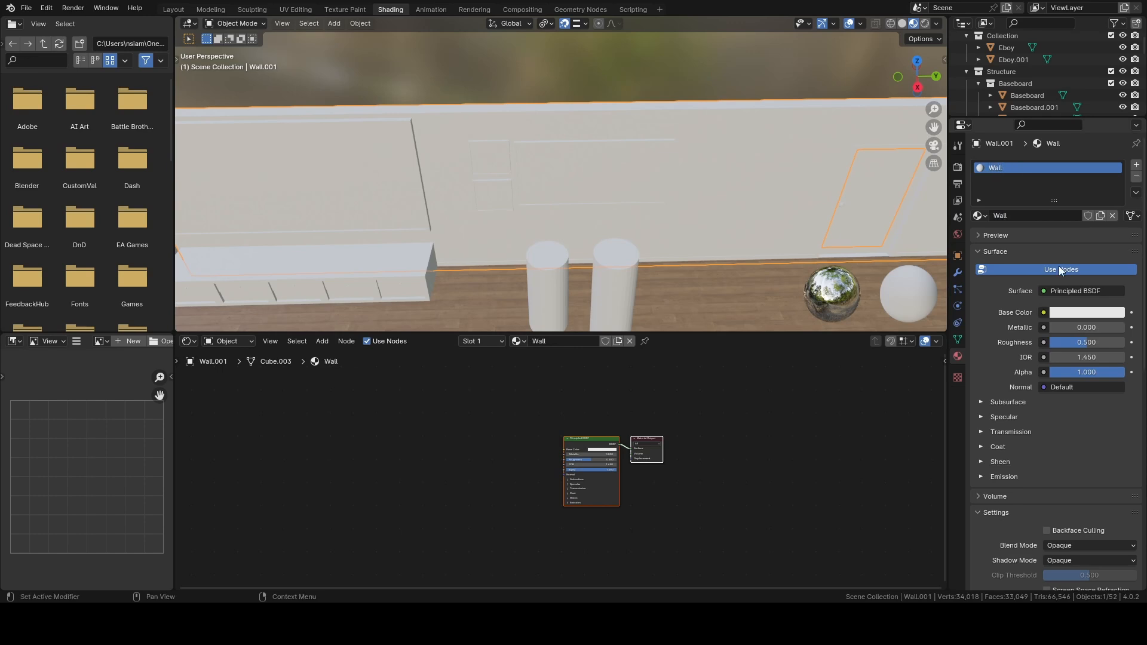
Step: Load the wall texture maps onto the Wall material's Principled BSDF node using the Principled Texture Setup
{"action": "left_click", "coordinate": [571, 448]}
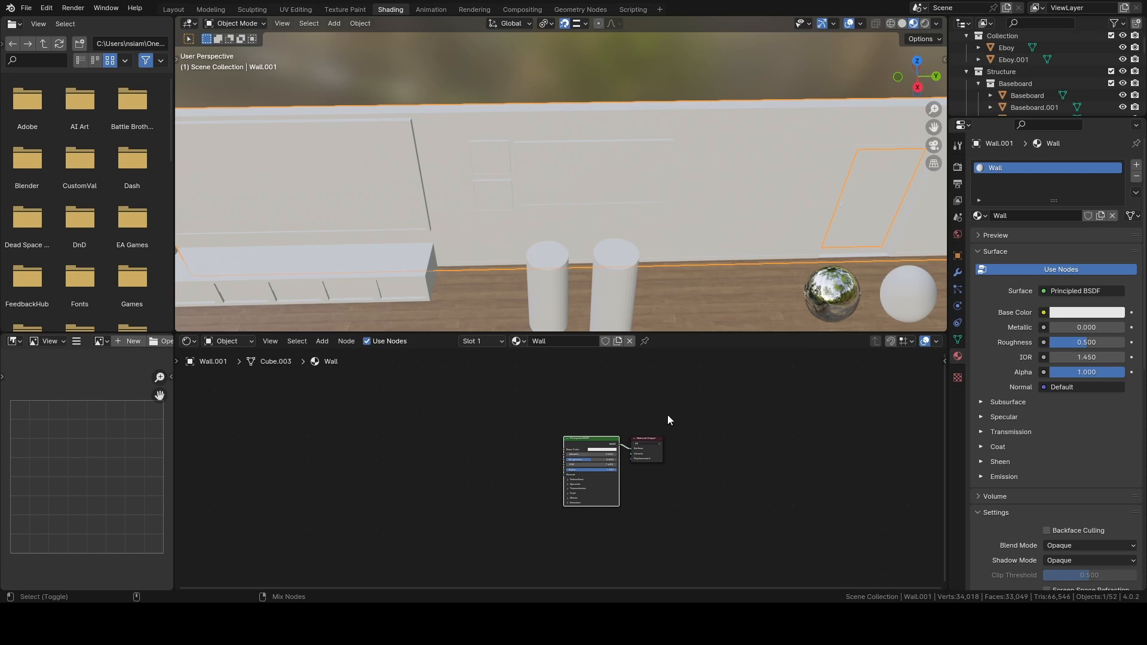
{"action": "left_click", "coordinate": [762, 456]}
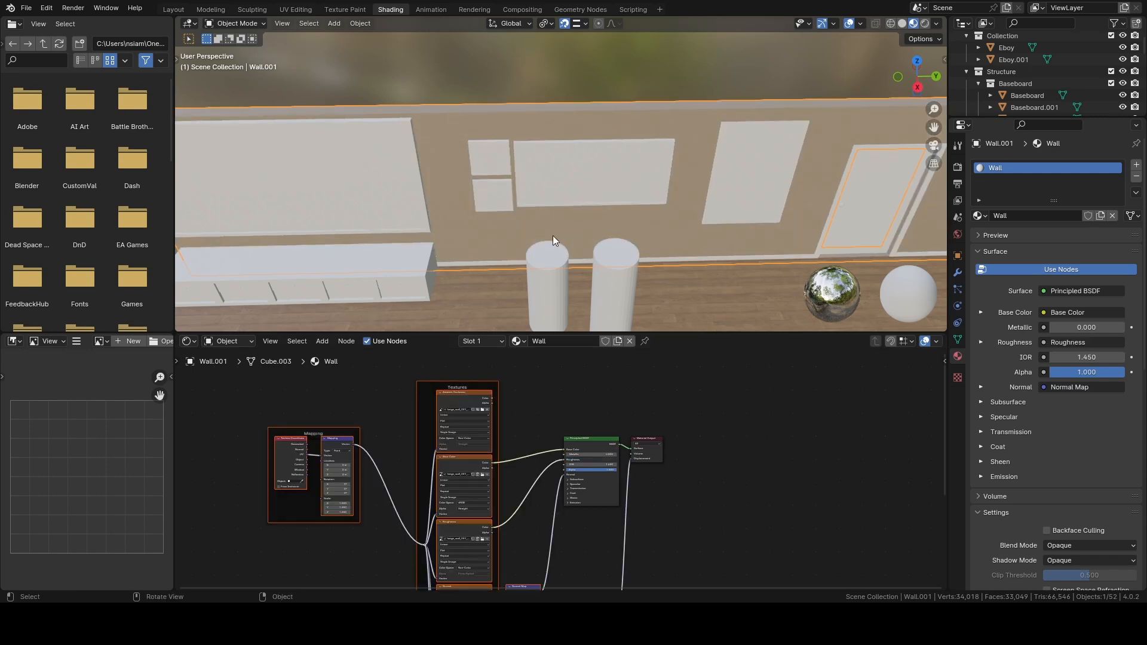
Step: Examine the wall texture on the long wall up close and from a distance
{"action": "scroll", "coordinate": [565, 206], "scroll_direction": "down", "scroll_amount": 6}
{"action": "left_click", "coordinate": [568, 116]}
{"action": "scroll", "coordinate": [566, 125], "scroll_direction": "up", "scroll_amount": 7}
{"action": "mouse_move", "coordinate": [539, 194]}
{"action": "middle_mouse_down"}
{"action": "mouse_move", "coordinate": [386, 156]}
{"action": "mouse_move", "coordinate": [560, 164]}
{"action": "mouse_move", "coordinate": [596, 153]}
{"action": "mouse_move", "coordinate": [497, 170]}
{"action": "mouse_move", "coordinate": [554, 215]}
{"action": "mouse_move", "coordinate": [514, 173]}
{"action": "mouse_move", "coordinate": [600, 153]}
{"action": "mouse_move", "coordinate": [657, 230]}
{"action": "mouse_move", "coordinate": [521, 197]}
{"action": "mouse_move", "coordinate": [582, 200]}
{"action": "mouse_move", "coordinate": [313, 234]}
{"action": "mouse_move", "coordinate": [572, 195]}
{"action": "mouse_move", "coordinate": [451, 201]}
{"action": "mouse_move", "coordinate": [590, 233]}
{"action": "mouse_move", "coordinate": [514, 196]}
{"action": "mouse_move", "coordinate": [566, 202]}
{"action": "mouse_move", "coordinate": [506, 190]}
{"action": "mouse_move", "coordinate": [540, 201]}
{"action": "mouse_move", "coordinate": [693, 181]}
{"action": "mouse_move", "coordinate": [504, 256]}
{"action": "mouse_move", "coordinate": [679, 202]}
{"action": "mouse_move", "coordinate": [568, 259]}
{"action": "mouse_move", "coordinate": [615, 243]}
{"action": "mouse_move", "coordinate": [578, 256]}
{"action": "mouse_move", "coordinate": [510, 242]}
{"action": "mouse_move", "coordinate": [597, 257]}
{"action": "mouse_move", "coordinate": [476, 195]}
{"action": "mouse_move", "coordinate": [690, 203]}
{"action": "mouse_move", "coordinate": [457, 252]}
{"action": "mouse_move", "coordinate": [571, 225]}
{"action": "mouse_move", "coordinate": [427, 154]}
{"action": "mouse_move", "coordinate": [561, 229]}
{"action": "mouse_move", "coordinate": [432, 138]}
{"action": "mouse_move", "coordinate": [535, 245]}
{"action": "mouse_move", "coordinate": [483, 177]}
{"action": "mouse_move", "coordinate": [551, 174]}
{"action": "middle_mouse_up"}
{"action": "scroll", "coordinate": [580, 196], "scroll_direction": "up", "scroll_amount": 4}
{"action": "scroll", "coordinate": [593, 257], "scroll_direction": "up", "scroll_amount": 6}
{"action": "scroll", "coordinate": [578, 266], "scroll_direction": "down", "scroll_amount": 3}
{"action": "scroll", "coordinate": [477, 196], "scroll_direction": "down", "scroll_amount": 5}
{"action": "left_click", "coordinate": [541, 203]}
{"action": "scroll", "coordinate": [537, 260], "scroll_direction": "down", "scroll_amount": 4}
{"action": "scroll", "coordinate": [542, 254], "scroll_direction": "up", "scroll_amount": 10}
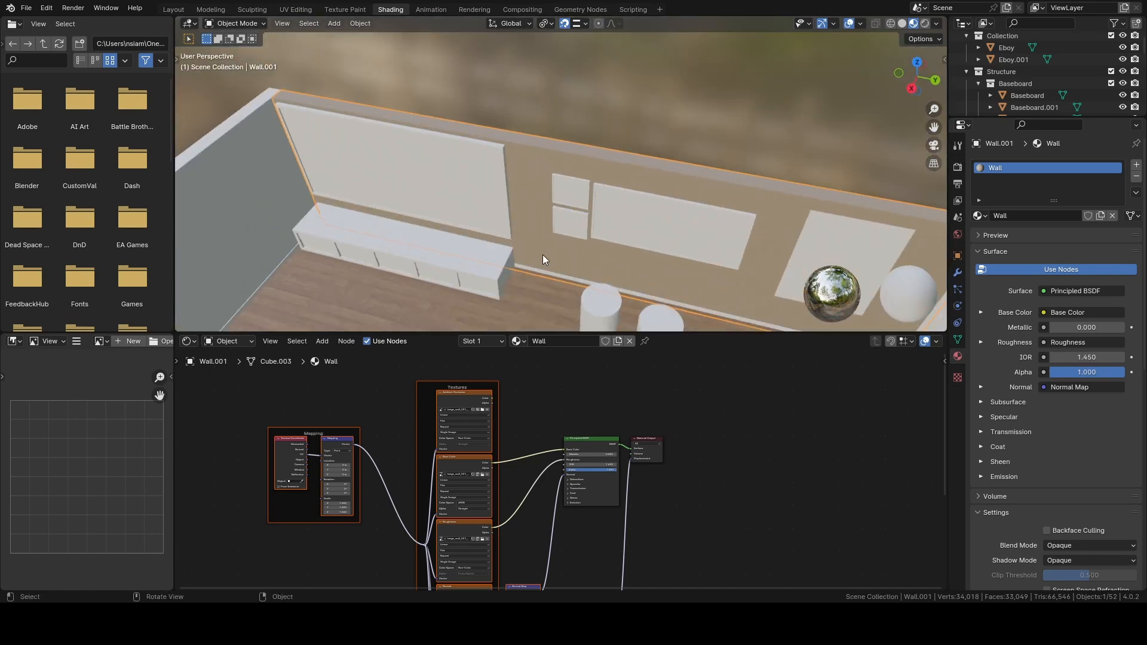
{"action": "scroll", "coordinate": [454, 143], "scroll_direction": "down", "scroll_amount": 8}
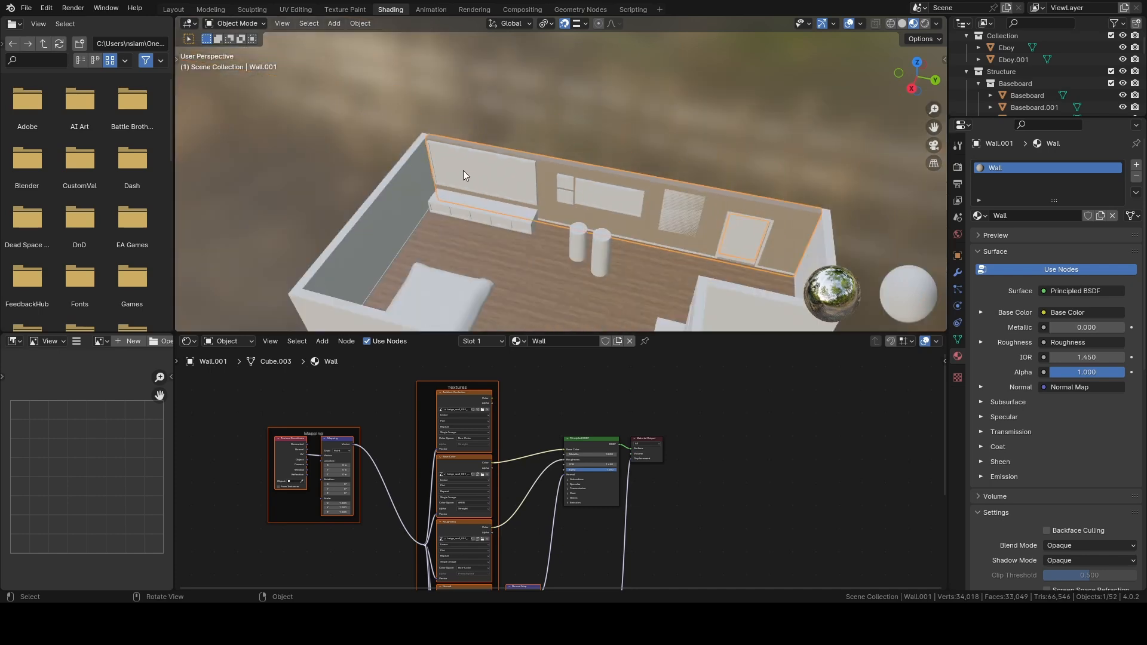
{"action": "scroll", "coordinate": [508, 221], "scroll_direction": "up", "scroll_amount": 7}
{"action": "scroll", "coordinate": [517, 240], "scroll_direction": "down", "scroll_amount": 7}
Step: Assign the existing Wall material to the end wall with the door and to the short wall adjoining it
{"action": "middle_click_drag", "start_coordinate": [515, 241], "coordinate": [399, 191]}
{"action": "scroll", "coordinate": [487, 148], "scroll_direction": "up", "scroll_amount": 10}
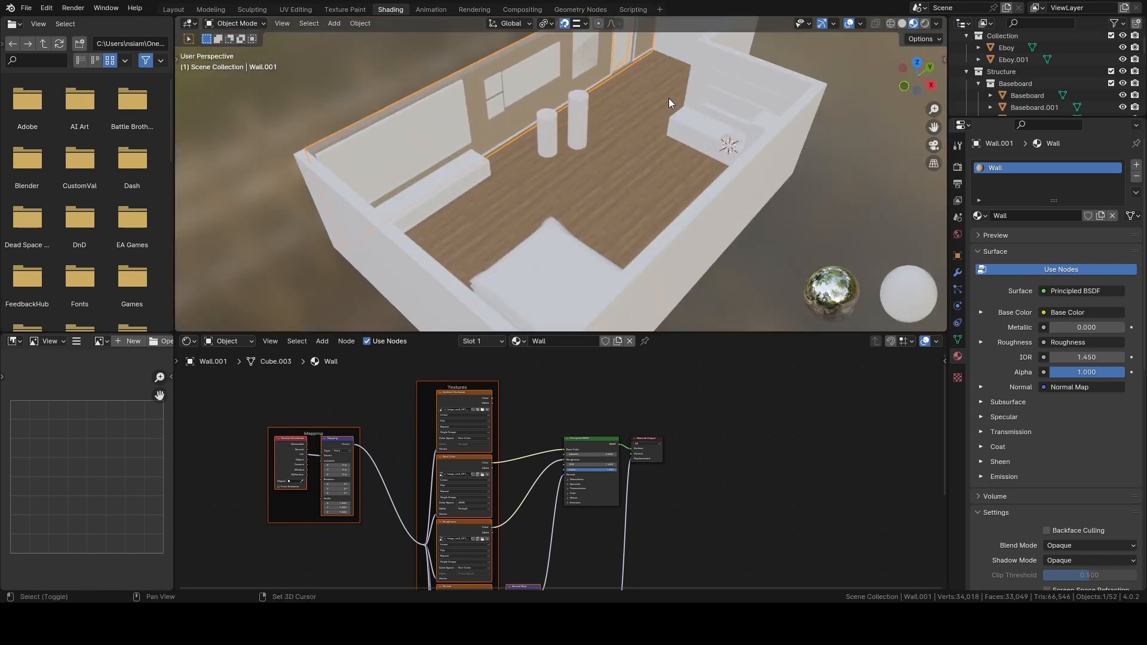
{"action": "left_click", "coordinate": [623, 144]}
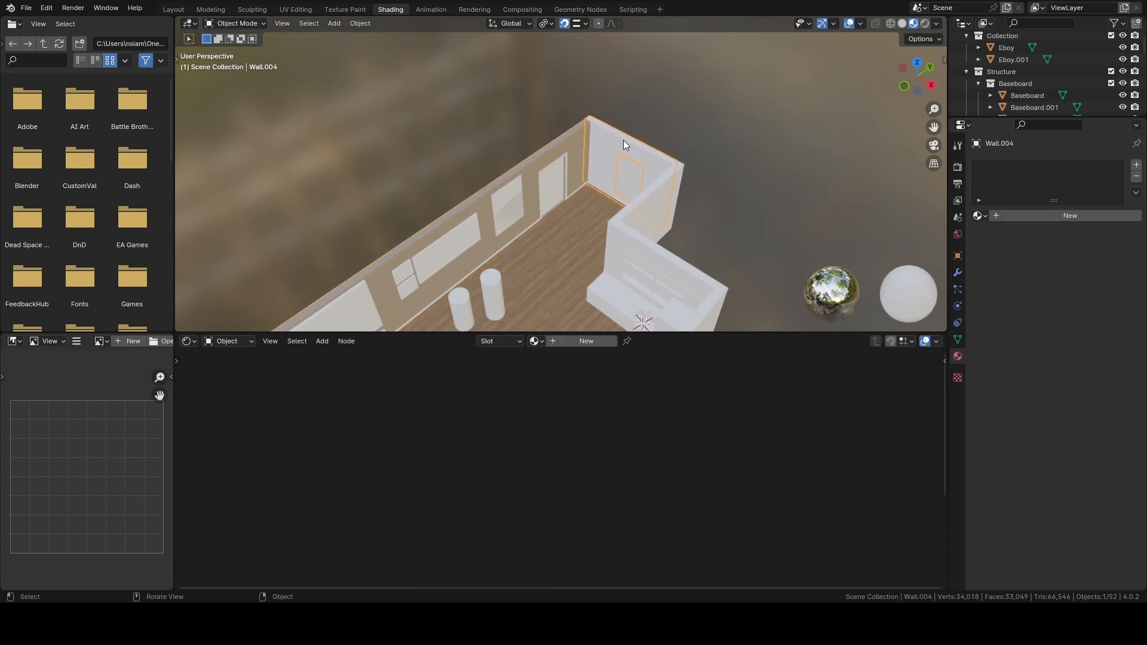
{"action": "left_click", "coordinate": [982, 216]}
{"action": "left_click", "coordinate": [1009, 230]}
{"action": "left_click", "coordinate": [642, 215]}
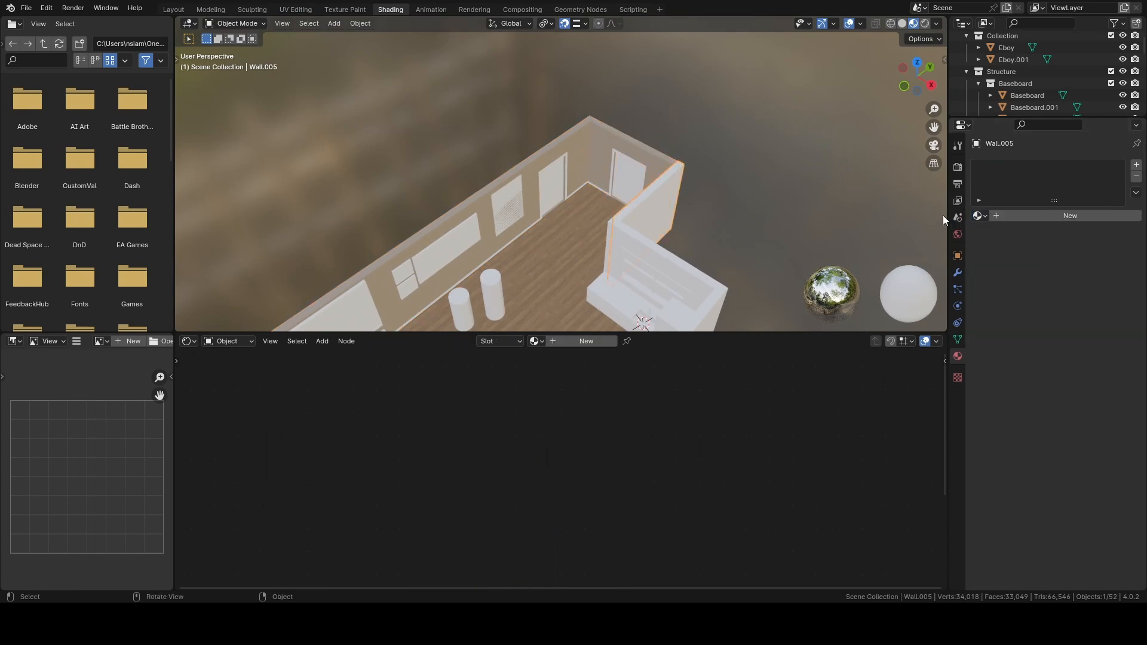
{"action": "left_click", "coordinate": [980, 215]}
{"action": "left_click", "coordinate": [997, 234]}
Step: Assign the existing Wall material to the wall behind the kitchen counter and to the long window wall beside it
{"action": "left_click", "coordinate": [684, 248]}
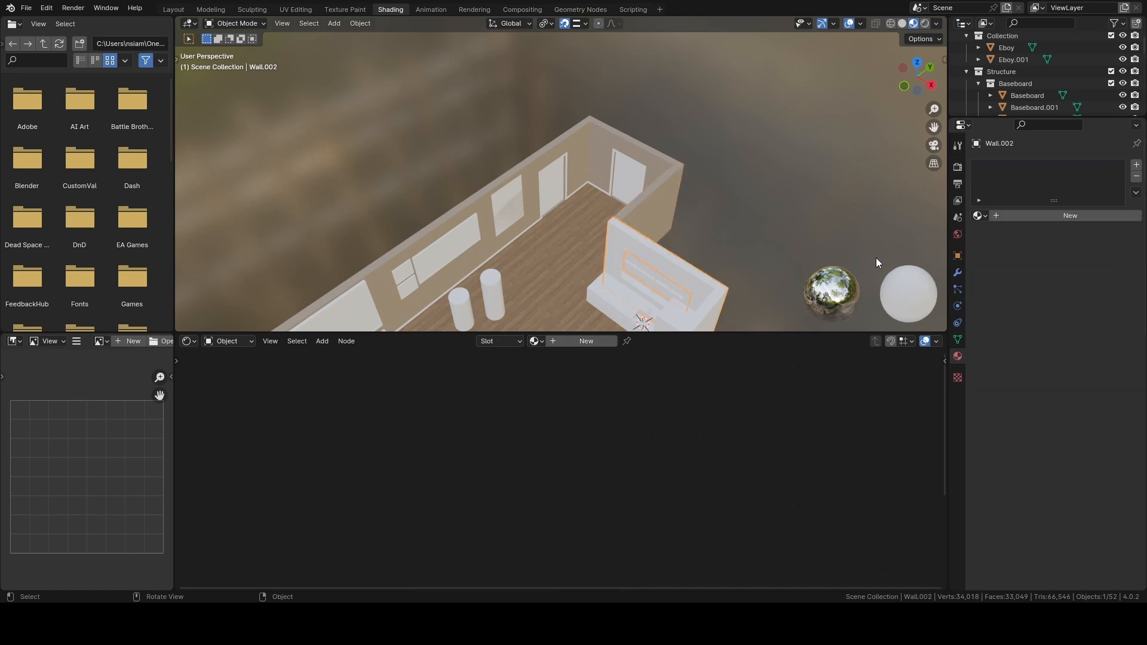
{"action": "left_click", "coordinate": [980, 215]}
{"action": "left_click", "coordinate": [1009, 233]}
{"action": "scroll", "coordinate": [636, 278], "scroll_direction": "down", "scroll_amount": 2}
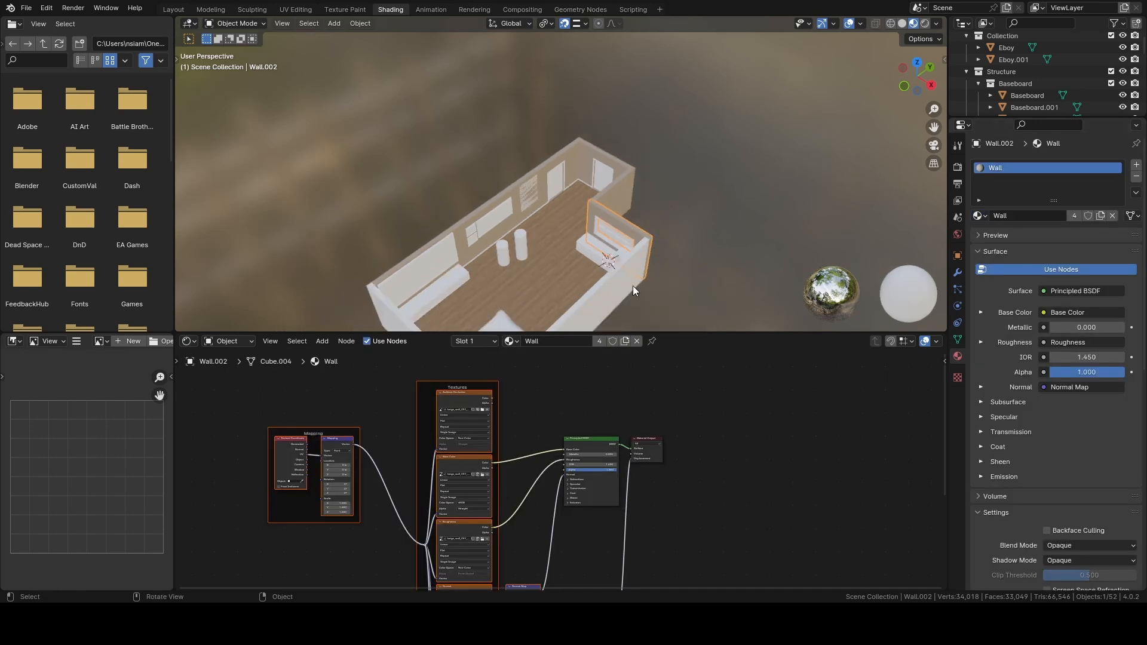
{"action": "left_click", "coordinate": [633, 286]}
{"action": "left_click", "coordinate": [979, 216]}
{"action": "left_click", "coordinate": [1009, 234]}
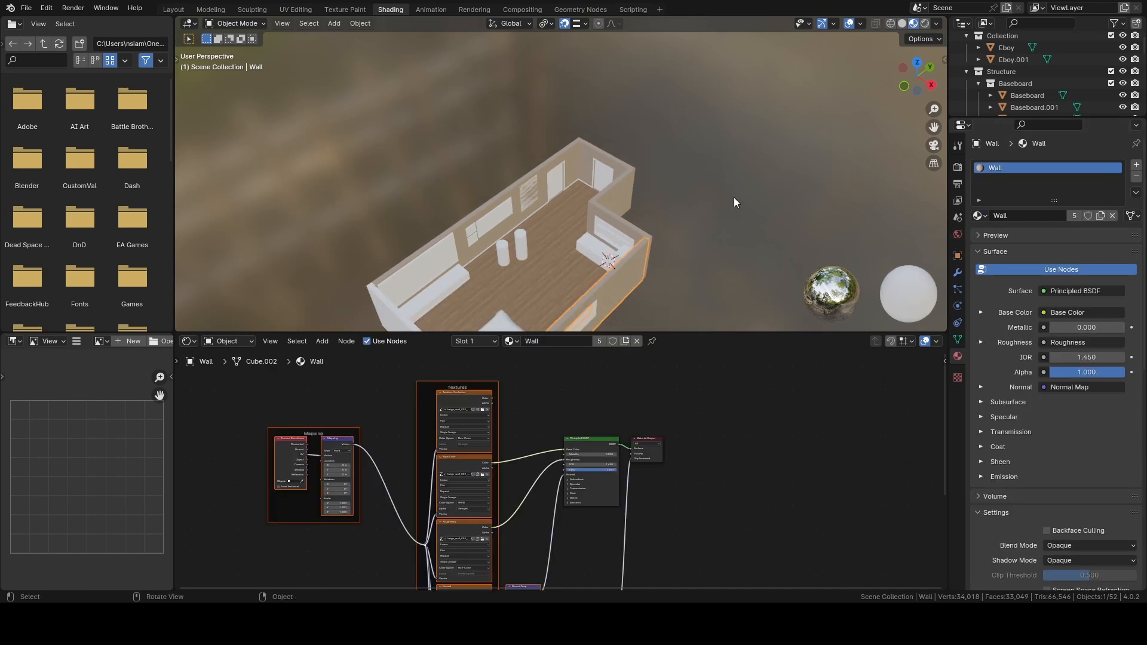
Step: Assign the existing Wall material to the remaining end wall near the bed
{"action": "middle_click_drag", "start_coordinate": [733, 197], "coordinate": [577, 169]}
{"action": "scroll", "coordinate": [550, 236], "scroll_direction": "up", "scroll_amount": 6}
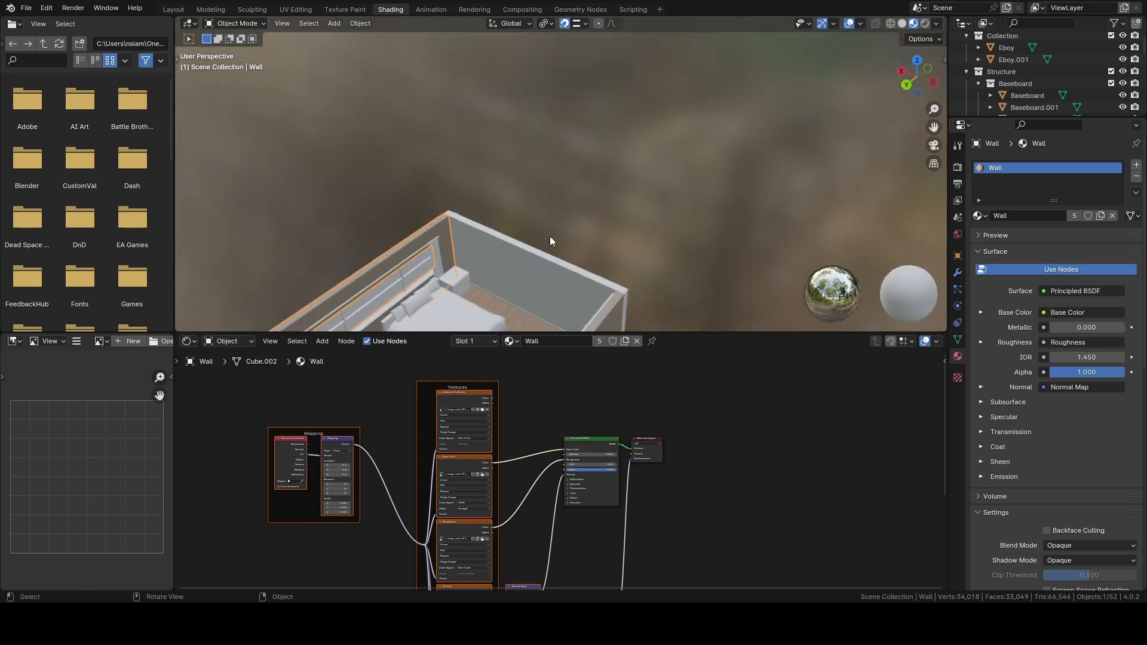
{"action": "left_click", "coordinate": [520, 272]}
{"action": "left_click", "coordinate": [978, 215]}
{"action": "left_click", "coordinate": [1000, 236]}
{"action": "scroll", "coordinate": [565, 224], "scroll_direction": "down", "scroll_amount": 3}
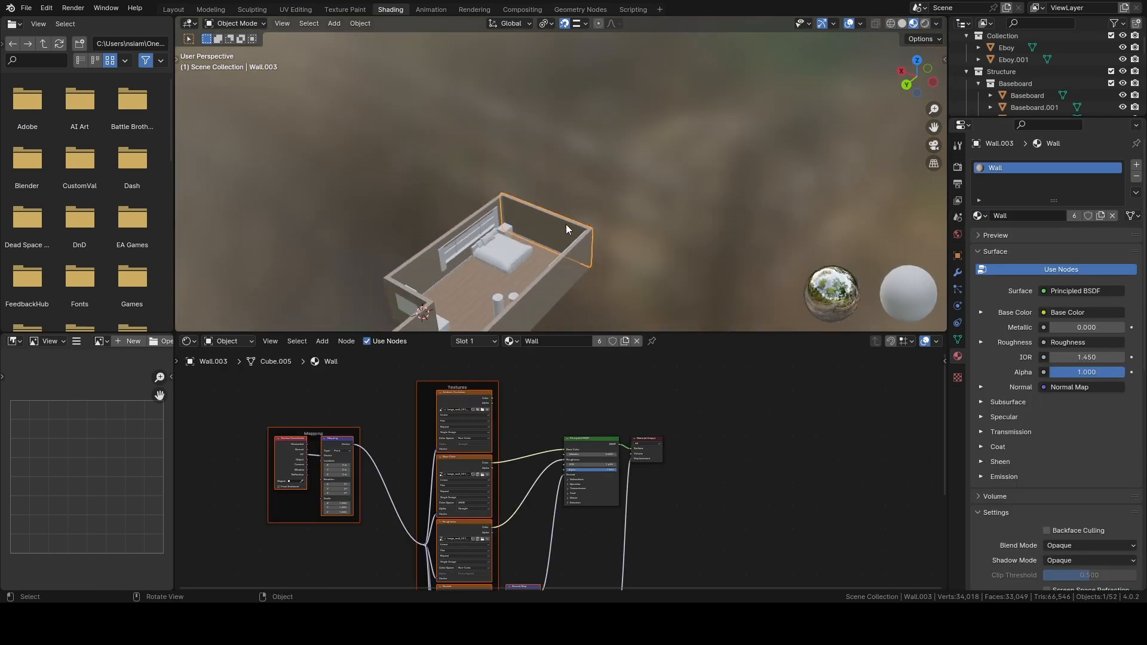
Step: Select all six walls together, select all their faces in Edit Mode, and switch to the UV Editing workspace
{"action": "middle_click_drag", "start_coordinate": [565, 224], "coordinate": [489, 136]}
{"action": "scroll", "coordinate": [560, 193], "scroll_direction": "up", "scroll_amount": 4}
{"action": "middle_click_drag", "start_coordinate": [560, 193], "coordinate": [392, 195]}
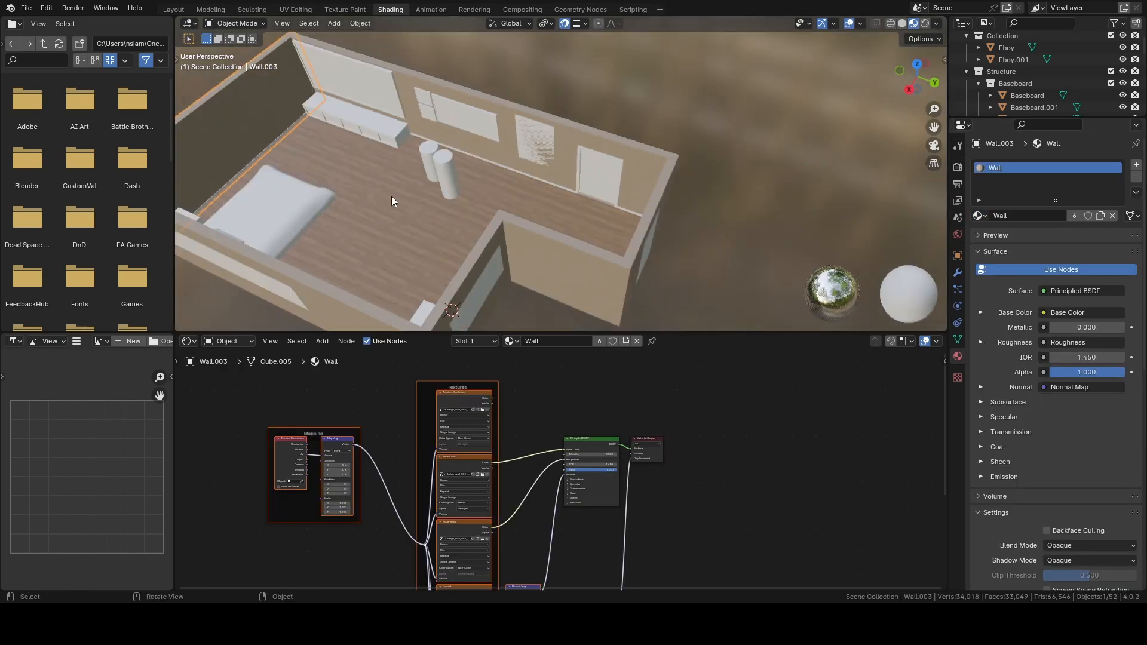
{"action": "left_click", "coordinate": [507, 106], "text": "shift"}
{"action": "left_click", "coordinate": [643, 234], "text": "shift"}
{"action": "left_click", "coordinate": [556, 259], "text": "shift"}
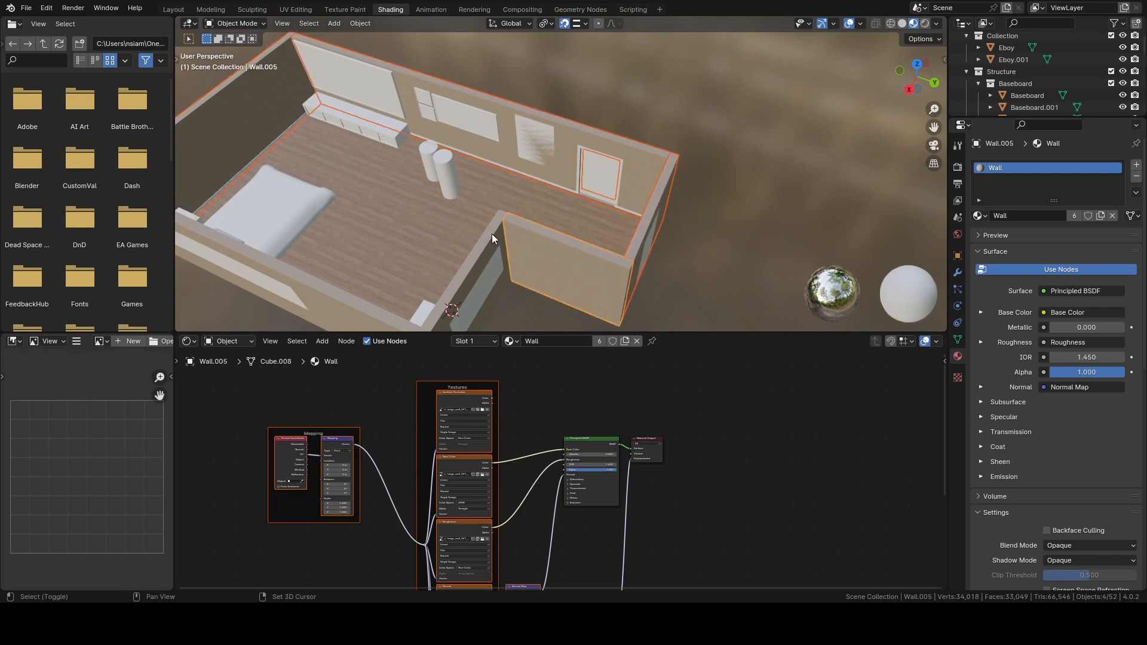
{"action": "left_click", "coordinate": [492, 234], "text": "shift"}
{"action": "middle_click_drag", "start_coordinate": [443, 239], "coordinate": [683, 160], "text": "shift"}
{"action": "left_click", "coordinate": [638, 224], "text": "shift"}
{"action": "middle_click_drag", "start_coordinate": [638, 224], "coordinate": [540, 126]}
{"action": "key", "text": "Tab"}
{"action": "key", "text": "a"}
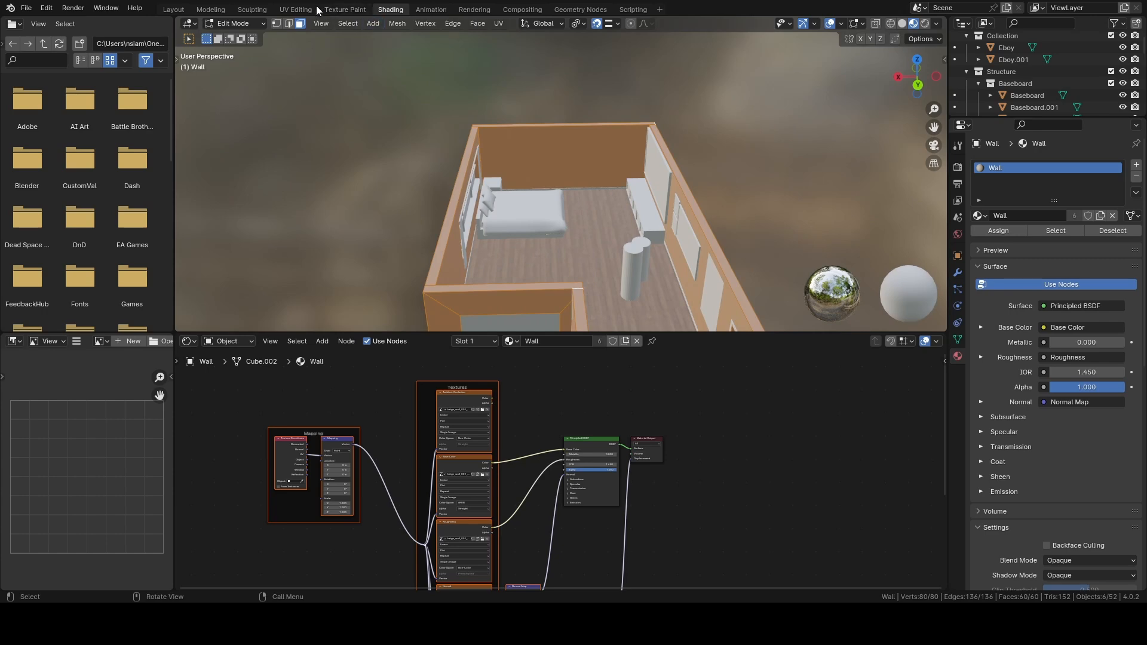
{"action": "left_click", "coordinate": [297, 10]}
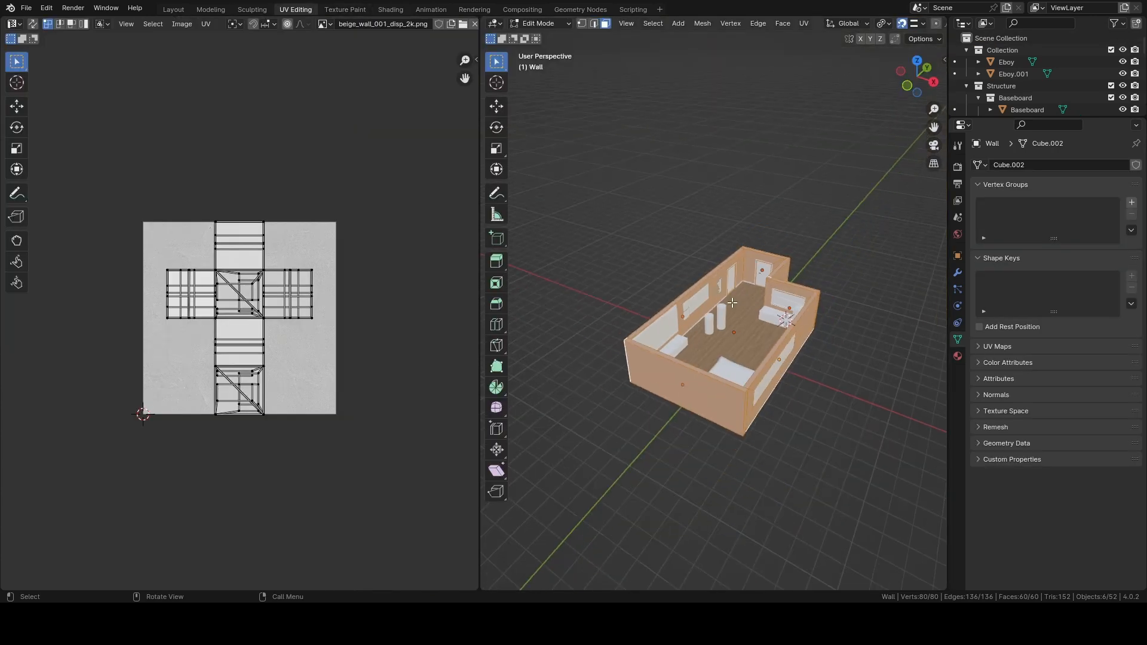
Step: Unwrap all wall faces with the standard Unwrap and check the texture at the room corner by the doors
{"action": "scroll", "coordinate": [733, 303], "scroll_direction": "up", "scroll_amount": 4}
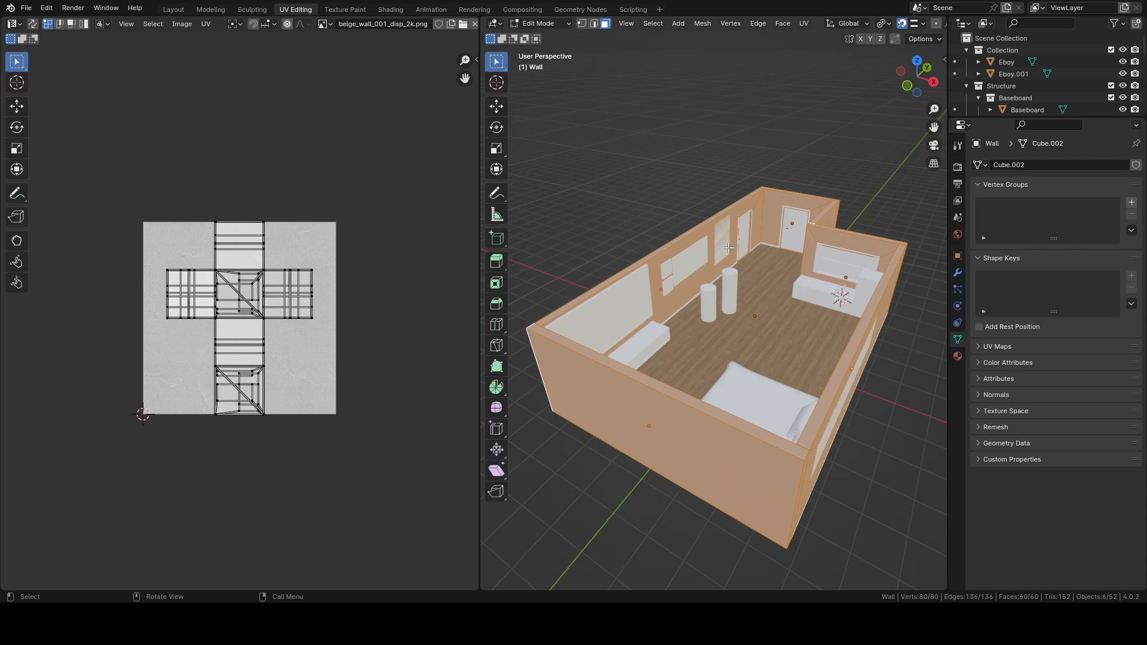
{"action": "scroll", "coordinate": [714, 183], "scroll_direction": "up", "scroll_amount": 3}
{"action": "key", "text": "u"}
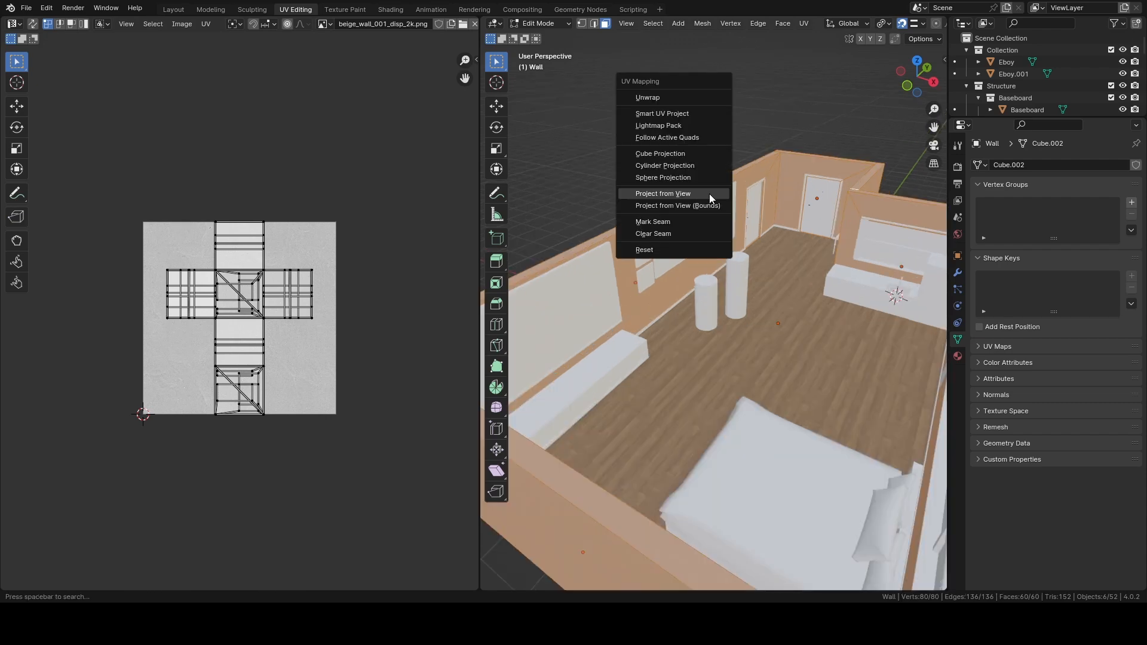
{"action": "left_click", "coordinate": [679, 96]}
{"action": "middle_click_drag", "start_coordinate": [790, 149], "coordinate": [662, 227], "text": "shift"}
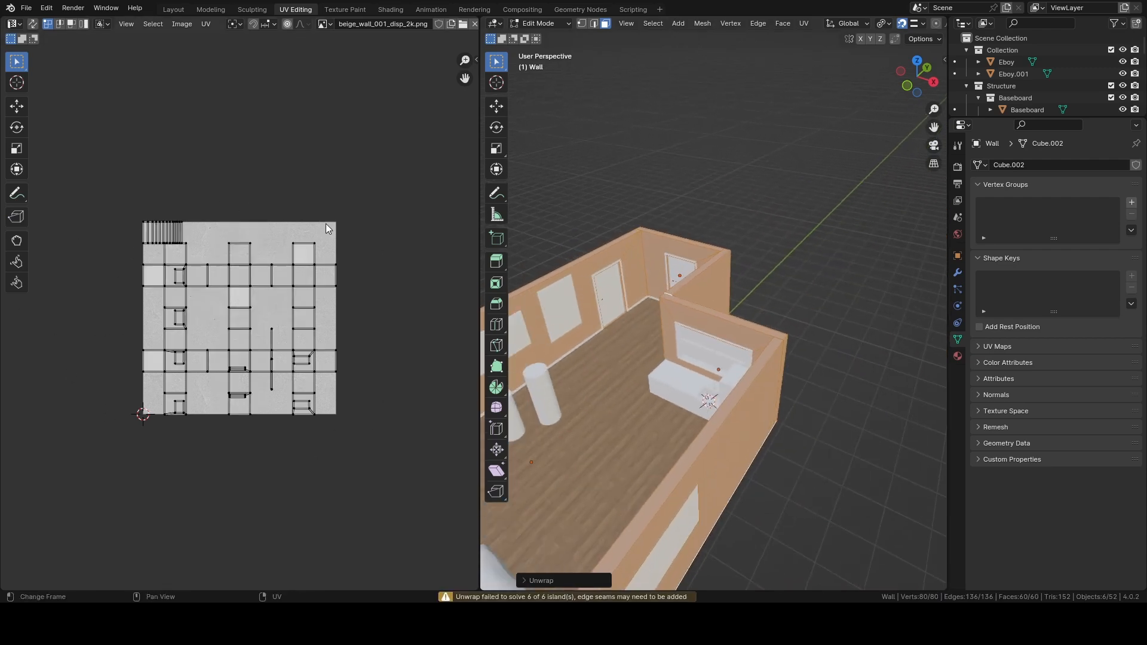
{"action": "scroll", "coordinate": [597, 251], "scroll_direction": "up", "scroll_amount": 4}
{"action": "middle_click_drag", "start_coordinate": [597, 251], "coordinate": [776, 334], "text": "shift"}
{"action": "scroll", "coordinate": [732, 304], "scroll_direction": "up", "scroll_amount": 8}
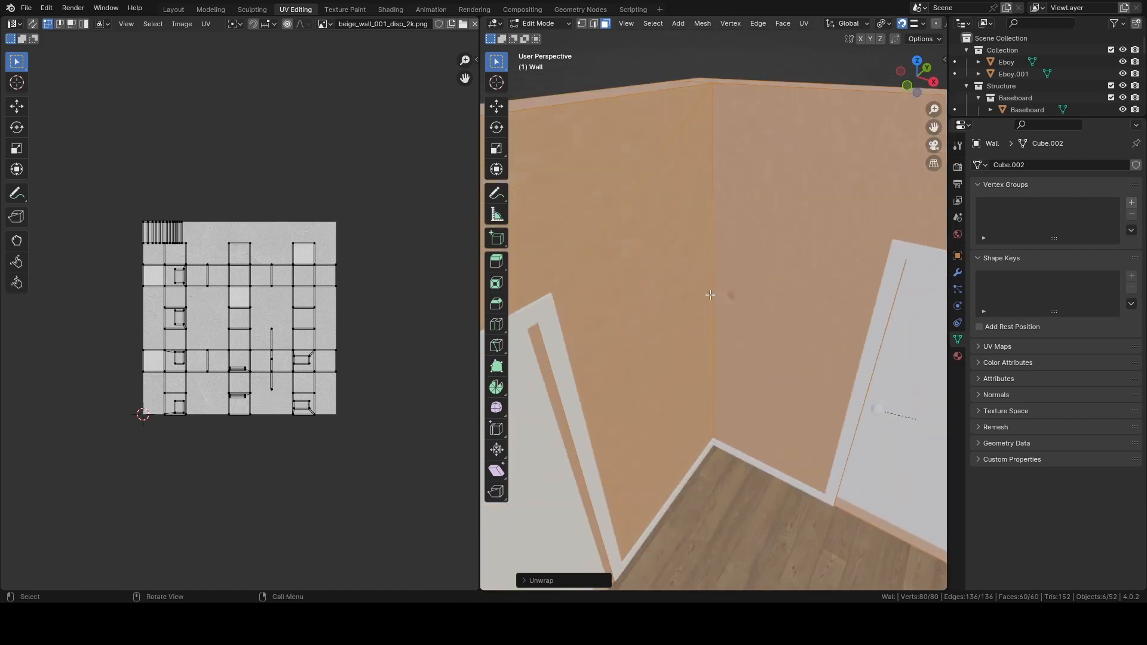
{"action": "key", "text": "Tab"}
{"action": "scroll", "coordinate": [720, 306], "scroll_direction": "down", "scroll_amount": 7}
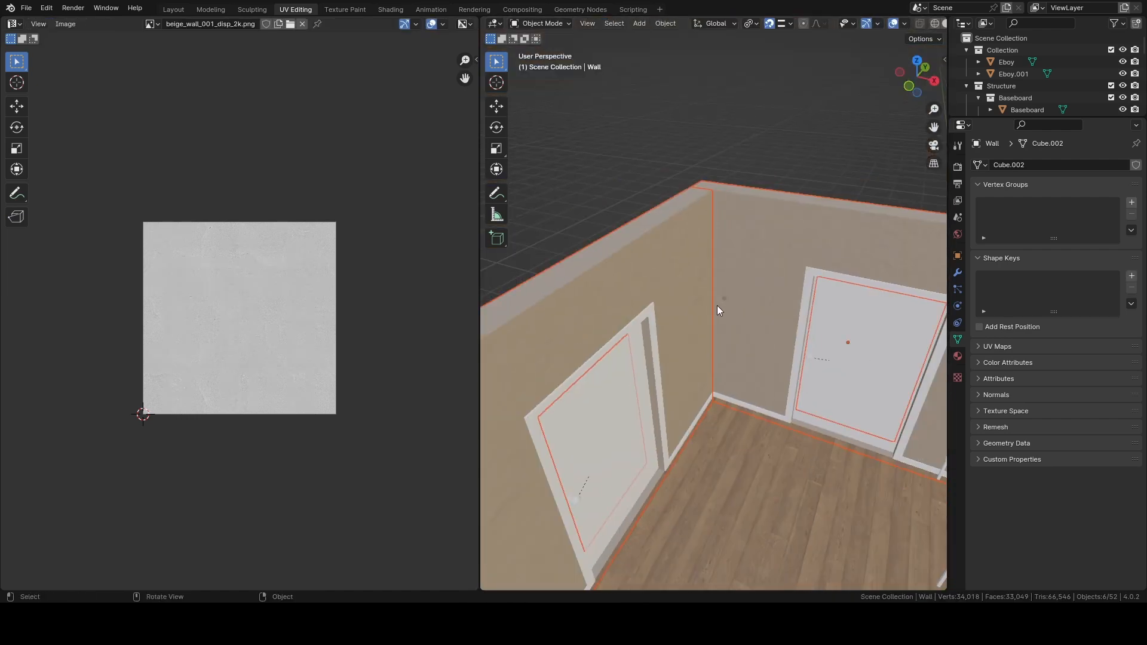
{"action": "key", "text": "Tab"}
{"action": "scroll", "coordinate": [732, 358], "scroll_direction": "up", "scroll_amount": 8}
Step: Apply Smart UV Project to all wall faces with a 66° angle limit and zero island margin
{"action": "middle_click_drag", "start_coordinate": [739, 287], "coordinate": [794, 356]}
{"action": "scroll", "coordinate": [651, 356], "scroll_direction": "down", "scroll_amount": 5}
{"action": "scroll", "coordinate": [615, 329], "scroll_direction": "down", "scroll_amount": 5}
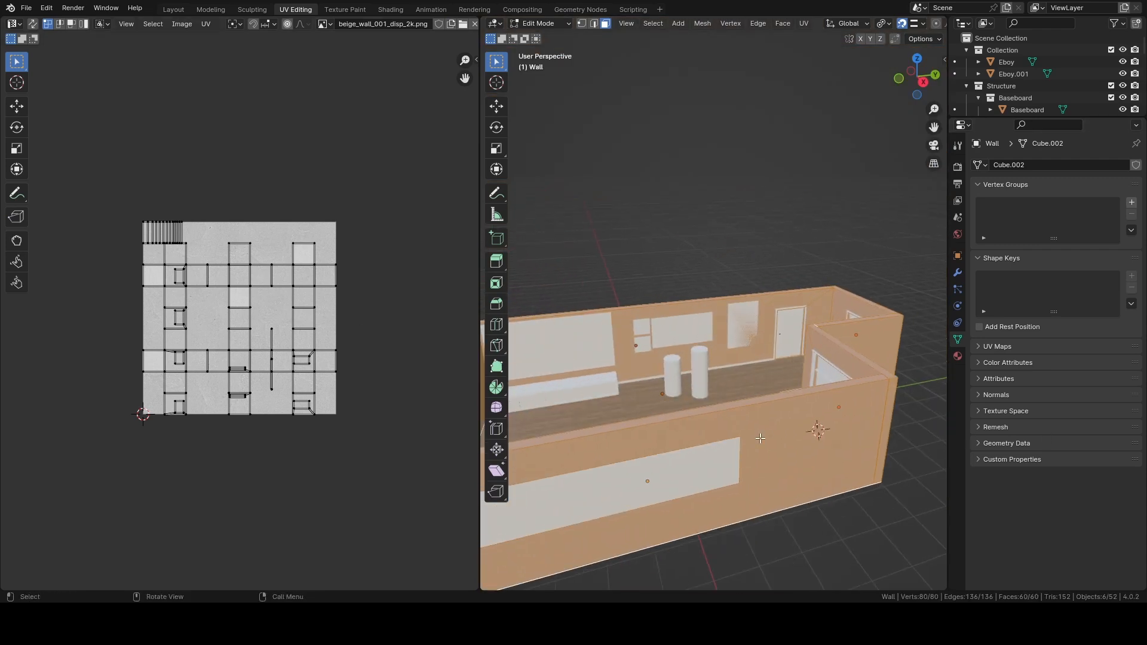
{"action": "key", "text": "u"}
{"action": "left_click", "coordinate": [666, 310]}
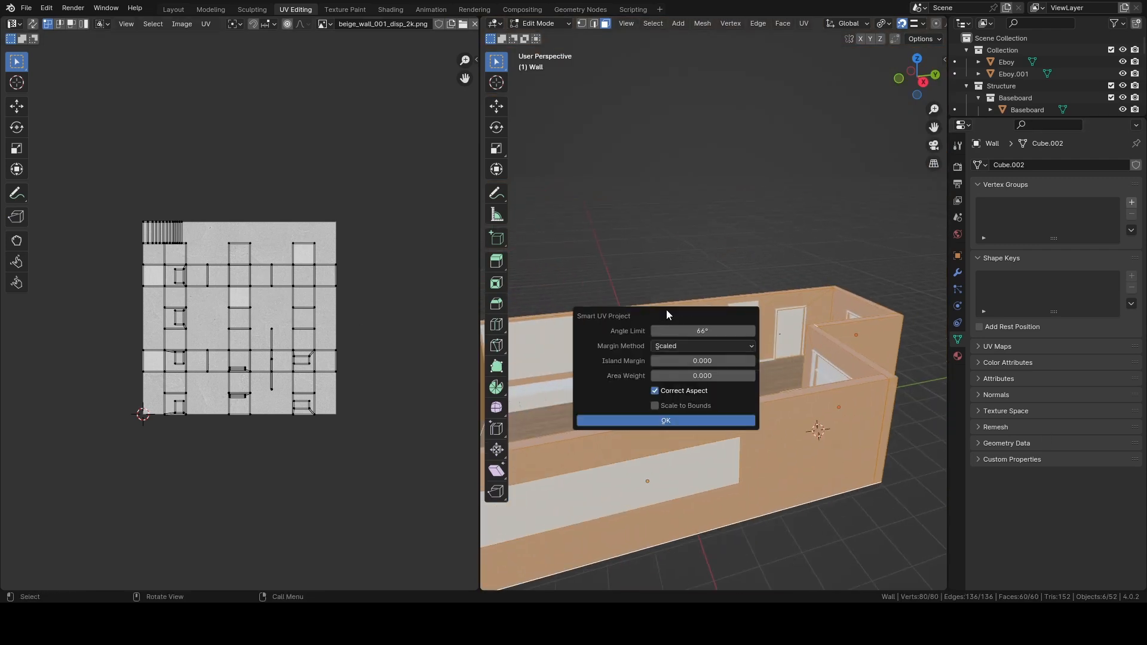
{"action": "left_click", "coordinate": [666, 422]}
{"action": "scroll", "coordinate": [665, 422], "scroll_direction": "up", "scroll_amount": 4}
{"action": "middle_click_drag", "start_coordinate": [665, 421], "coordinate": [600, 317], "text": "shift"}
{"action": "scroll", "coordinate": [600, 318], "scroll_direction": "up", "scroll_amount": 8}
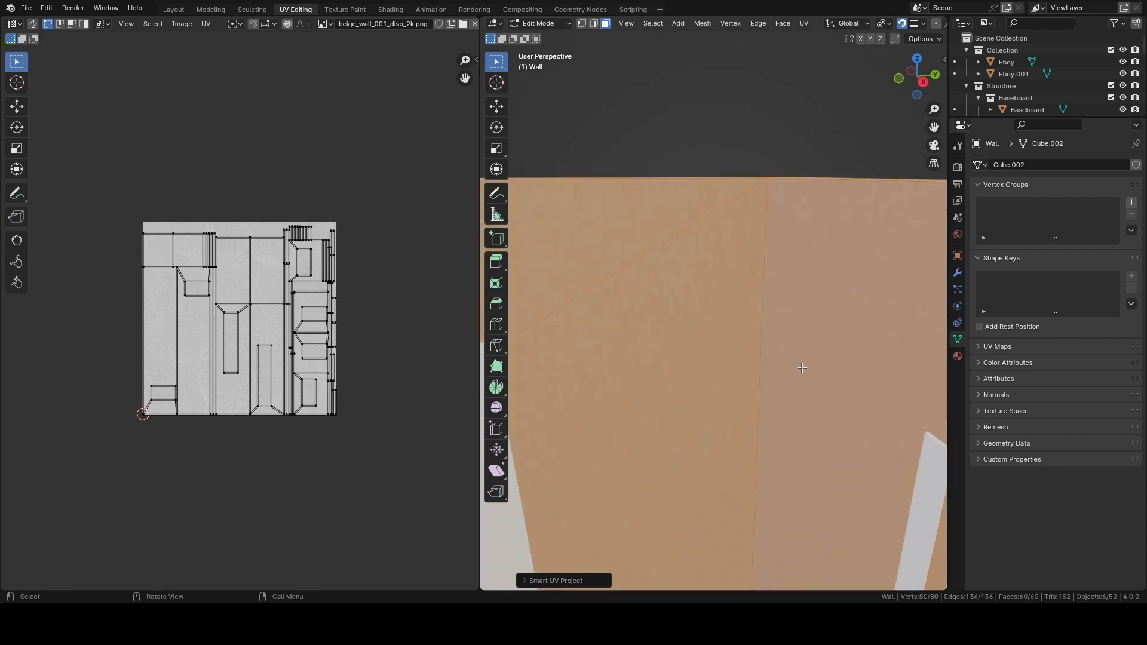
{"action": "middle_click_drag", "start_coordinate": [808, 372], "coordinate": [657, 382]}
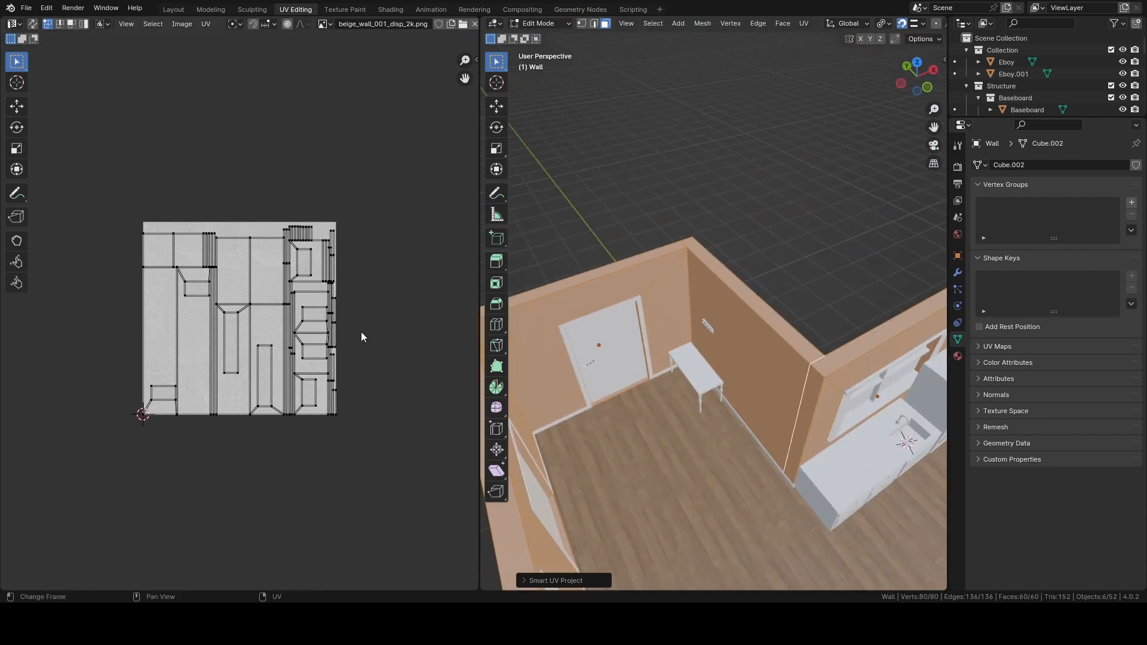
Step: Scale all wall UVs well beyond the image, enlarge them a little further for finer texture, and return to Object Mode
{"action": "key", "text": "a"}
{"action": "key", "text": "s"}
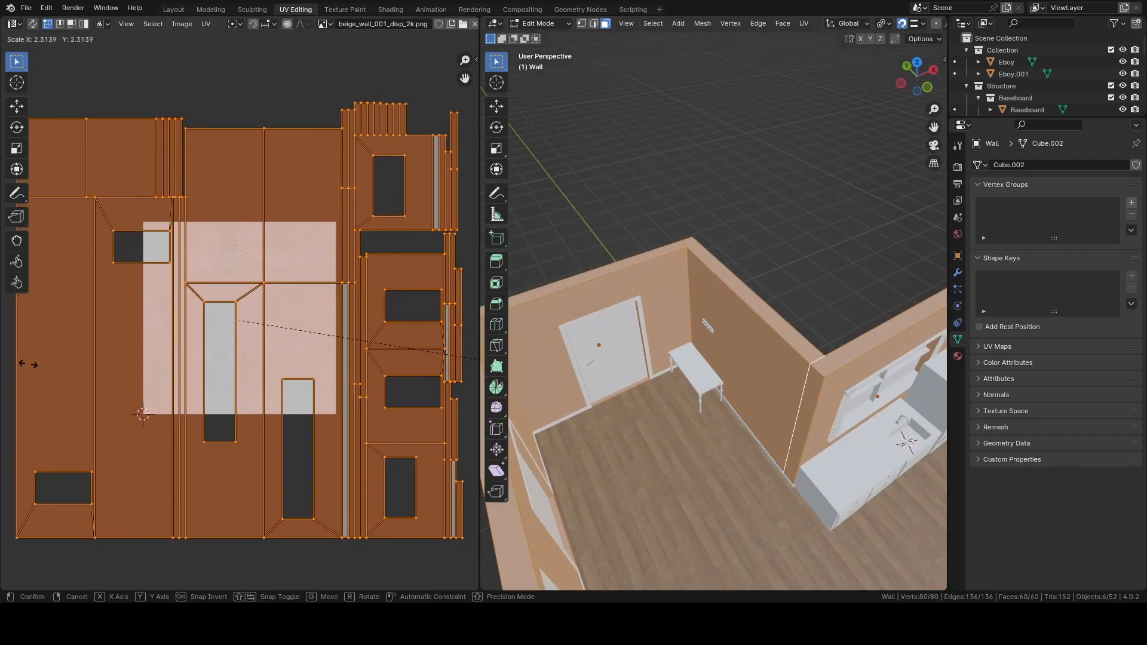
{"action": "left_click", "coordinate": [376, 357]}
{"action": "scroll", "coordinate": [376, 352], "scroll_direction": "up", "scroll_amount": 6}
{"action": "scroll", "coordinate": [707, 378], "scroll_direction": "up", "scroll_amount": 9}
{"action": "middle_click_drag", "start_coordinate": [707, 377], "coordinate": [725, 352]}
{"action": "middle_click_drag", "start_coordinate": [725, 352], "coordinate": [484, 369], "text": "shift"}
{"action": "key", "text": "s"}
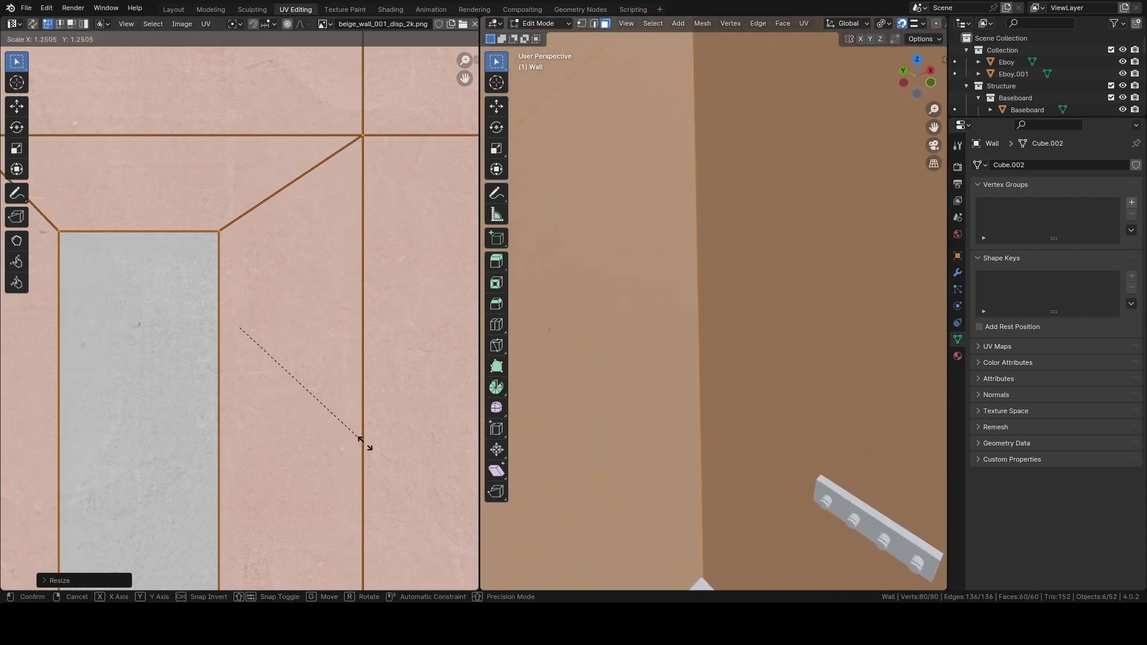
{"action": "left_click", "coordinate": [394, 443]}
{"action": "scroll", "coordinate": [796, 322], "scroll_direction": "down", "scroll_amount": 12}
{"action": "key", "text": "Tab"}
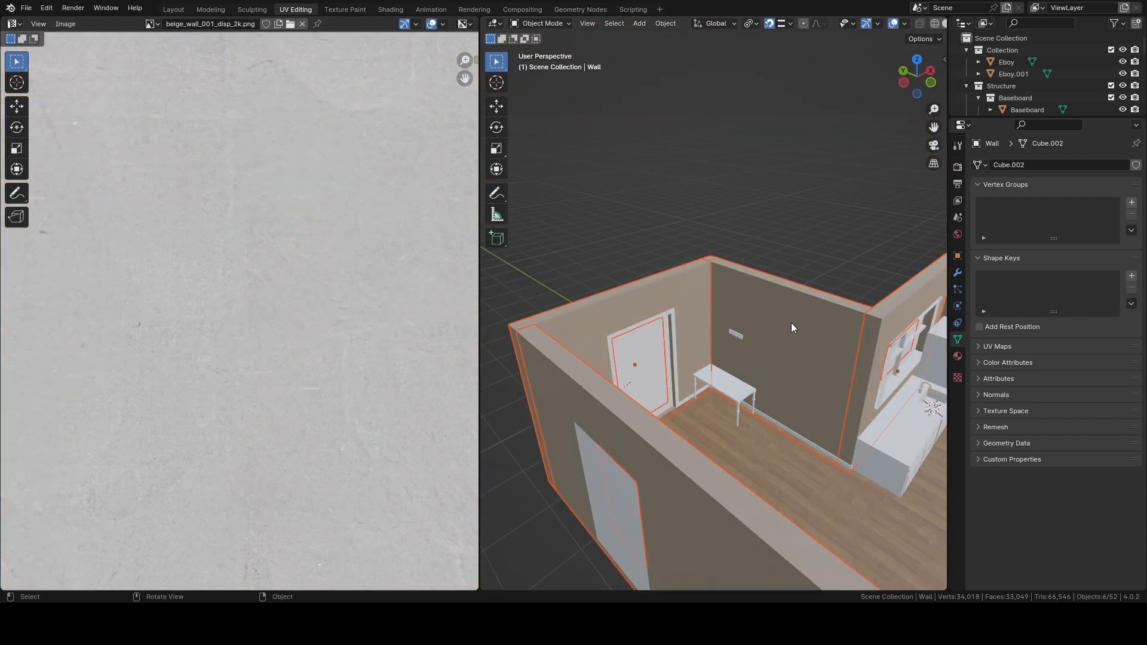
Step: Inspect the textured walls from all around the room, including the kitchen corner and the window wall
{"action": "middle_click_drag", "start_coordinate": [791, 324], "coordinate": [691, 365]}
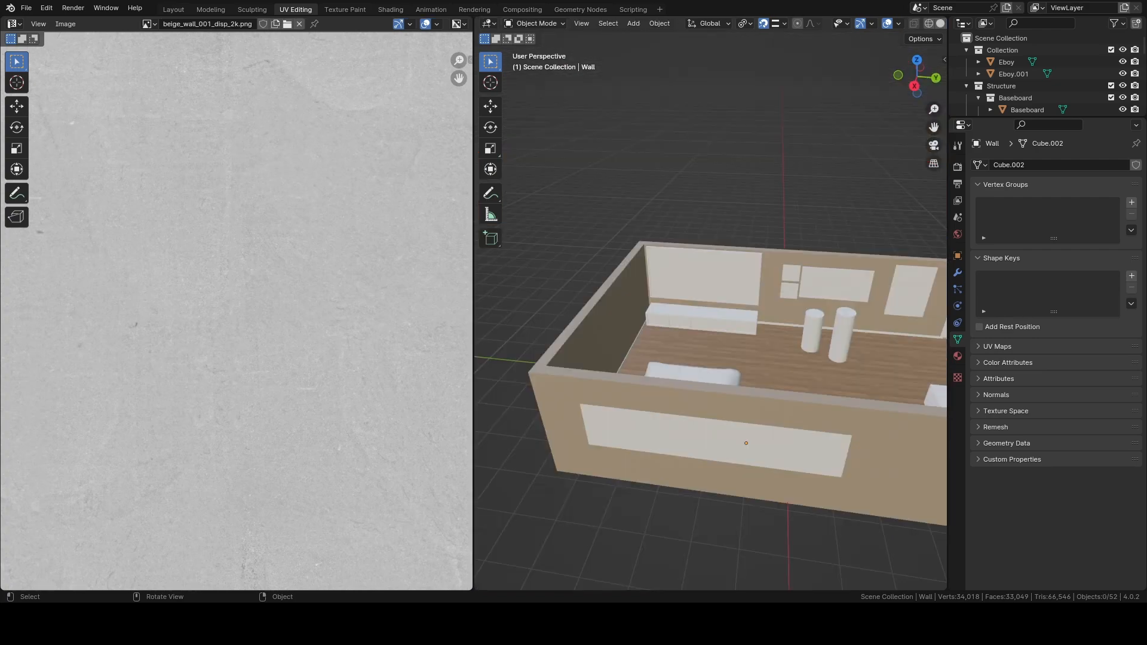
{"action": "middle_click_drag", "start_coordinate": [769, 406], "coordinate": [676, 352]}
{"action": "scroll", "coordinate": [675, 352], "scroll_direction": "up", "scroll_amount": 3}
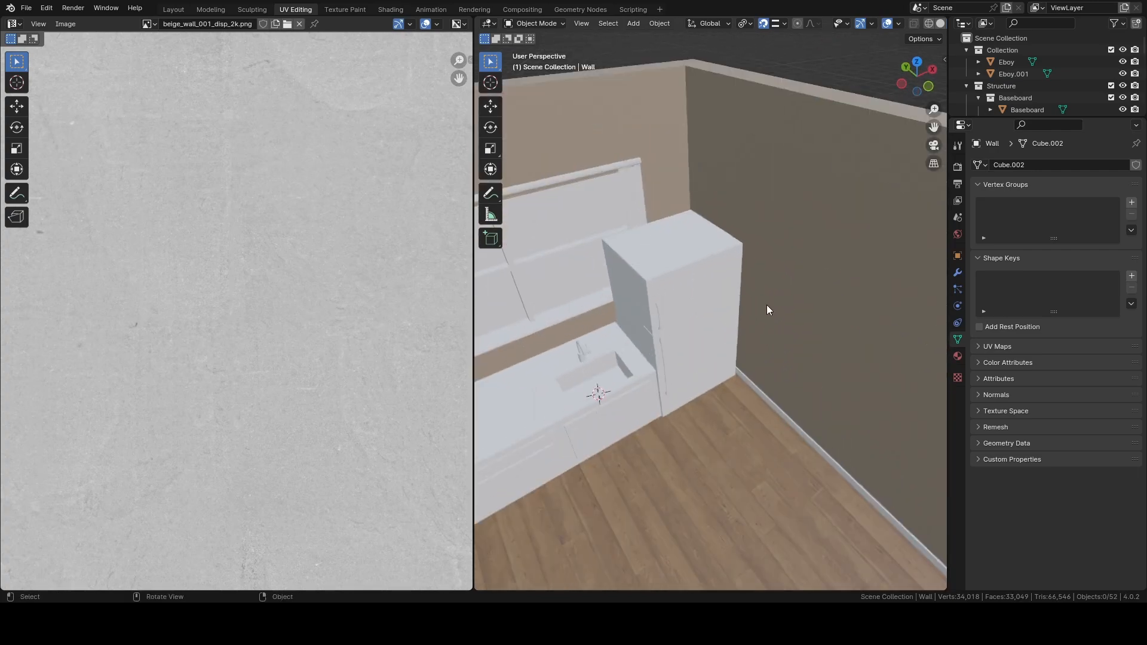
{"action": "left_click", "coordinate": [810, 306]}
{"action": "middle_click_drag", "start_coordinate": [810, 307], "coordinate": [753, 332]}
{"action": "scroll", "coordinate": [754, 332], "scroll_direction": "down", "scroll_amount": 5}
{"action": "middle_click_drag", "start_coordinate": [655, 370], "coordinate": [657, 317]}
{"action": "scroll", "coordinate": [670, 325], "scroll_direction": "down", "scroll_amount": 5}
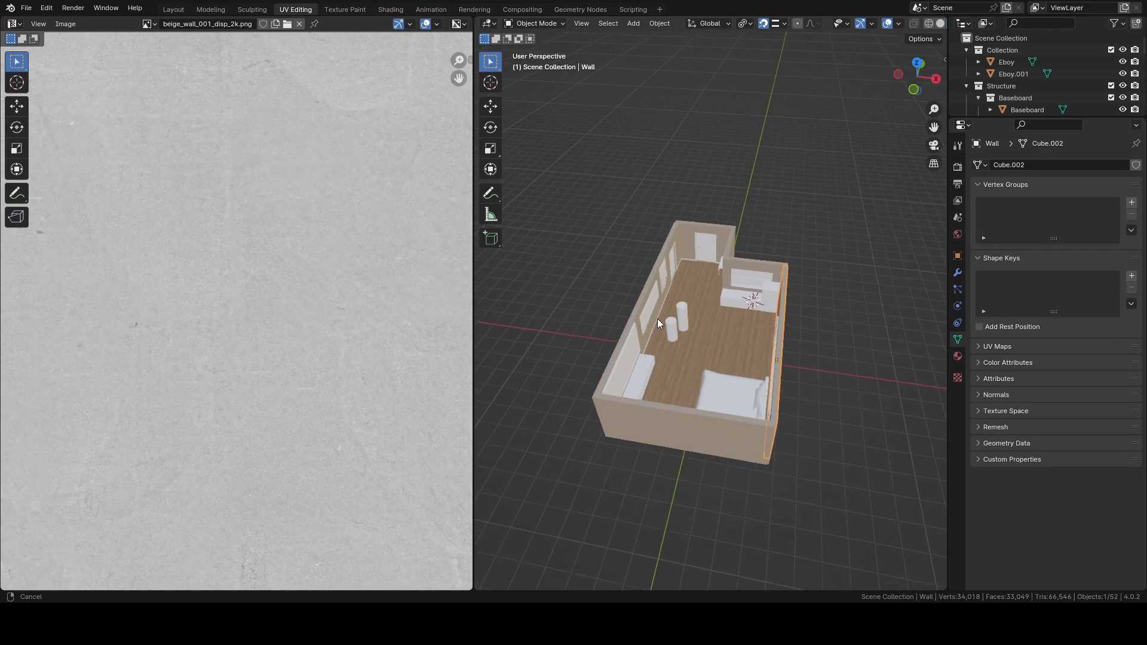
{"action": "scroll", "coordinate": [657, 317], "scroll_direction": "up", "scroll_amount": 6}
{"action": "middle_click_drag", "start_coordinate": [733, 348], "coordinate": [902, 377]}
{"action": "scroll", "coordinate": [751, 358], "scroll_direction": "down", "scroll_amount": 7}
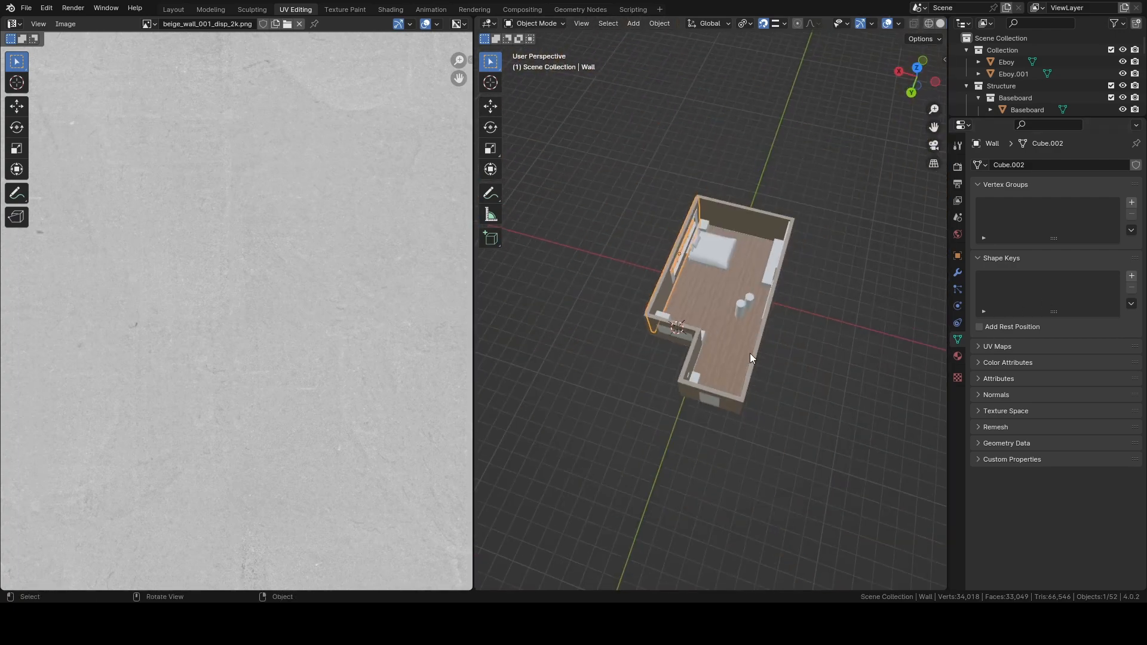
{"action": "middle_click_drag", "start_coordinate": [751, 353], "coordinate": [540, 351]}
{"action": "middle_click_drag", "start_coordinate": [756, 326], "coordinate": [680, 282], "text": "shift"}
{"action": "scroll", "coordinate": [713, 317], "scroll_direction": "up", "scroll_amount": 4}
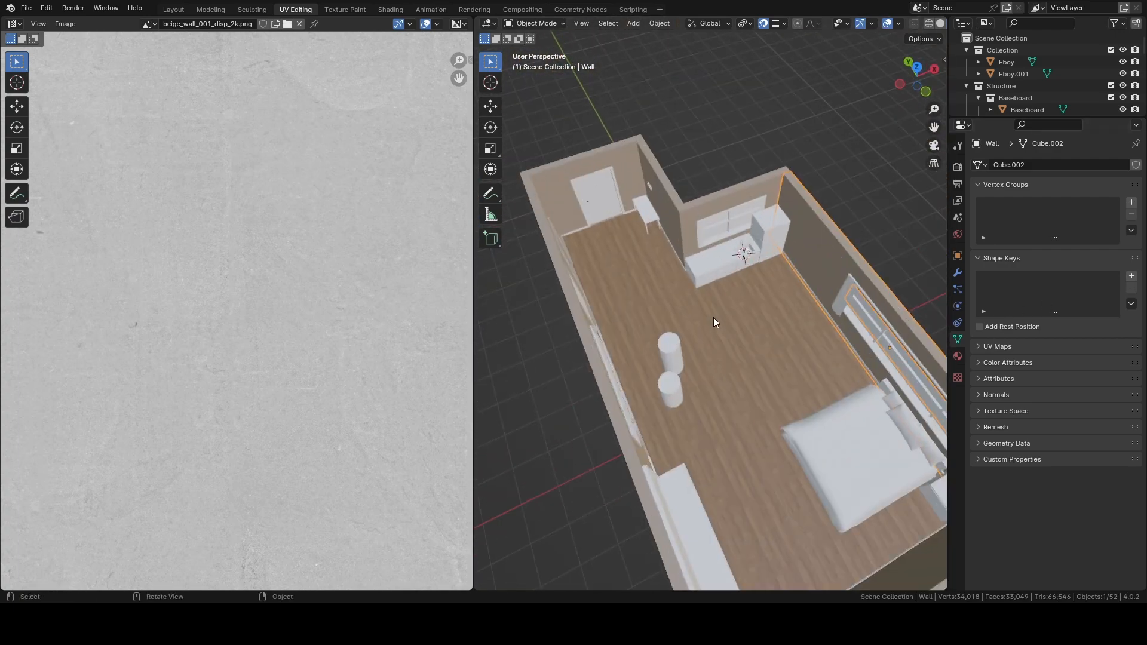
{"action": "left_click", "coordinate": [783, 160]}
{"action": "middle_click_drag", "start_coordinate": [776, 297], "coordinate": [738, 285]}
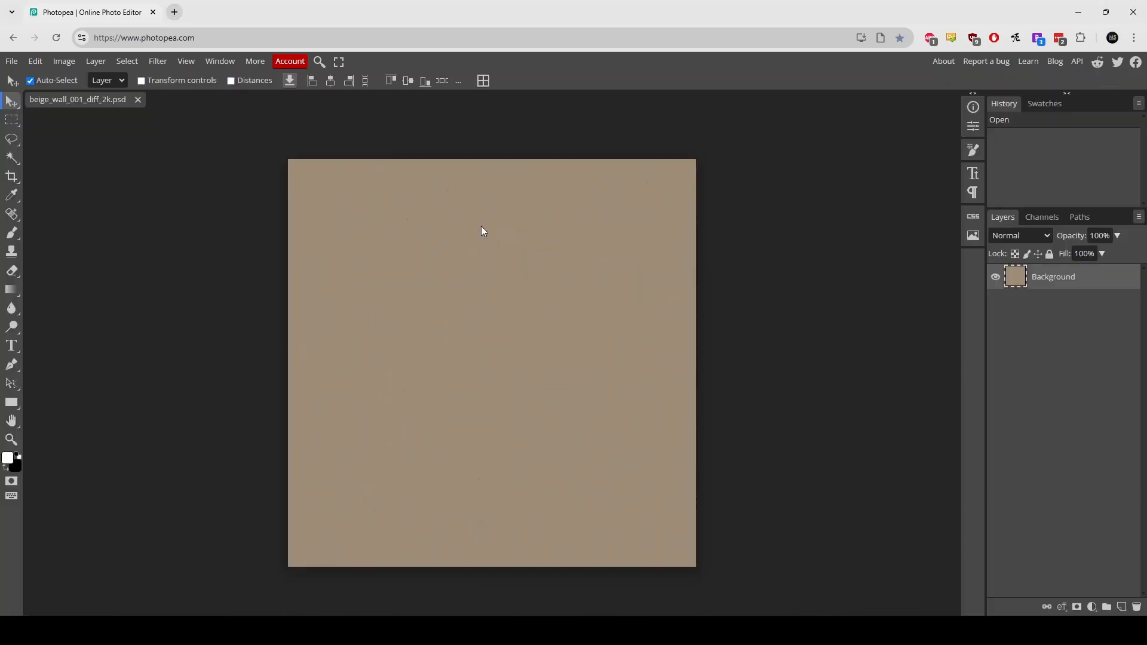
Step: Try shifting the texture's shadows with Color Balance to Cyan-Red -77, Magenta-Green 79 and more blue, then reset the adjustment
{"action": "left_click", "coordinate": [61, 62]}
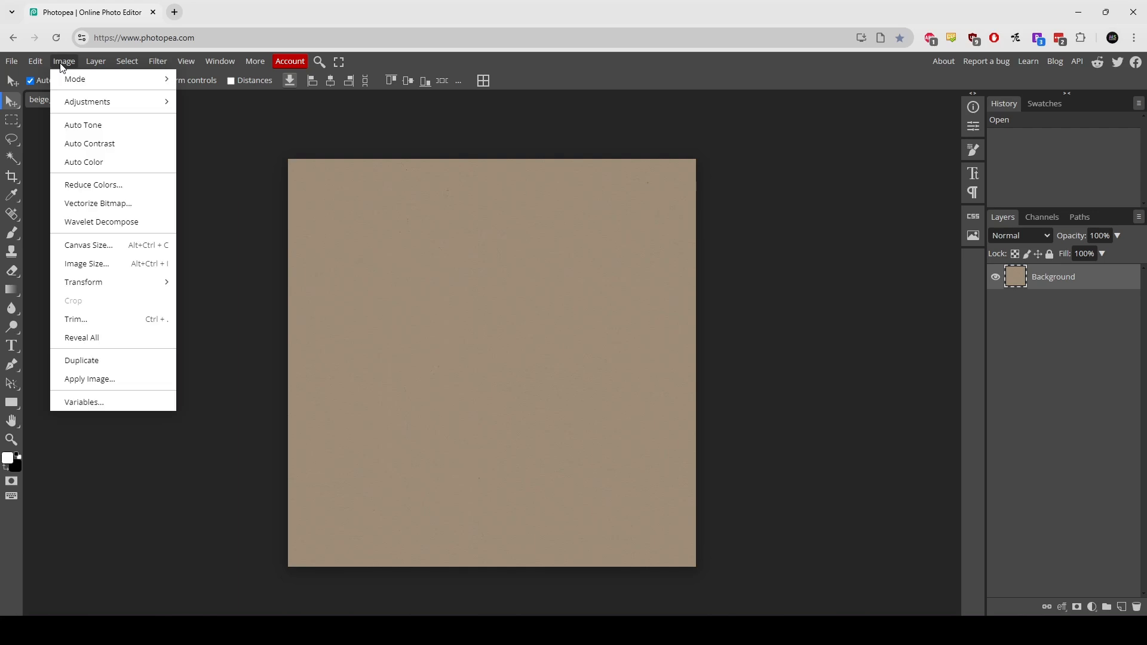
{"action": "mouse_move", "coordinate": [110, 106]}
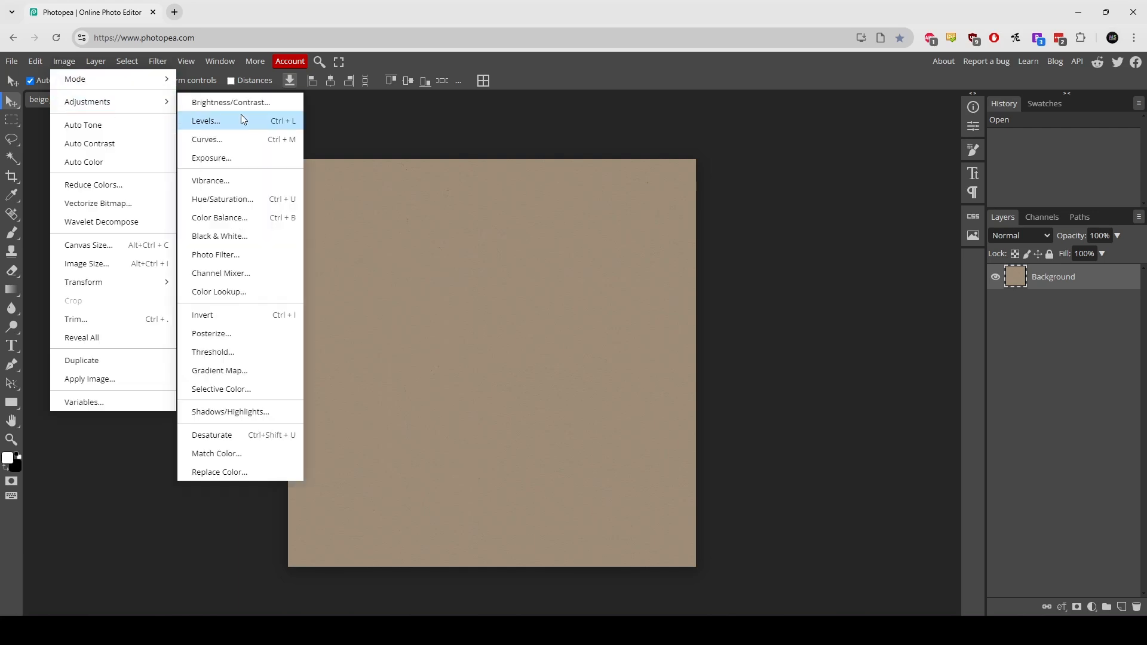
{"action": "left_click", "coordinate": [234, 218]}
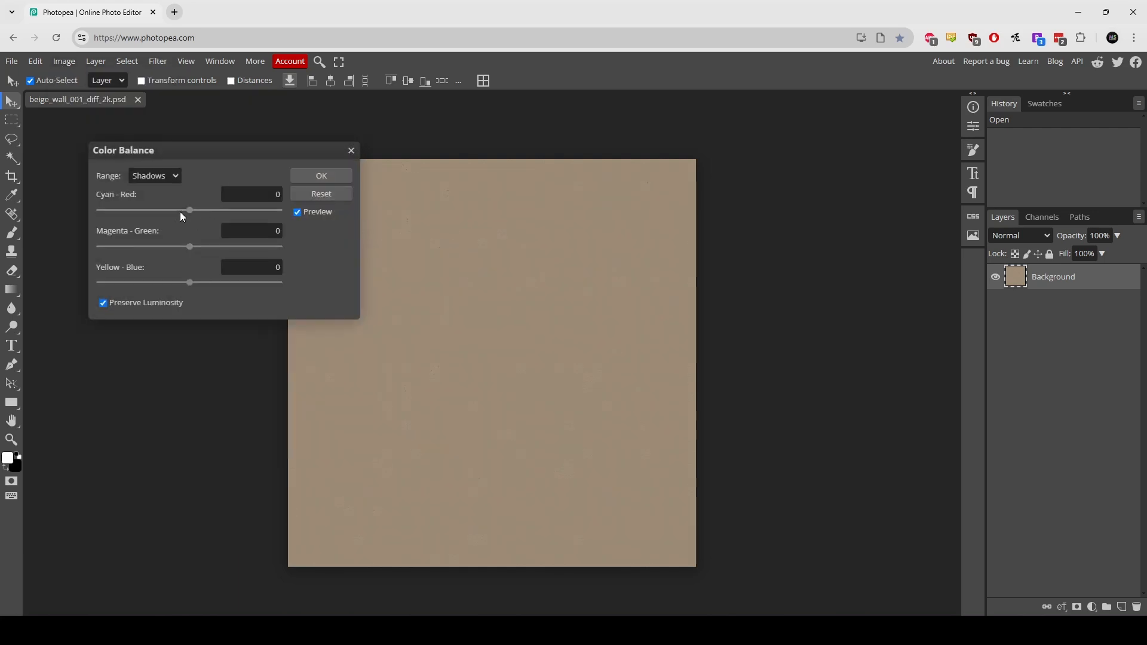
{"action": "left_click_drag", "start_coordinate": [189, 210], "coordinate": [121, 210]}
{"action": "left_click_drag", "start_coordinate": [189, 246], "coordinate": [259, 246]}
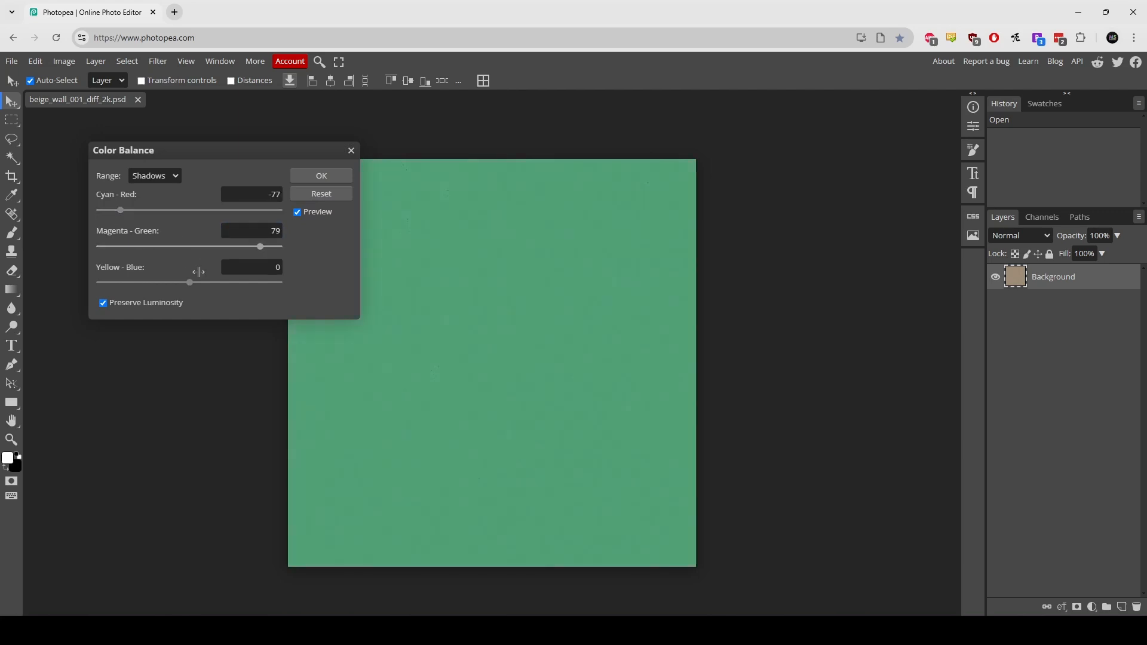
{"action": "left_click_drag", "start_coordinate": [190, 281], "coordinate": [256, 282]}
{"action": "left_click", "coordinate": [323, 194]}
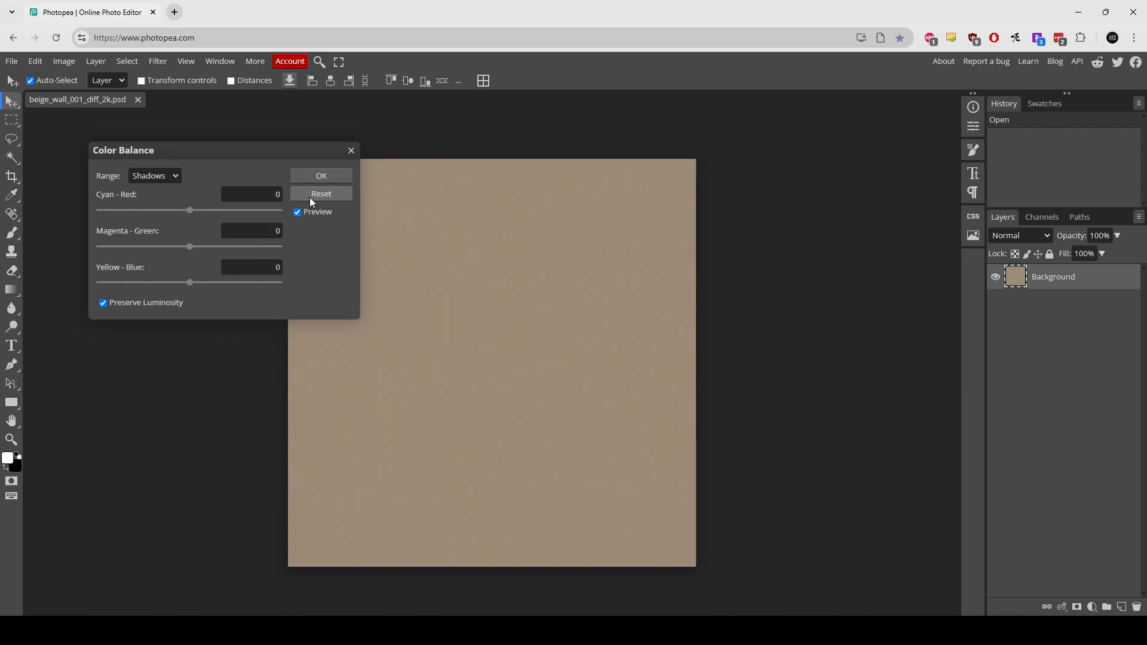
{"action": "left_click", "coordinate": [322, 177]}
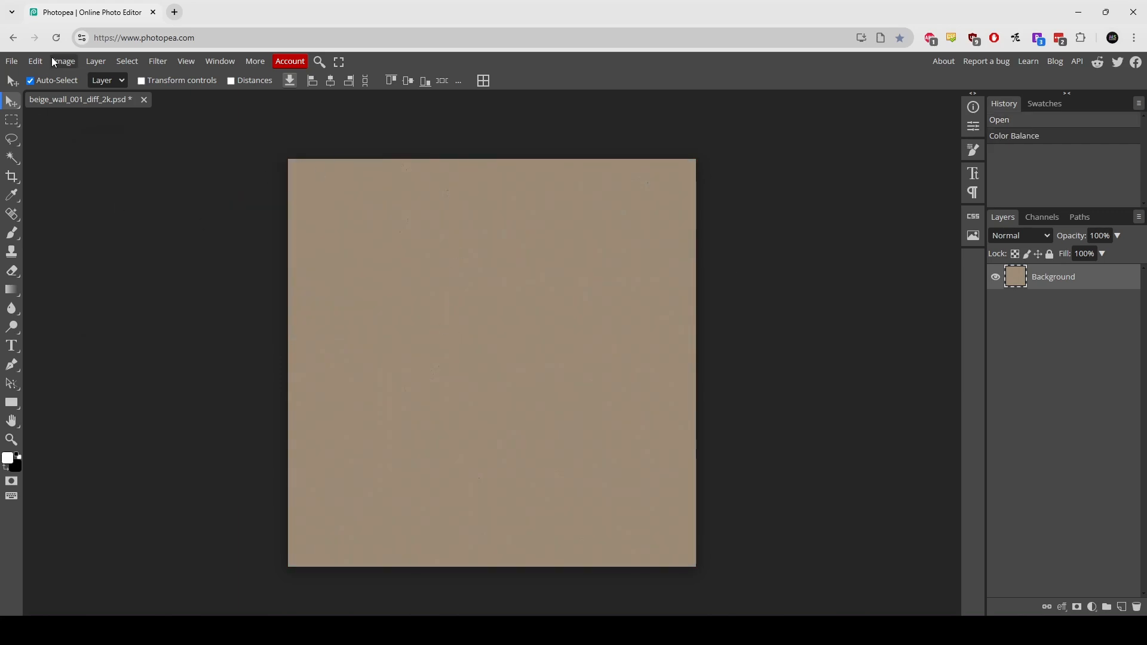
Step: Convert the beige wall texture to grey with the default Black & White adjustment
{"action": "left_click", "coordinate": [67, 60]}
{"action": "mouse_move", "coordinate": [105, 104]}
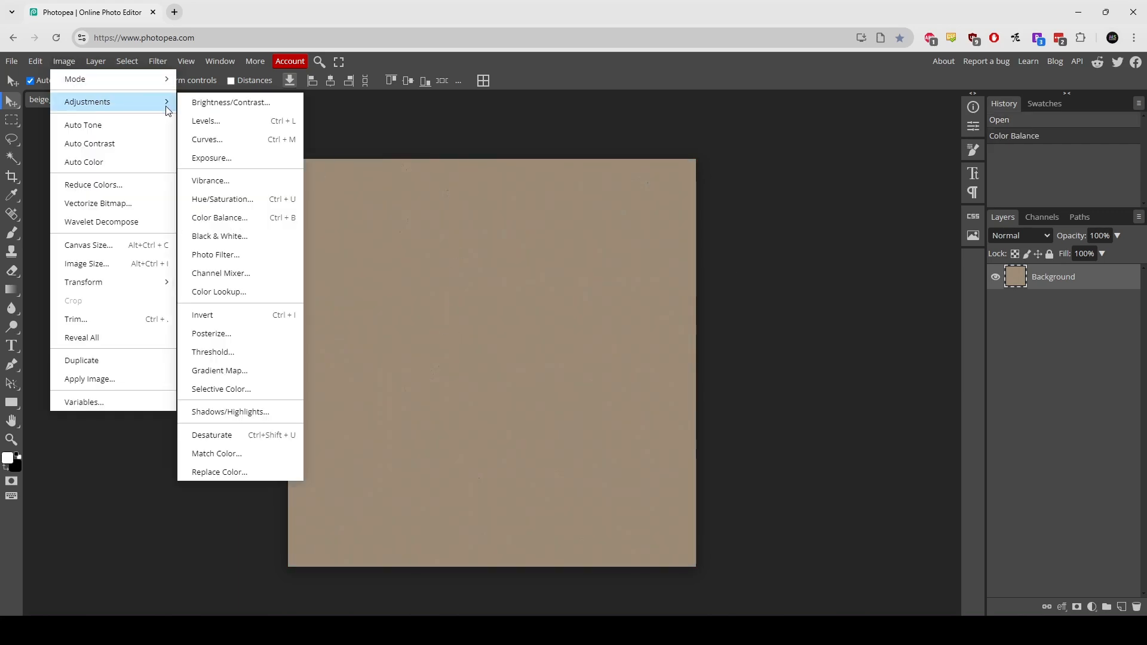
{"action": "left_click", "coordinate": [239, 238]}
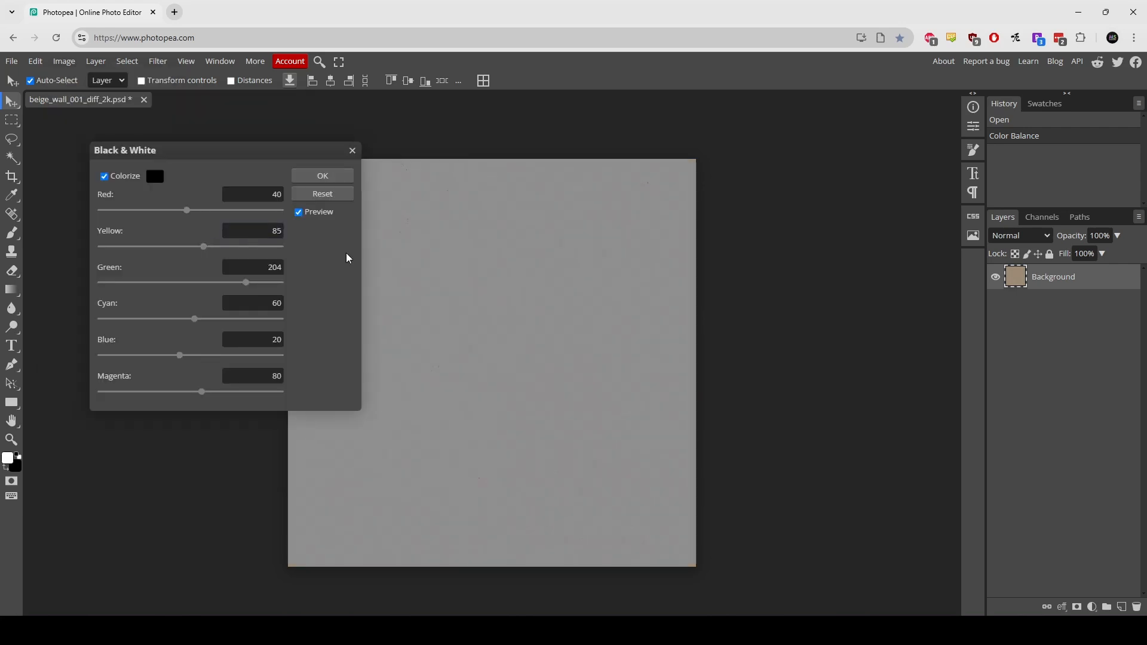
{"action": "left_click", "coordinate": [298, 173]}
Step: Brighten the grey texture to near white with Brightness/Contrast, raising brightness strongly and lowering contrast slightly
{"action": "left_click", "coordinate": [64, 61]}
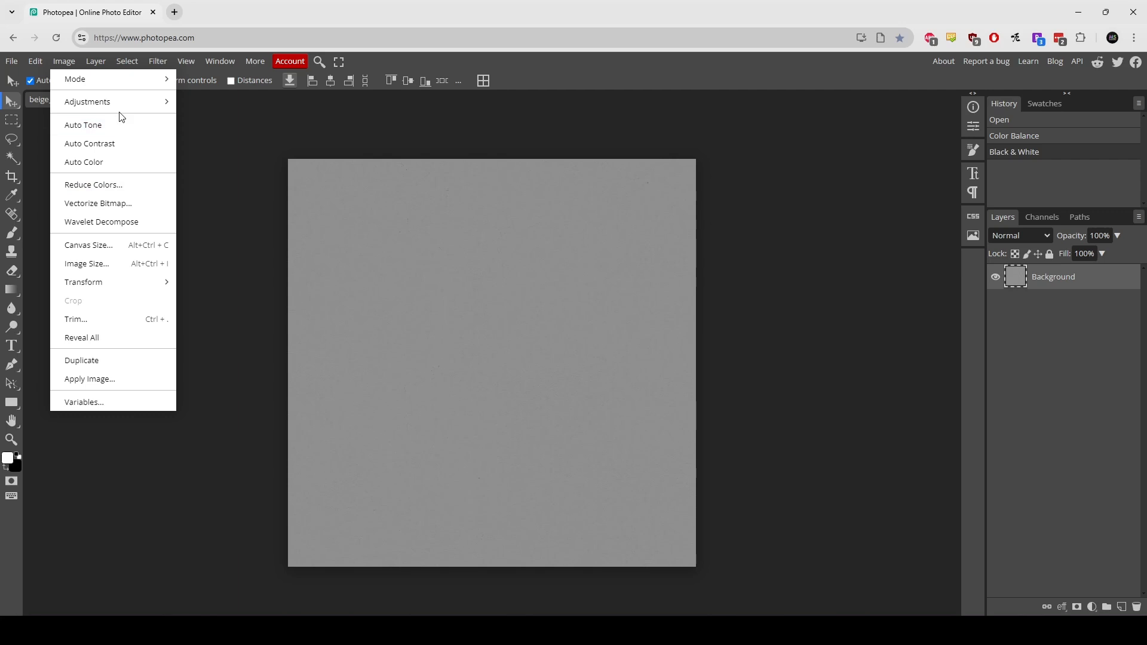
{"action": "mouse_move", "coordinate": [118, 100]}
{"action": "left_click", "coordinate": [225, 108]}
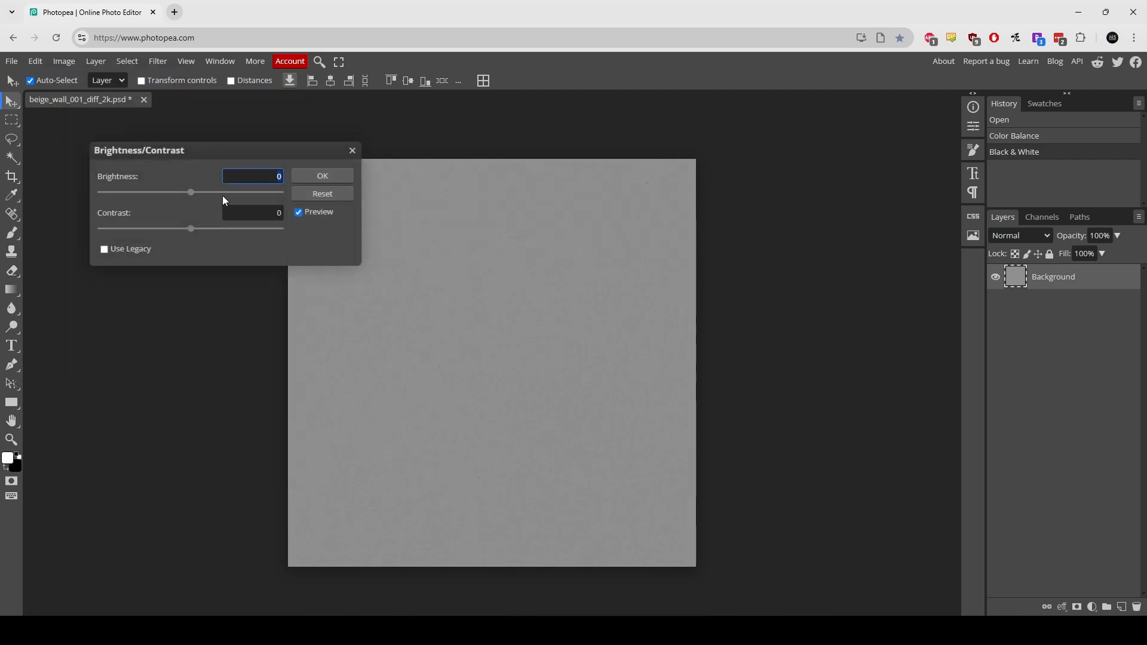
{"action": "left_click_drag", "start_coordinate": [191, 192], "coordinate": [266, 192]}
{"action": "left_click_drag", "start_coordinate": [191, 229], "coordinate": [172, 257]}
{"action": "left_click", "coordinate": [322, 176]}
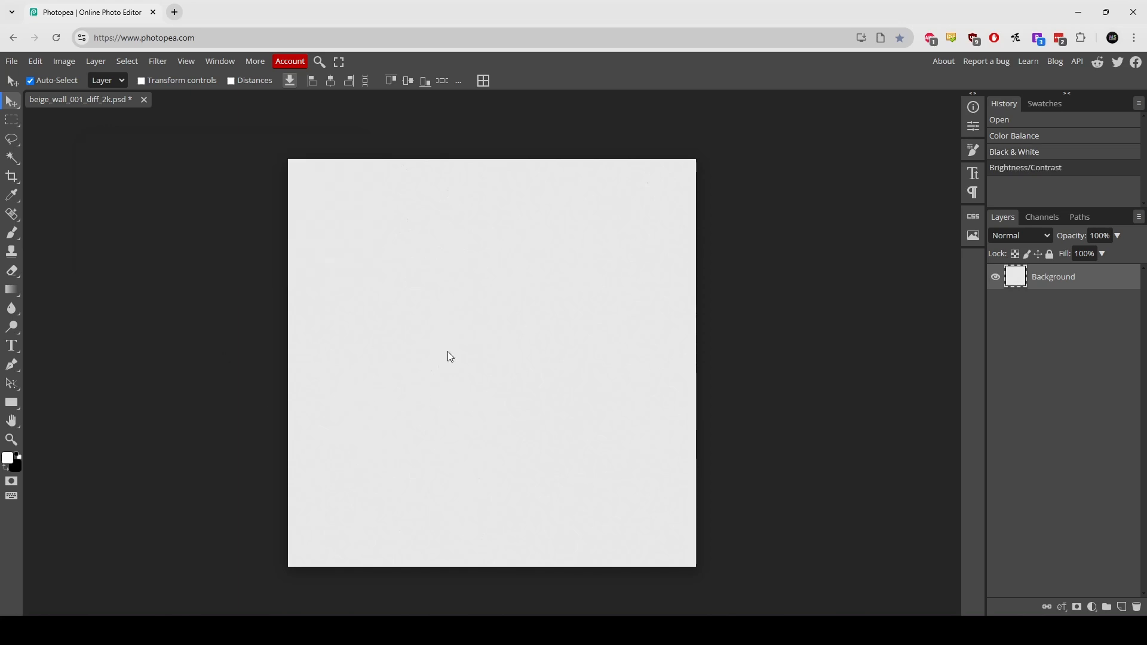
{"action": "scroll", "coordinate": [541, 320], "scroll_direction": "up", "scroll_amount": 3}
{"action": "scroll", "coordinate": [520, 325], "scroll_direction": "down", "scroll_amount": 4}
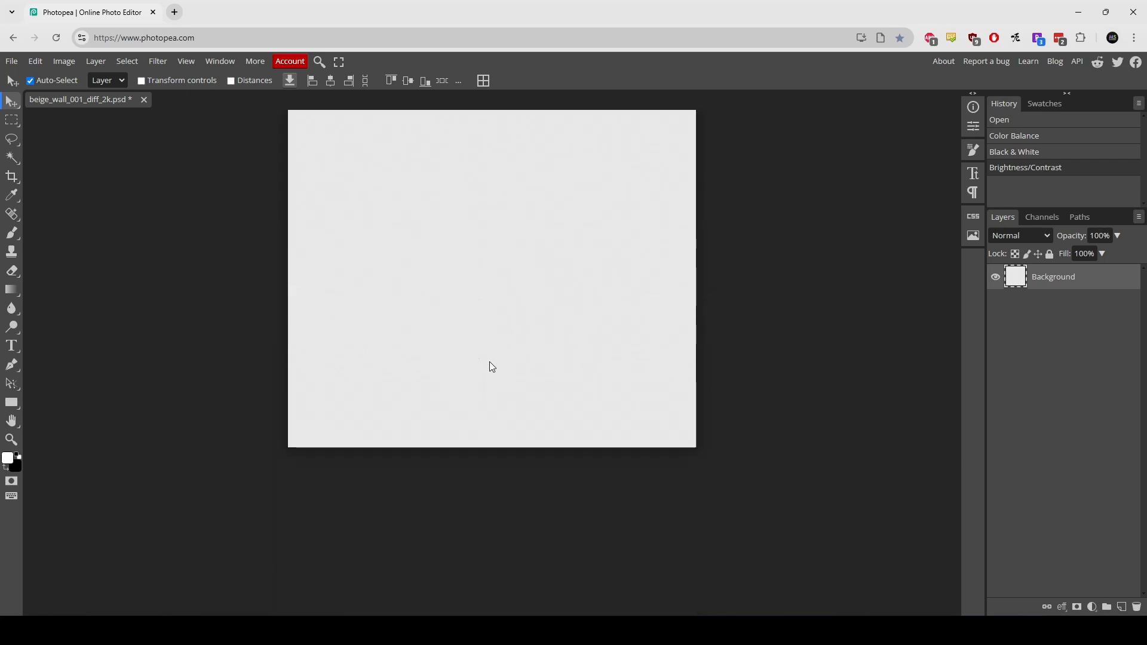
{"action": "scroll", "coordinate": [489, 365], "scroll_direction": "up", "scroll_amount": 1}
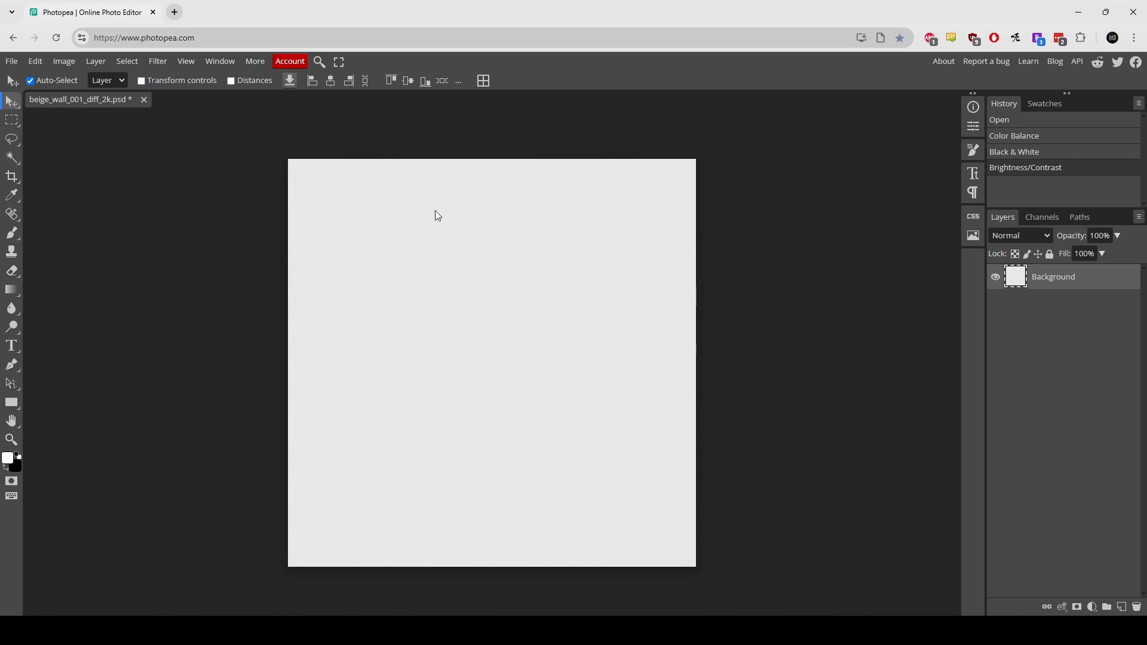
Step: Save the document and export the whitened texture as a 2048 px PNG named beige_wall_001_diff_2kWHITE
{"action": "key", "text": "ctrl+s"}
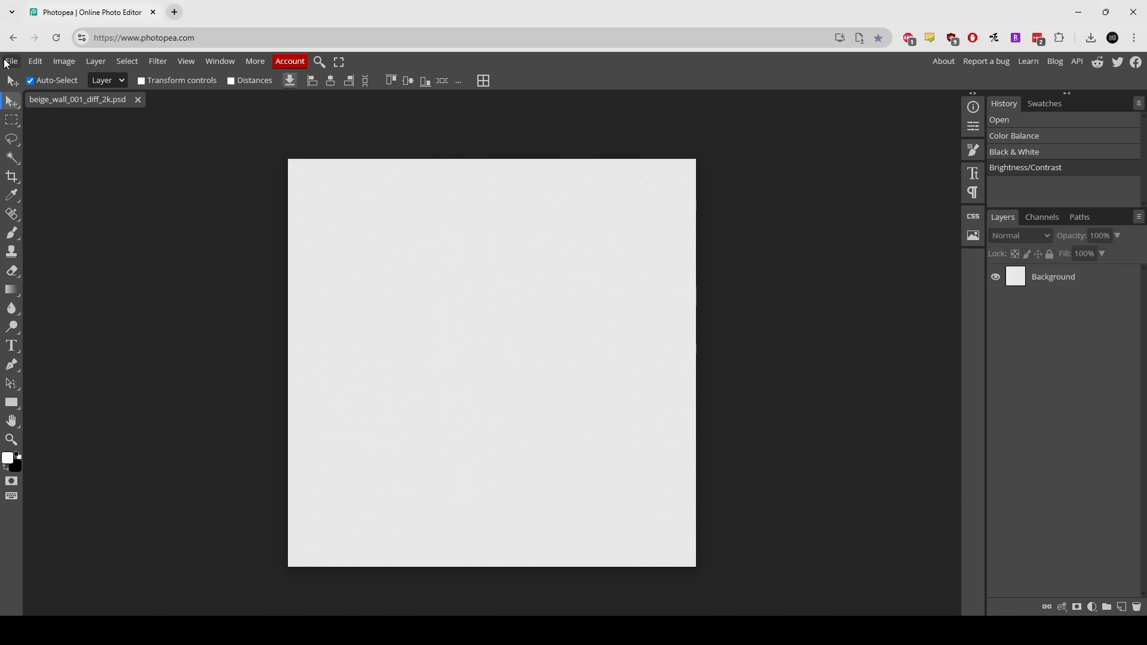
{"action": "left_click", "coordinate": [7, 61]}
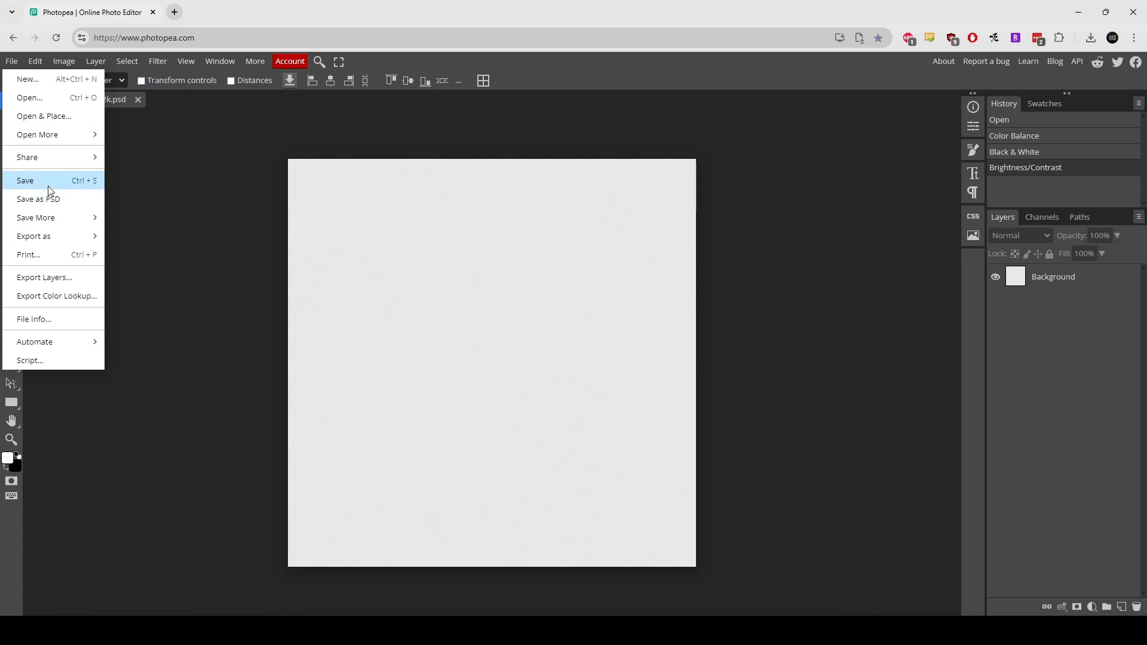
{"action": "mouse_move", "coordinate": [53, 238]}
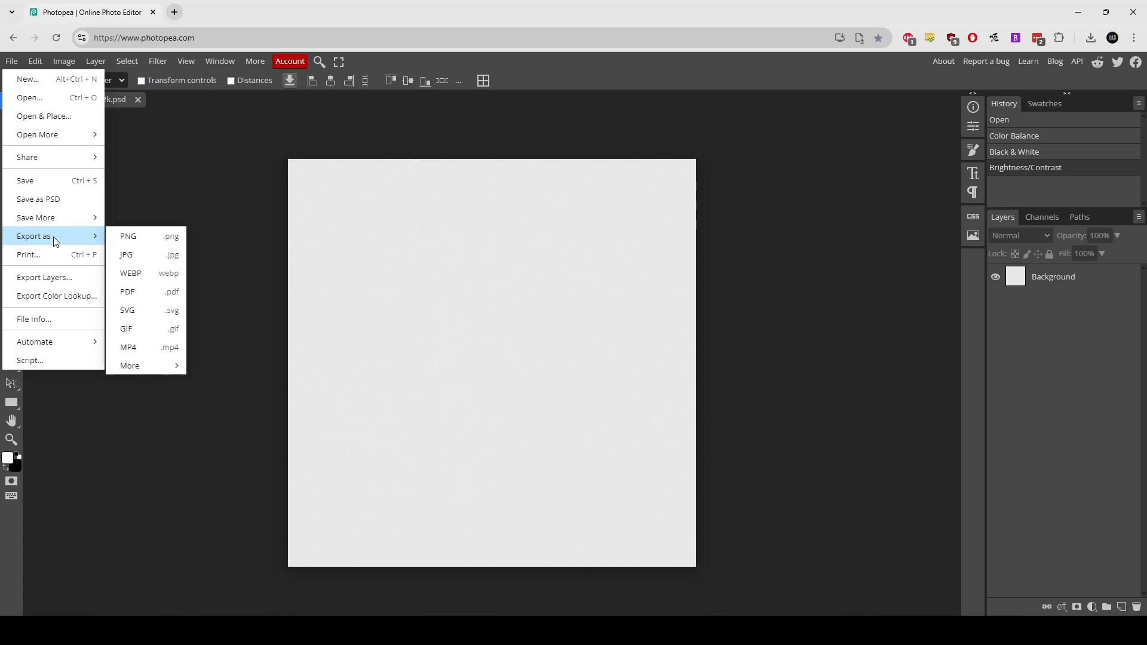
{"action": "left_click", "coordinate": [143, 244]}
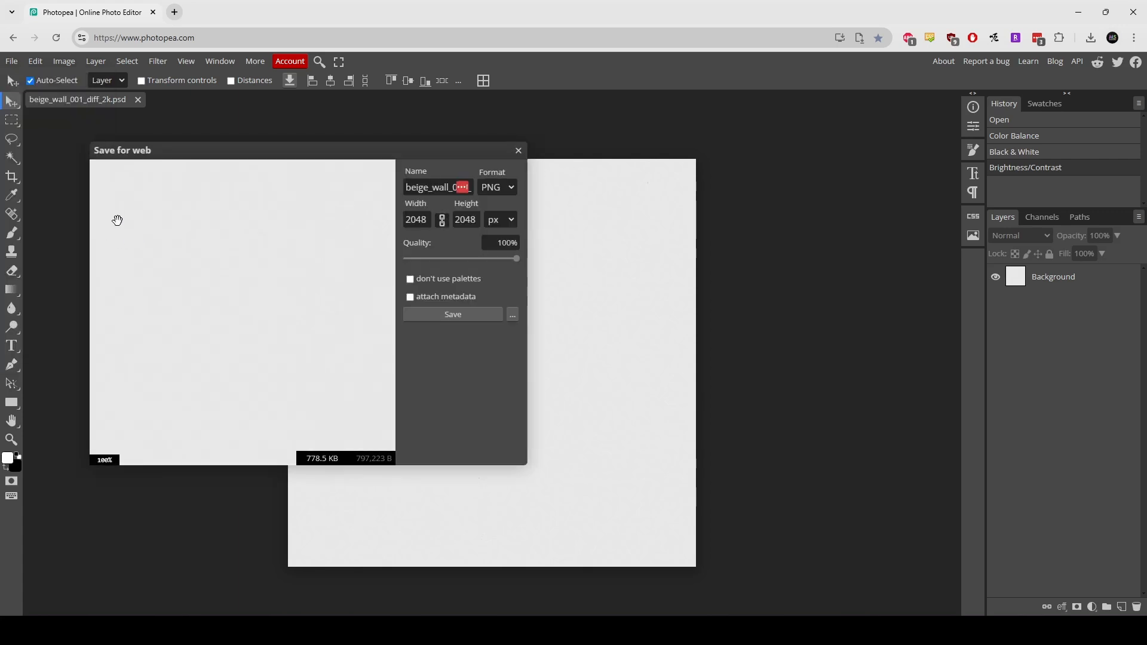
{"action": "left_click", "coordinate": [423, 187]}
{"action": "double_click", "coordinate": [423, 187]}
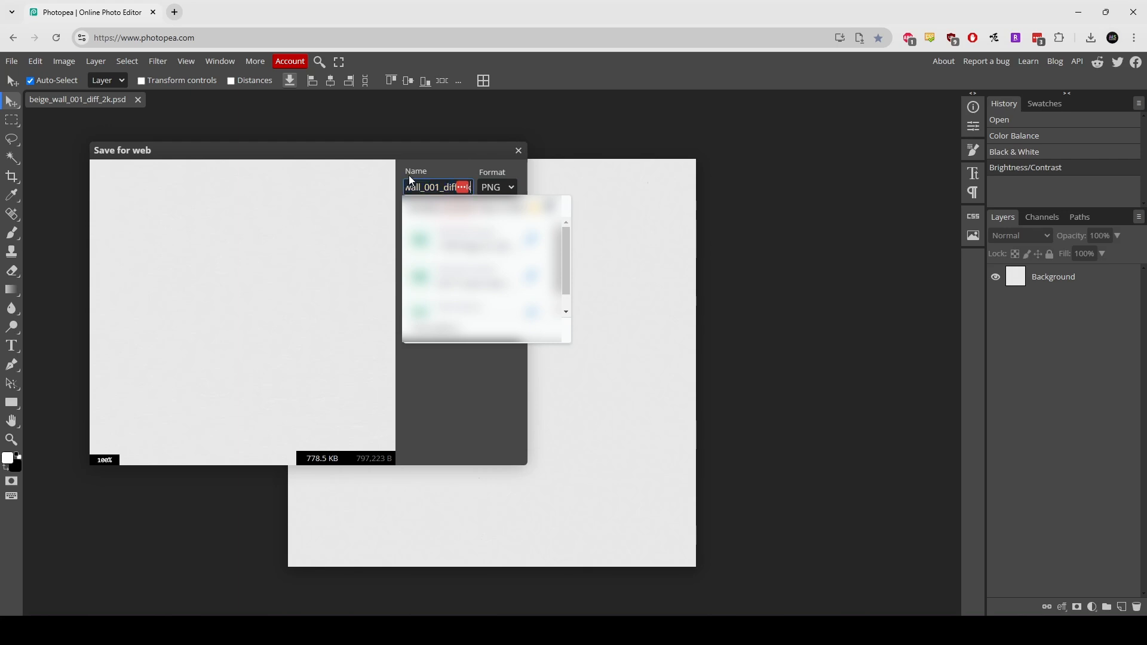
{"action": "type", "text": "WHITE"}
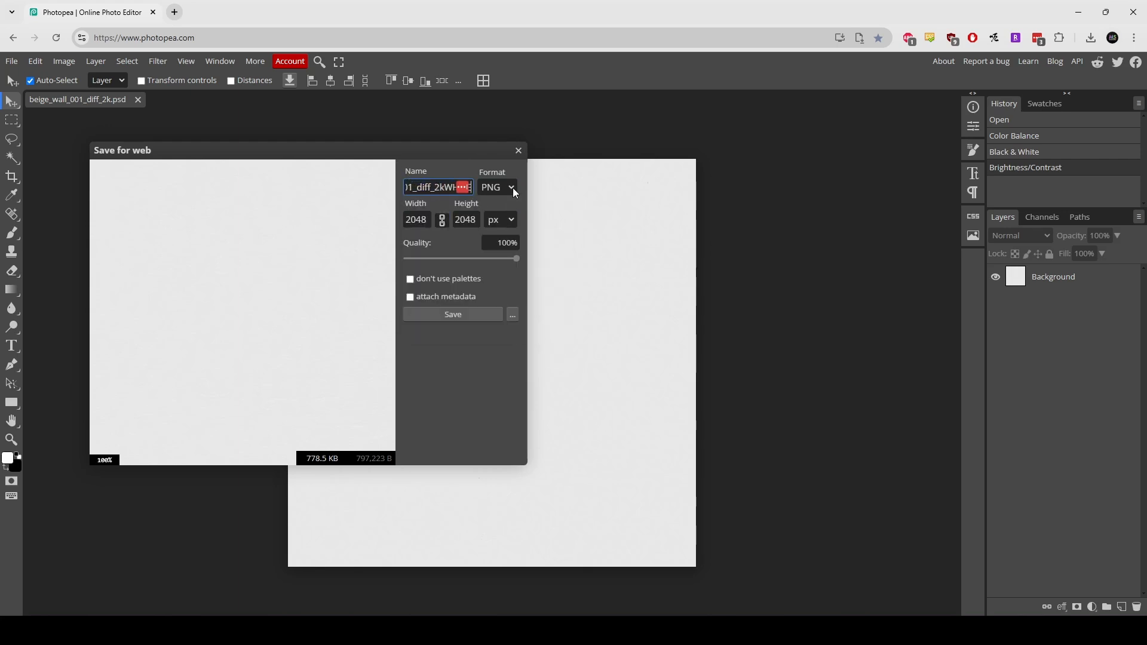
{"action": "left_click", "coordinate": [460, 317]}
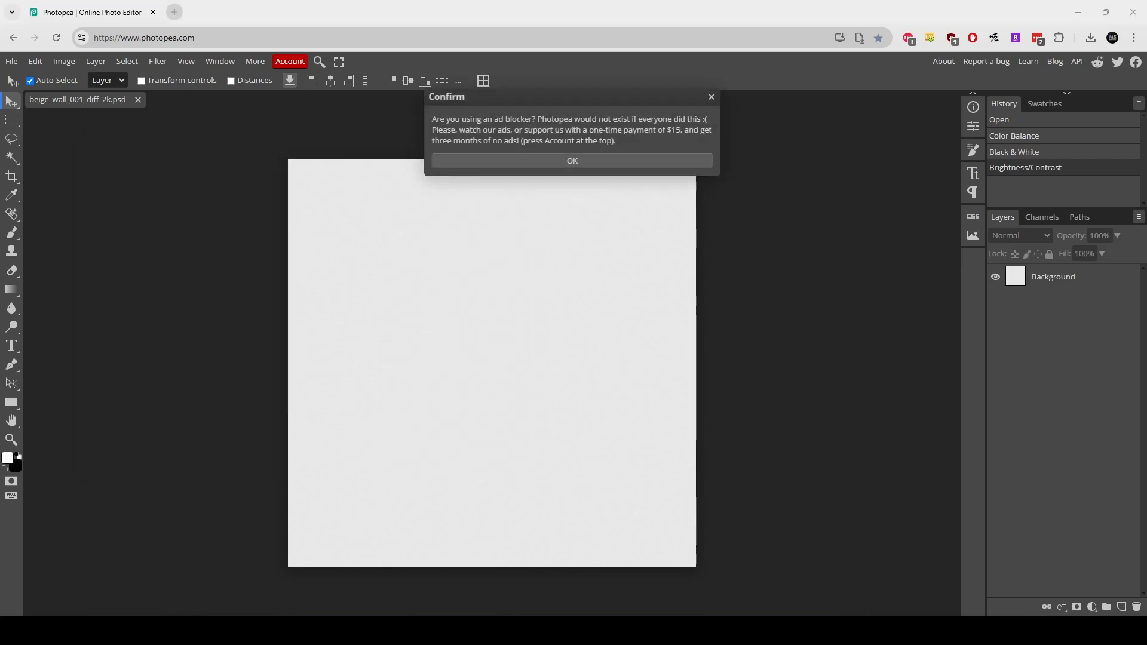
{"action": "left_click", "coordinate": [657, 162]}
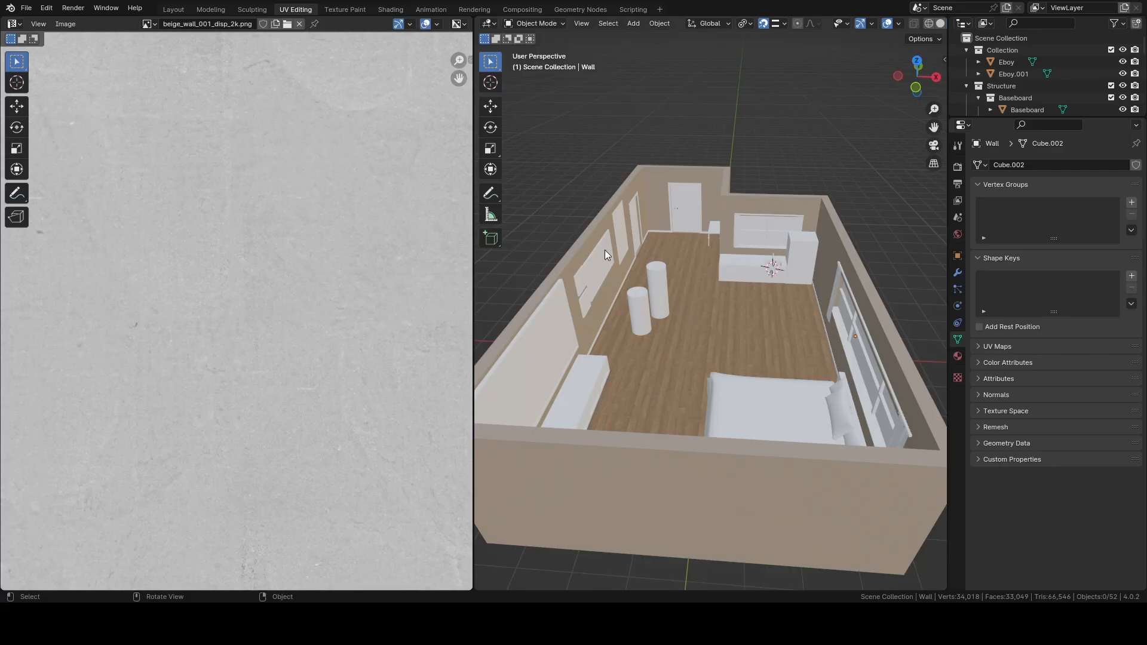
Step: Switch to Blender's Shading workspace and replace the Wall material's Base Color image with the exported white texture
{"action": "scroll", "coordinate": [605, 250], "scroll_direction": "up", "scroll_amount": 4}
{"action": "middle_click_drag", "start_coordinate": [604, 250], "coordinate": [833, 256]}
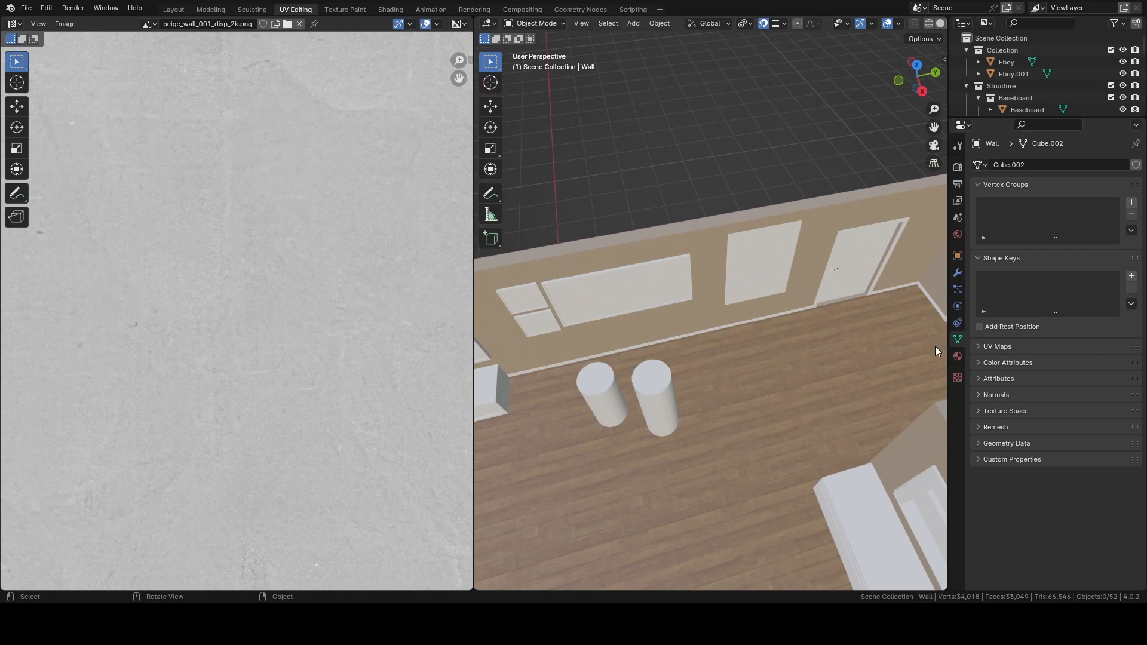
{"action": "left_click", "coordinate": [957, 355]}
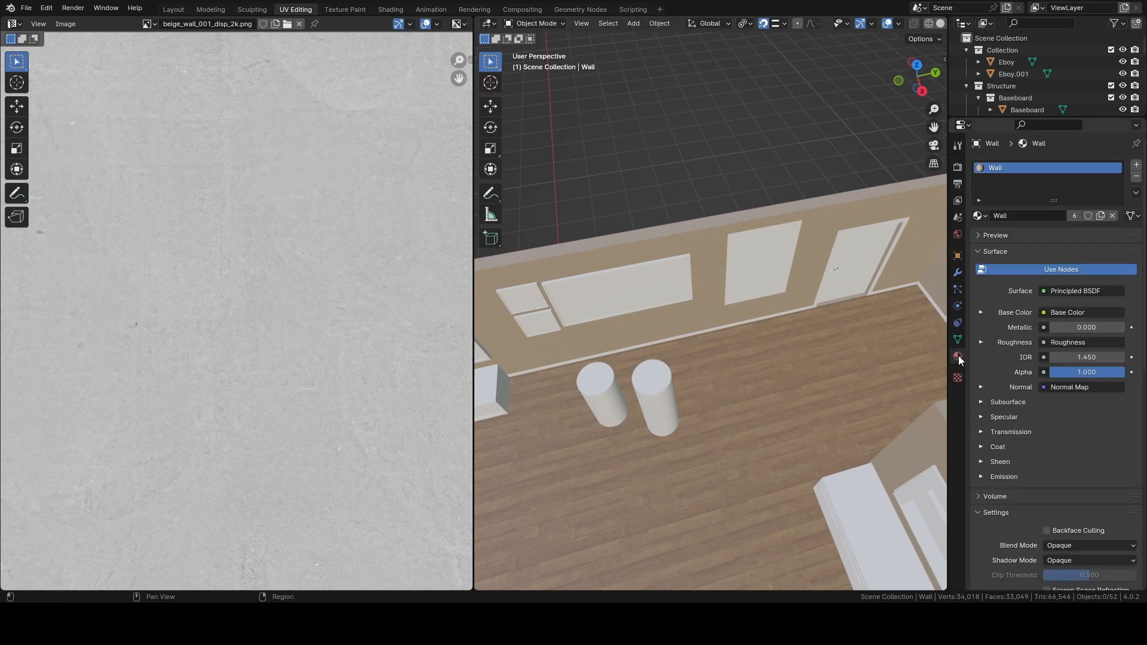
{"action": "left_click", "coordinate": [392, 10]}
{"action": "scroll", "coordinate": [539, 382], "scroll_direction": "up", "scroll_amount": 3}
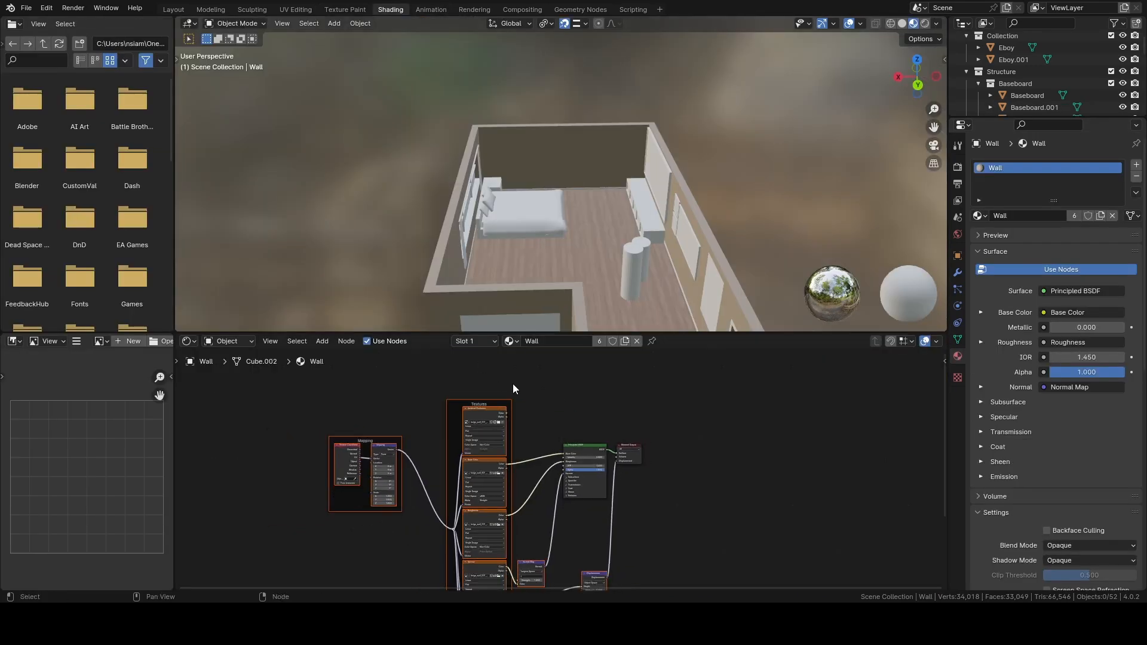
{"action": "middle_click_drag", "start_coordinate": [559, 399], "coordinate": [585, 323], "text": "shift"}
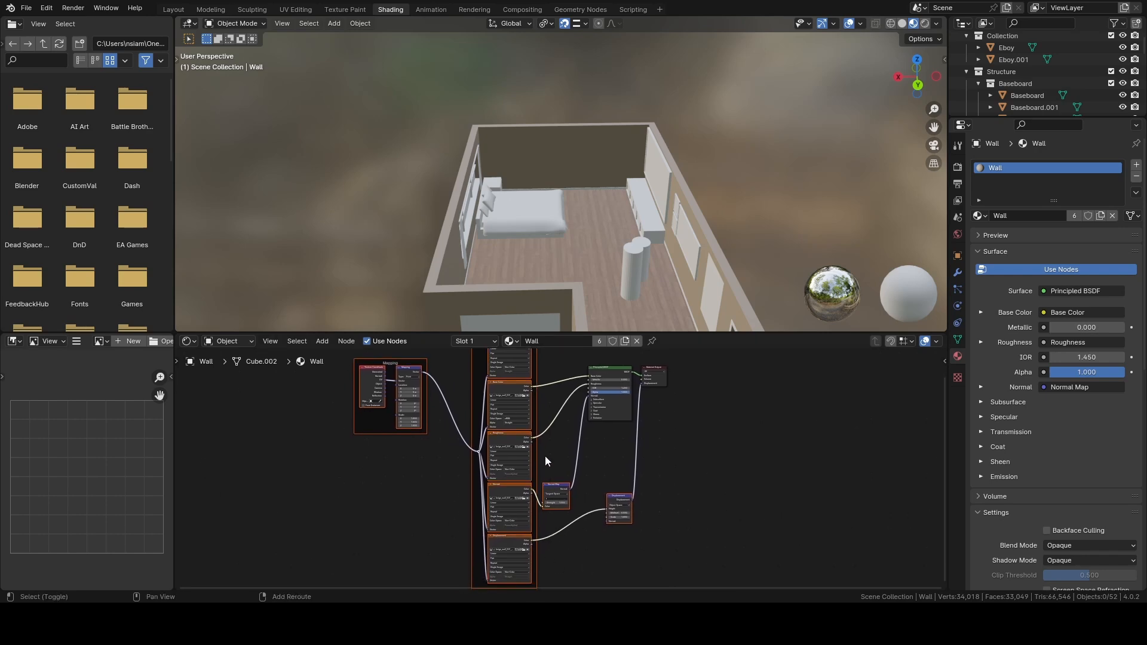
{"action": "middle_click_drag", "start_coordinate": [553, 450], "coordinate": [612, 467], "text": "shift"}
{"action": "scroll", "coordinate": [556, 505], "scroll_direction": "up", "scroll_amount": 6}
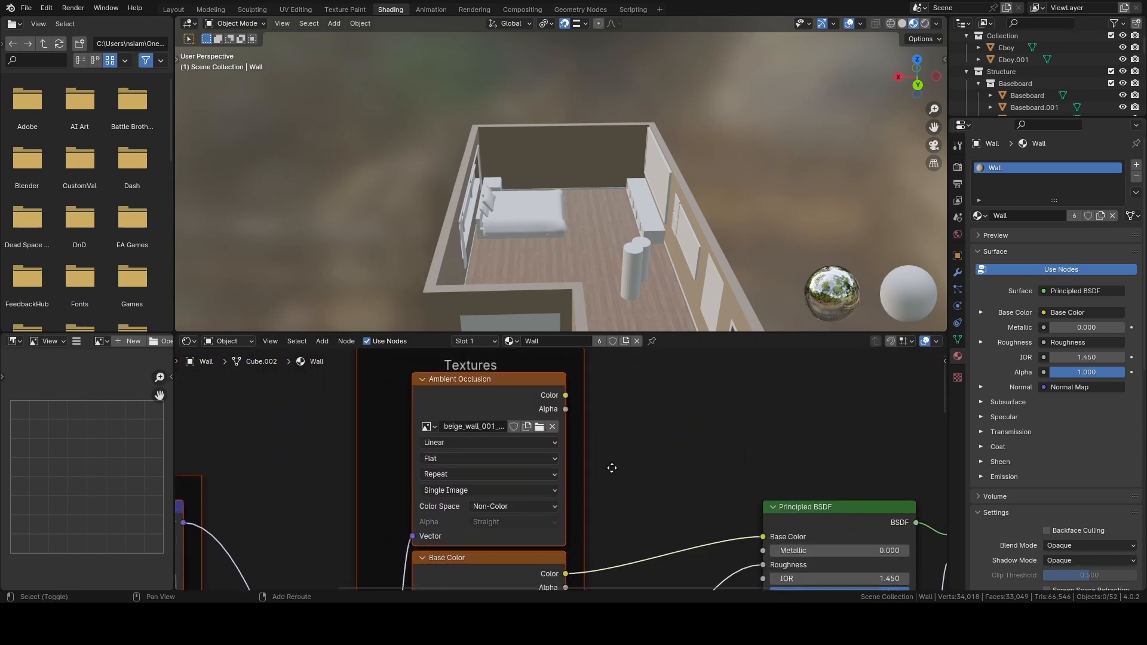
{"action": "middle_click_drag", "start_coordinate": [619, 514], "coordinate": [656, 359]}
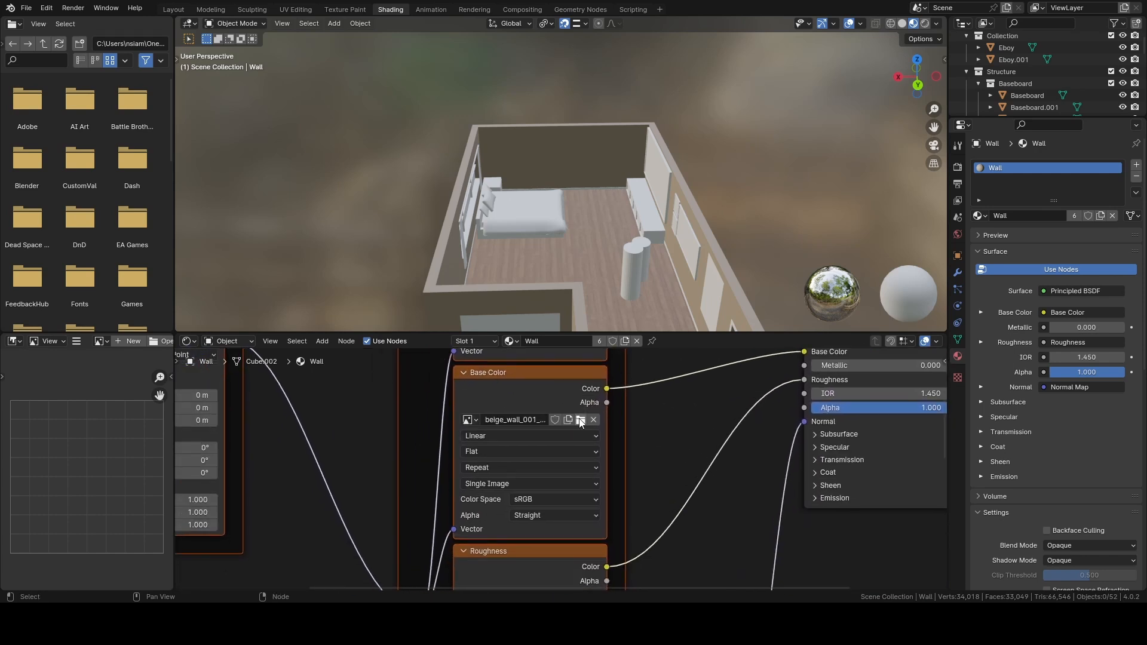
{"action": "left_click", "coordinate": [580, 422]}
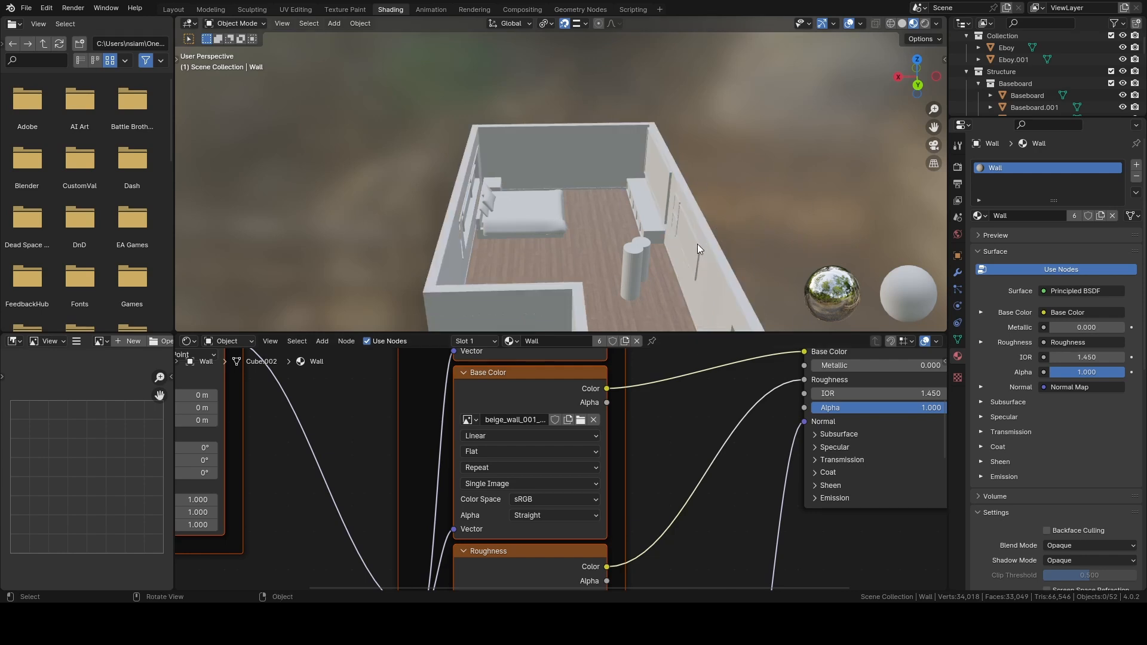
Step: Inspect the whitened walls from outside and above the room, and return to the Layout workspace
{"action": "middle_click_drag", "start_coordinate": [717, 322], "coordinate": [622, 305]}
{"action": "middle_click_drag", "start_coordinate": [621, 127], "coordinate": [713, 185], "text": "shift"}
{"action": "scroll", "coordinate": [596, 190], "scroll_direction": "down", "scroll_amount": 8}
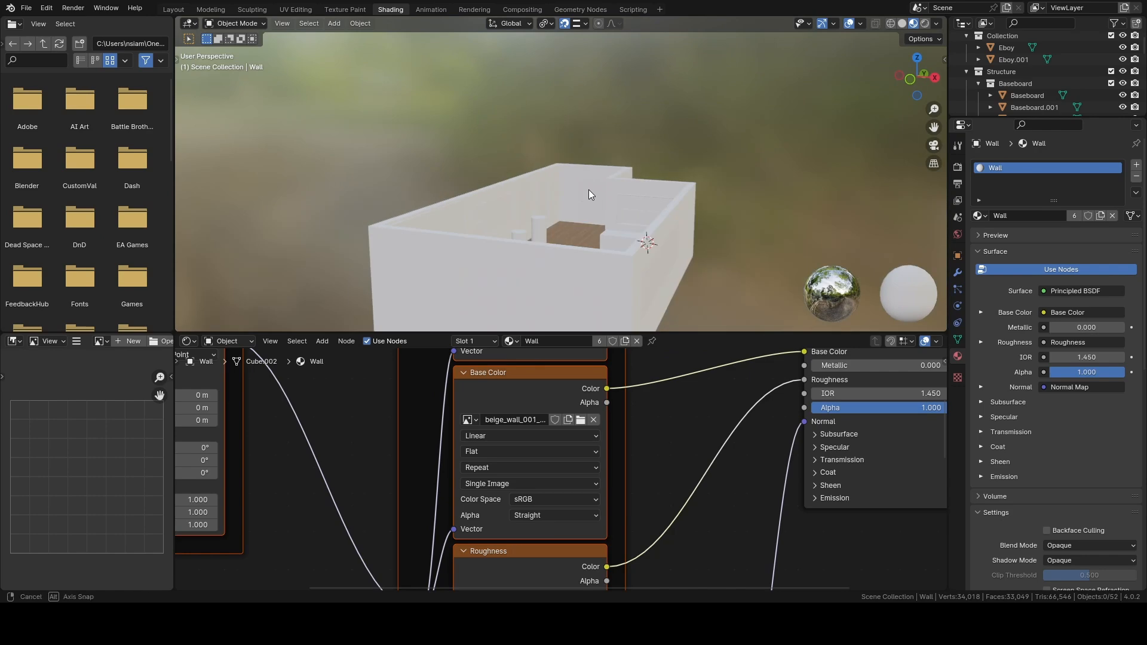
{"action": "middle_click_drag", "start_coordinate": [589, 189], "coordinate": [635, 154]}
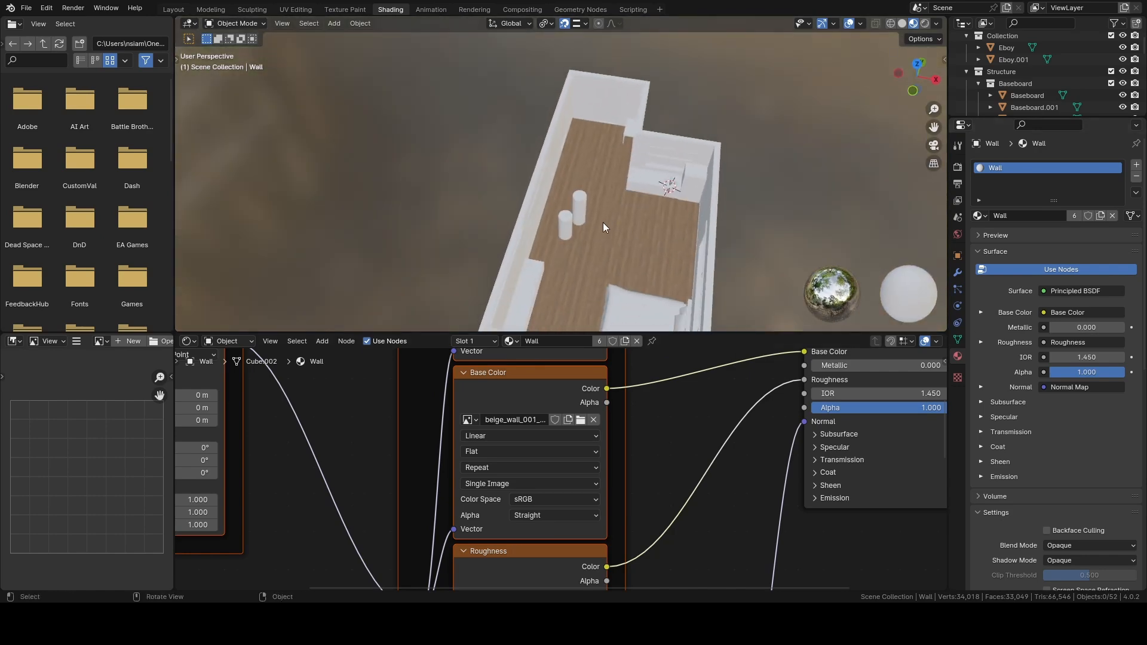
{"action": "left_click", "coordinate": [173, 9]}
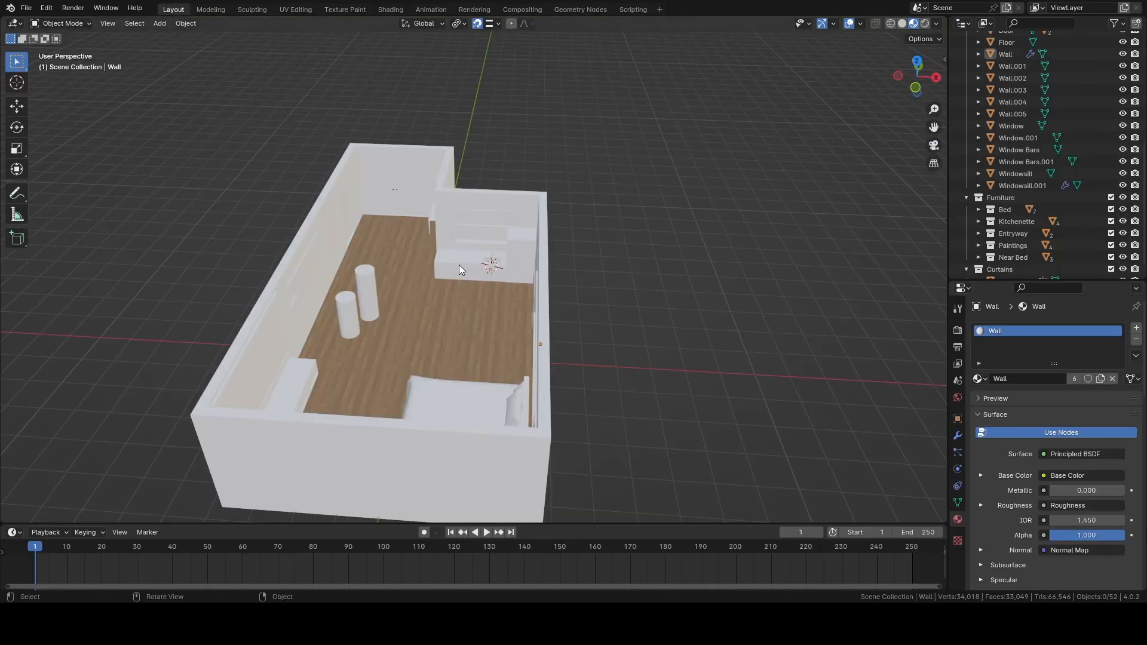
Step: Examine the kitchen sink and the window curtains up close, selecting each to check whether it has a material
{"action": "middle_click_drag", "start_coordinate": [458, 264], "coordinate": [503, 240]}
{"action": "scroll", "coordinate": [520, 254], "scroll_direction": "up", "scroll_amount": 10}
{"action": "middle_click_drag", "start_coordinate": [705, 269], "coordinate": [554, 263], "text": "shift"}
{"action": "middle_click_drag", "start_coordinate": [621, 239], "coordinate": [473, 295]}
{"action": "scroll", "coordinate": [382, 327], "scroll_direction": "up", "scroll_amount": 5}
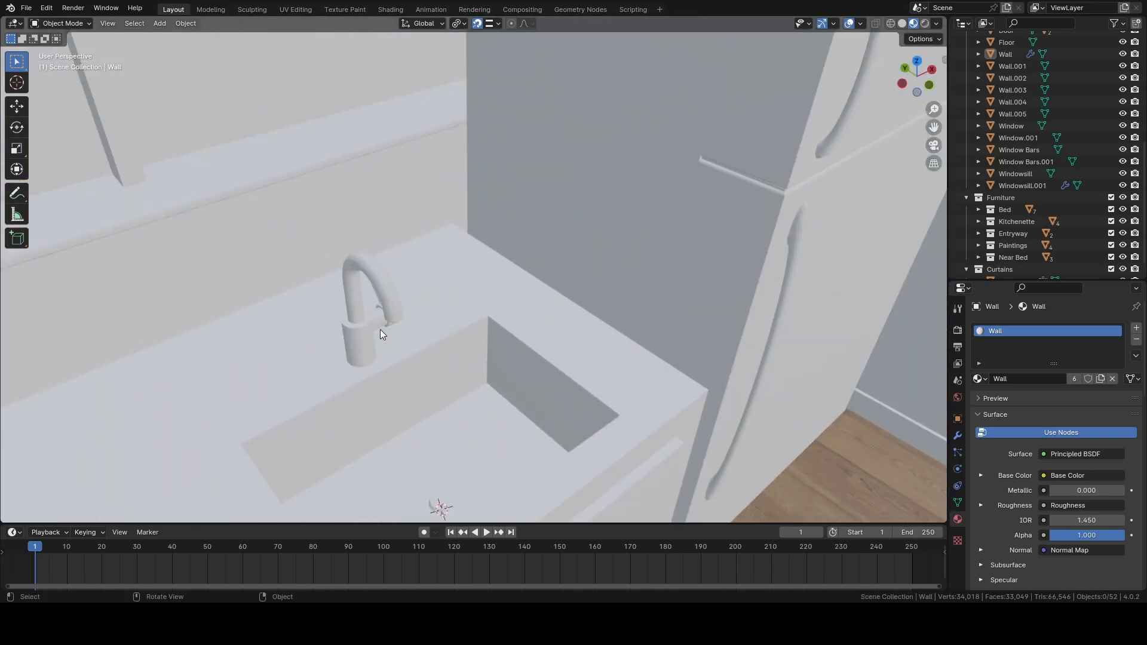
{"action": "left_click", "coordinate": [362, 321]}
{"action": "middle_click_drag", "start_coordinate": [361, 321], "coordinate": [395, 311]}
{"action": "scroll", "coordinate": [477, 312], "scroll_direction": "down", "scroll_amount": 5}
{"action": "middle_click_drag", "start_coordinate": [716, 251], "coordinate": [343, 343], "text": "shift"}
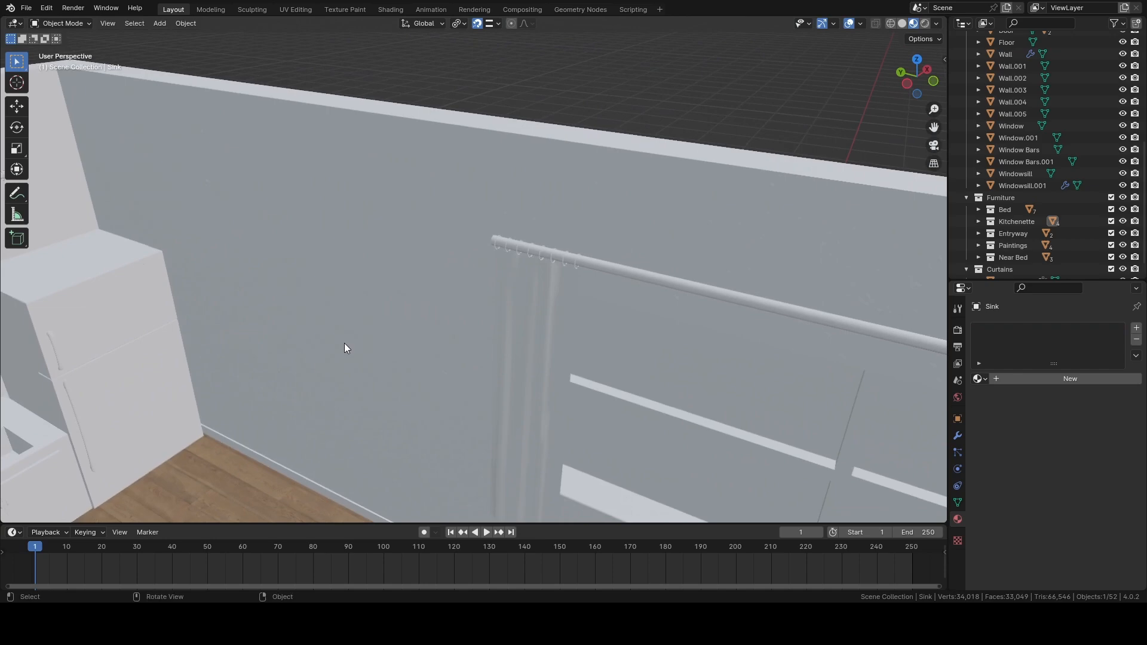
{"action": "scroll", "coordinate": [580, 249], "scroll_direction": "up", "scroll_amount": 3}
{"action": "scroll", "coordinate": [605, 223], "scroll_direction": "up", "scroll_amount": 2}
{"action": "left_click", "coordinate": [579, 217]}
{"action": "scroll", "coordinate": [591, 212], "scroll_direction": "down", "scroll_amount": 5}
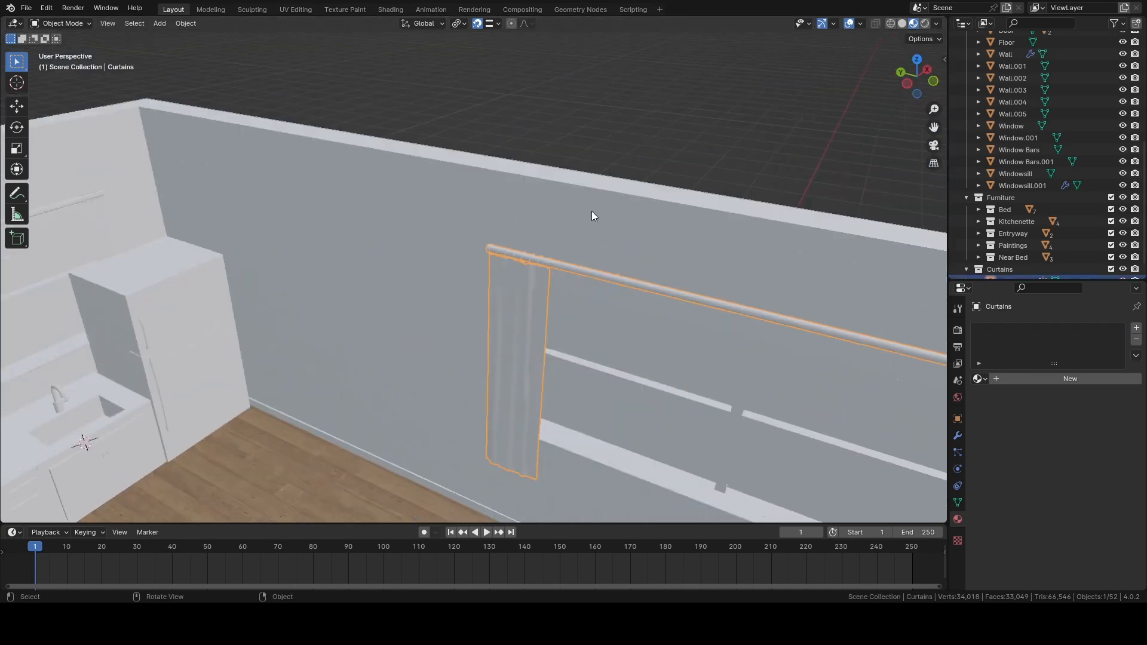
{"action": "scroll", "coordinate": [592, 216], "scroll_direction": "down", "scroll_amount": 6}
Step: Examine the painting on the wall and look over the remaining objects in the room
{"action": "mouse_move", "coordinate": [556, 299]}
{"action": "middle_mouse_down"}
{"action": "mouse_move", "coordinate": [553, 233]}
{"action": "mouse_move", "coordinate": [599, 268]}
{"action": "mouse_move", "coordinate": [421, 273]}
{"action": "mouse_move", "coordinate": [287, 247]}
{"action": "mouse_move", "coordinate": [578, 125]}
{"action": "mouse_move", "coordinate": [567, 272]}
{"action": "mouse_move", "coordinate": [455, 268]}
{"action": "mouse_move", "coordinate": [458, 320]}
{"action": "mouse_move", "coordinate": [225, 203]}
{"action": "mouse_move", "coordinate": [450, 241]}
{"action": "mouse_move", "coordinate": [379, 232]}
{"action": "mouse_move", "coordinate": [297, 264]}
{"action": "mouse_move", "coordinate": [510, 351]}
{"action": "mouse_move", "coordinate": [323, 317]}
{"action": "mouse_move", "coordinate": [385, 286]}
{"action": "mouse_move", "coordinate": [578, 301]}
{"action": "mouse_move", "coordinate": [450, 267]}
{"action": "mouse_move", "coordinate": [493, 294]}
{"action": "mouse_move", "coordinate": [321, 239]}
{"action": "mouse_move", "coordinate": [535, 274]}
{"action": "mouse_move", "coordinate": [446, 244]}
{"action": "mouse_move", "coordinate": [443, 222]}
{"action": "mouse_move", "coordinate": [492, 276]}
{"action": "middle_mouse_up"}
{"action": "scroll", "coordinate": [567, 272], "scroll_direction": "up", "scroll_amount": 5}
{"action": "left_click", "coordinate": [450, 242]}
{"action": "left_click", "coordinate": [535, 133]}
{"action": "scroll", "coordinate": [534, 287], "scroll_direction": "up", "scroll_amount": 6}
{"action": "scroll", "coordinate": [476, 235], "scroll_direction": "down", "scroll_amount": 6}
{"action": "scroll", "coordinate": [468, 245], "scroll_direction": "up", "scroll_amount": 7}
{"action": "scroll", "coordinate": [469, 241], "scroll_direction": "down", "scroll_amount": 6}
{"action": "scroll", "coordinate": [468, 246], "scroll_direction": "up", "scroll_amount": 6}
{"action": "scroll", "coordinate": [443, 222], "scroll_direction": "down", "scroll_amount": 6}
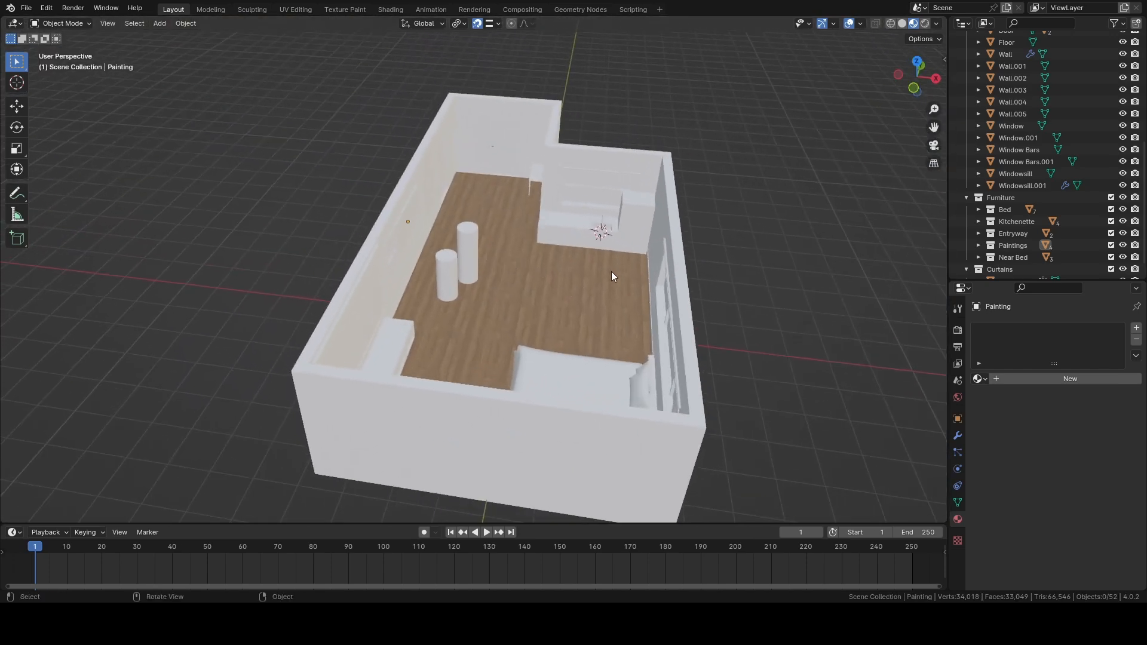
{"action": "middle_click_drag", "start_coordinate": [487, 287], "coordinate": [529, 297], "text": "shift"}
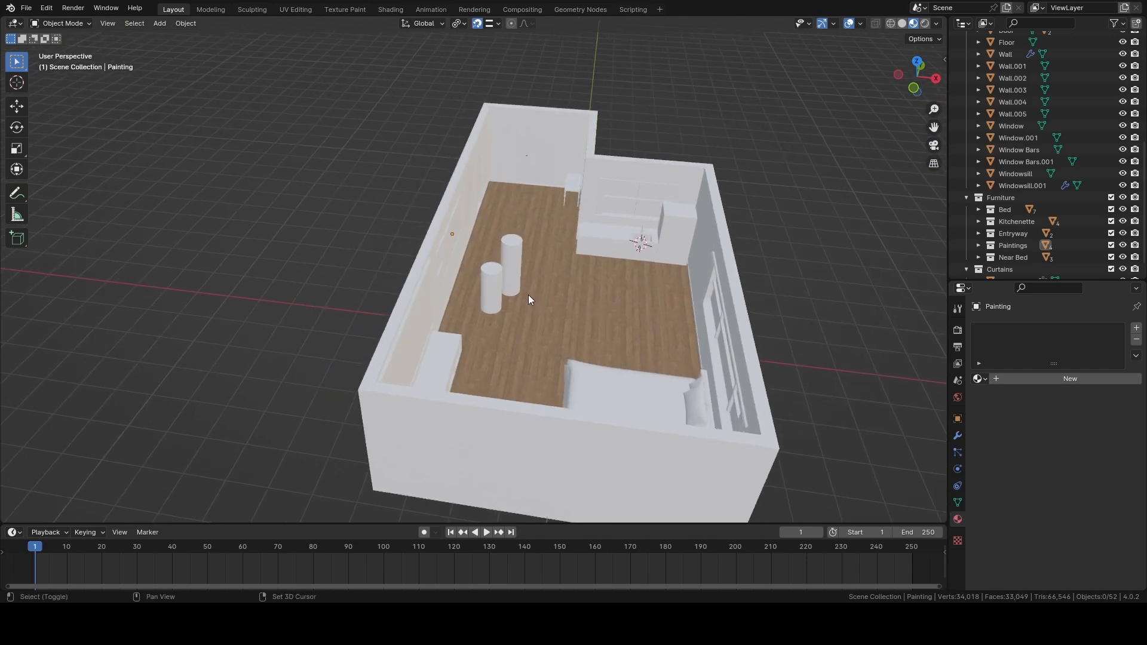
{"action": "middle_click_drag", "start_coordinate": [582, 259], "coordinate": [555, 267], "text": "shift"}
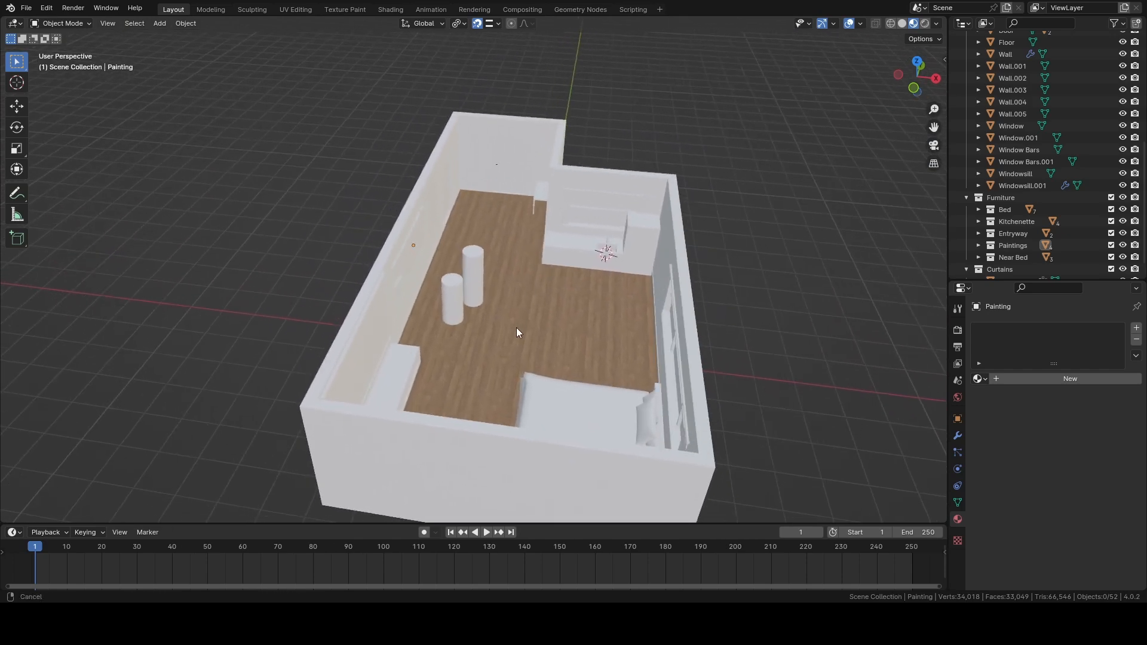
{"action": "middle_click_drag", "start_coordinate": [516, 327], "coordinate": [564, 316], "text": "shift"}
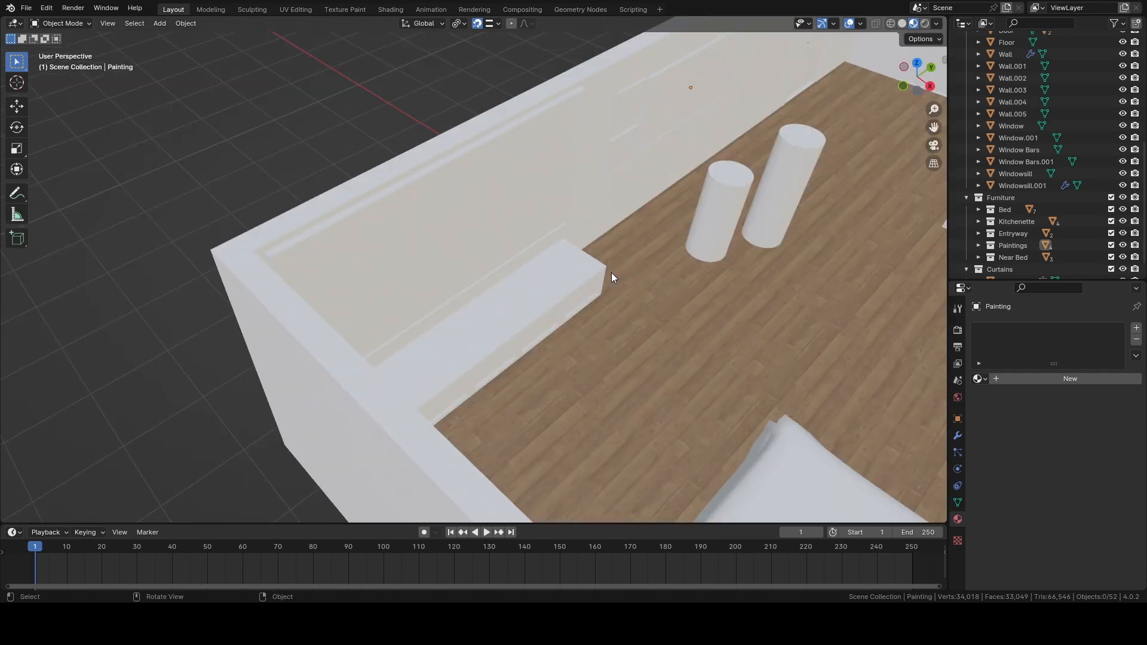
{"action": "middle_click_drag", "start_coordinate": [680, 284], "coordinate": [614, 270], "text": "shift"}
{"action": "scroll", "coordinate": [623, 392], "scroll_direction": "down", "scroll_amount": 8}
{"action": "scroll", "coordinate": [614, 270], "scroll_direction": "down", "scroll_amount": 3}
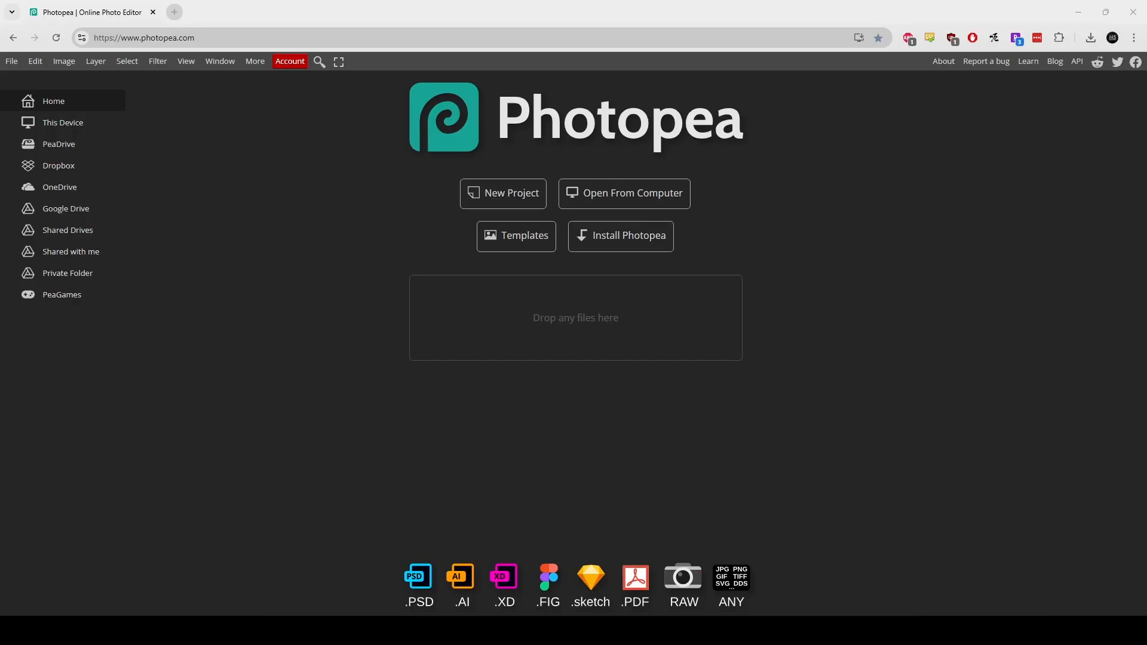
Step: Switch to Photopea and create a new 2048 × 2048 px project with a white background
{"action": "left_click", "coordinate": [491, 193]}
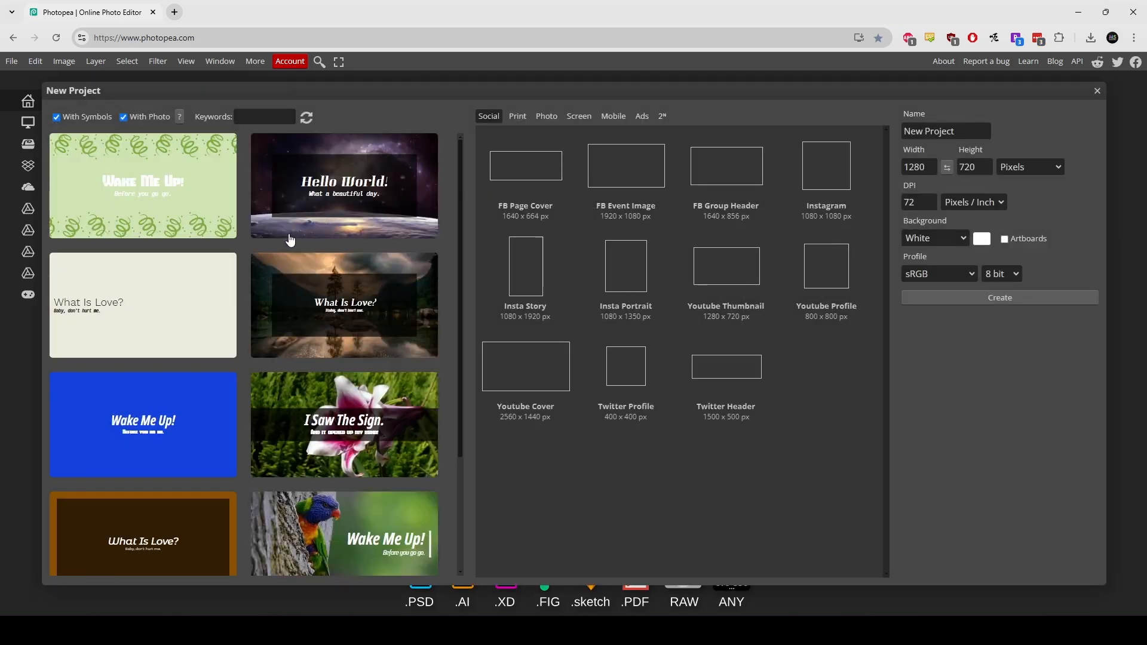
{"action": "left_click", "coordinate": [933, 130]}
{"action": "key", "text": "Tab"}
{"action": "type", "text": "2"}
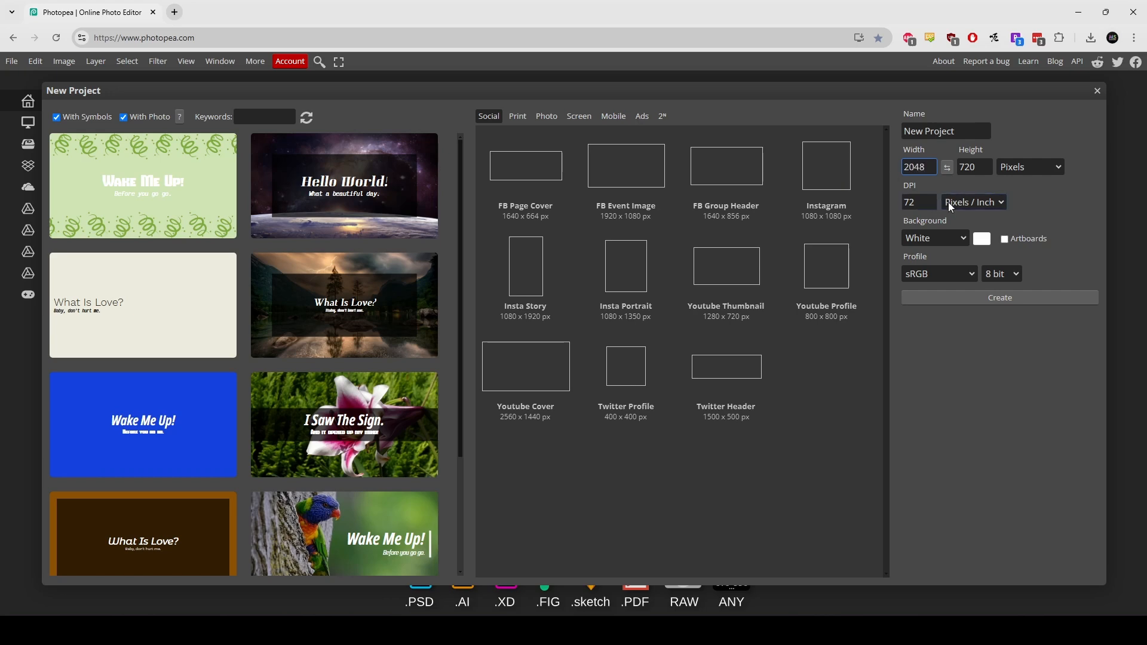
{"action": "key", "text": "Tab"}
{"action": "type", "text": "2"}
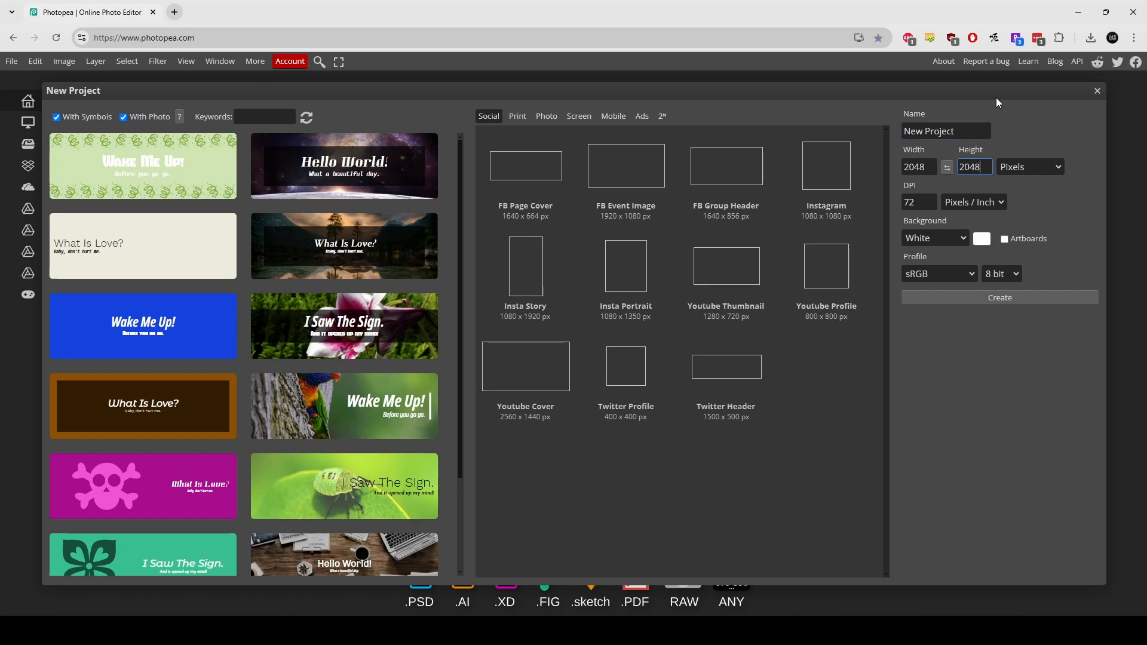
{"action": "left_click", "coordinate": [1007, 487]}
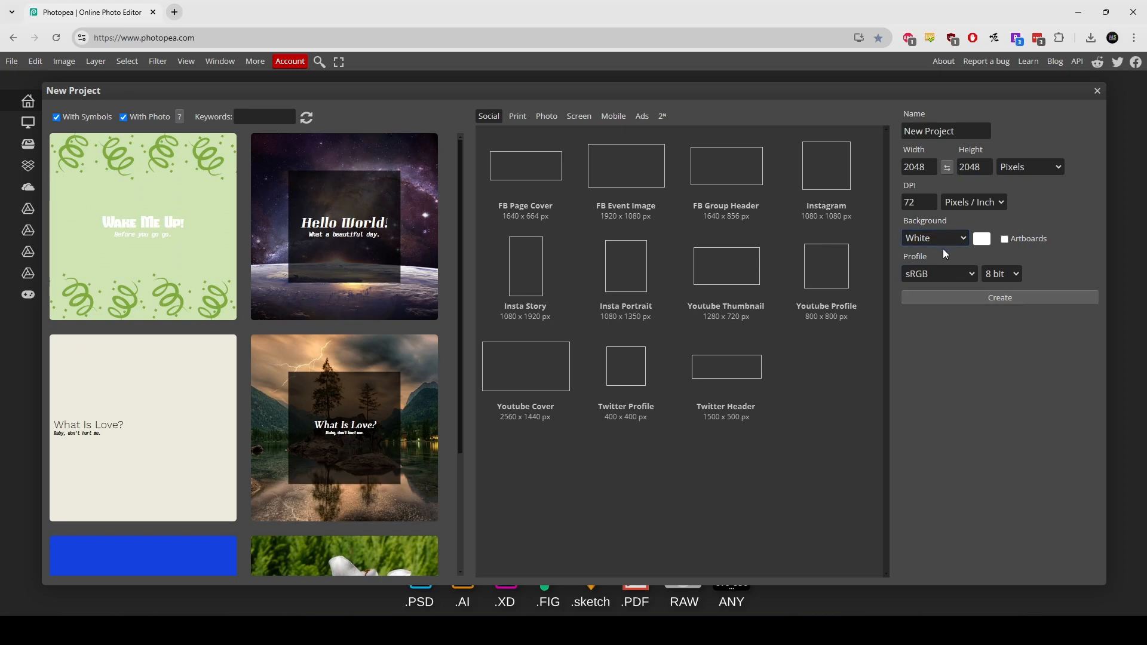
{"action": "left_click", "coordinate": [1007, 298]}
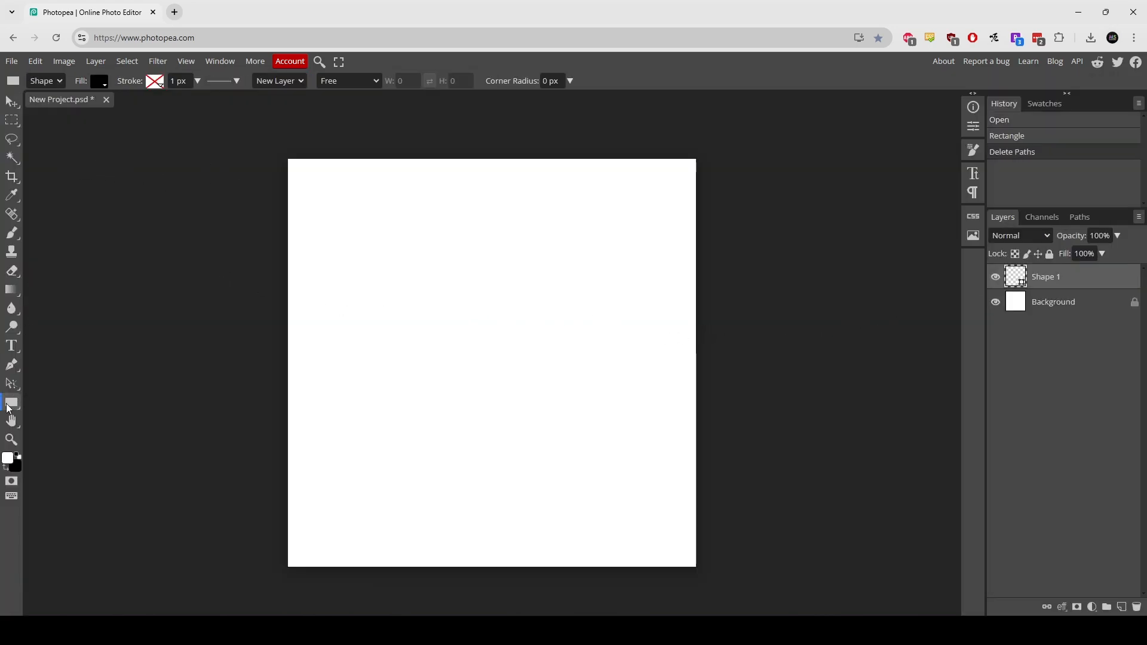
Step: Add a black 512 × 512 px rectangle shape to the canvas
{"action": "left_click", "coordinate": [336, 193]}
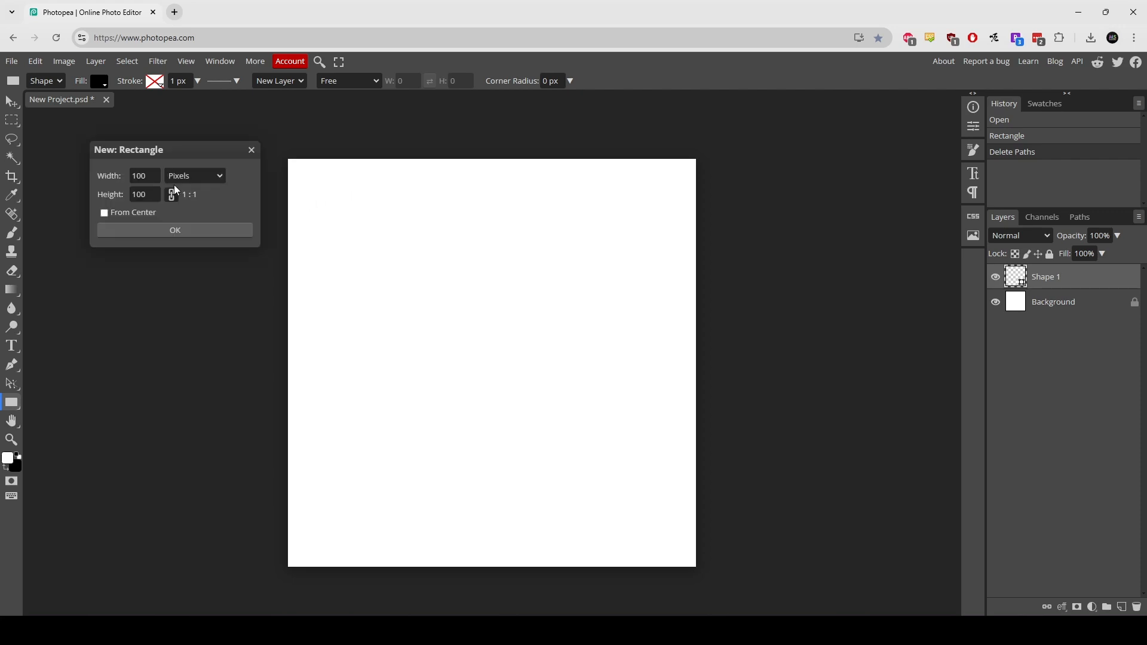
{"action": "left_click_drag", "start_coordinate": [157, 177], "coordinate": [85, 169]}
{"action": "type", "text": "512"}
{"action": "key", "text": "Tab"}
{"action": "left_click", "coordinate": [181, 231]}
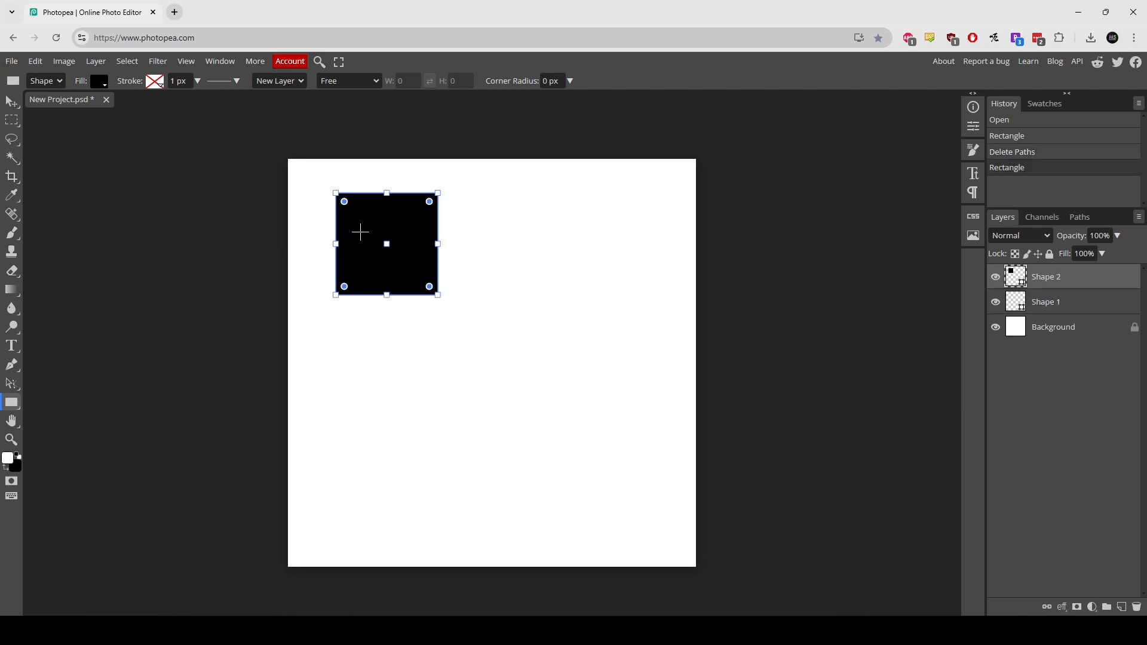
Step: Move the black square into the canvas's upper-left corner and rename its layer Black
{"action": "left_click", "coordinate": [13, 102]}
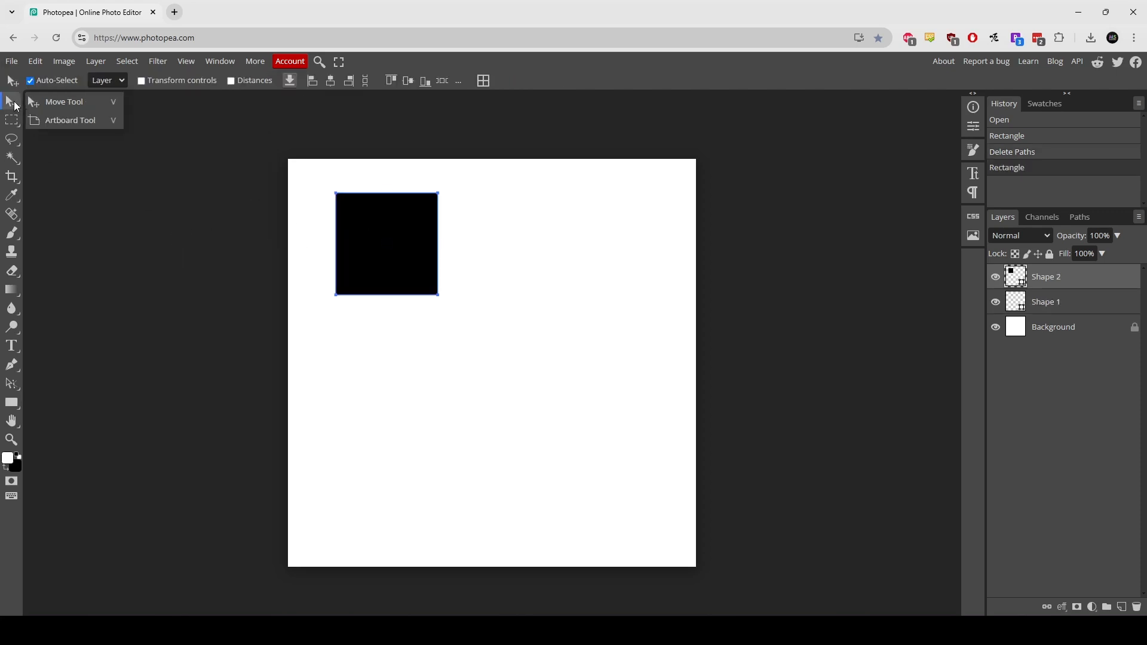
{"action": "left_click", "coordinate": [50, 102]}
{"action": "left_click_drag", "start_coordinate": [378, 241], "coordinate": [343, 210]}
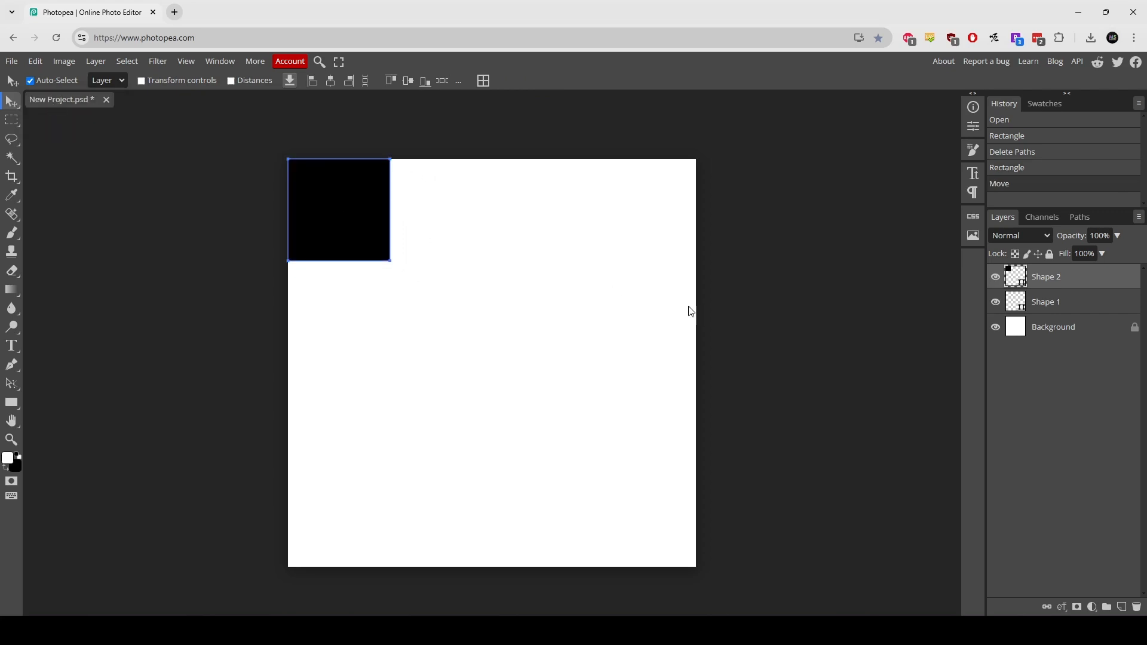
{"action": "double_click", "coordinate": [1048, 277]}
{"action": "type", "text": "Black"}
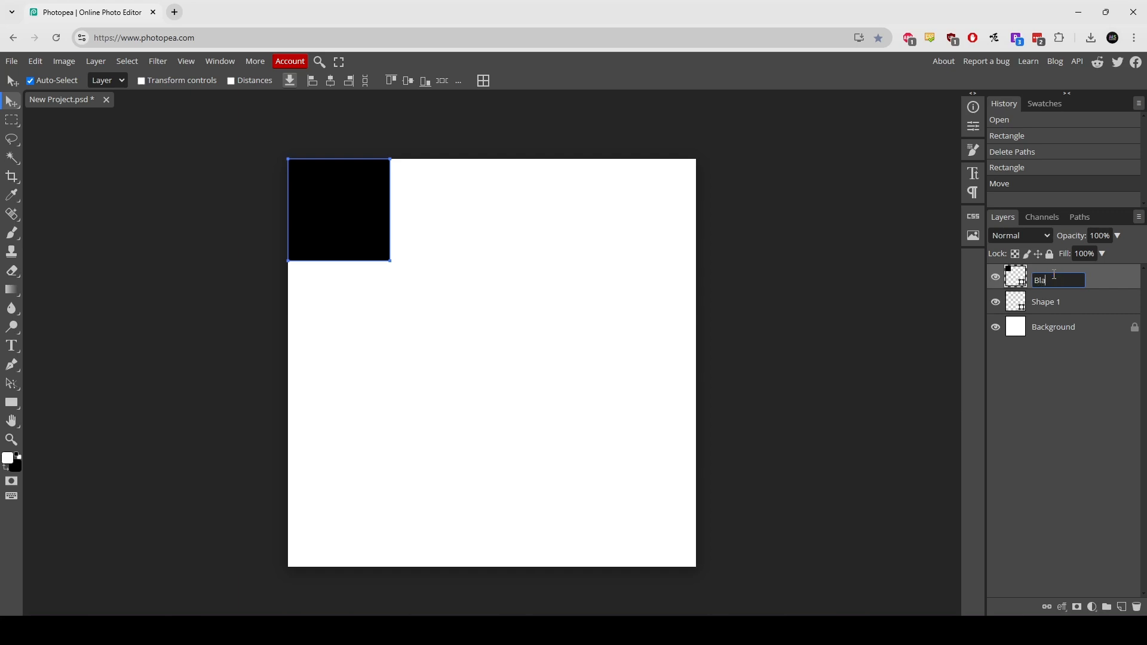
{"action": "key", "text": "Return"}
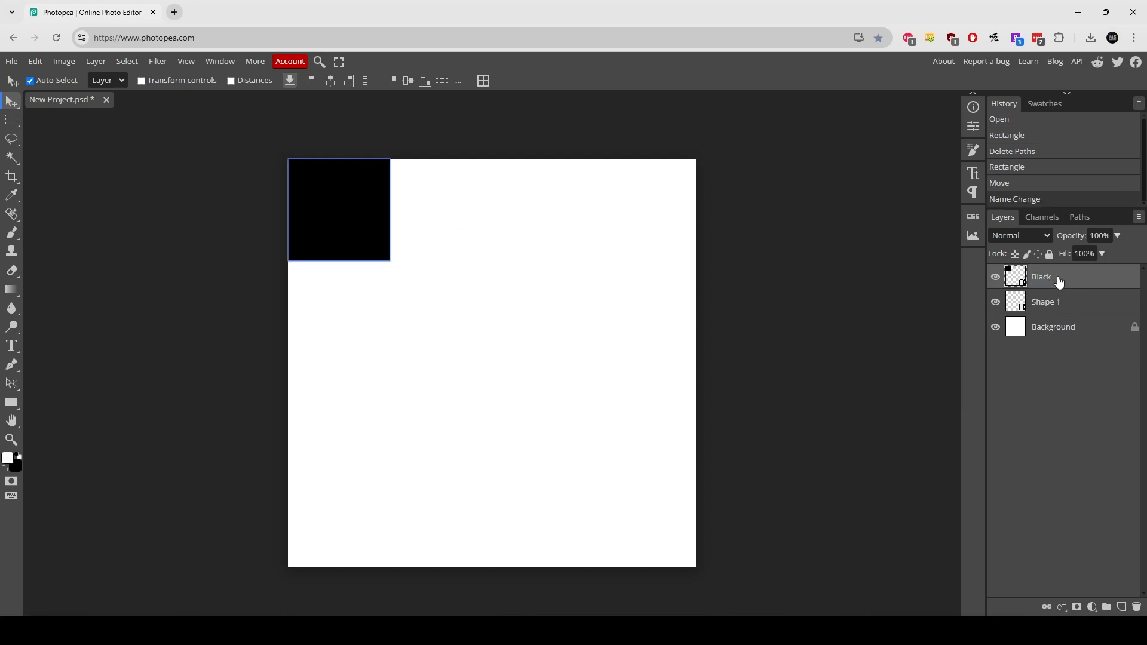
Step: Duplicate the Black layer, place the copy directly right of the original square, and recolour it grey (929292)
{"action": "key", "text": "ctrl+j"}
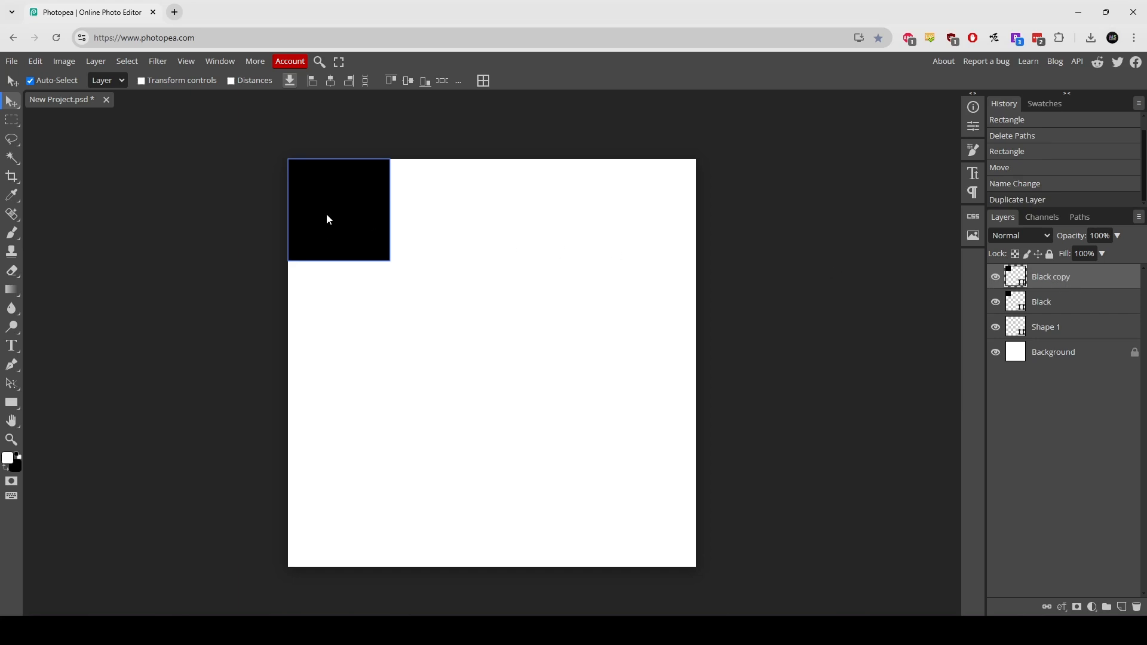
{"action": "left_click_drag", "start_coordinate": [328, 213], "coordinate": [434, 217]}
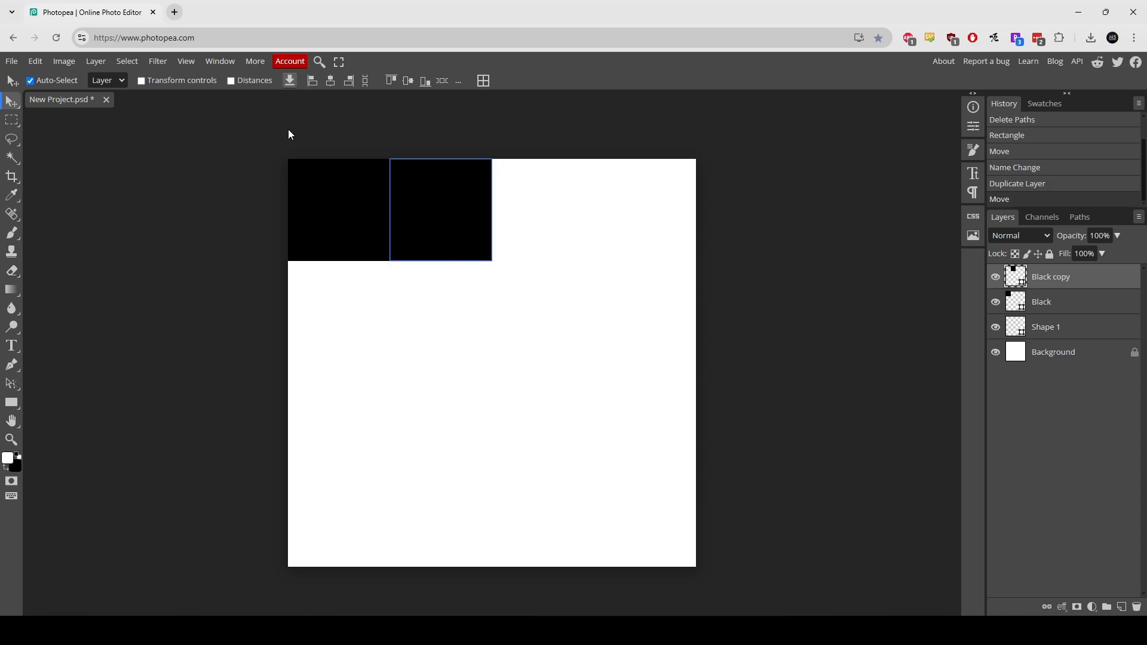
{"action": "double_click", "coordinate": [1019, 281]}
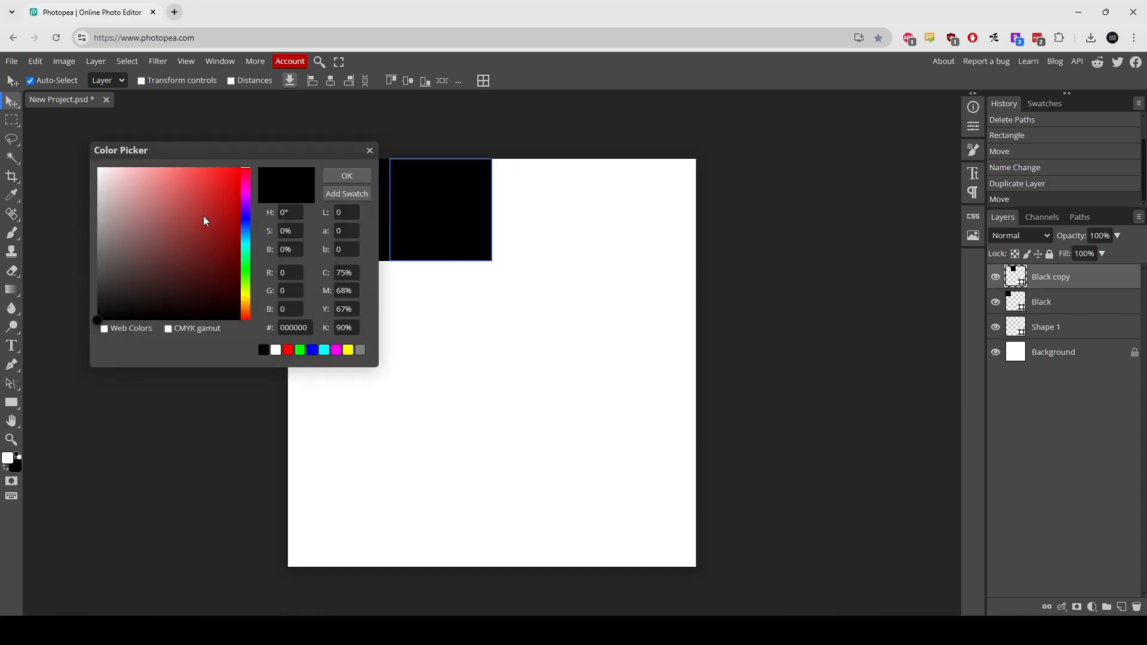
{"action": "mouse_move", "coordinate": [102, 251]}
{"action": "left_mouse_down"}
{"action": "mouse_move", "coordinate": [108, 287]}
{"action": "mouse_move", "coordinate": [57, 274]}
{"action": "mouse_move", "coordinate": [19, 234]}
{"action": "left_mouse_up"}
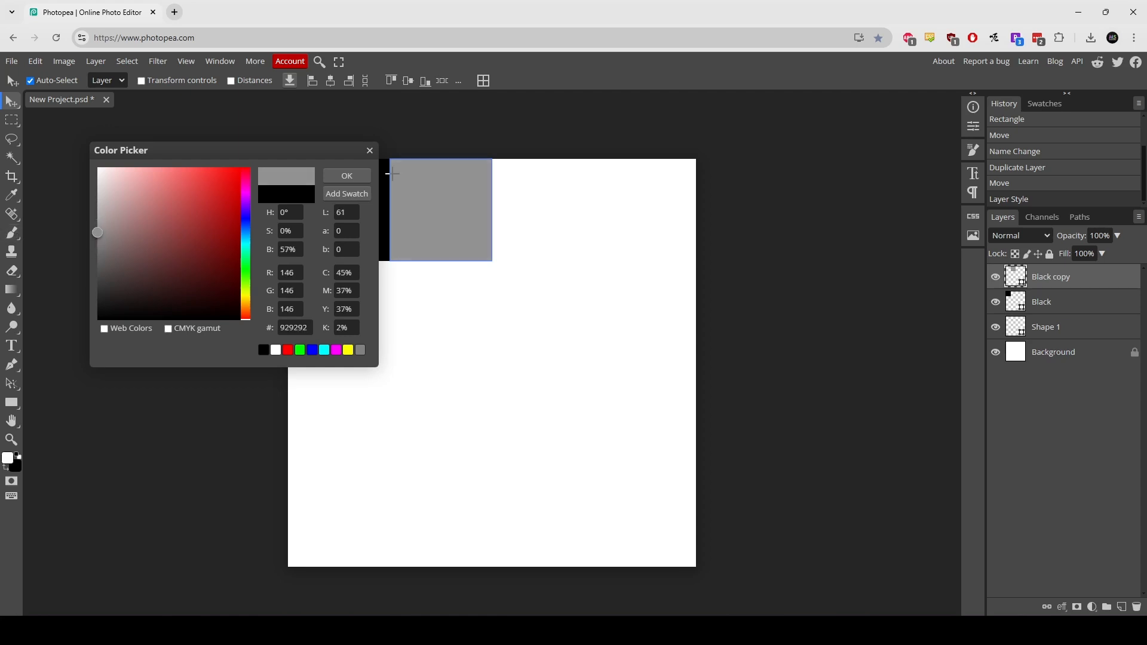
{"action": "left_click", "coordinate": [349, 177]}
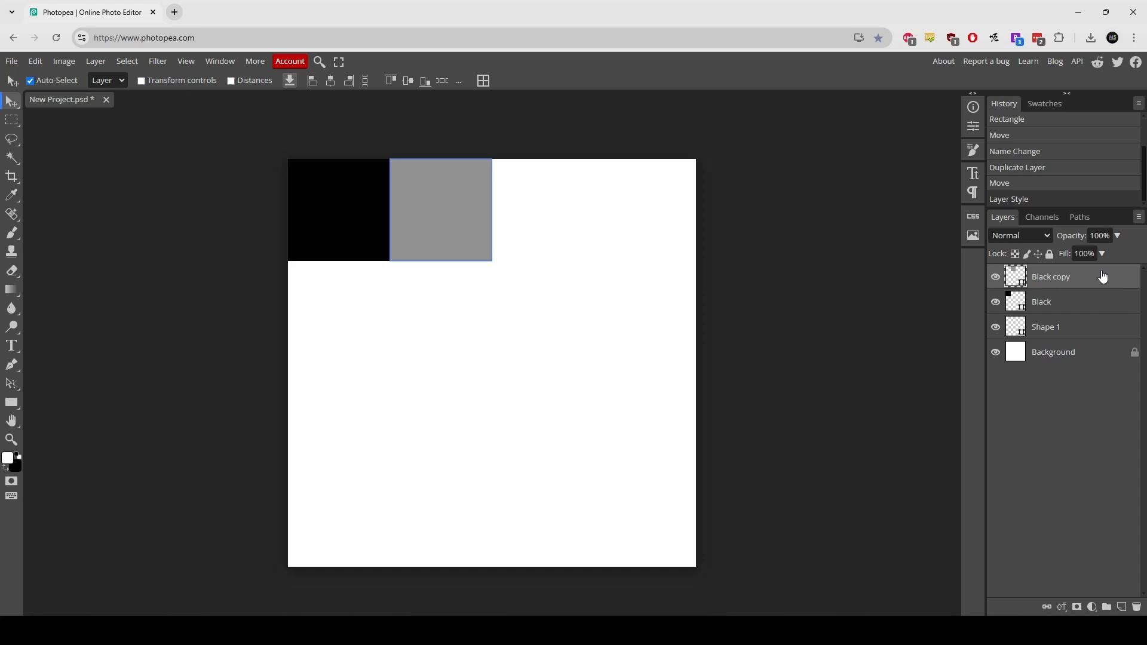
Step: Duplicate the grey square, place the copy directly to its right, and recolour it golden yellow
{"action": "key", "text": "ctrl+j"}
{"action": "left_click_drag", "start_coordinate": [476, 224], "coordinate": [537, 222]}
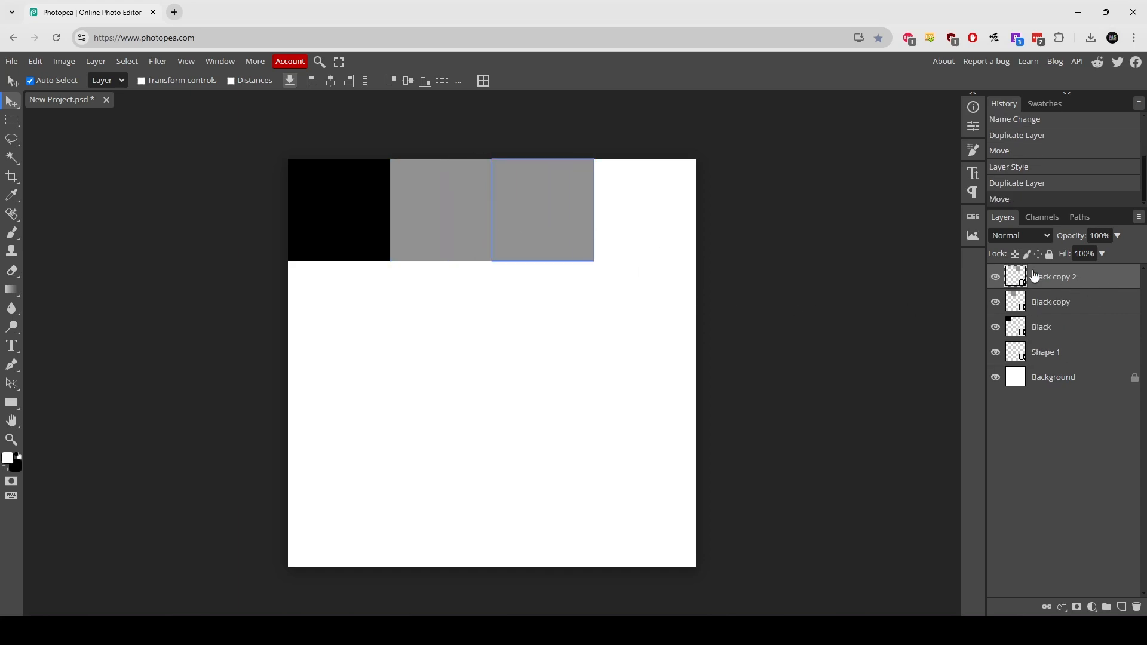
{"action": "double_click", "coordinate": [1013, 277]}
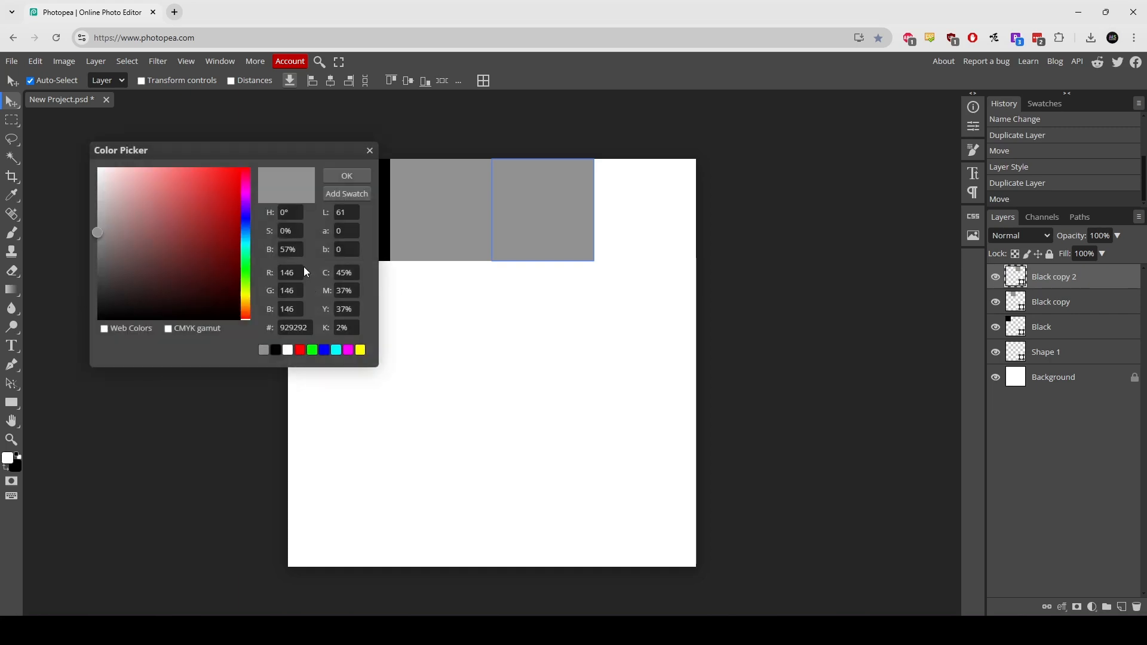
{"action": "left_click", "coordinate": [245, 299]}
{"action": "left_click", "coordinate": [168, 211]}
{"action": "mouse_move", "coordinate": [169, 209]}
{"action": "left_mouse_down"}
{"action": "mouse_move", "coordinate": [199, 209]}
{"action": "mouse_move", "coordinate": [170, 218]}
{"action": "mouse_move", "coordinate": [200, 220]}
{"action": "mouse_move", "coordinate": [180, 195]}
{"action": "mouse_move", "coordinate": [202, 193]}
{"action": "mouse_move", "coordinate": [198, 207]}
{"action": "mouse_move", "coordinate": [176, 202]}
{"action": "mouse_move", "coordinate": [289, 168]}
{"action": "mouse_move", "coordinate": [344, 176]}
{"action": "left_mouse_up"}
{"action": "left_click", "coordinate": [346, 177]}
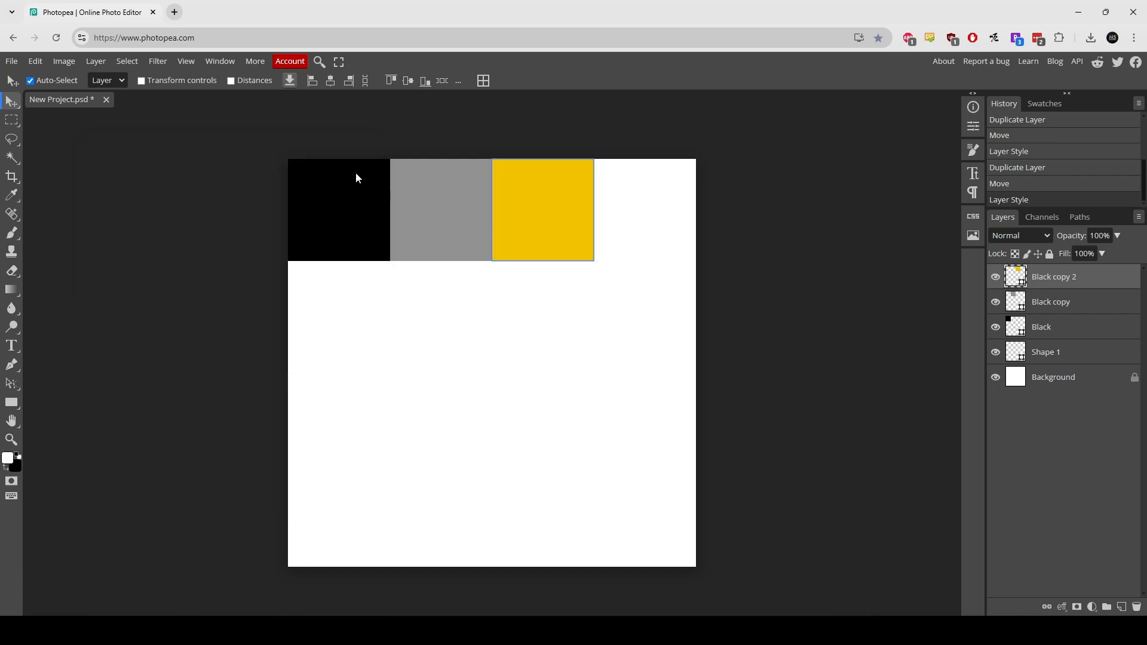
{"action": "left_click", "coordinate": [616, 294]}
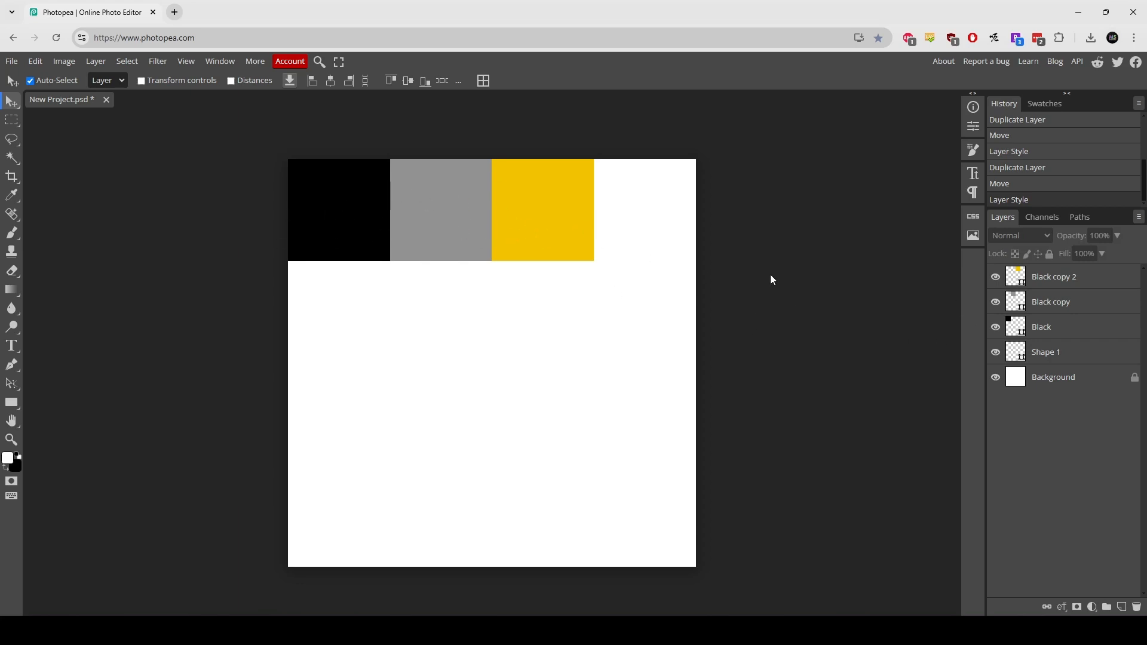
Step: Save the colour palette project as a PSD file
{"action": "key", "text": "alt+Tab"}
{"action": "key", "text": "Return"}
{"action": "left_click", "coordinate": [11, 61]}
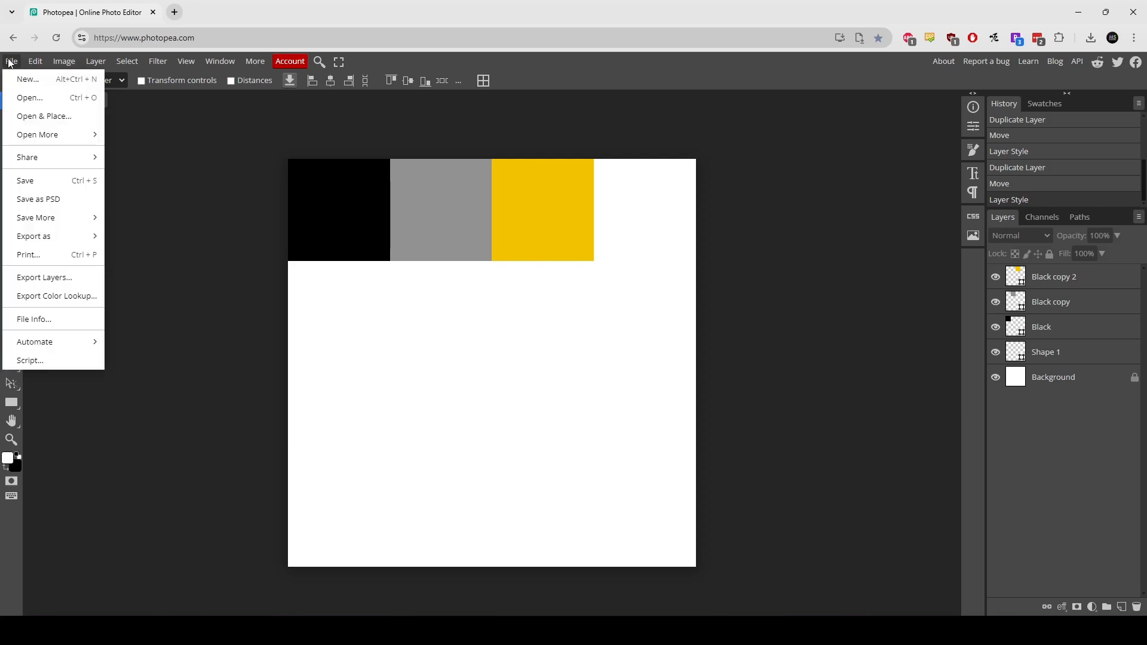
{"action": "left_click", "coordinate": [225, 304]}
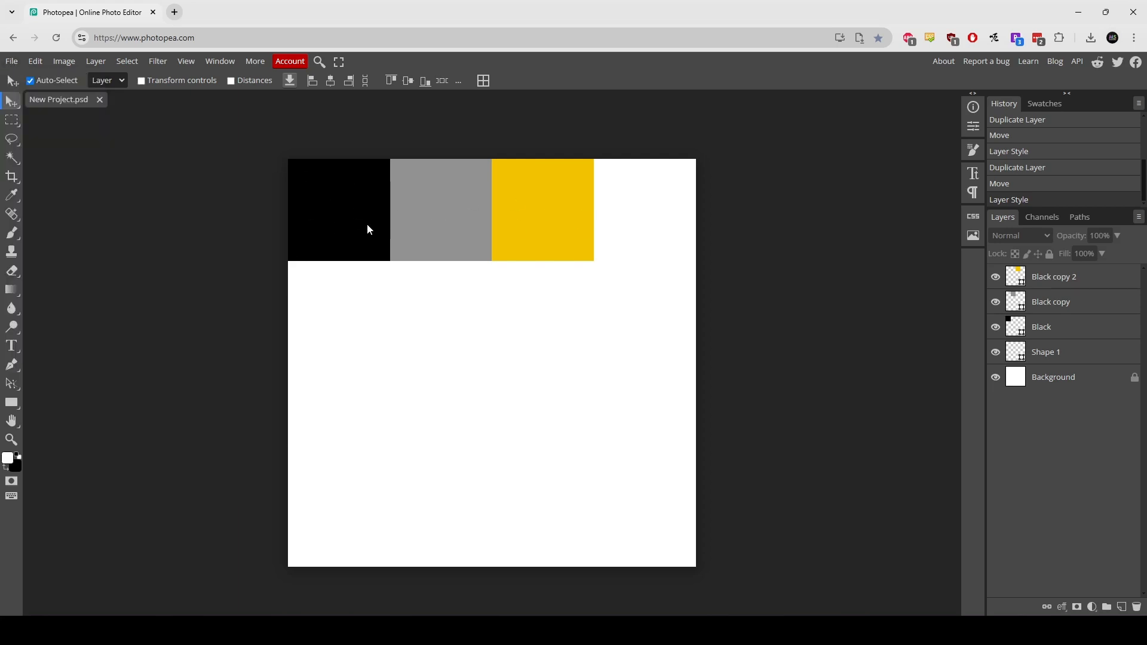
Step: Export the colour palette as a 2048 × 2048 px PNG at 100% quality
{"action": "left_click", "coordinate": [11, 62]}
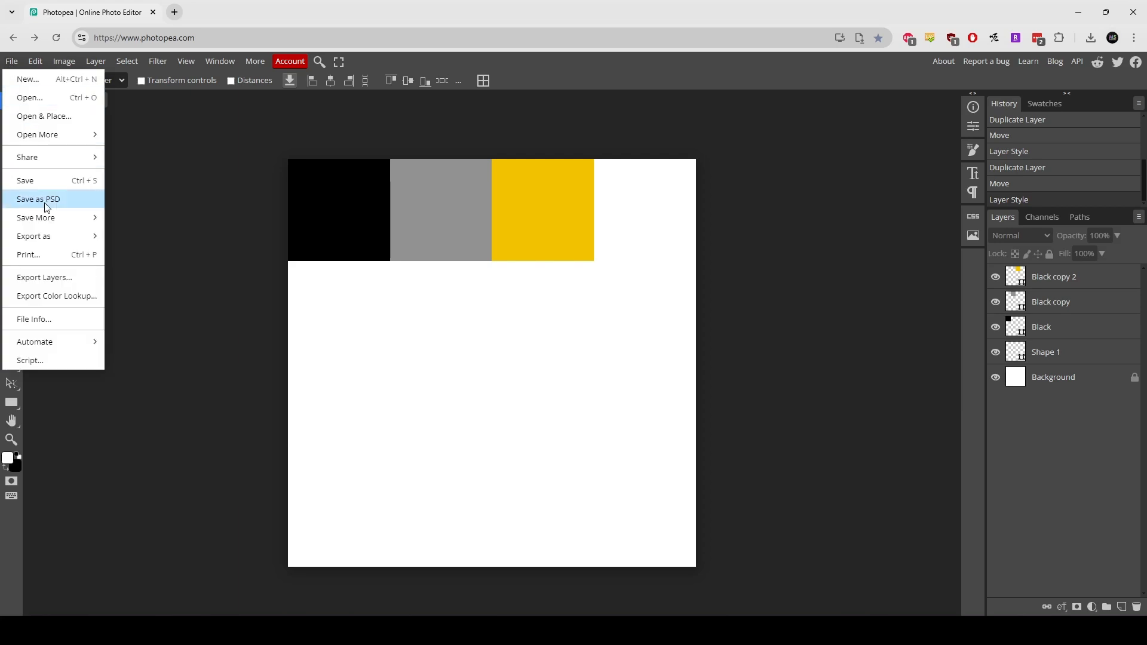
{"action": "mouse_move", "coordinate": [36, 236]}
{"action": "left_click", "coordinate": [139, 238]}
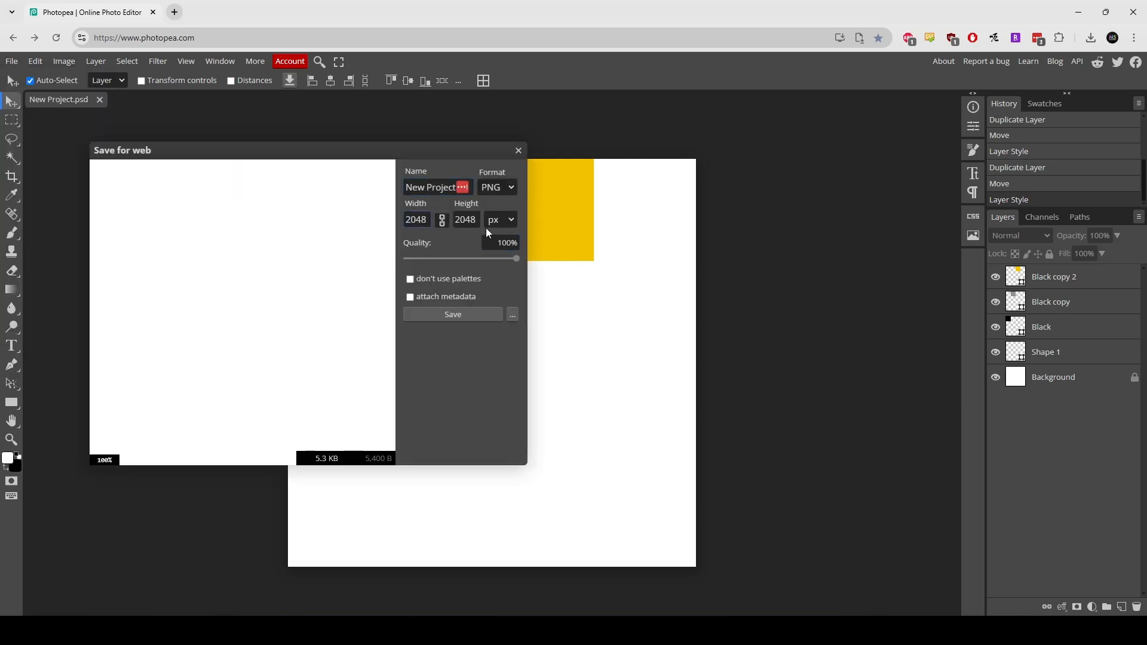
{"action": "left_click", "coordinate": [442, 215]}
{"action": "left_click", "coordinate": [449, 315]}
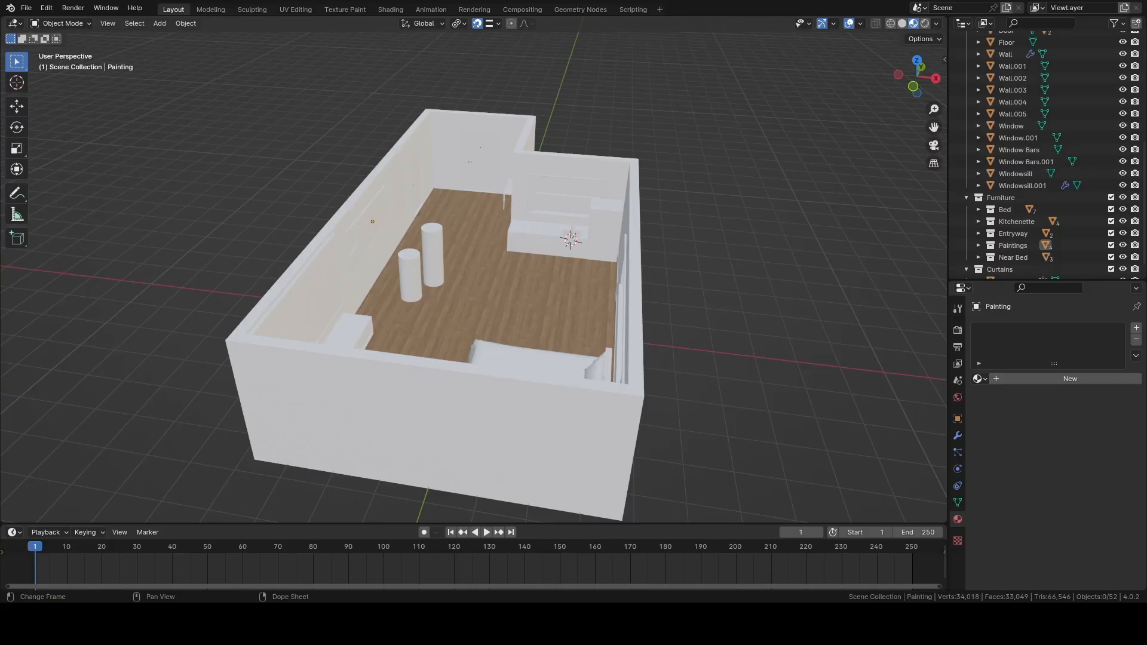
Step: Switch to Blender and give the kitchen sink's faucet a new material named Metal Atlas
{"action": "scroll", "coordinate": [411, 323], "scroll_direction": "up", "scroll_amount": 4}
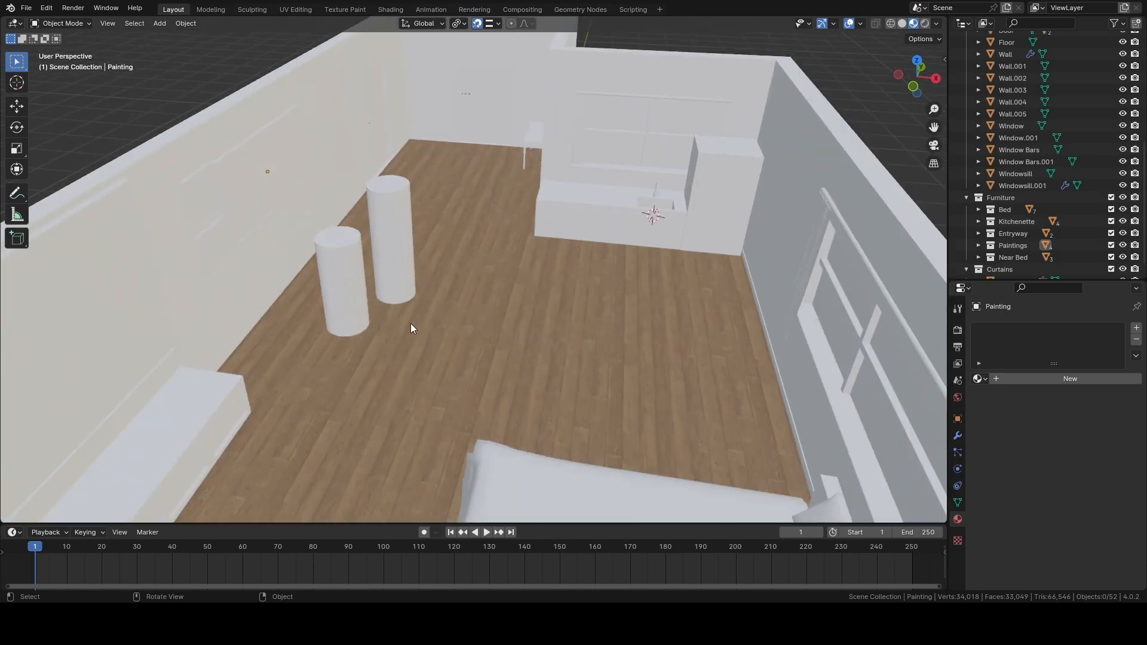
{"action": "middle_click_drag", "start_coordinate": [411, 324], "coordinate": [610, 317]}
{"action": "scroll", "coordinate": [610, 316], "scroll_direction": "down", "scroll_amount": 5}
{"action": "middle_click_drag", "start_coordinate": [451, 149], "coordinate": [499, 230], "text": "shift"}
{"action": "scroll", "coordinate": [418, 299], "scroll_direction": "up", "scroll_amount": 3}
{"action": "middle_click_drag", "start_coordinate": [360, 353], "coordinate": [526, 278]}
{"action": "scroll", "coordinate": [393, 305], "scroll_direction": "up", "scroll_amount": 6}
{"action": "scroll", "coordinate": [352, 319], "scroll_direction": "up", "scroll_amount": 5}
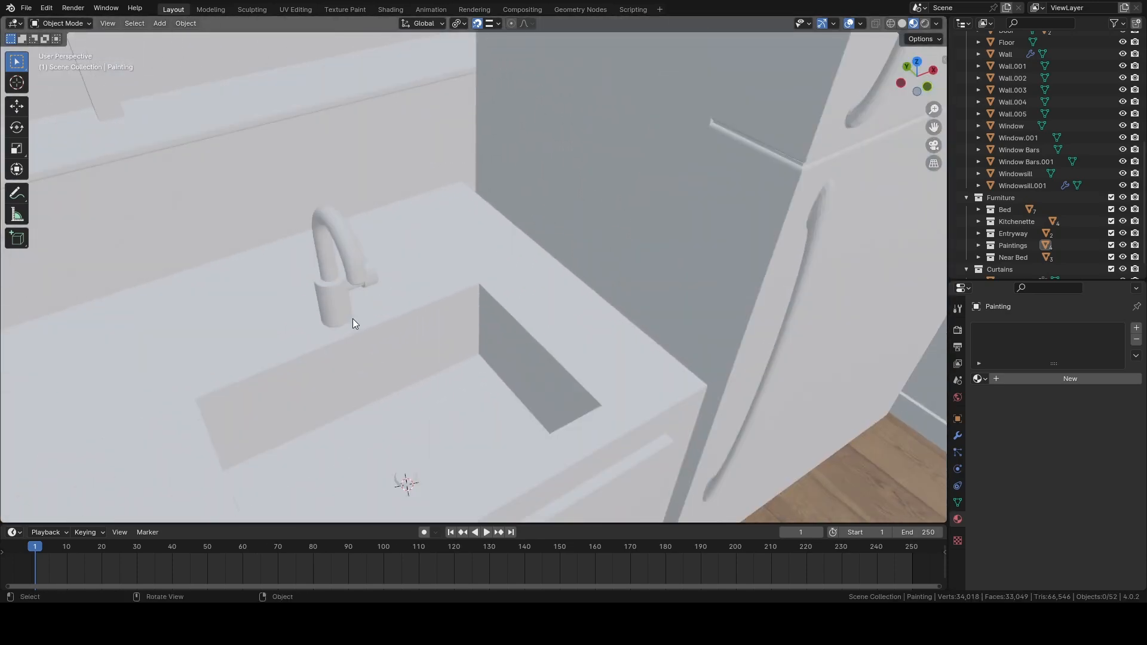
{"action": "left_click", "coordinate": [335, 297]}
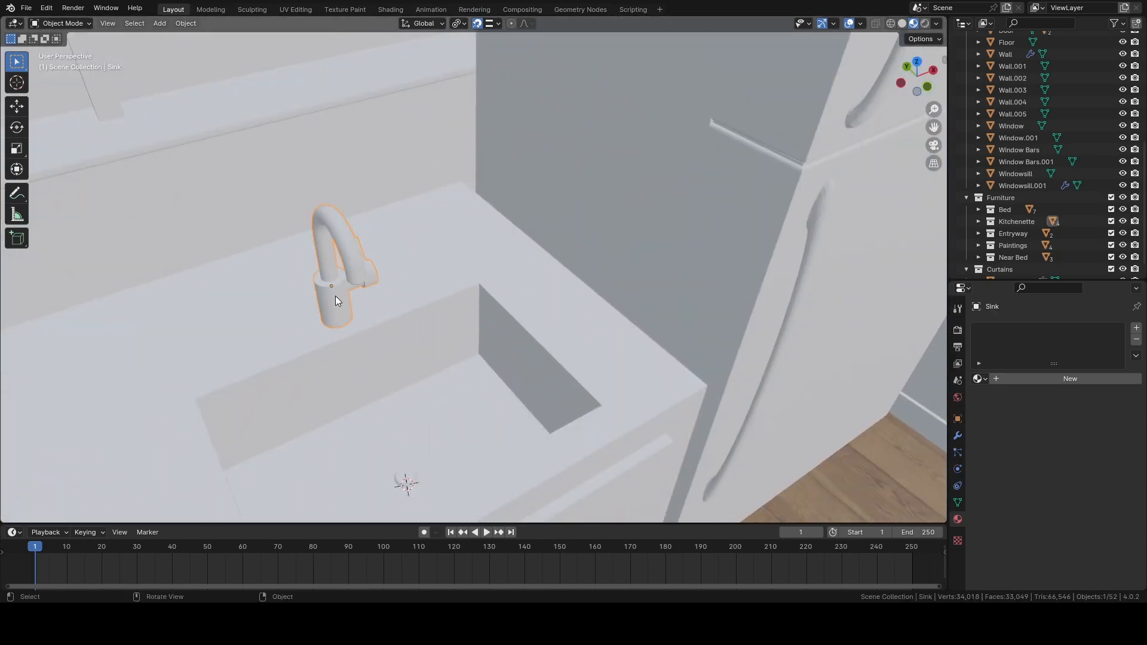
{"action": "left_click", "coordinate": [1051, 375]}
{"action": "double_click", "coordinate": [1009, 330]}
{"action": "type", "text": "Me"}
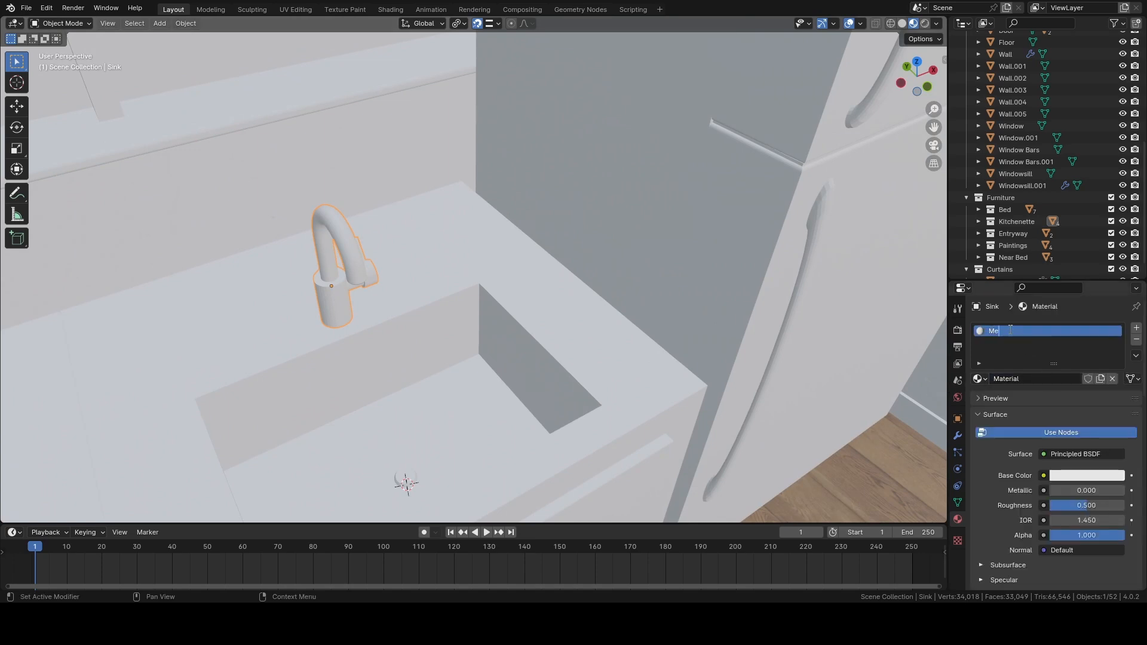
{"action": "type", "text": "tal Atlas"}
{"action": "key", "text": "Return"}
{"action": "scroll", "coordinate": [476, 316], "scroll_direction": "down", "scroll_amount": 5}
{"action": "scroll", "coordinate": [482, 367], "scroll_direction": "up", "scroll_amount": 5}
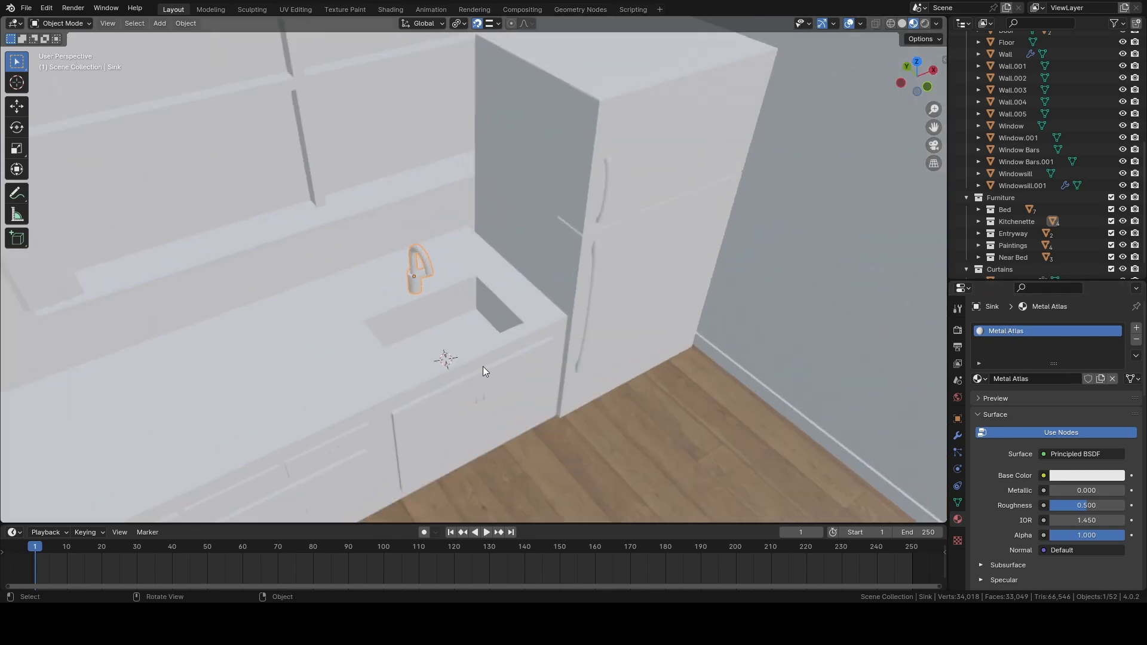
{"action": "scroll", "coordinate": [477, 364], "scroll_direction": "down", "scroll_amount": 12}
{"action": "left_click", "coordinate": [621, 224]}
{"action": "scroll", "coordinate": [421, 255], "scroll_direction": "up", "scroll_amount": 12}
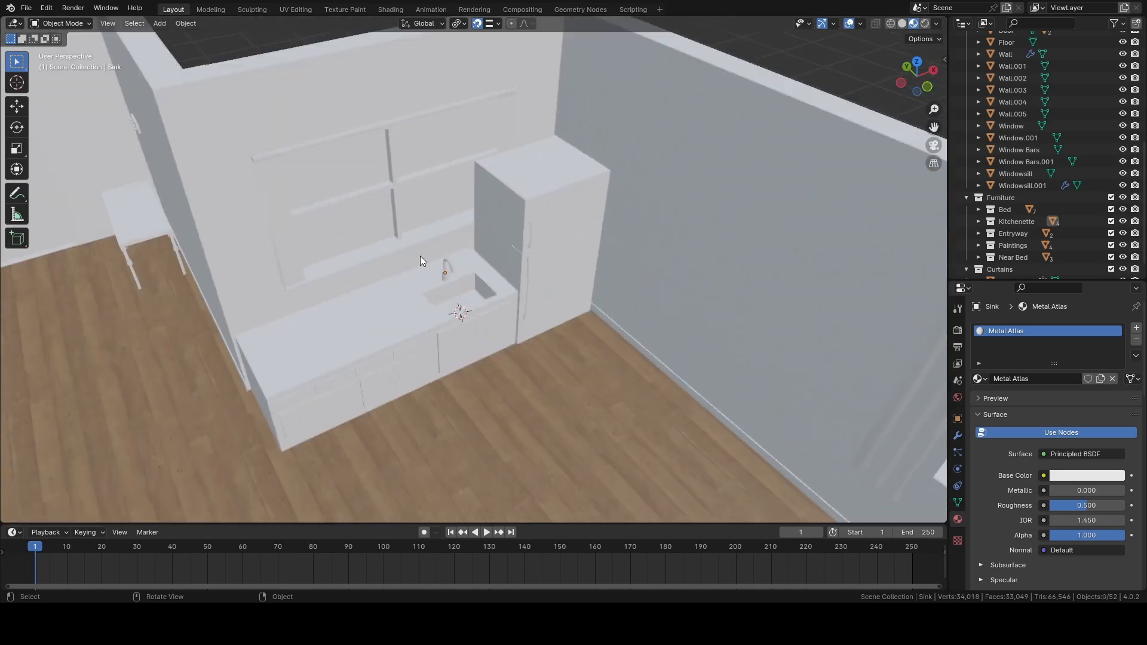
Step: Use metalatlastut.png as an image texture for the Metal Atlas material's base colour
{"action": "scroll", "coordinate": [1024, 471], "scroll_direction": "down", "scroll_amount": 2}
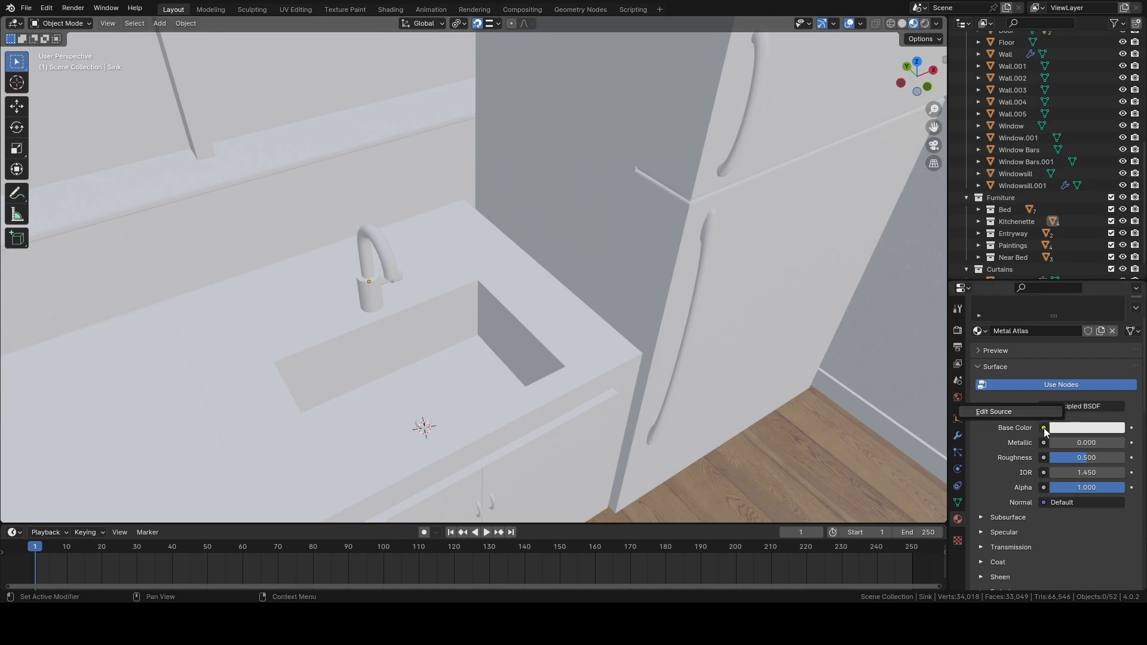
{"action": "left_click", "coordinate": [1043, 428]}
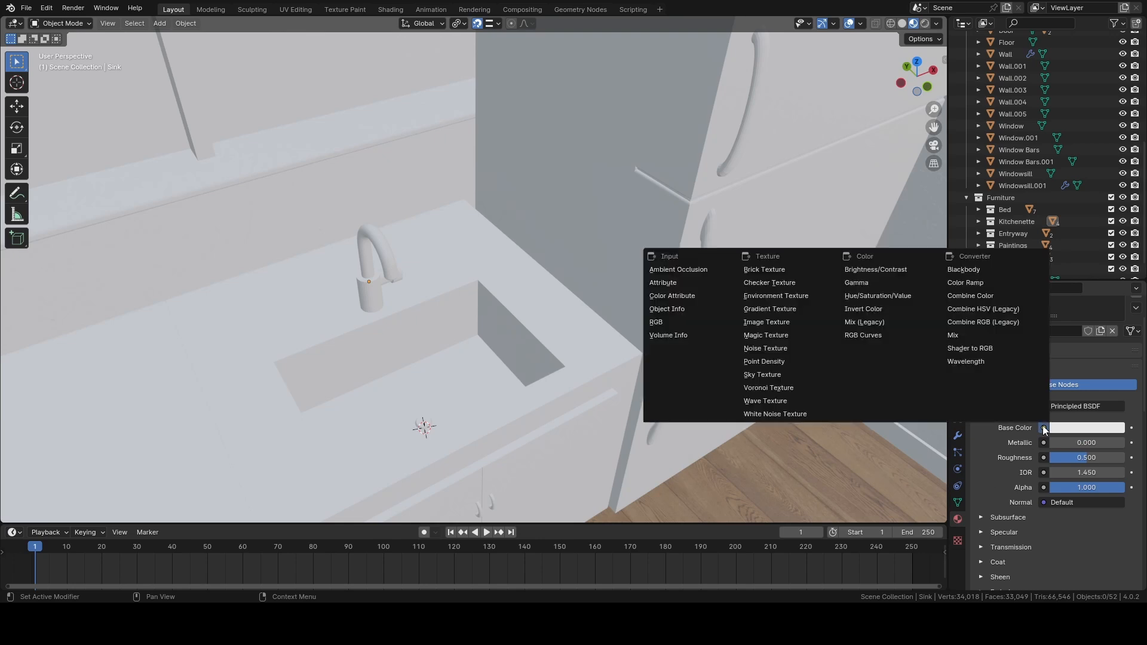
{"action": "left_click", "coordinate": [776, 321]}
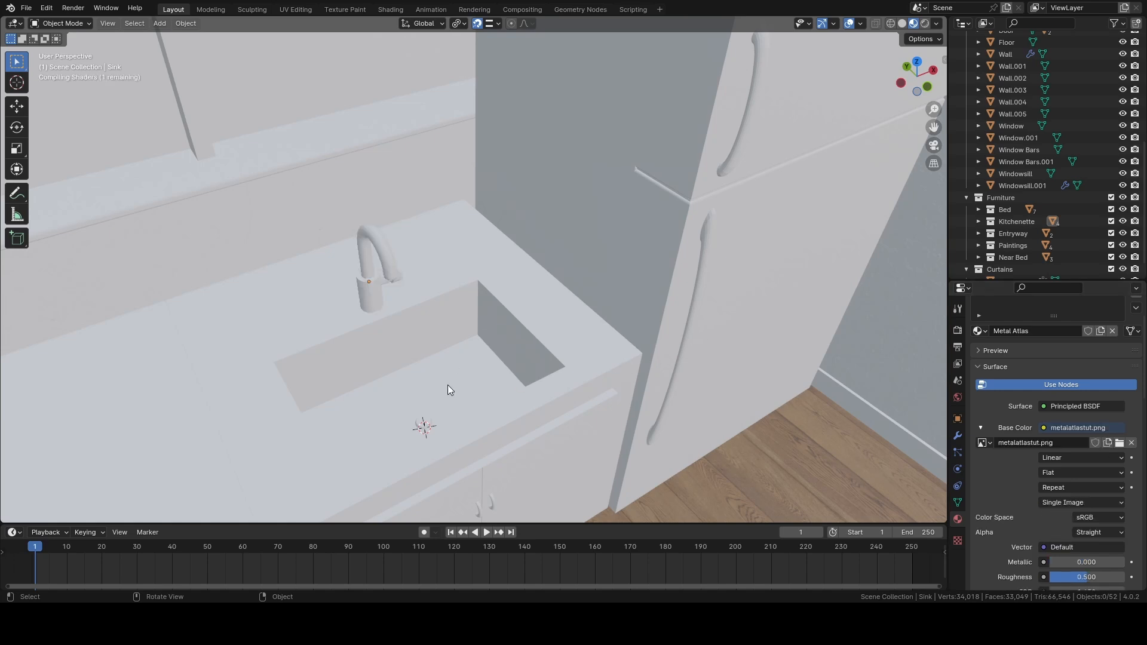
Step: Select the kitchen faucet and open its mesh for editing in the UV Editing workspace
{"action": "middle_click_drag", "start_coordinate": [369, 297], "coordinate": [566, 303]}
{"action": "left_click", "coordinate": [566, 300]}
{"action": "middle_click_drag", "start_coordinate": [645, 274], "coordinate": [562, 324], "text": "shift"}
{"action": "scroll", "coordinate": [508, 307], "scroll_direction": "down", "scroll_amount": 4}
{"action": "scroll", "coordinate": [563, 324], "scroll_direction": "up", "scroll_amount": 4}
{"action": "scroll", "coordinate": [567, 321], "scroll_direction": "down", "scroll_amount": 5}
{"action": "scroll", "coordinate": [576, 320], "scroll_direction": "up", "scroll_amount": 5}
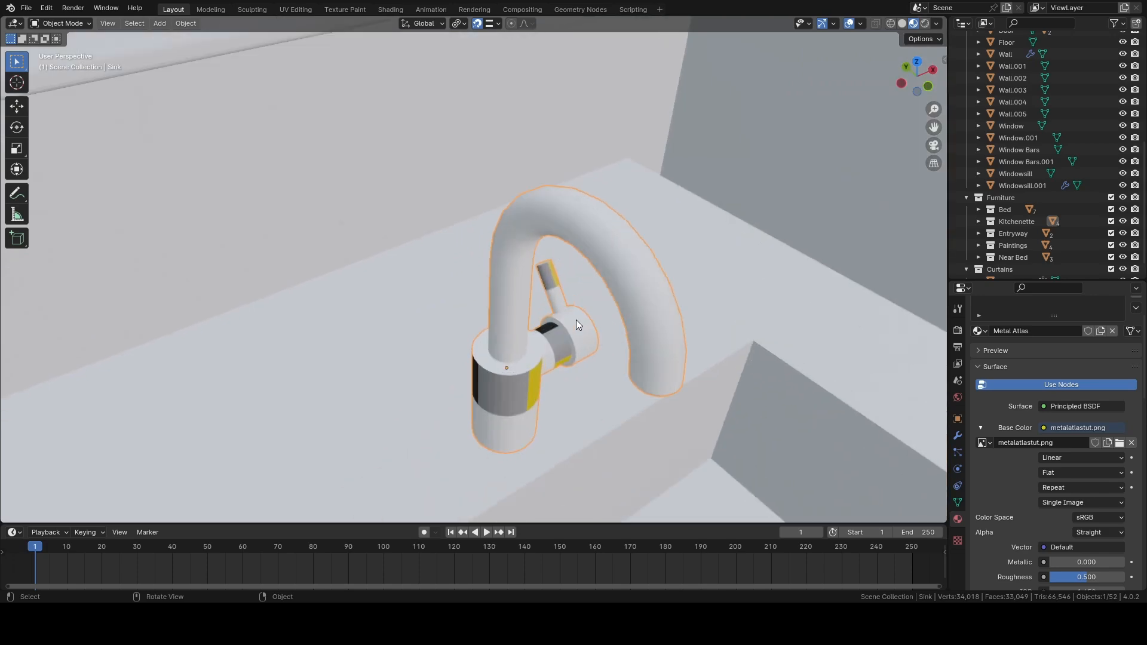
{"action": "scroll", "coordinate": [266, 261], "scroll_direction": "down", "scroll_amount": 2}
{"action": "scroll", "coordinate": [301, 120], "scroll_direction": "up", "scroll_amount": 2}
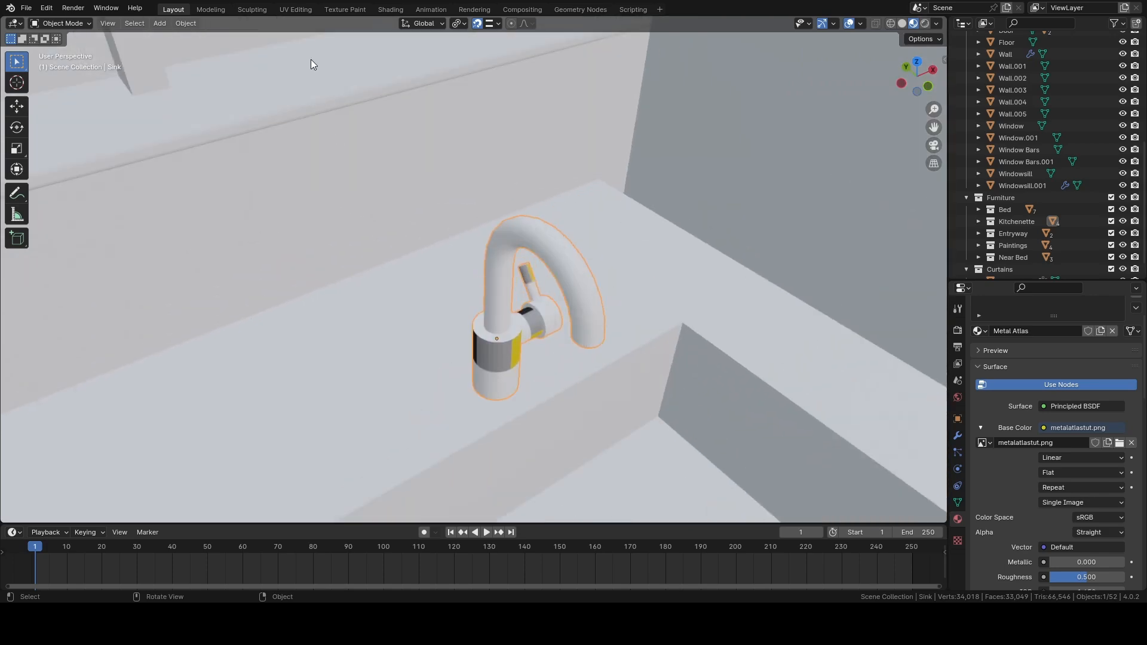
{"action": "left_click", "coordinate": [296, 10]}
{"action": "scroll", "coordinate": [813, 330], "scroll_direction": "up", "scroll_amount": 7}
{"action": "middle_click_drag", "start_coordinate": [655, 323], "coordinate": [511, 348]}
{"action": "scroll", "coordinate": [591, 290], "scroll_direction": "up", "scroll_amount": 6}
{"action": "middle_click_drag", "start_coordinate": [592, 290], "coordinate": [640, 302], "text": "shift"}
{"action": "scroll", "coordinate": [640, 302], "scroll_direction": "up", "scroll_amount": 8}
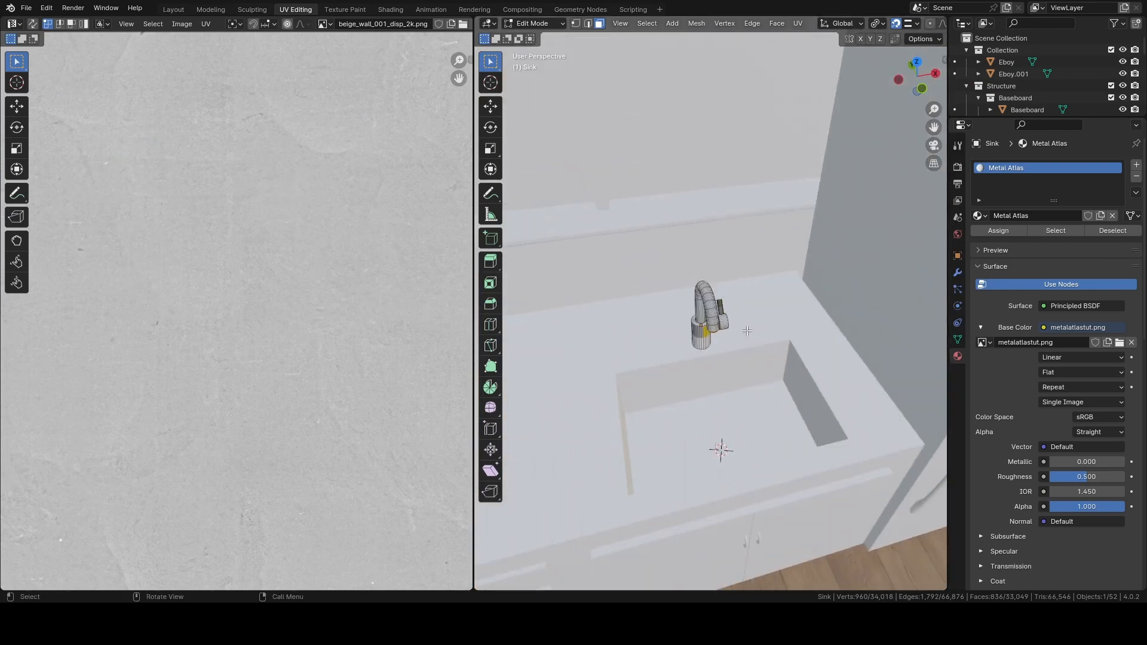
Step: Display the metalatlastut.png image in the UV editor
{"action": "left_click", "coordinate": [323, 23]}
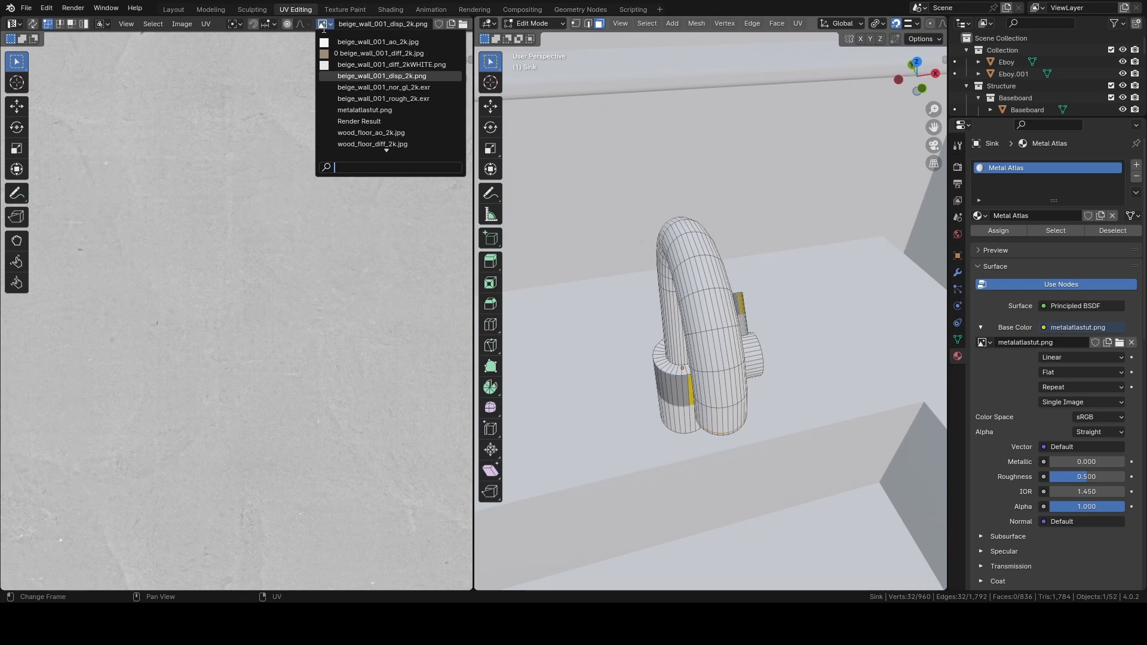
{"action": "type", "text": "metal"}
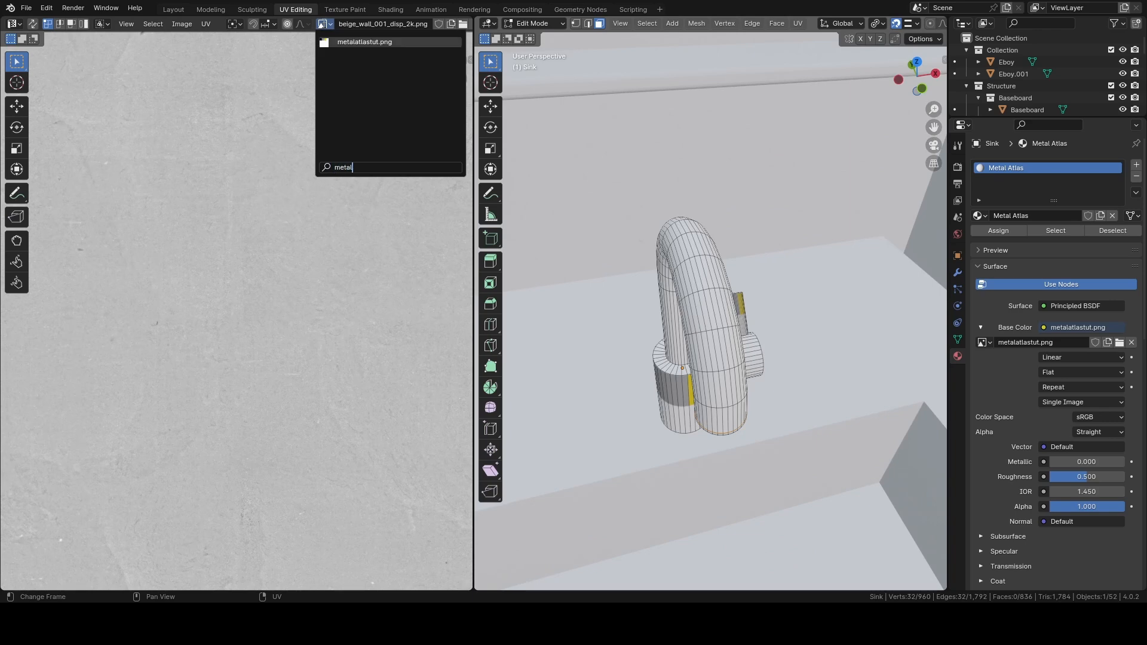
{"action": "left_click", "coordinate": [386, 41]}
{"action": "scroll", "coordinate": [261, 175], "scroll_direction": "down", "scroll_amount": 6}
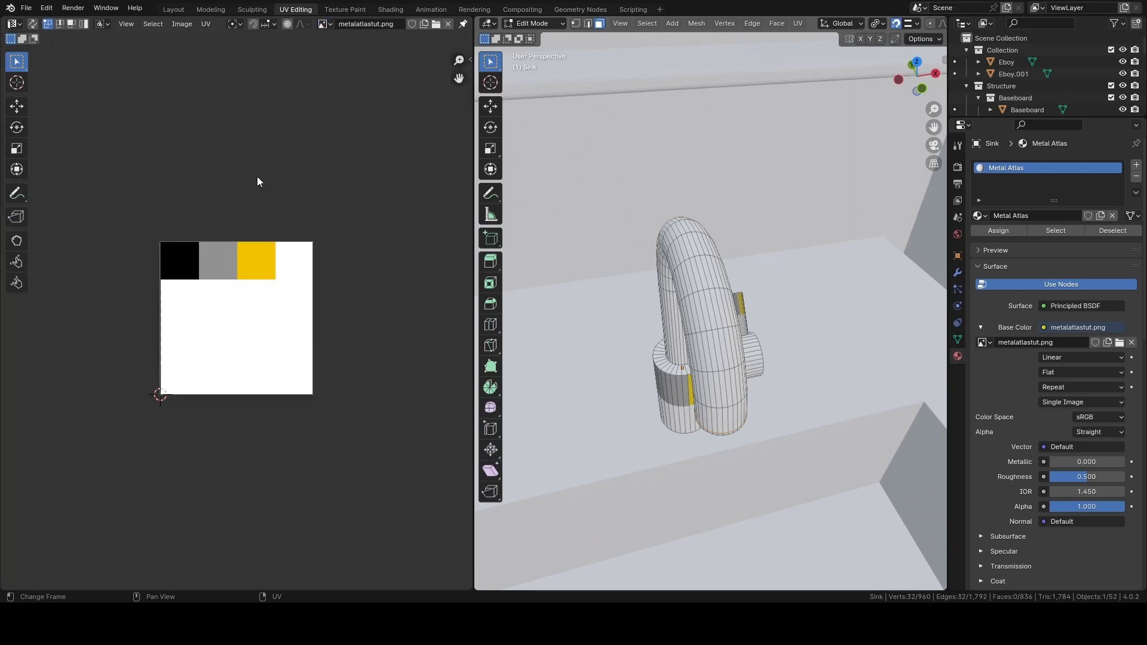
{"action": "scroll", "coordinate": [258, 182], "scroll_direction": "up", "scroll_amount": 3}
{"action": "scroll", "coordinate": [698, 338], "scroll_direction": "up", "scroll_amount": 2}
Step: Unwrap all the faucet's faces with Smart UV Project, using a 66° angle limit and zero island margin
{"action": "key", "text": "a"}
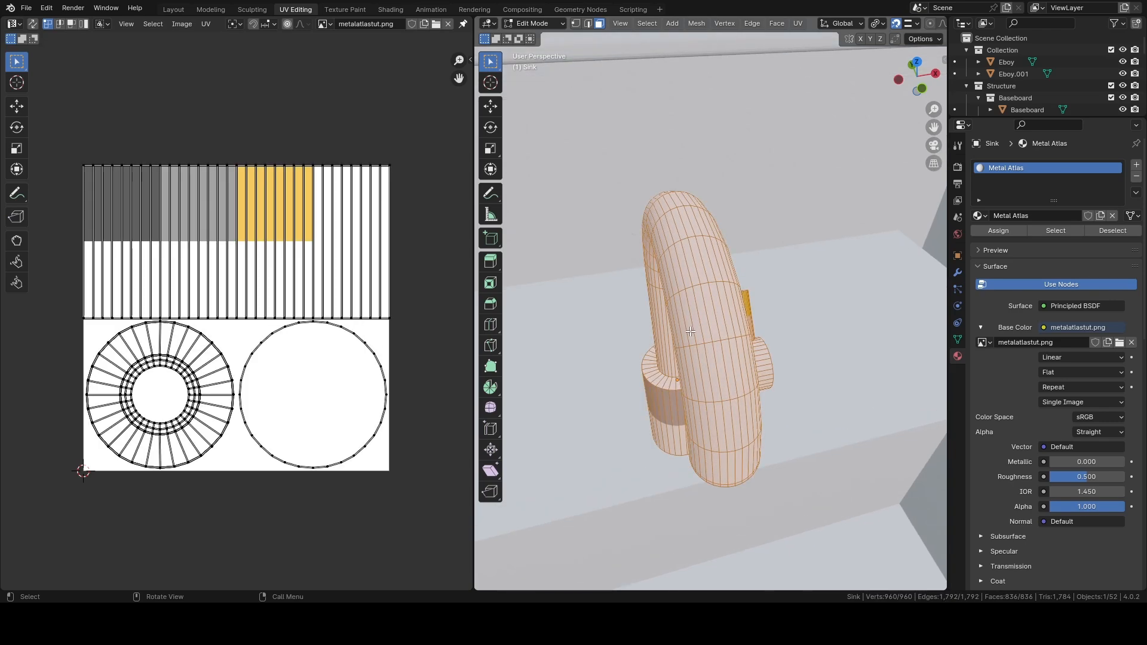
{"action": "key", "text": "u"}
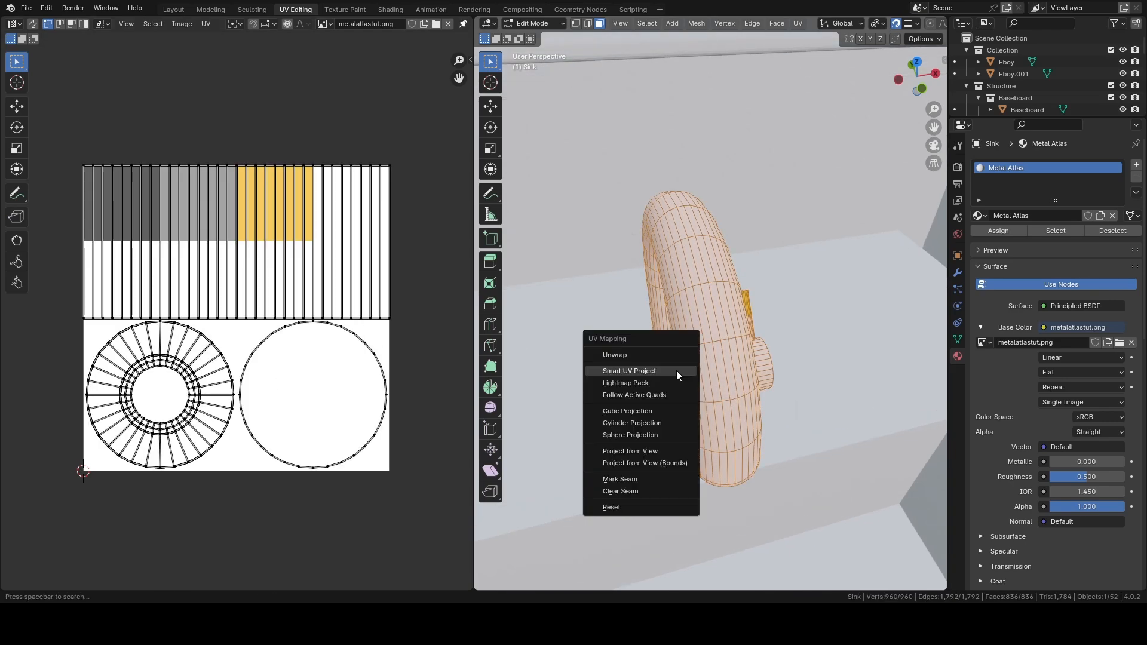
{"action": "left_click", "coordinate": [676, 370]}
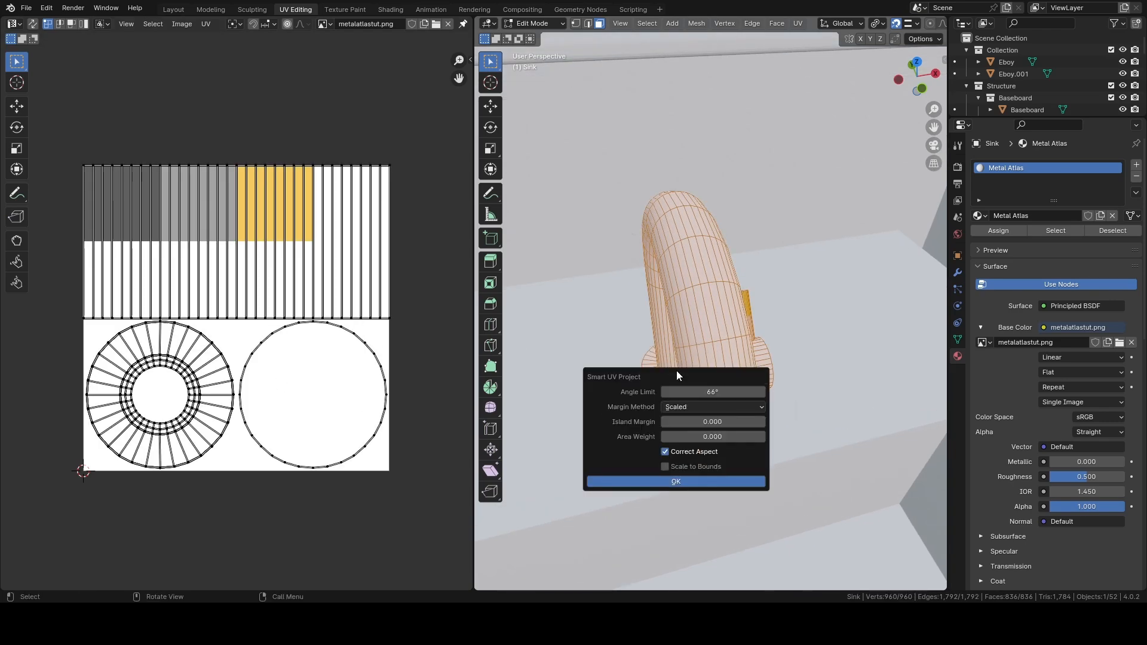
{"action": "key", "text": "Return"}
Step: Shrink the faucet's entire UV layout to about a quarter size and fit it inside the atlas's grey square
{"action": "key", "text": "a"}
{"action": "key", "text": "s"}
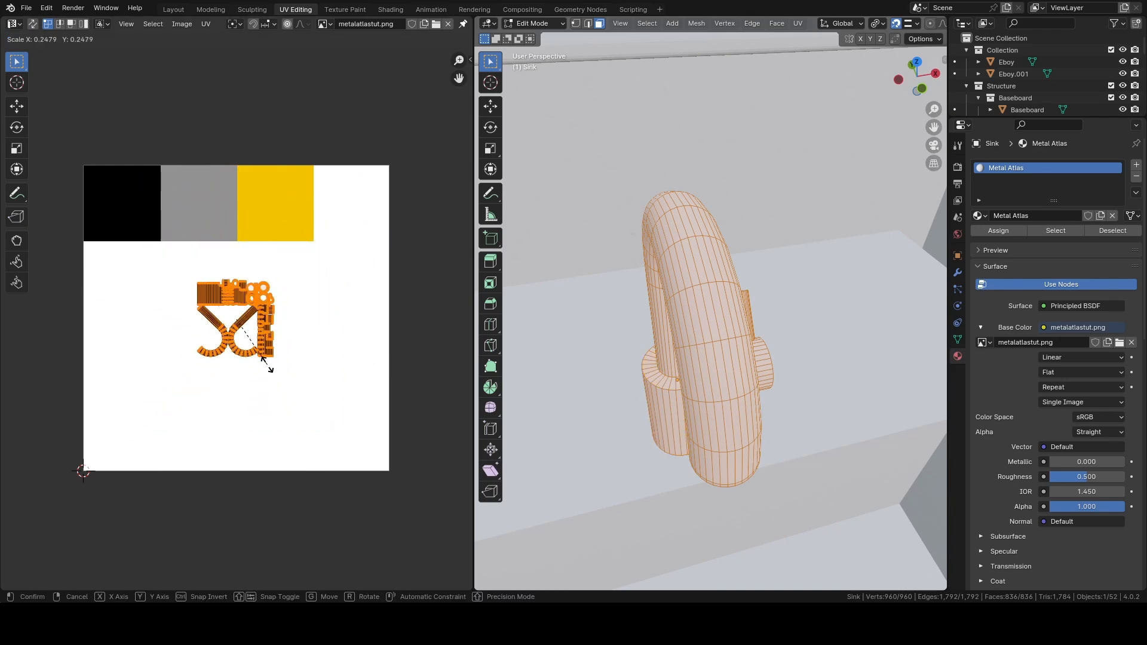
{"action": "left_click", "coordinate": [260, 357]}
{"action": "key", "text": "g"}
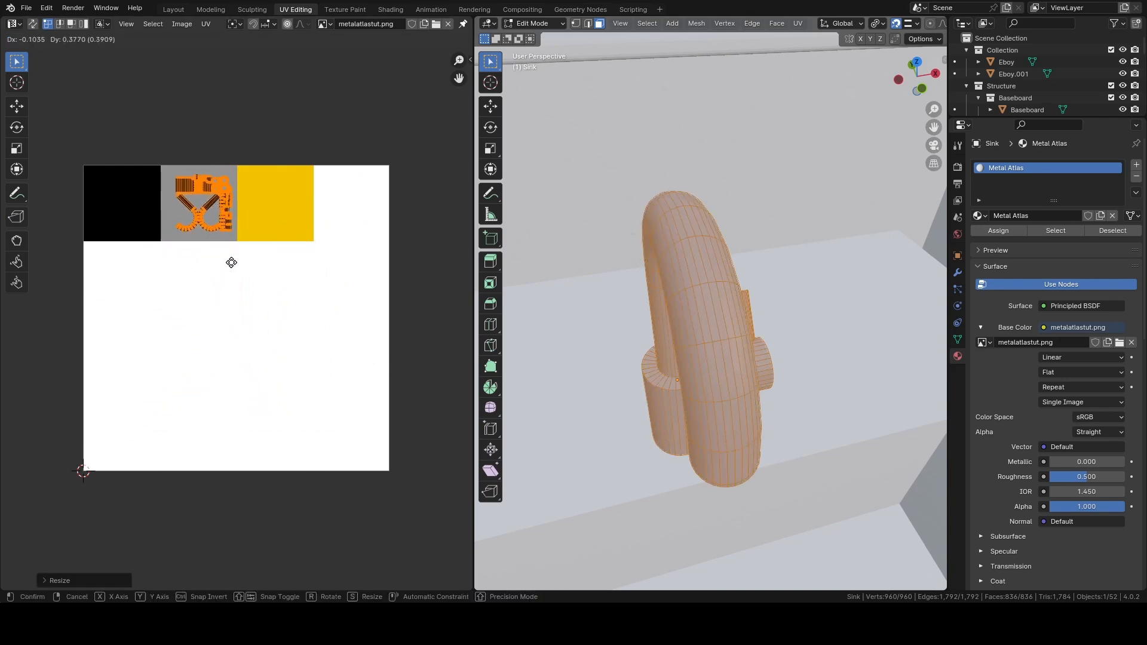
{"action": "left_click", "coordinate": [189, 250]}
{"action": "key", "text": "s"}
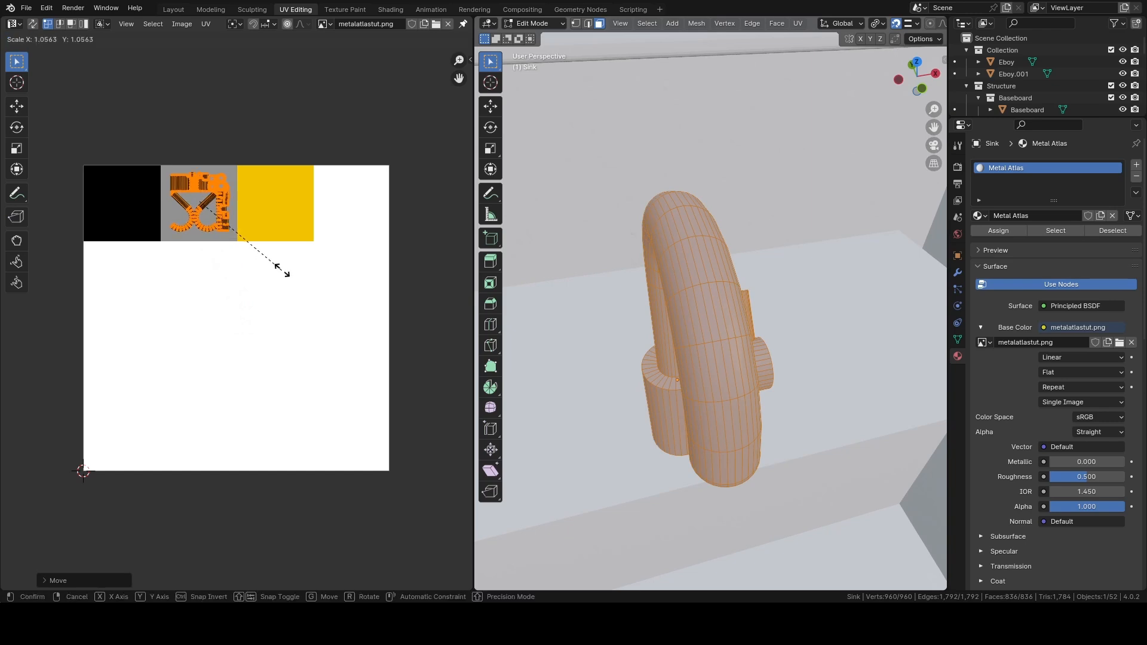
{"action": "left_click", "coordinate": [365, 327]}
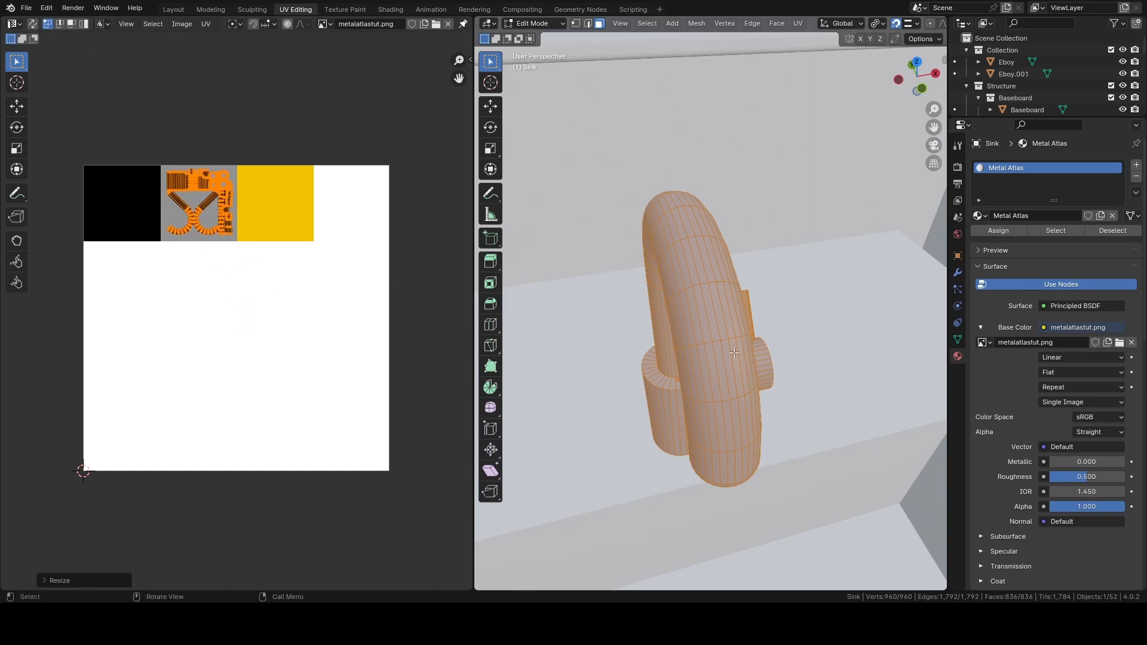
Step: Leave mesh editing and set the Metal Atlas material's metallic to 0.567 and roughness to 0.358
{"action": "key", "text": "Tab"}
{"action": "middle_click_drag", "start_coordinate": [689, 358], "coordinate": [813, 344]}
{"action": "scroll", "coordinate": [721, 342], "scroll_direction": "down", "scroll_amount": 5}
{"action": "scroll", "coordinate": [771, 351], "scroll_direction": "up", "scroll_amount": 4}
{"action": "scroll", "coordinate": [1020, 378], "scroll_direction": "down", "scroll_amount": 3}
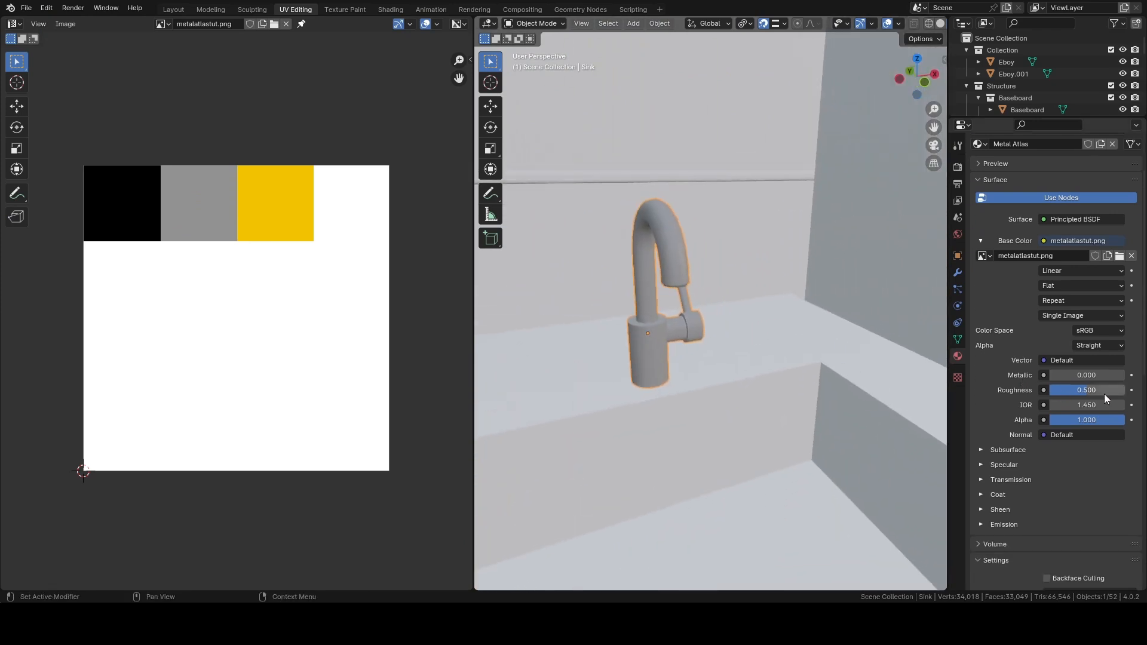
{"action": "left_click_drag", "start_coordinate": [1063, 379], "coordinate": [1089, 376]}
{"action": "scroll", "coordinate": [625, 354], "scroll_direction": "down", "scroll_amount": 5}
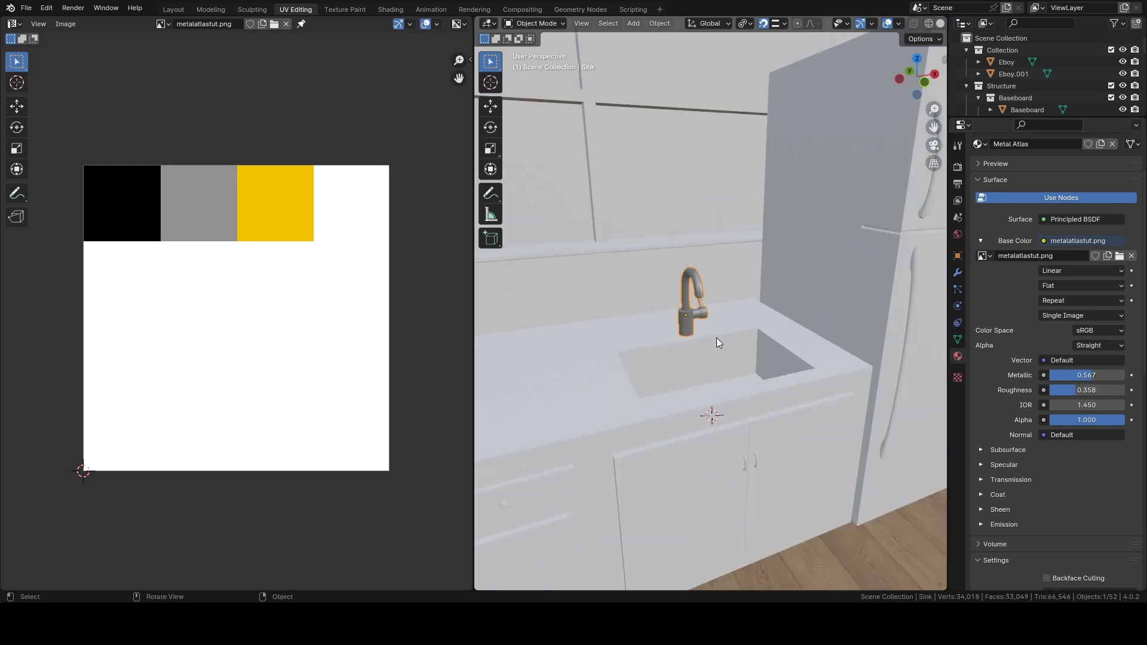
Step: Deselect all objects in the room and save the Blender file
{"action": "middle_click_drag", "start_coordinate": [716, 338], "coordinate": [722, 378]}
{"action": "left_click", "coordinate": [716, 442]}
{"action": "key", "text": "alt+a"}
{"action": "scroll", "coordinate": [724, 450], "scroll_direction": "down", "scroll_amount": 6}
{"action": "scroll", "coordinate": [761, 339], "scroll_direction": "down", "scroll_amount": 4}
{"action": "scroll", "coordinate": [705, 338], "scroll_direction": "up", "scroll_amount": 2}
{"action": "scroll", "coordinate": [705, 338], "scroll_direction": "up", "scroll_amount": 10}
{"action": "middle_click_drag", "start_coordinate": [751, 273], "coordinate": [799, 350], "text": "shift"}
{"action": "scroll", "coordinate": [718, 360], "scroll_direction": "up", "scroll_amount": 5}
{"action": "key", "text": "ctrl+s"}
Step: Examine the faucet's metallic finish up close and from several angles
{"action": "scroll", "coordinate": [768, 368], "scroll_direction": "down", "scroll_amount": 6}
{"action": "scroll", "coordinate": [715, 401], "scroll_direction": "up", "scroll_amount": 6}
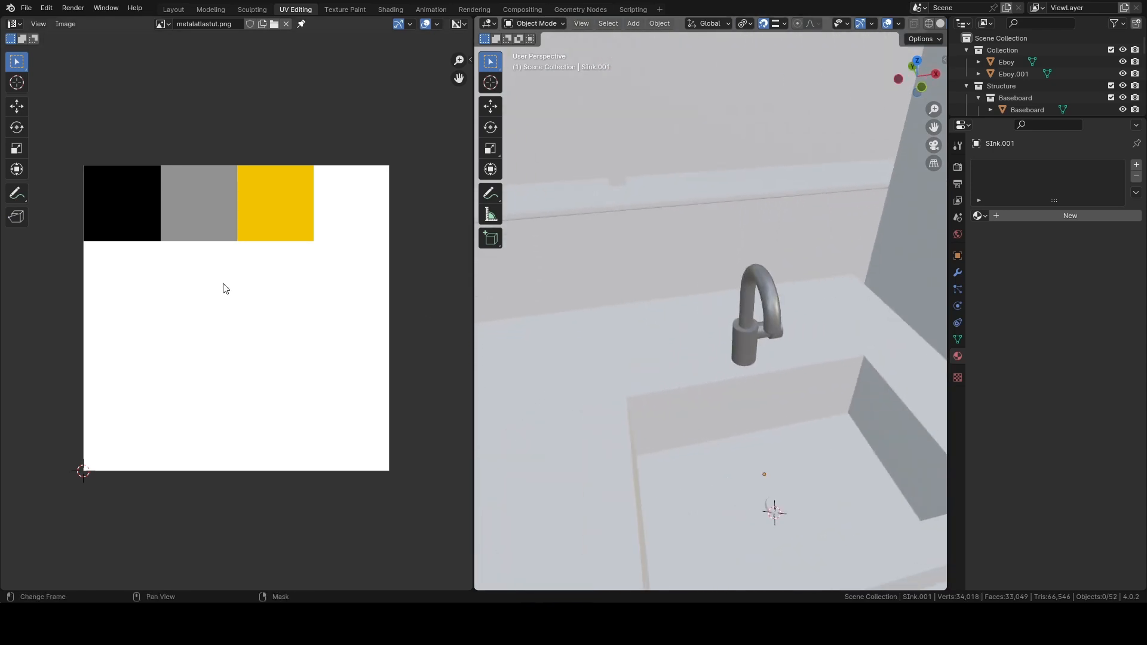
{"action": "scroll", "coordinate": [726, 406], "scroll_direction": "down", "scroll_amount": 5}
{"action": "mouse_move", "coordinate": [729, 354]}
{"action": "middle_mouse_down", "text": "shift"}
{"action": "mouse_move", "coordinate": [709, 385]}
{"action": "mouse_move", "coordinate": [720, 344]}
{"action": "middle_mouse_up", "text": "shift"}
{"action": "scroll", "coordinate": [710, 383], "scroll_direction": "up", "scroll_amount": 6}
{"action": "scroll", "coordinate": [709, 412], "scroll_direction": "up", "scroll_amount": 4}
{"action": "middle_click_drag", "start_coordinate": [708, 418], "coordinate": [757, 394]}
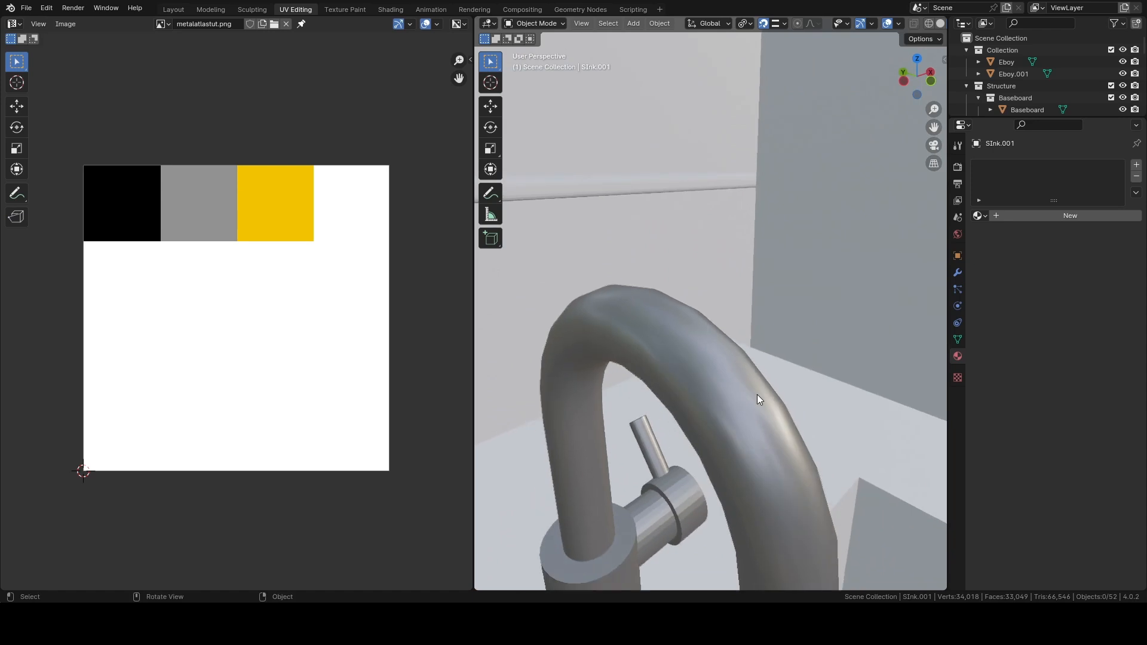
{"action": "scroll", "coordinate": [753, 406], "scroll_direction": "down", "scroll_amount": 4}
{"action": "middle_click_drag", "start_coordinate": [728, 482], "coordinate": [708, 361], "text": "shift"}
{"action": "scroll", "coordinate": [739, 324], "scroll_direction": "down", "scroll_amount": 6}
{"action": "scroll", "coordinate": [661, 358], "scroll_direction": "up", "scroll_amount": 5}
{"action": "scroll", "coordinate": [647, 349], "scroll_direction": "down", "scroll_amount": 4}
{"action": "scroll", "coordinate": [751, 333], "scroll_direction": "up", "scroll_amount": 2}
{"action": "scroll", "coordinate": [700, 363], "scroll_direction": "up", "scroll_amount": 3}
{"action": "scroll", "coordinate": [690, 370], "scroll_direction": "down", "scroll_amount": 4}
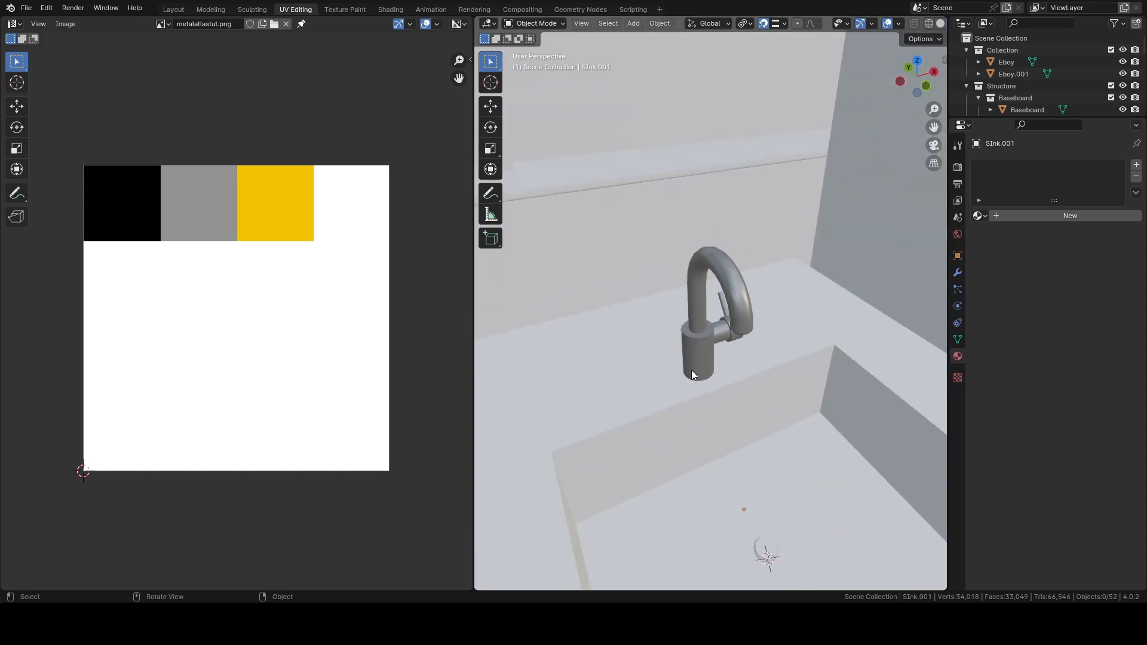
{"action": "scroll", "coordinate": [693, 376], "scroll_direction": "down", "scroll_amount": 5}
{"action": "scroll", "coordinate": [715, 360], "scroll_direction": "up", "scroll_amount": 7}
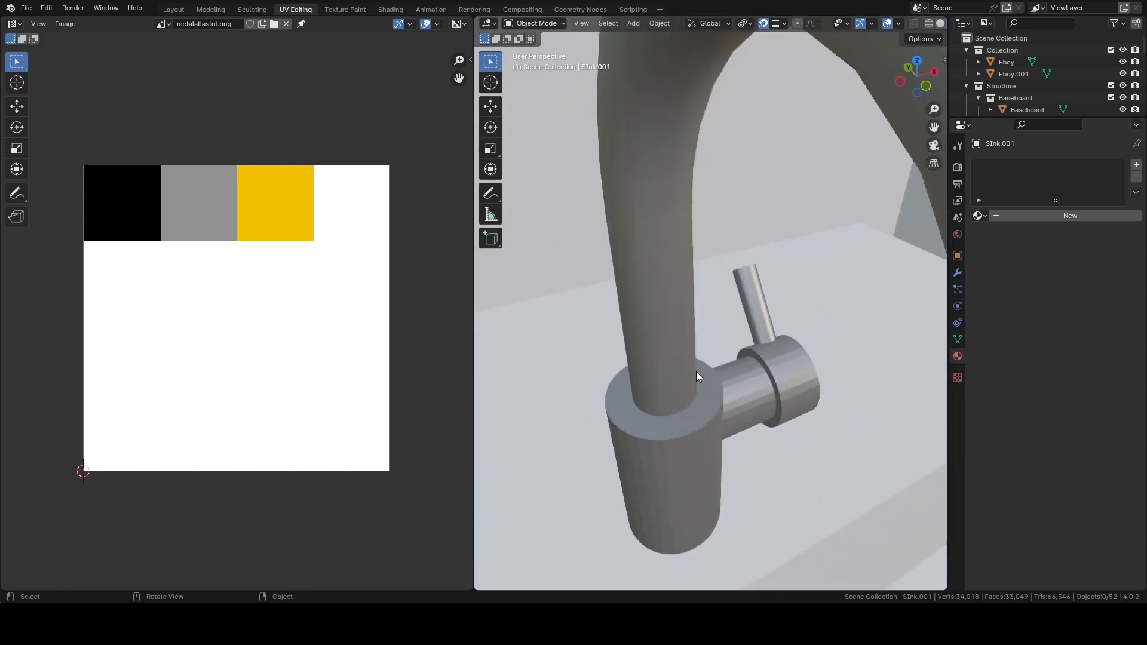
{"action": "scroll", "coordinate": [692, 364], "scroll_direction": "down", "scroll_amount": 4}
{"action": "scroll", "coordinate": [693, 336], "scroll_direction": "down", "scroll_amount": 5}
{"action": "middle_click_drag", "start_coordinate": [696, 317], "coordinate": [730, 339]}
{"action": "scroll", "coordinate": [687, 316], "scroll_direction": "up", "scroll_amount": 7}
{"action": "middle_click_drag", "start_coordinate": [625, 340], "coordinate": [707, 342], "text": "shift"}
{"action": "scroll", "coordinate": [693, 343], "scroll_direction": "down", "scroll_amount": 4}
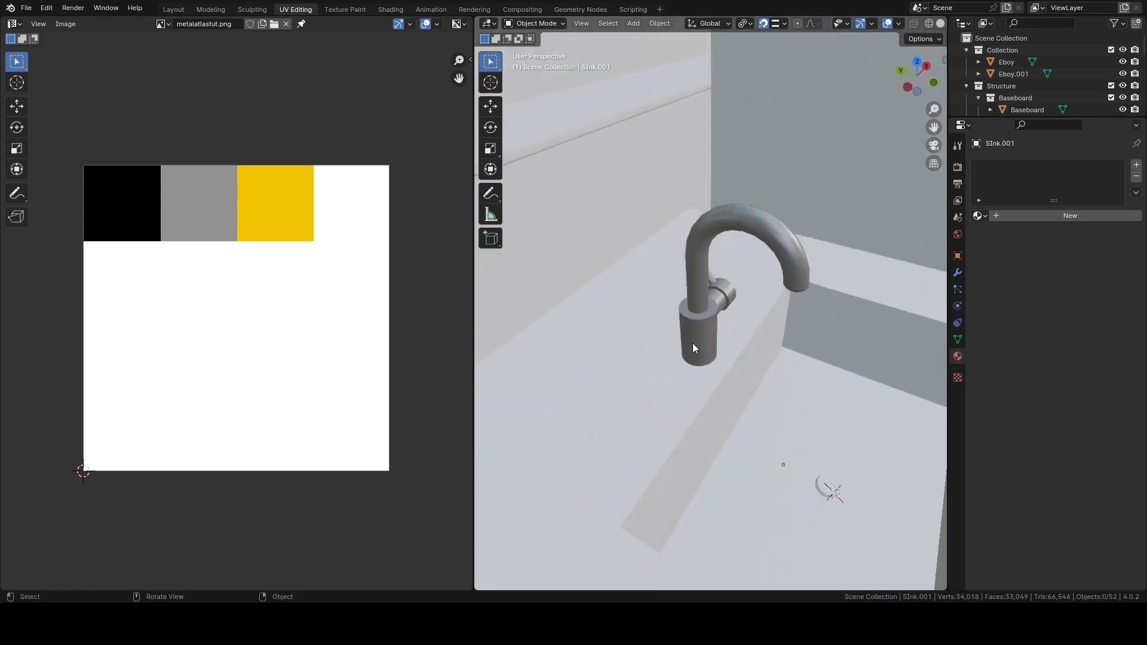
{"action": "scroll", "coordinate": [692, 346], "scroll_direction": "up", "scroll_amount": 4}
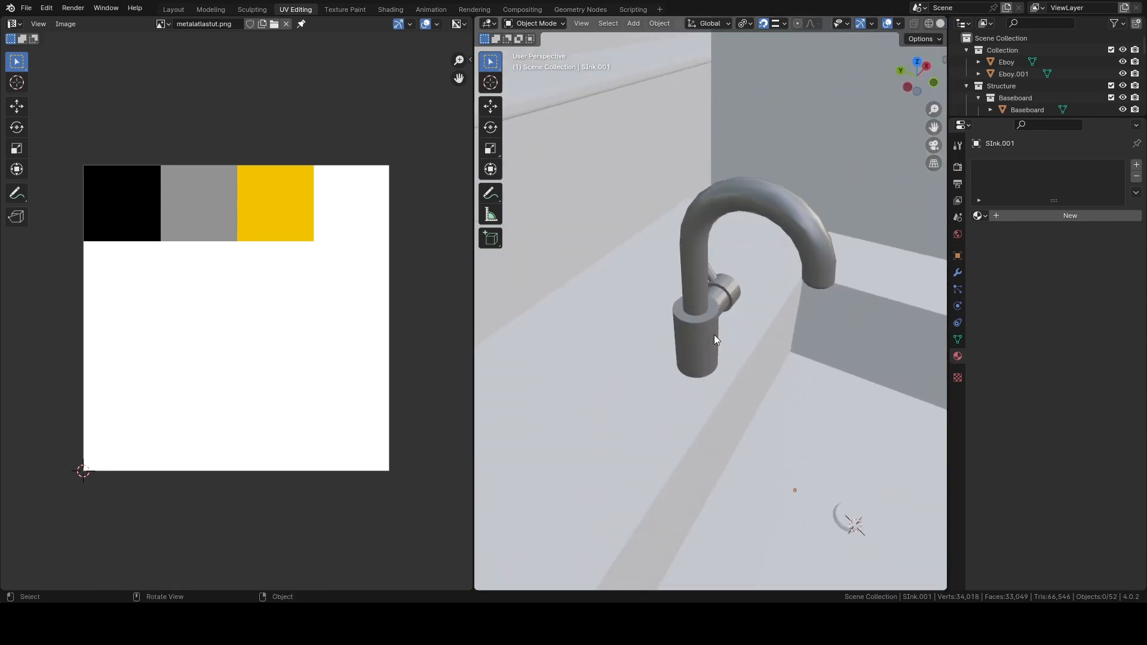
{"action": "scroll", "coordinate": [711, 335], "scroll_direction": "down", "scroll_amount": 5}
{"action": "scroll", "coordinate": [687, 331], "scroll_direction": "up", "scroll_amount": 6}
Step: Select the faucet's cylindrical base as linked geometry and move its UV islands onto the atlas's black square
{"action": "left_click", "coordinate": [712, 341]}
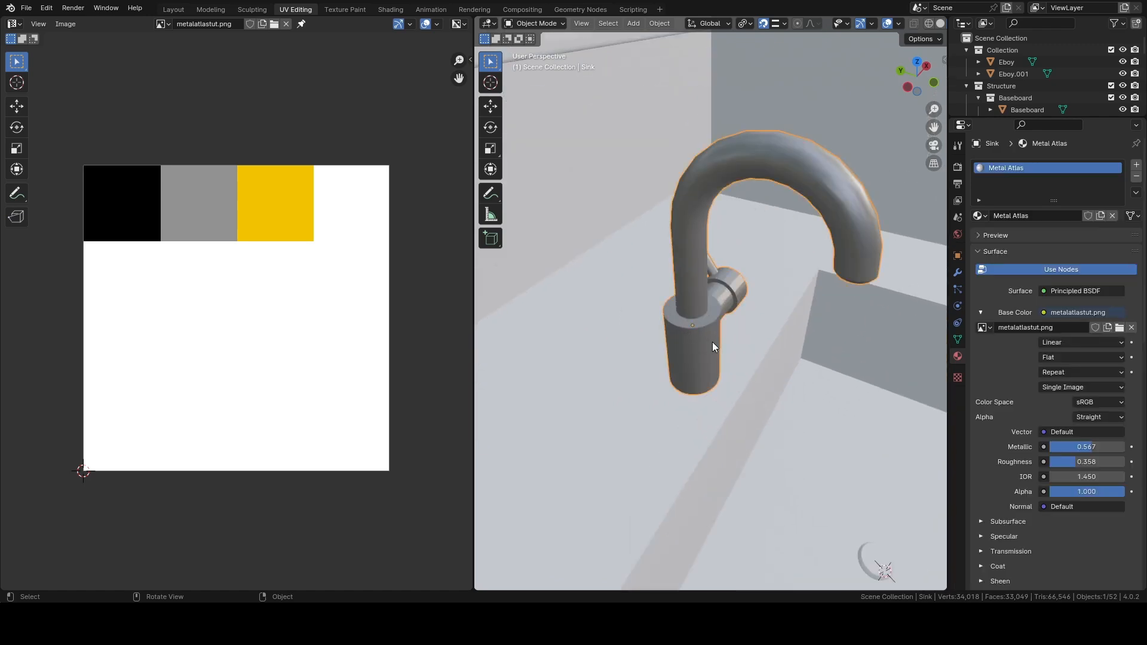
{"action": "middle_click_drag", "start_coordinate": [712, 342], "coordinate": [665, 258]}
{"action": "middle_click_drag", "start_coordinate": [649, 277], "coordinate": [683, 304], "text": "shift"}
{"action": "left_click", "coordinate": [694, 306]}
{"action": "key", "text": "l"}
{"action": "scroll", "coordinate": [693, 304], "scroll_direction": "up", "scroll_amount": 5}
{"action": "scroll", "coordinate": [713, 269], "scroll_direction": "down", "scroll_amount": 5}
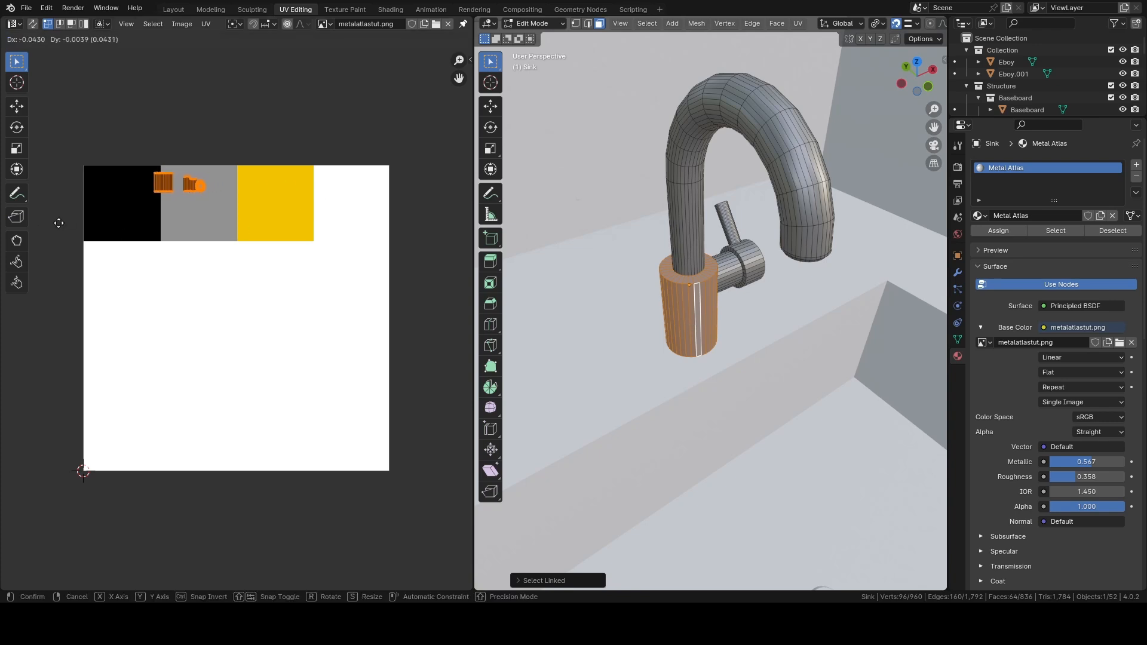
{"action": "left_click", "coordinate": [435, 361]}
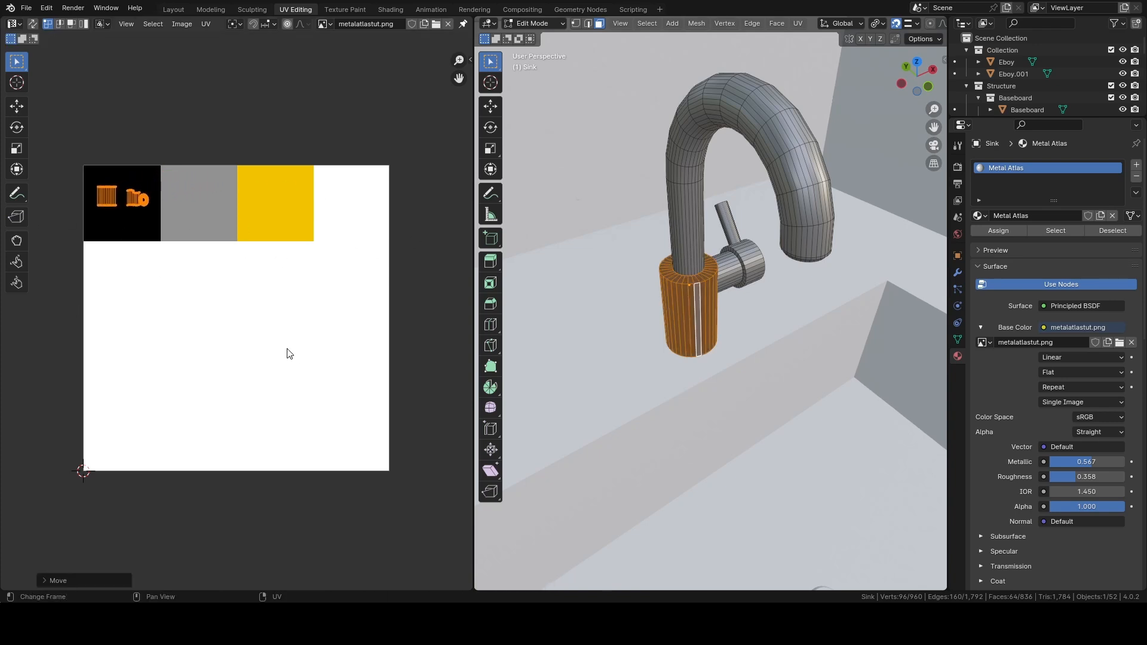
Step: Select the faucet's small lever handle as linked geometry and move its UV islands onto the black square
{"action": "key", "text": "Tab"}
{"action": "middle_click_drag", "start_coordinate": [712, 288], "coordinate": [550, 284]}
{"action": "key", "text": "Tab"}
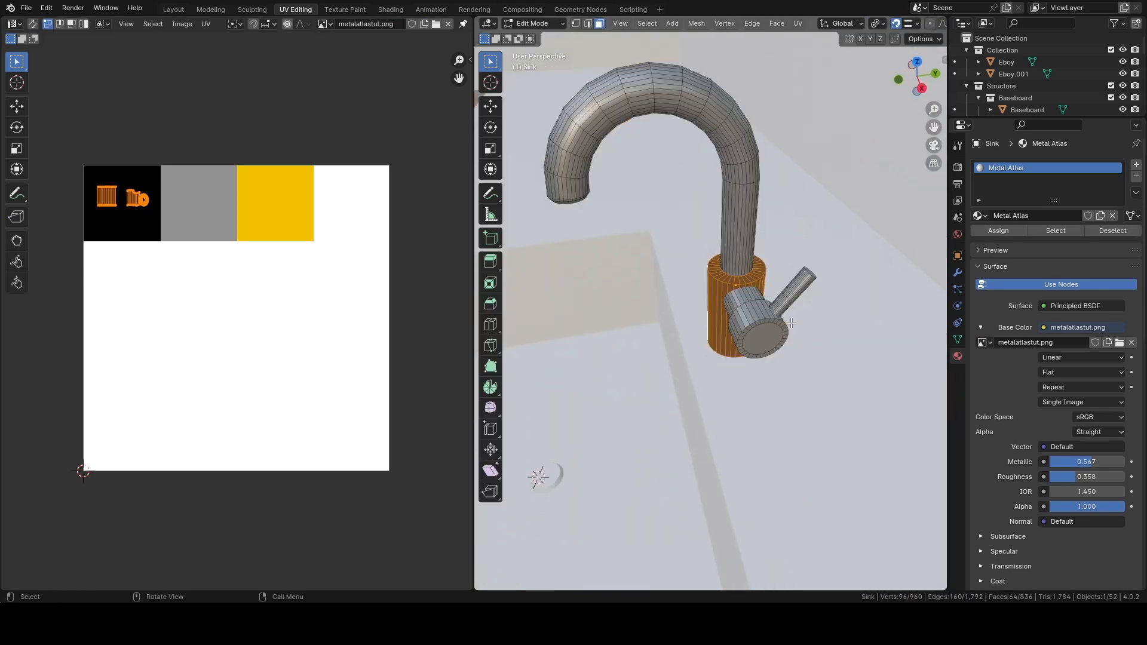
{"action": "middle_click_drag", "start_coordinate": [797, 322], "coordinate": [733, 301], "text": "shift"}
{"action": "scroll", "coordinate": [734, 301], "scroll_direction": "up", "scroll_amount": 5}
{"action": "key", "text": "alt+a"}
{"action": "key", "text": "l"}
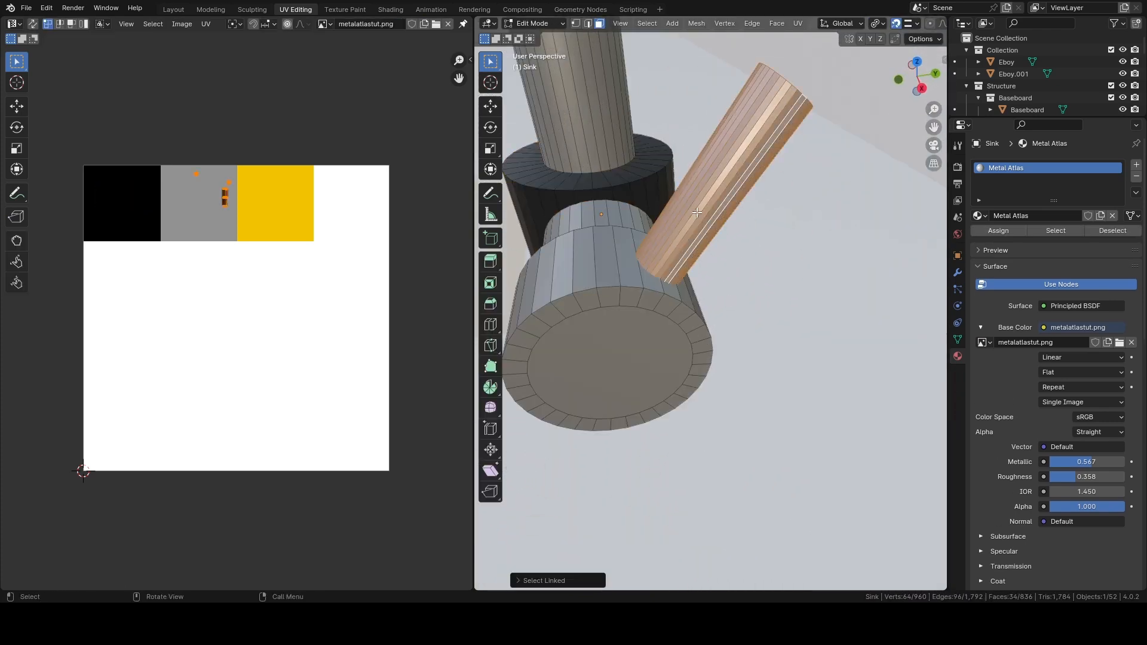
{"action": "key", "text": "g"}
{"action": "left_click", "coordinate": [193, 220]}
{"action": "key", "text": "Tab"}
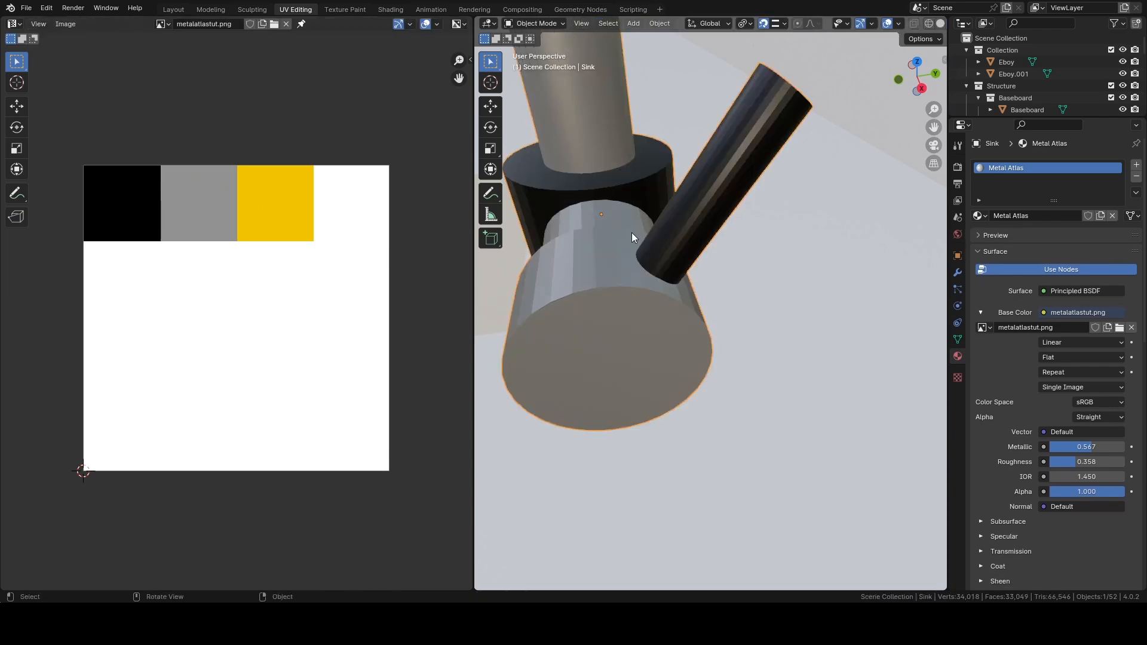
Step: Select the Curtains object by the window and assign it the existing Metal Atlas material
{"action": "middle_click_drag", "start_coordinate": [632, 232], "coordinate": [786, 267]}
{"action": "scroll", "coordinate": [719, 275], "scroll_direction": "down", "scroll_amount": 12}
{"action": "middle_click_drag", "start_coordinate": [719, 299], "coordinate": [650, 249]}
{"action": "scroll", "coordinate": [583, 262], "scroll_direction": "up", "scroll_amount": 3}
{"action": "left_click", "coordinate": [561, 295]}
{"action": "middle_click_drag", "start_coordinate": [651, 249], "coordinate": [739, 239], "text": "shift"}
{"action": "key", "text": "Tab"}
{"action": "left_click", "coordinate": [633, 177]}
{"action": "scroll", "coordinate": [602, 284], "scroll_direction": "up", "scroll_amount": 1}
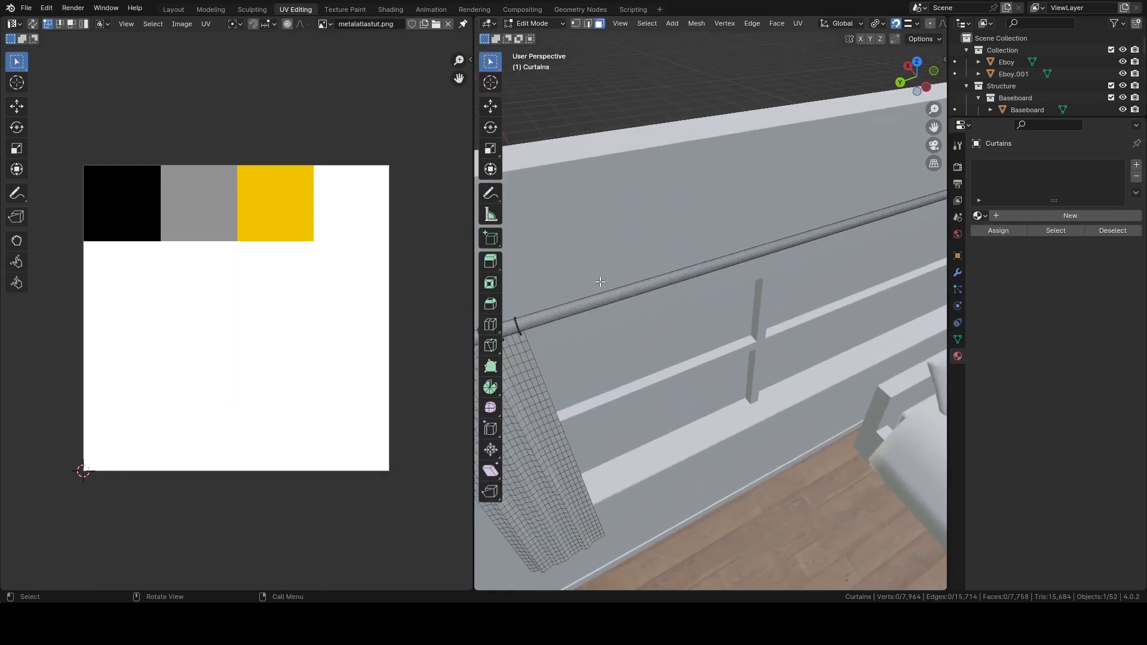
{"action": "key", "text": "Tab"}
{"action": "left_click", "coordinate": [980, 215]}
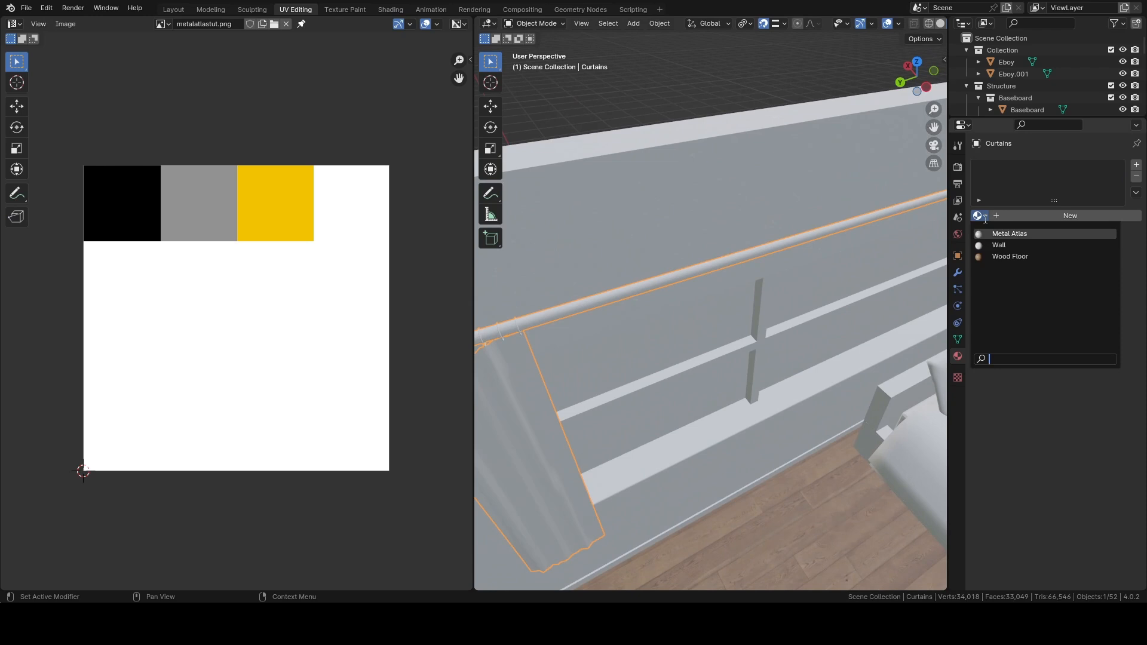
{"action": "left_click", "coordinate": [1018, 234]}
Step: Select the curtain rod as linked geometry in Edit Mode, then scale down its UV islands and move them onto the atlas's grey square
{"action": "middle_click_drag", "start_coordinate": [686, 316], "coordinate": [844, 322]}
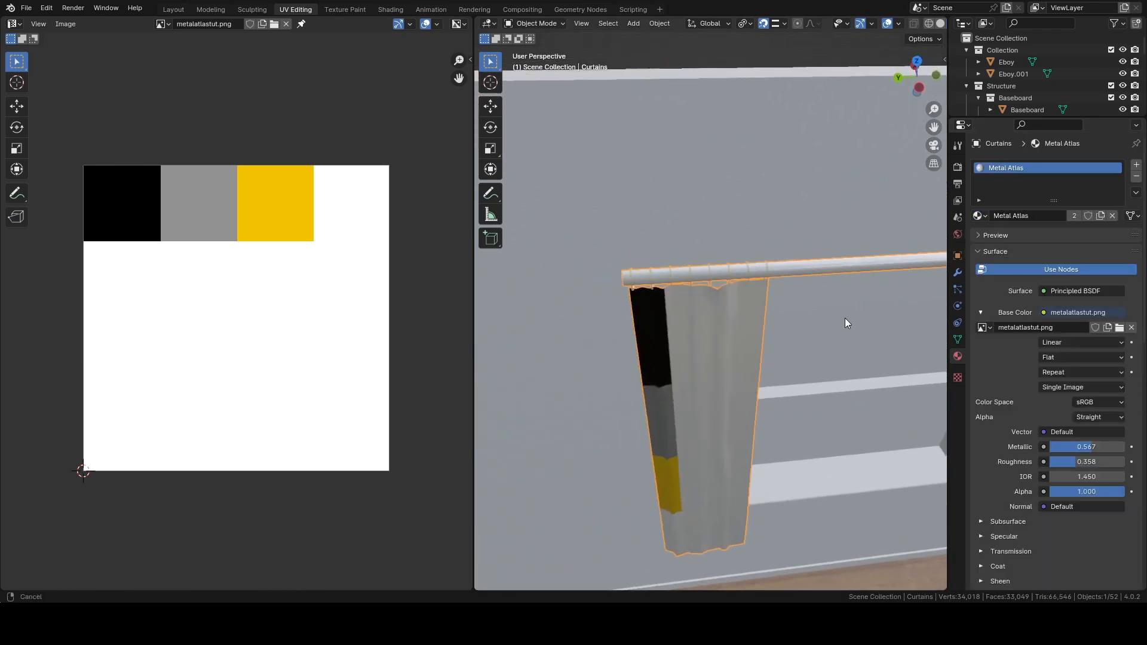
{"action": "key", "text": "Tab"}
{"action": "middle_click_drag", "start_coordinate": [771, 321], "coordinate": [715, 285], "text": "shift"}
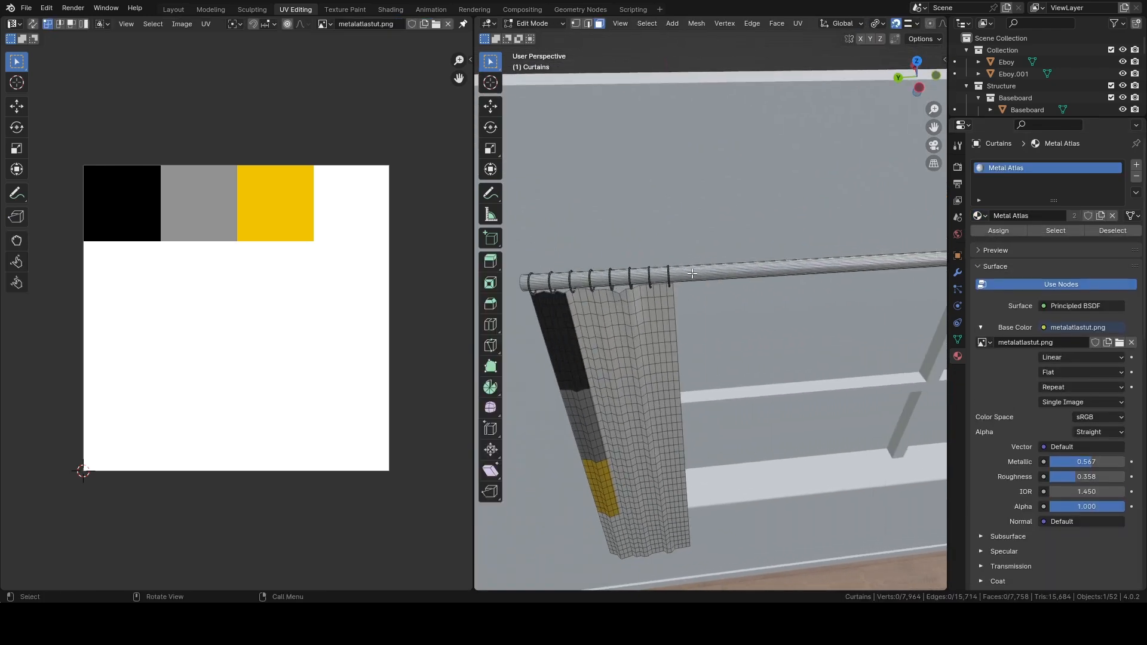
{"action": "left_click", "coordinate": [607, 321]}
{"action": "left_click", "coordinate": [694, 275]}
{"action": "key", "text": "l"}
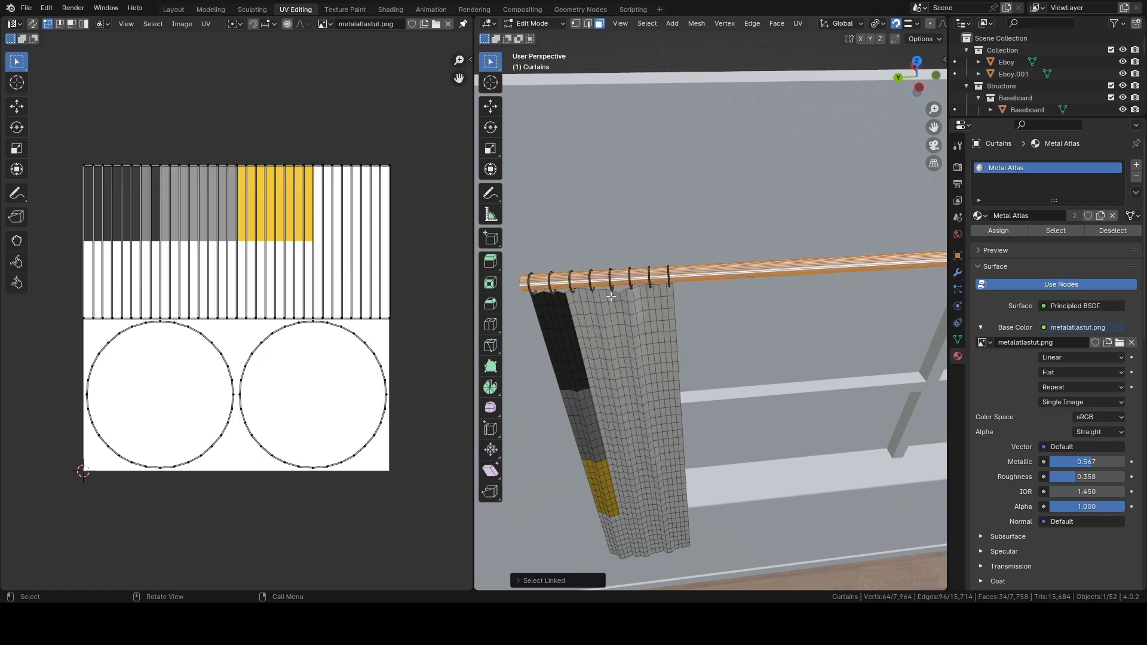
{"action": "key", "text": "a"}
{"action": "key", "text": "s"}
{"action": "left_click", "coordinate": [242, 312]}
{"action": "key", "text": "g"}
{"action": "left_click", "coordinate": [208, 206]}
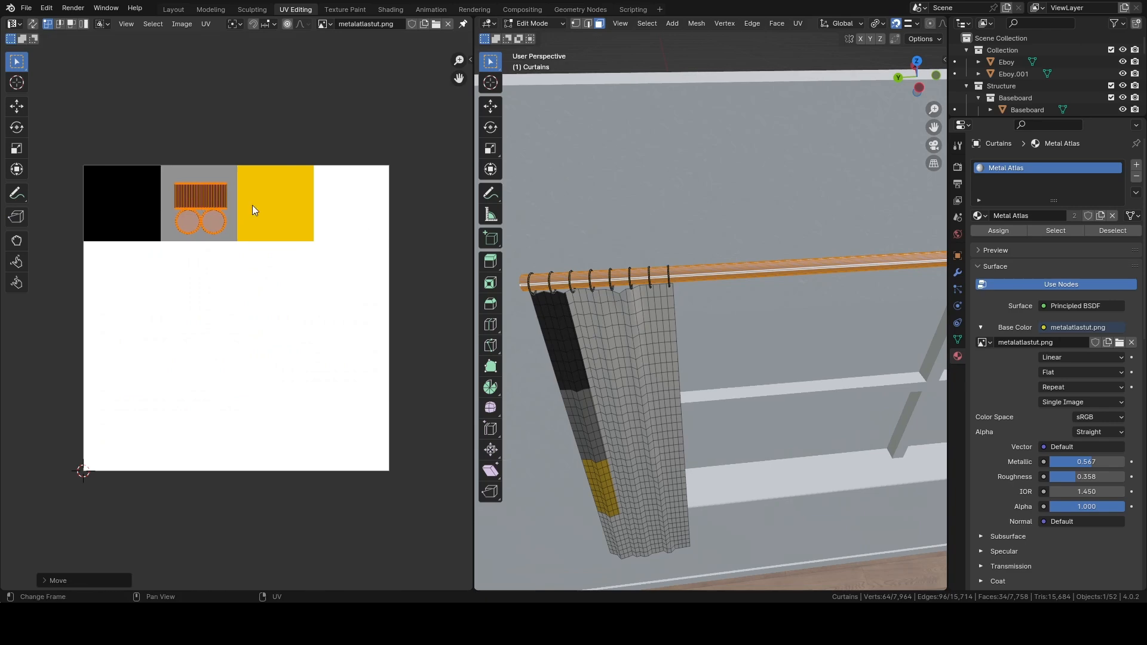
Step: Clear the rod selection and select all the rings of the curtain at the kitchen end of the rod as linked geometry
{"action": "key", "text": "Tab"}
{"action": "middle_click_drag", "start_coordinate": [635, 251], "coordinate": [707, 246], "text": "shift"}
{"action": "scroll", "coordinate": [695, 282], "scroll_direction": "up", "scroll_amount": 7}
{"action": "key", "text": "Tab"}
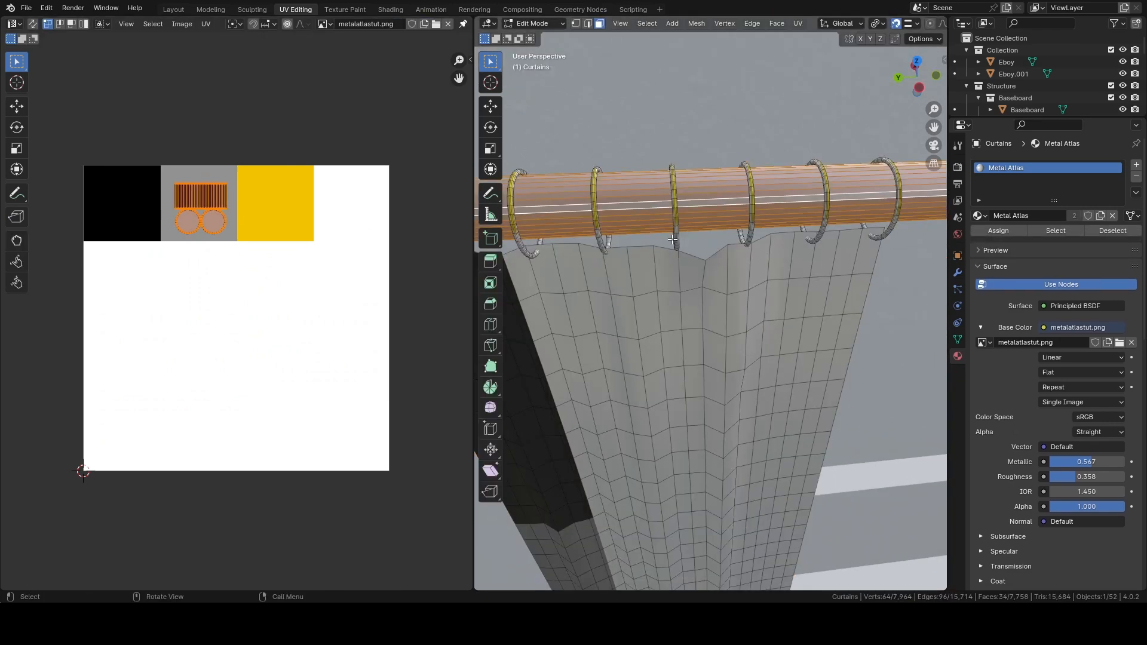
{"action": "key", "text": "alt+a"}
{"action": "key", "text": "ctrl+l"}
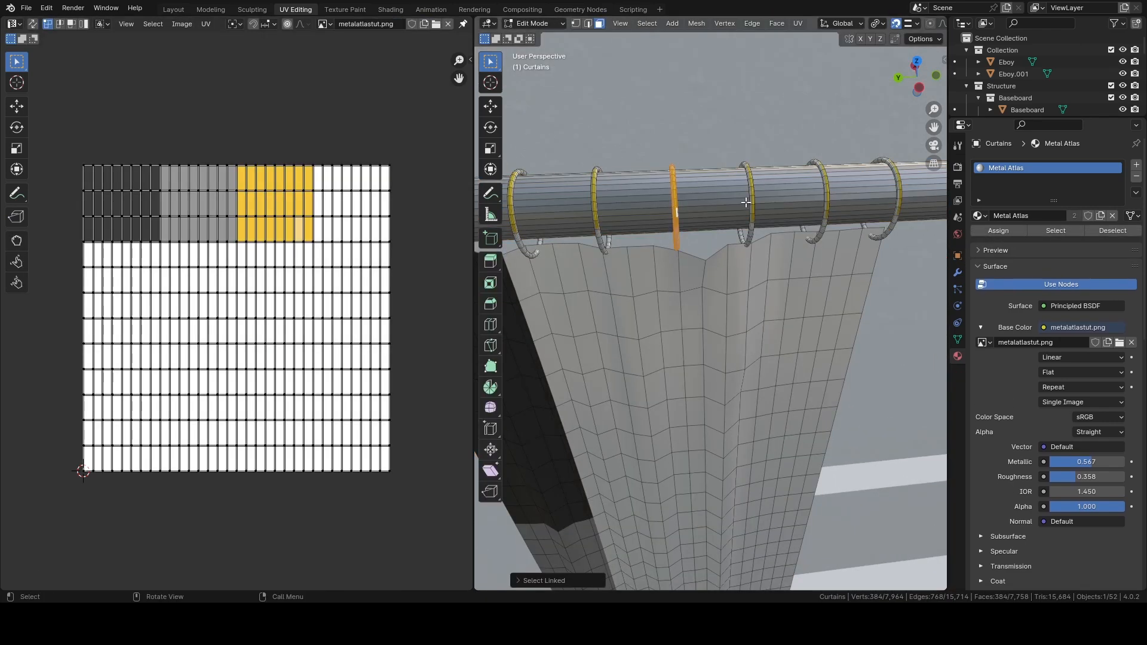
{"action": "left_click", "coordinate": [750, 197], "text": "shift"}
{"action": "key", "text": "ctrl+l"}
{"action": "key", "text": "l"}
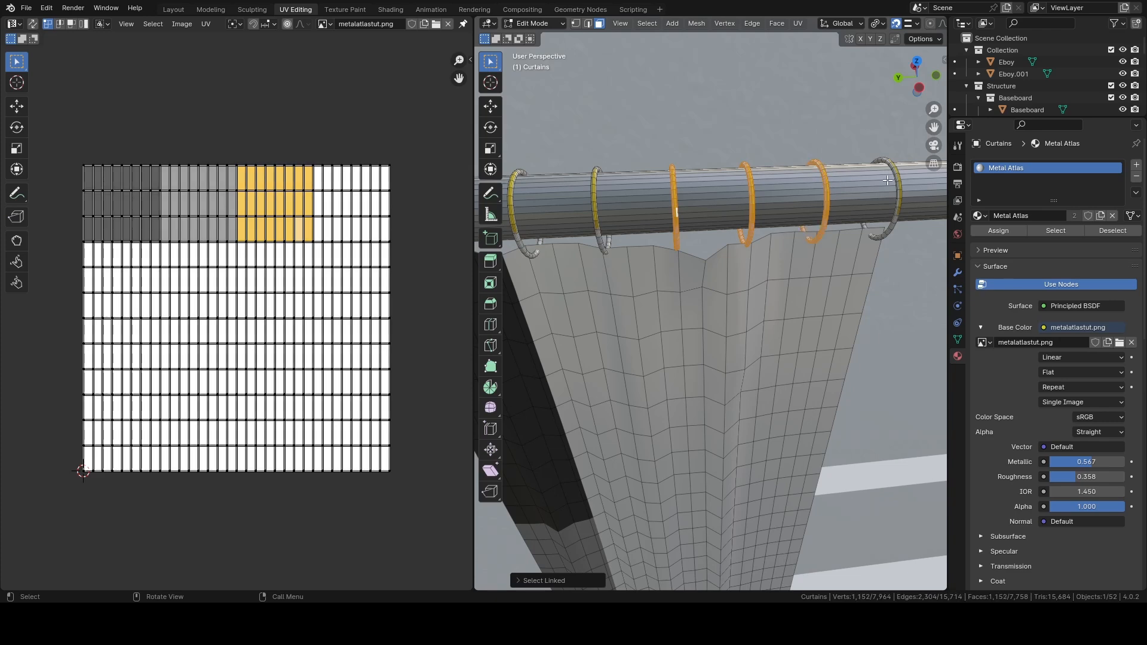
{"action": "key", "text": "l"}
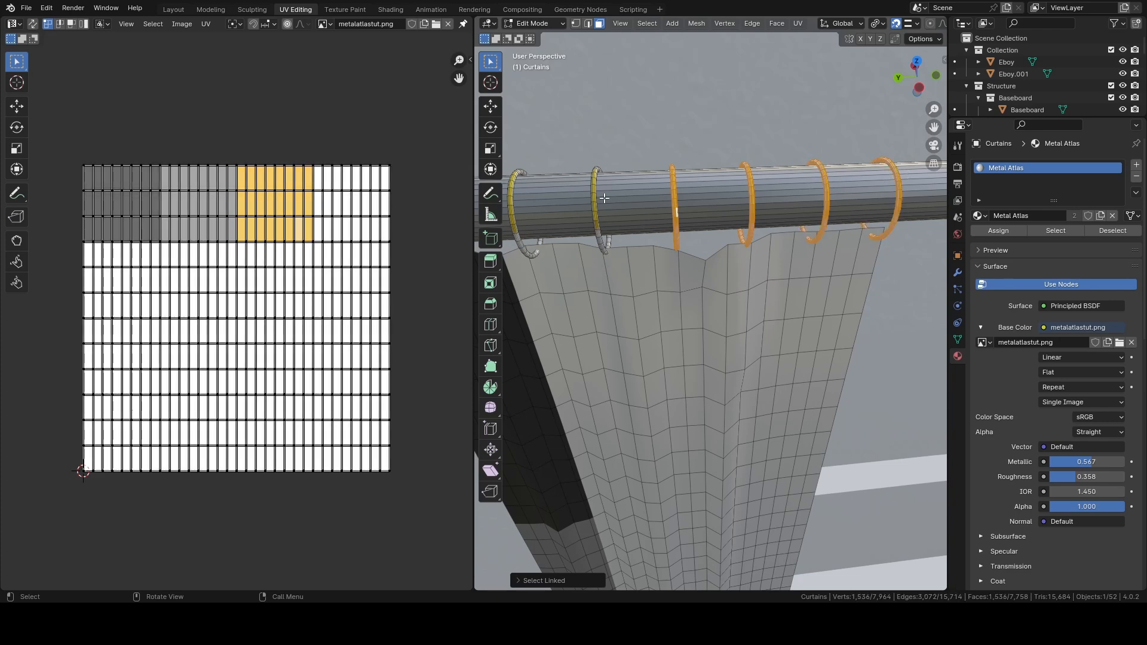
{"action": "key", "text": "l"}
{"action": "middle_click_drag", "start_coordinate": [593, 190], "coordinate": [812, 210], "text": "shift"}
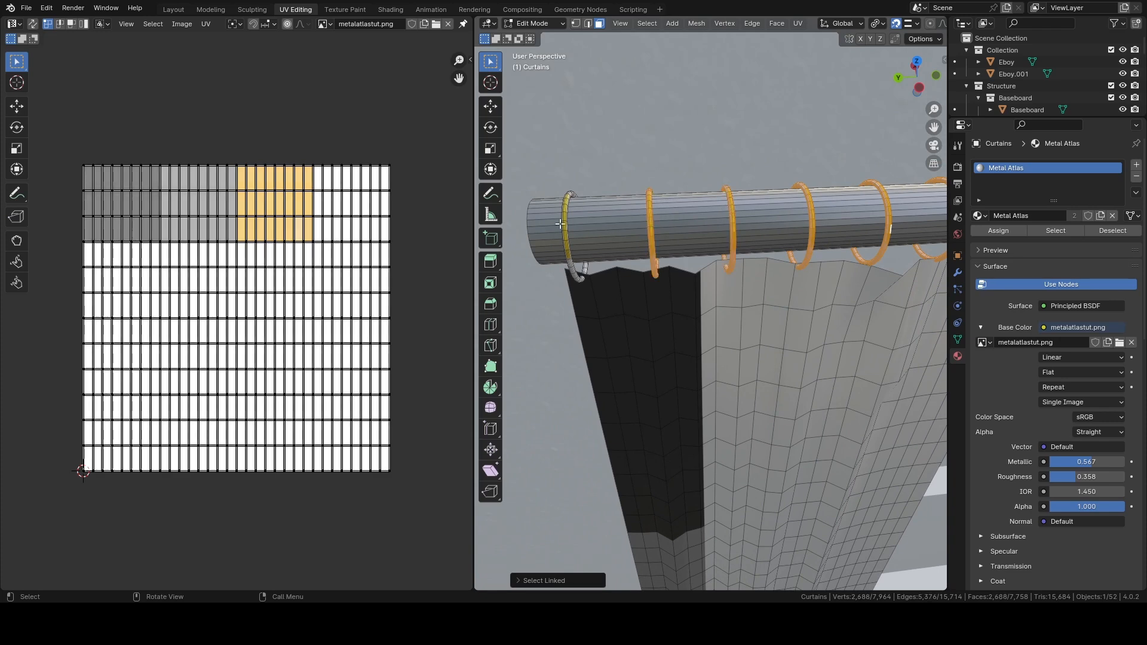
Step: Scale down the selected rings' UV islands, move them onto the atlas's yellow square and enlarge them to fill it
{"action": "key", "text": "a"}
{"action": "key", "text": "s"}
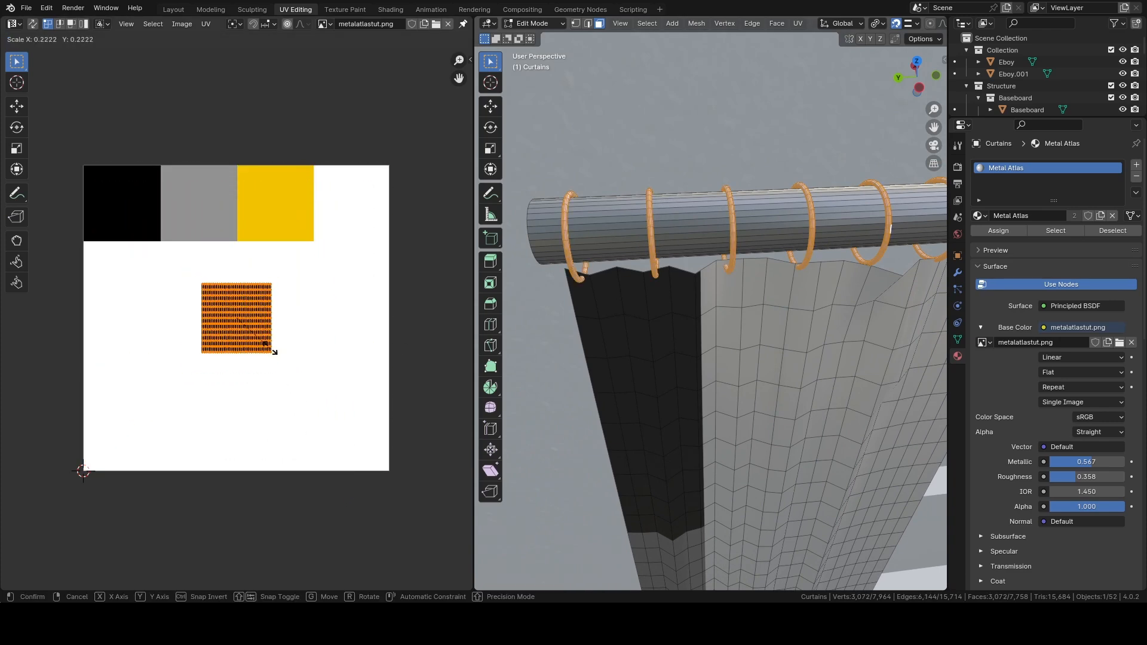
{"action": "left_click", "coordinate": [274, 351]}
{"action": "key", "text": "g"}
{"action": "left_click", "coordinate": [306, 208]}
{"action": "key", "text": "s"}
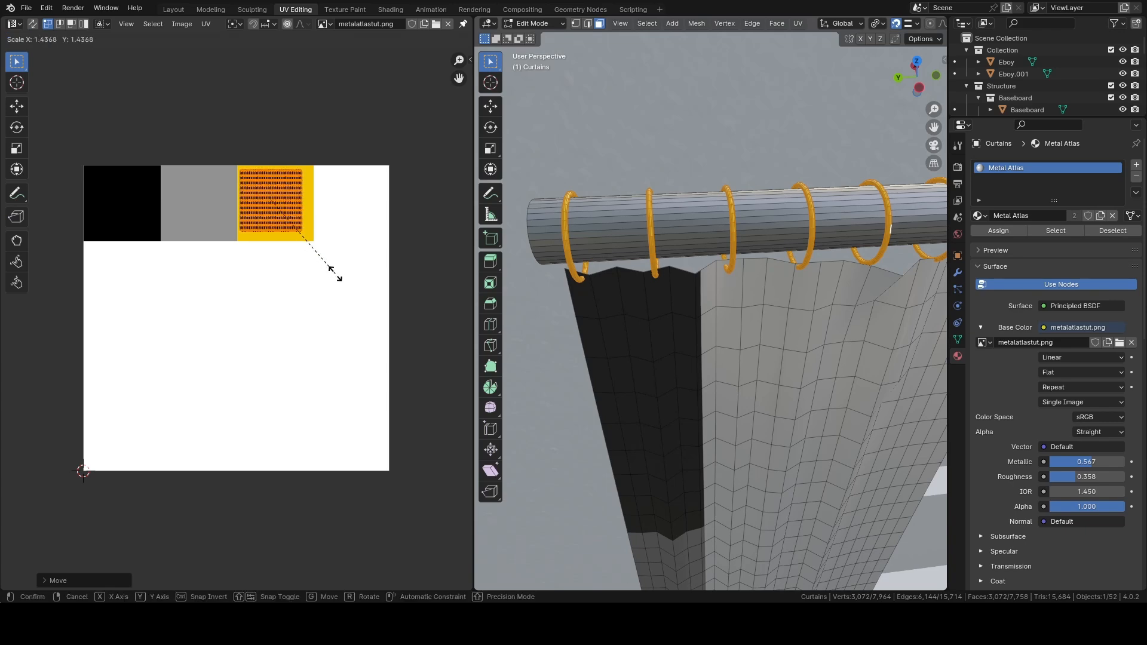
{"action": "left_click", "coordinate": [333, 277]}
Step: Select all the rings of the other curtain, near the nightstand, as linked geometry in Edit Mode
{"action": "scroll", "coordinate": [762, 228], "scroll_direction": "down", "scroll_amount": 3}
{"action": "key", "text": "Tab"}
{"action": "middle_click_drag", "start_coordinate": [762, 227], "coordinate": [382, 300]}
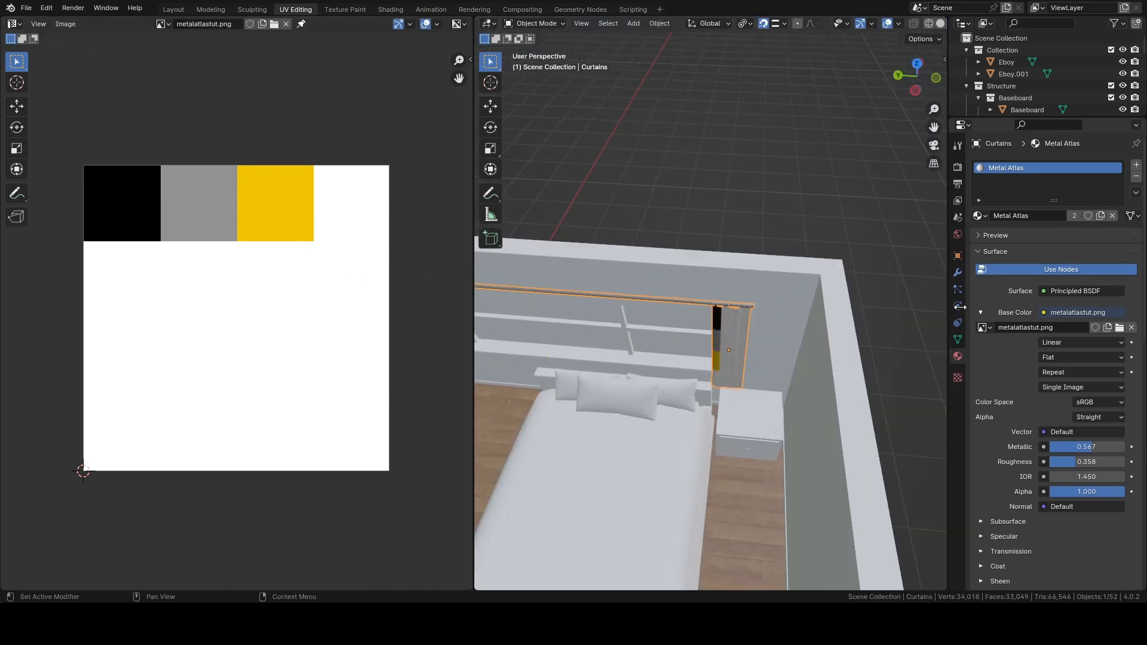
{"action": "scroll", "coordinate": [775, 366], "scroll_direction": "up", "scroll_amount": 12}
{"action": "key", "text": "Tab"}
{"action": "left_click", "coordinate": [754, 302]}
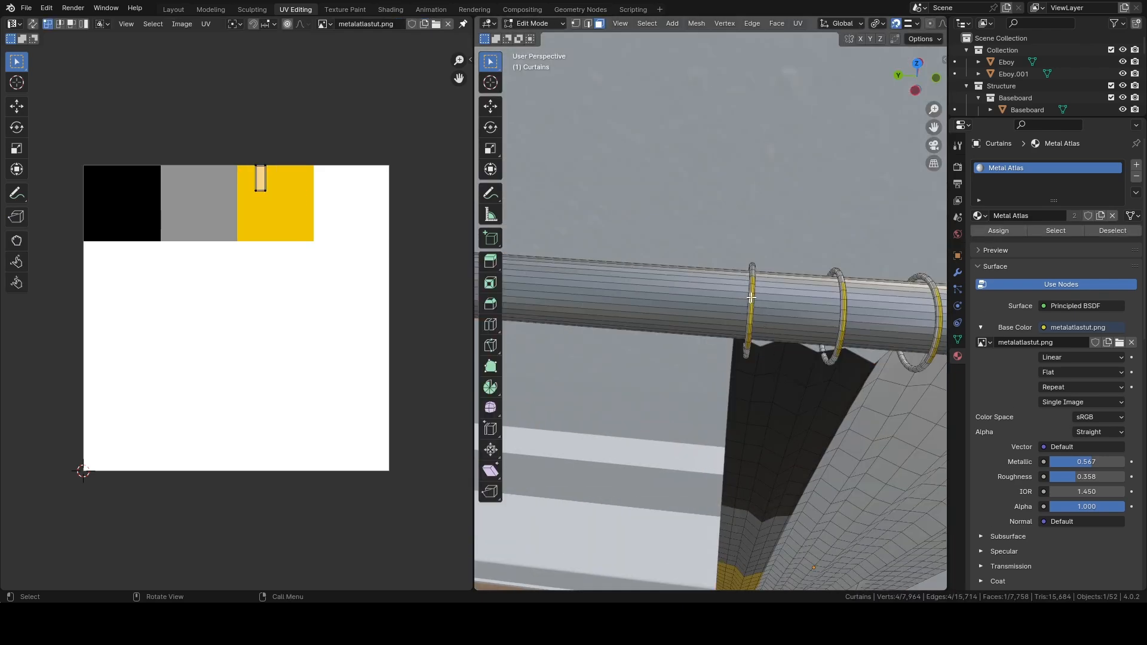
{"action": "key", "text": "ctrl+l"}
{"action": "left_click", "coordinate": [843, 292], "text": "shift"}
{"action": "key", "text": "ctrl+l"}
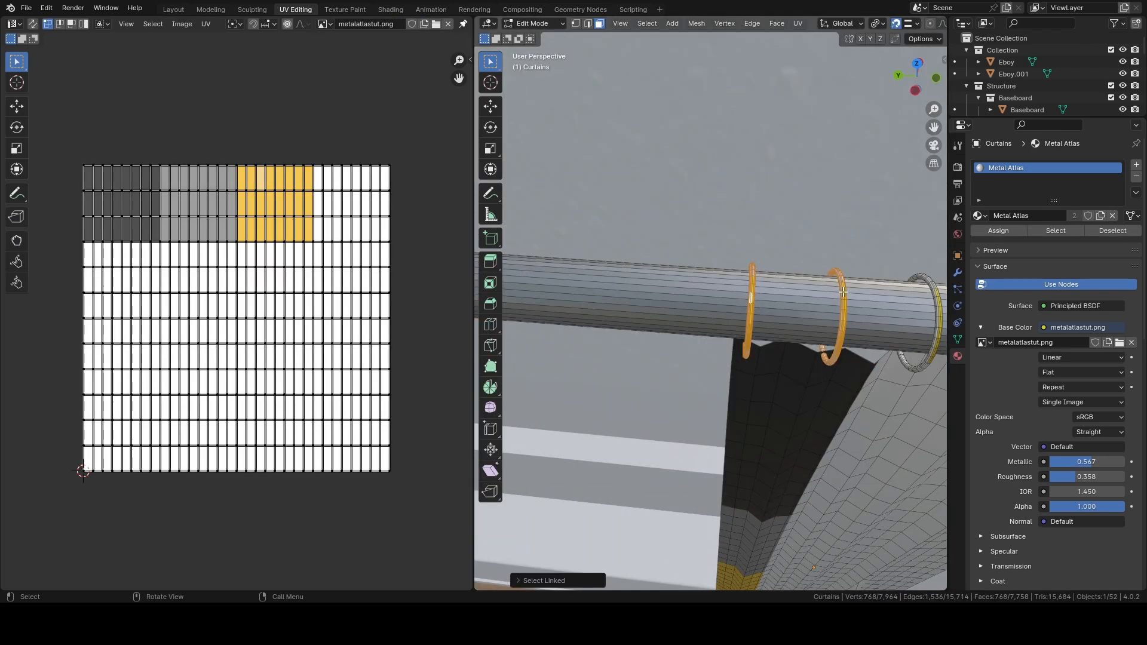
{"action": "left_click", "coordinate": [932, 287], "text": "shift"}
{"action": "key", "text": "ctrl+l"}
{"action": "middle_click_drag", "start_coordinate": [932, 287], "coordinate": [497, 332]}
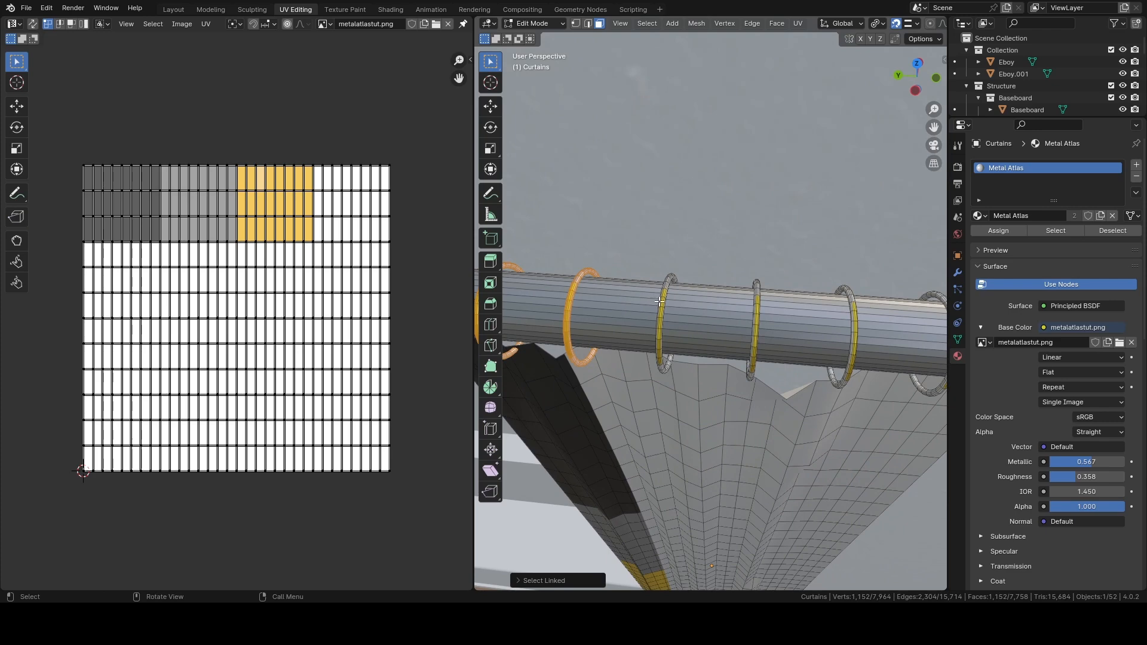
{"action": "left_click", "coordinate": [659, 302], "text": "shift"}
{"action": "key", "text": "ctrl+l"}
{"action": "left_click", "coordinate": [756, 297], "text": "shift"}
{"action": "key", "text": "ctrl+l"}
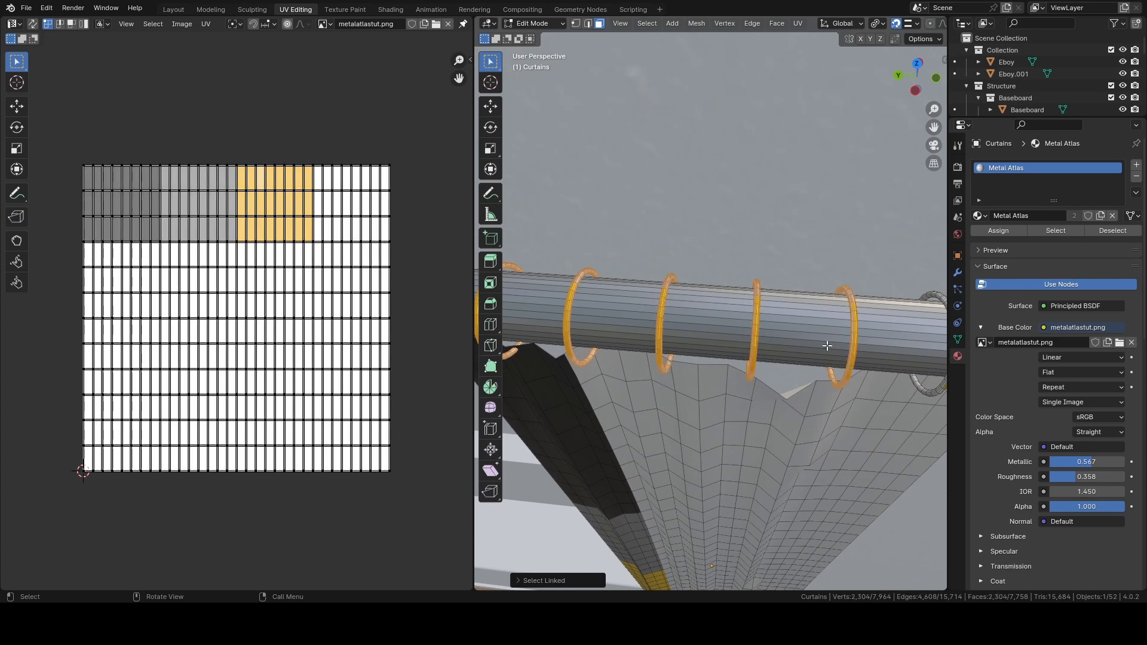
{"action": "middle_click_drag", "start_coordinate": [826, 345], "coordinate": [523, 338]}
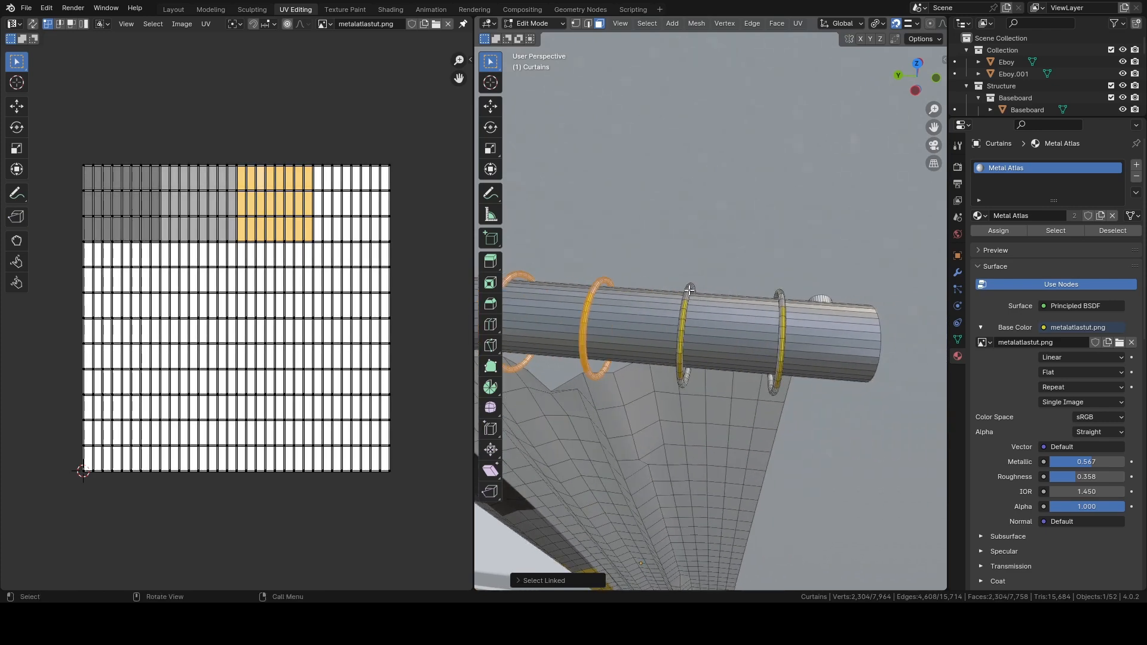
Step: Scale down these rings' UV islands, move them onto the atlas's yellow square and return to Object Mode
{"action": "key", "text": "a"}
{"action": "key", "text": "s"}
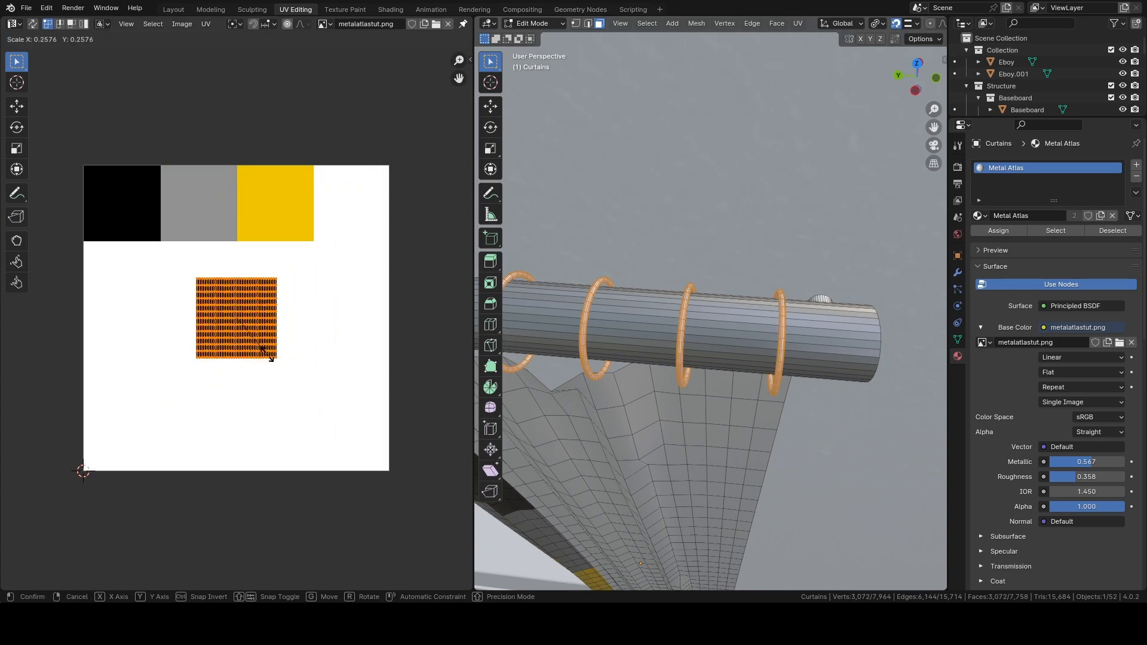
{"action": "key", "text": "g"}
{"action": "left_click", "coordinate": [317, 206]}
{"action": "key", "text": "Tab"}
Step: Examine the textured curtain rod and rings, the kitchen area and the whole room from several angles
{"action": "scroll", "coordinate": [737, 260], "scroll_direction": "down", "scroll_amount": 8}
{"action": "middle_click_drag", "start_coordinate": [737, 260], "coordinate": [589, 343]}
{"action": "scroll", "coordinate": [758, 352], "scroll_direction": "up", "scroll_amount": 4}
{"action": "middle_click_drag", "start_coordinate": [759, 352], "coordinate": [801, 313]}
{"action": "scroll", "coordinate": [686, 336], "scroll_direction": "down", "scroll_amount": 6}
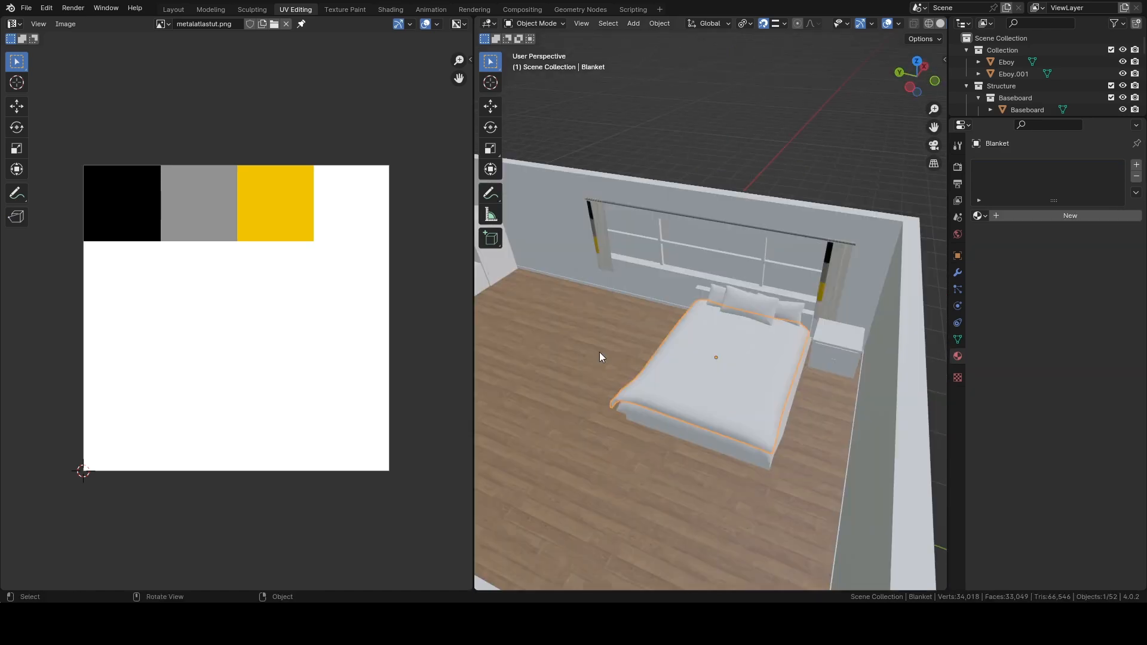
{"action": "scroll", "coordinate": [600, 352], "scroll_direction": "down", "scroll_amount": 9}
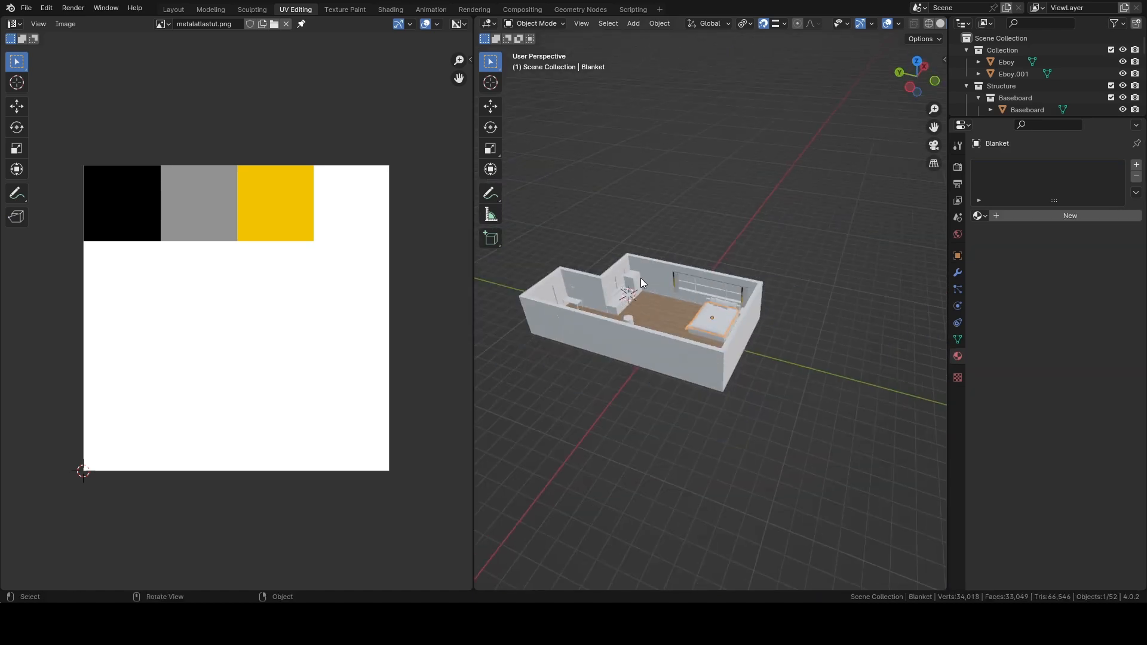
{"action": "left_click", "coordinate": [615, 248]}
{"action": "scroll", "coordinate": [614, 249], "scroll_direction": "up", "scroll_amount": 9}
{"action": "middle_click_drag", "start_coordinate": [615, 250], "coordinate": [776, 252]}
{"action": "scroll", "coordinate": [776, 252], "scroll_direction": "down", "scroll_amount": 5}
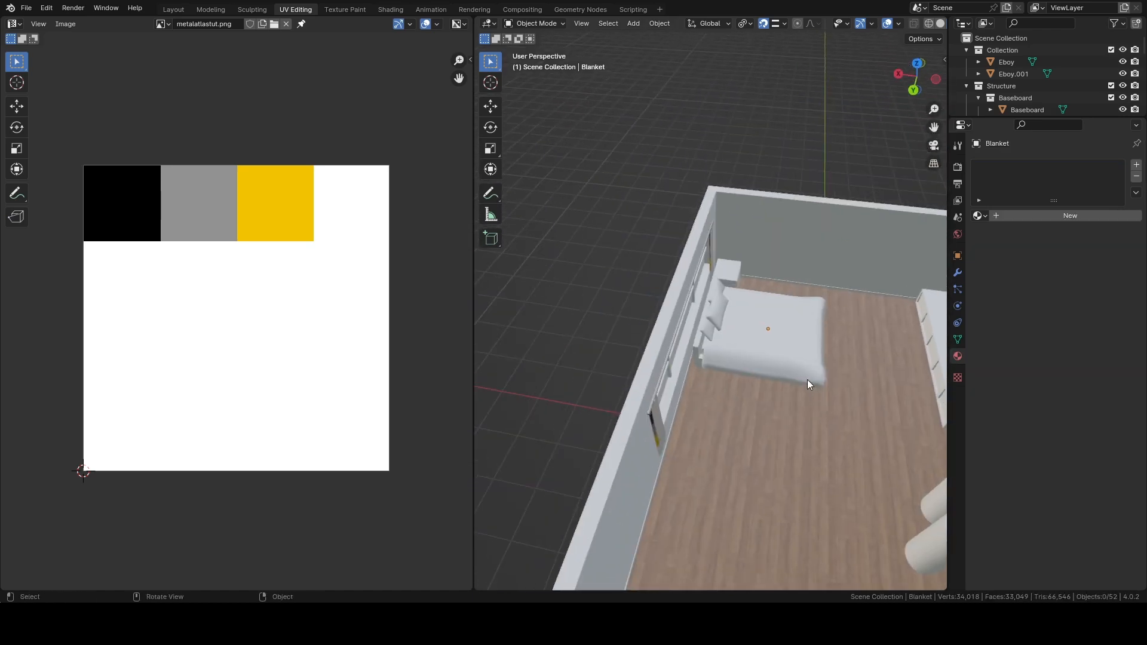
{"action": "middle_click_drag", "start_coordinate": [808, 379], "coordinate": [693, 358]}
{"action": "scroll", "coordinate": [704, 354], "scroll_direction": "up", "scroll_amount": 7}
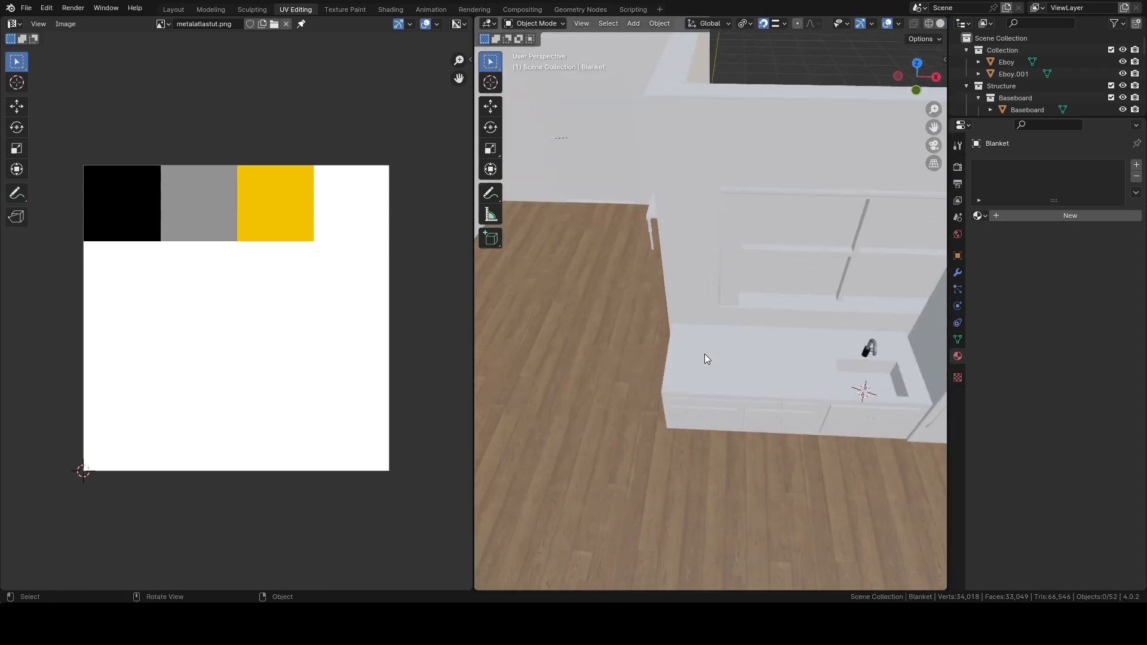
{"action": "scroll", "coordinate": [706, 358], "scroll_direction": "up", "scroll_amount": 6}
{"action": "middle_click_drag", "start_coordinate": [747, 425], "coordinate": [686, 186], "text": "shift"}
{"action": "scroll", "coordinate": [690, 239], "scroll_direction": "up", "scroll_amount": 1}
{"action": "middle_click_drag", "start_coordinate": [699, 307], "coordinate": [690, 410]}
{"action": "scroll", "coordinate": [809, 285], "scroll_direction": "down", "scroll_amount": 6}
{"action": "scroll", "coordinate": [689, 410], "scroll_direction": "down", "scroll_amount": 6}
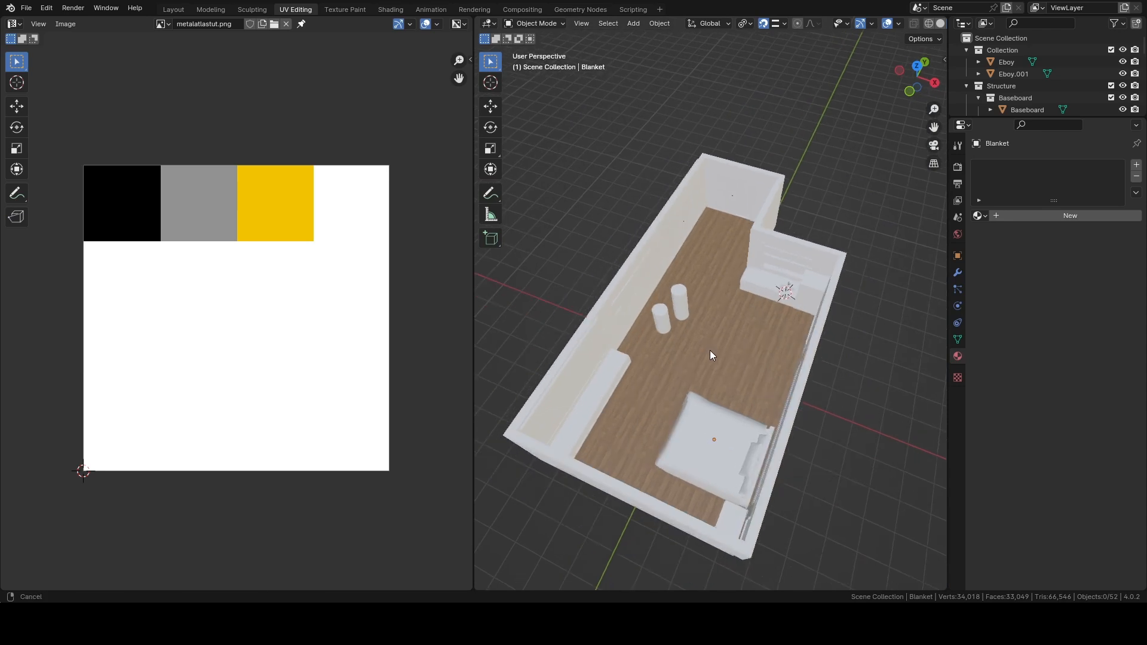
Step: Select the TV Screen object on the long wall opposite the bed
{"action": "middle_click_drag", "start_coordinate": [710, 350], "coordinate": [779, 317]}
{"action": "scroll", "coordinate": [723, 304], "scroll_direction": "up", "scroll_amount": 6}
{"action": "scroll", "coordinate": [860, 322], "scroll_direction": "up", "scroll_amount": 5}
{"action": "scroll", "coordinate": [837, 325], "scroll_direction": "up", "scroll_amount": 5}
{"action": "left_click", "coordinate": [709, 287]}
{"action": "middle_click_drag", "start_coordinate": [847, 377], "coordinate": [718, 338], "text": "shift"}
{"action": "scroll", "coordinate": [648, 360], "scroll_direction": "down", "scroll_amount": 4}
{"action": "scroll", "coordinate": [718, 338], "scroll_direction": "up", "scroll_amount": 5}
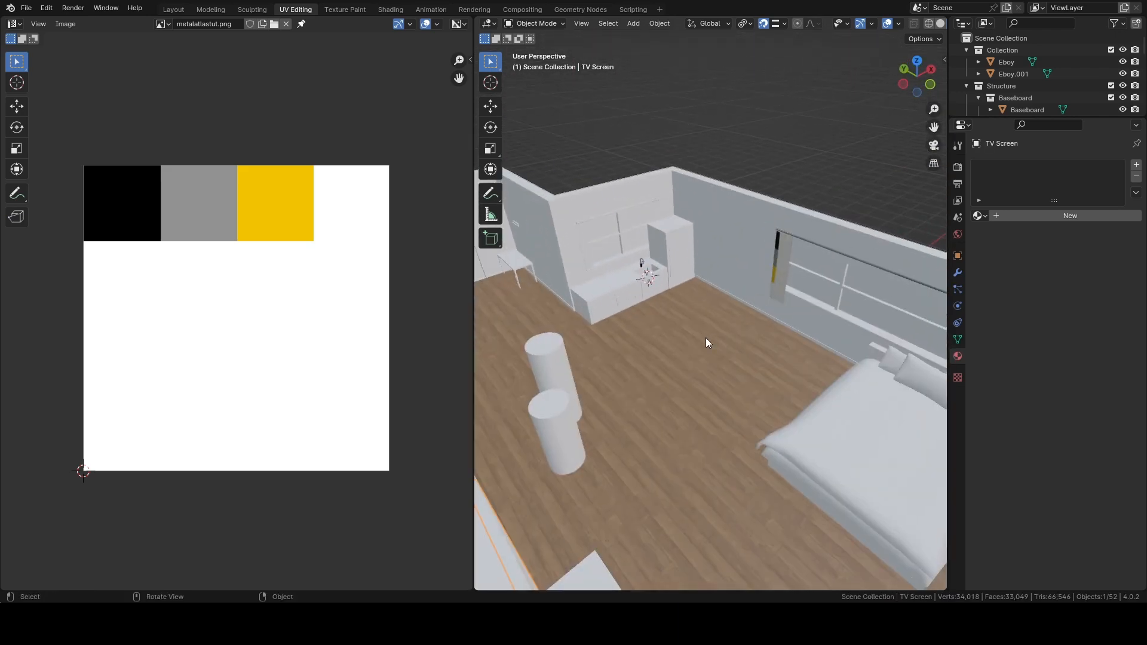
{"action": "scroll", "coordinate": [705, 338], "scroll_direction": "down", "scroll_amount": 5}
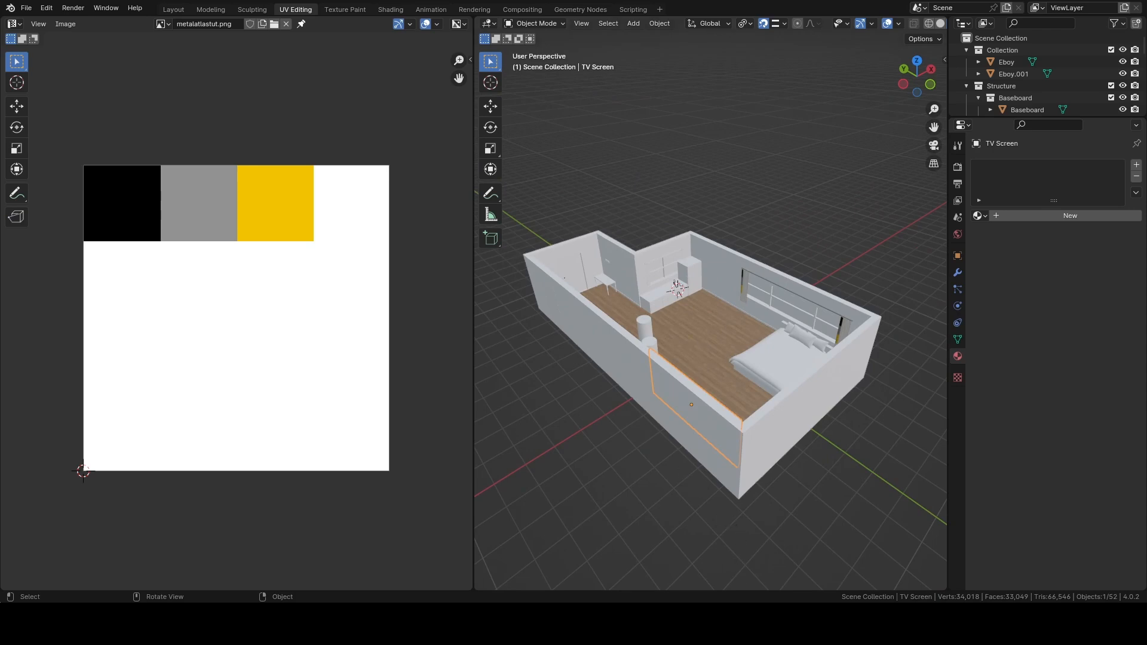